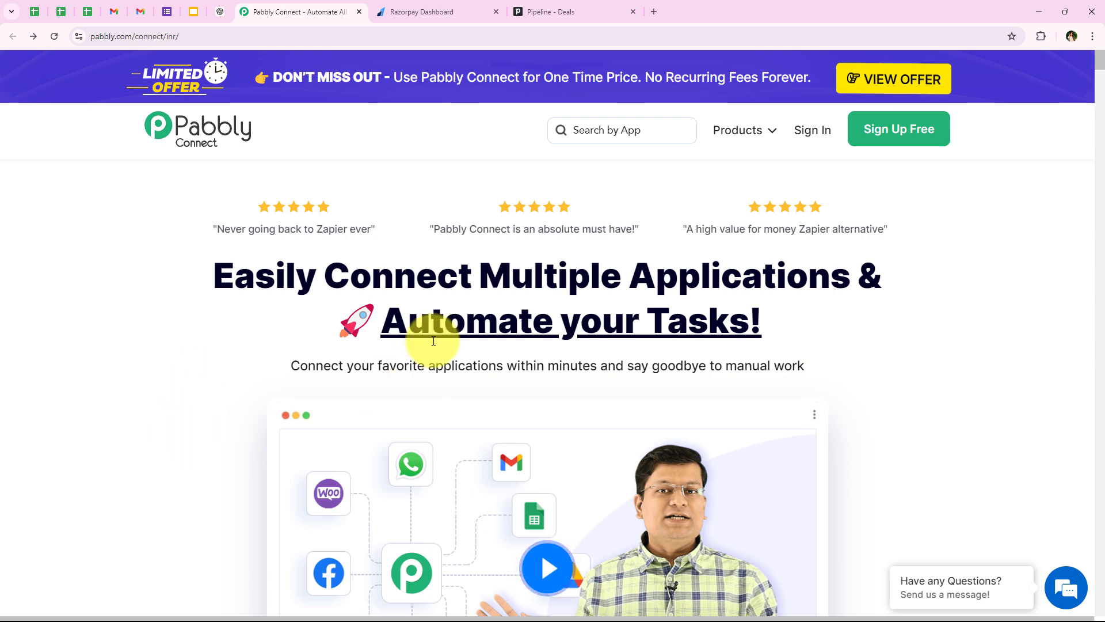
Look over the Razorpay, Pipedrive and Google Chat tabs, then return to the Pabbly website.
{"action": "left_click", "coordinate": [415, 11]}
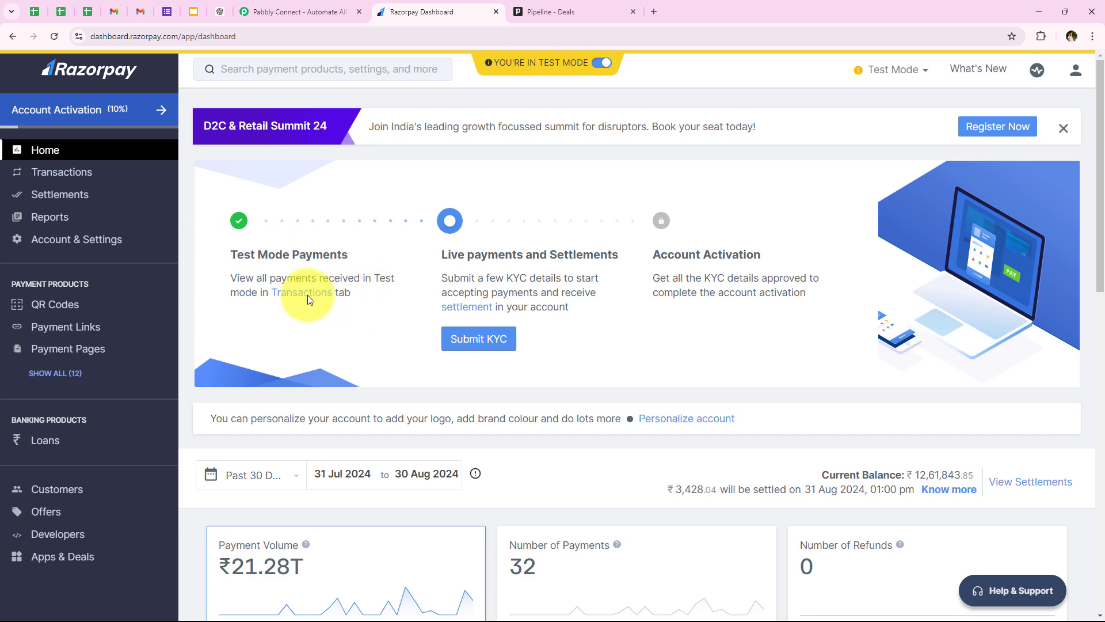
{"action": "left_click", "coordinate": [541, 11]}
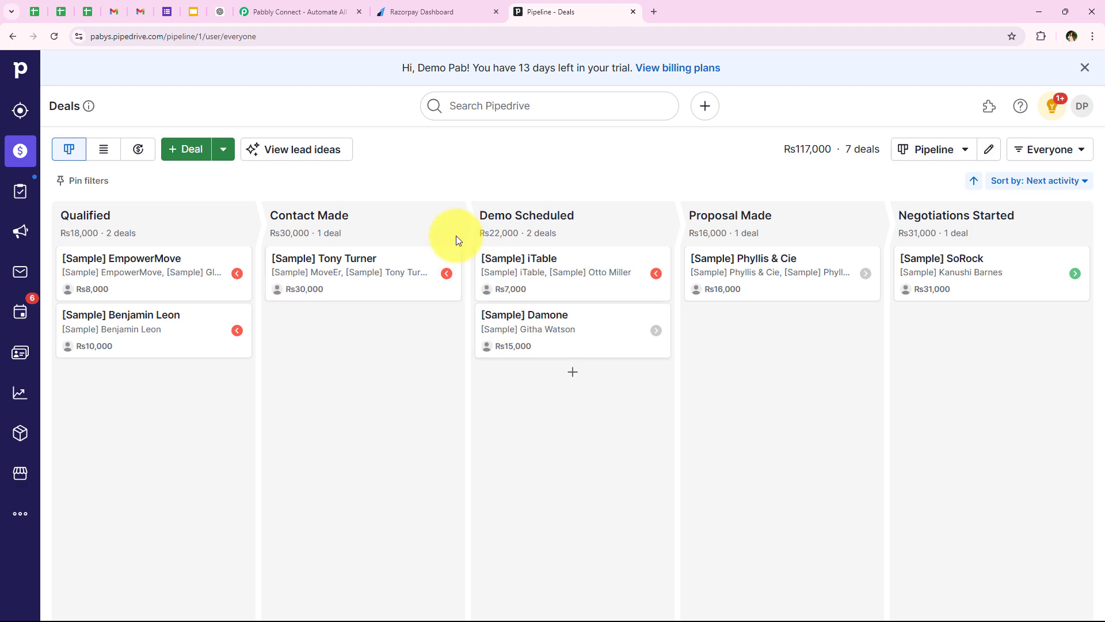
{"action": "left_click", "coordinate": [115, 8]}
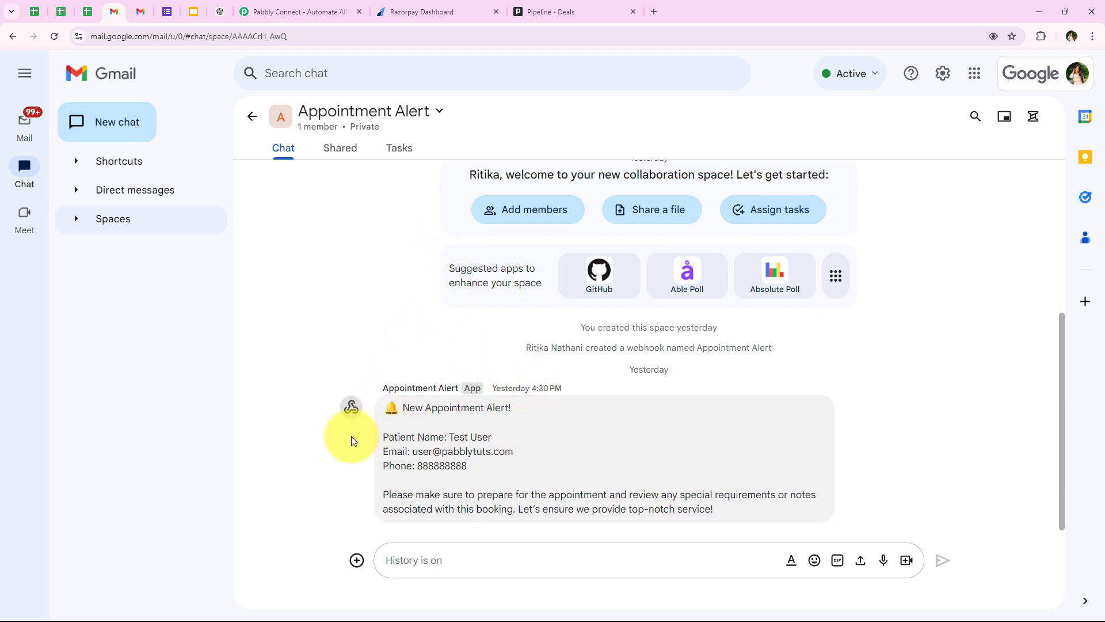
{"action": "left_click", "coordinate": [319, 8]}
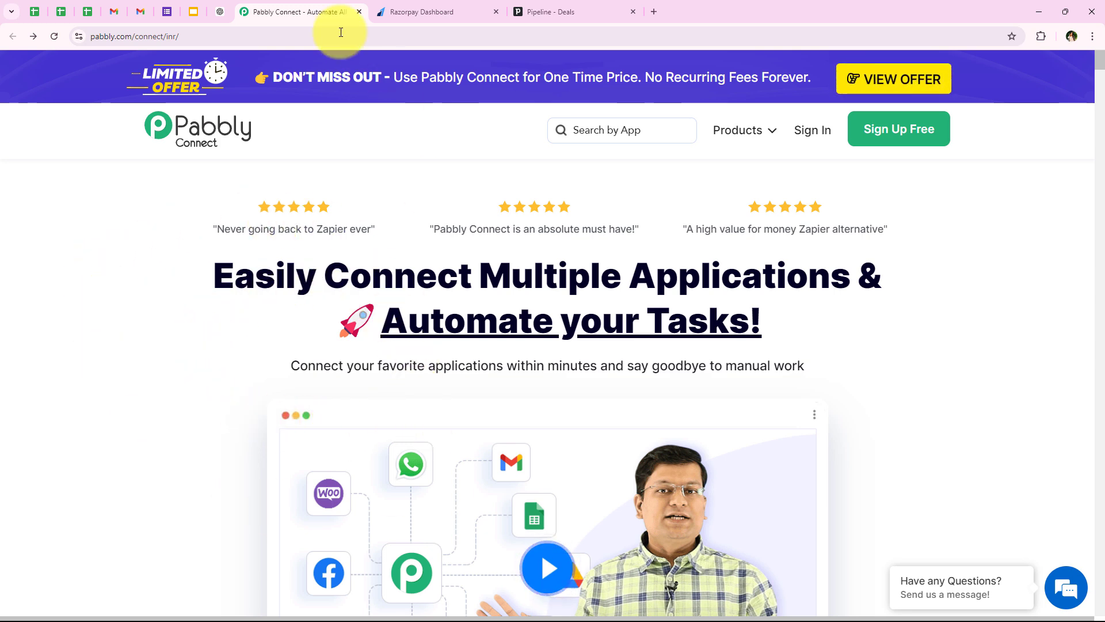
Reload pabbly.com and launch Pabbly Connect from the All Pabbly Apps page.
{"action": "left_click", "coordinate": [216, 36]}
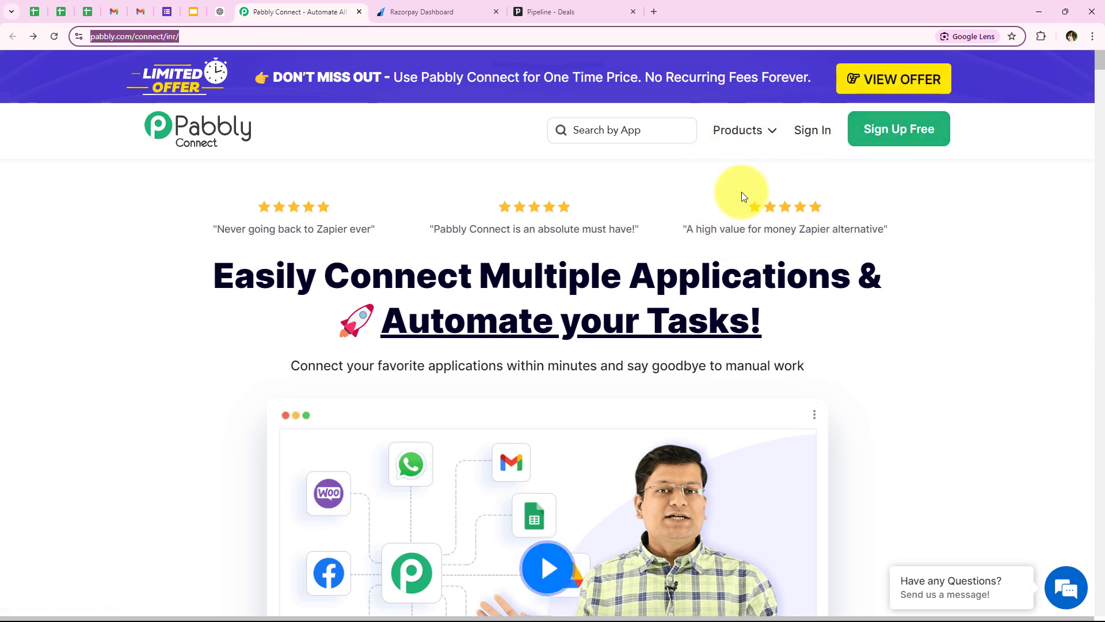
{"action": "key", "text": "Return"}
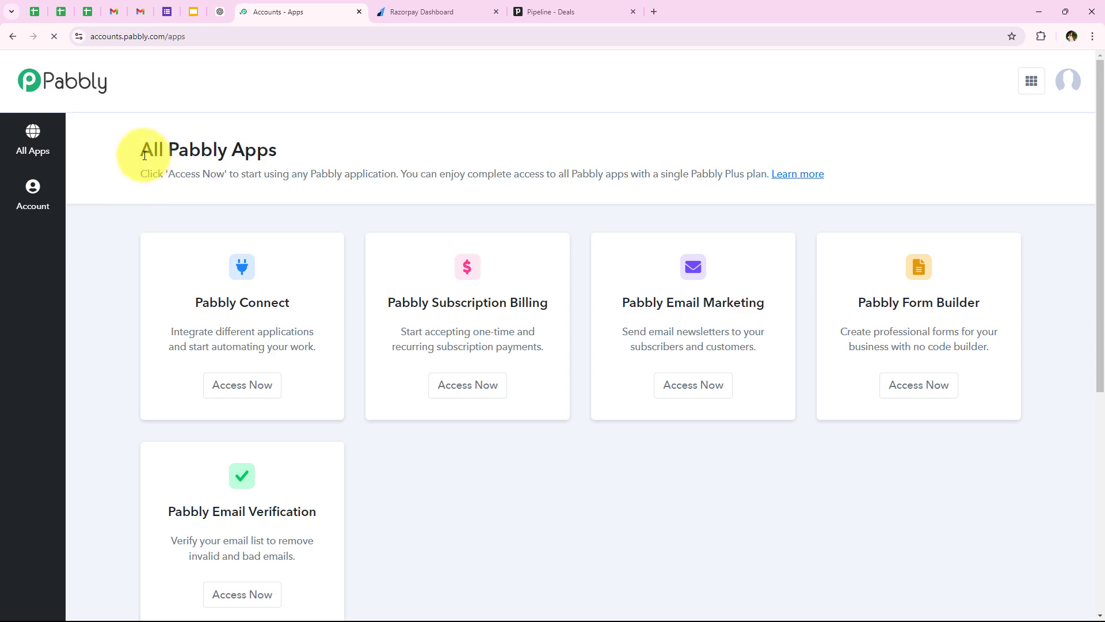
{"action": "left_click_drag", "start_coordinate": [137, 147], "coordinate": [313, 171]}
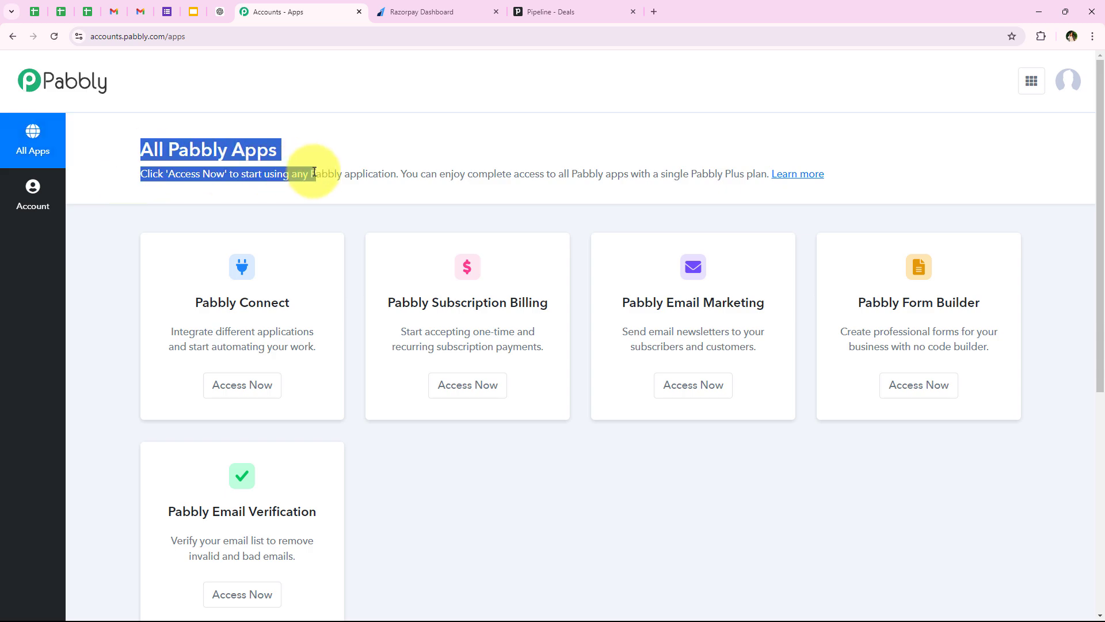
{"action": "left_click", "coordinate": [98, 206]}
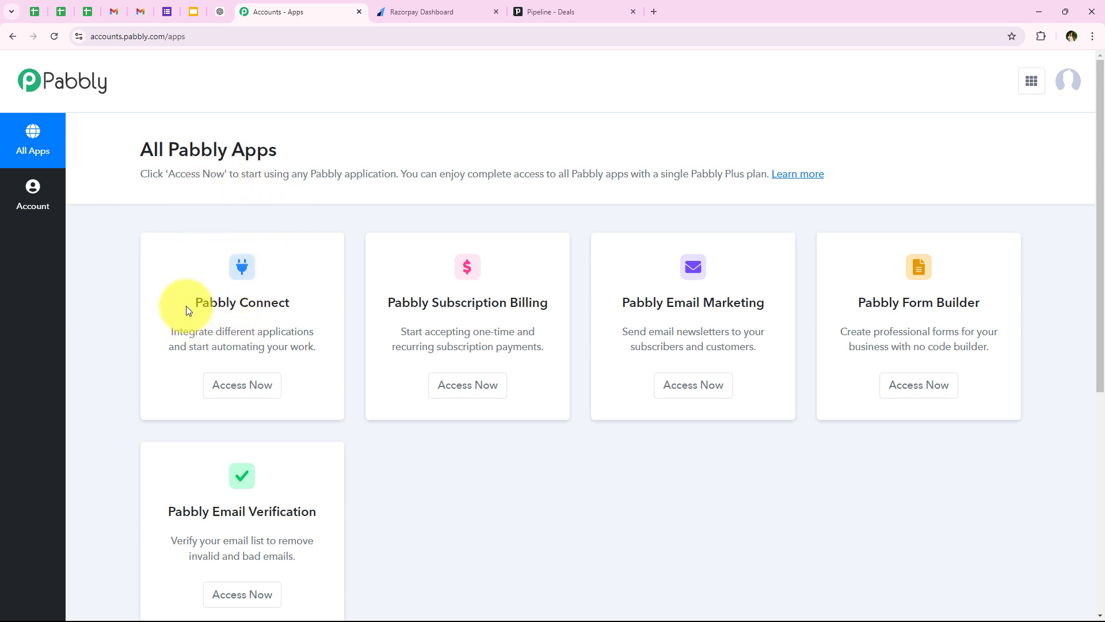
{"action": "left_click_drag", "start_coordinate": [191, 303], "coordinate": [285, 303]}
{"action": "left_click_drag", "start_coordinate": [215, 332], "coordinate": [312, 339]}
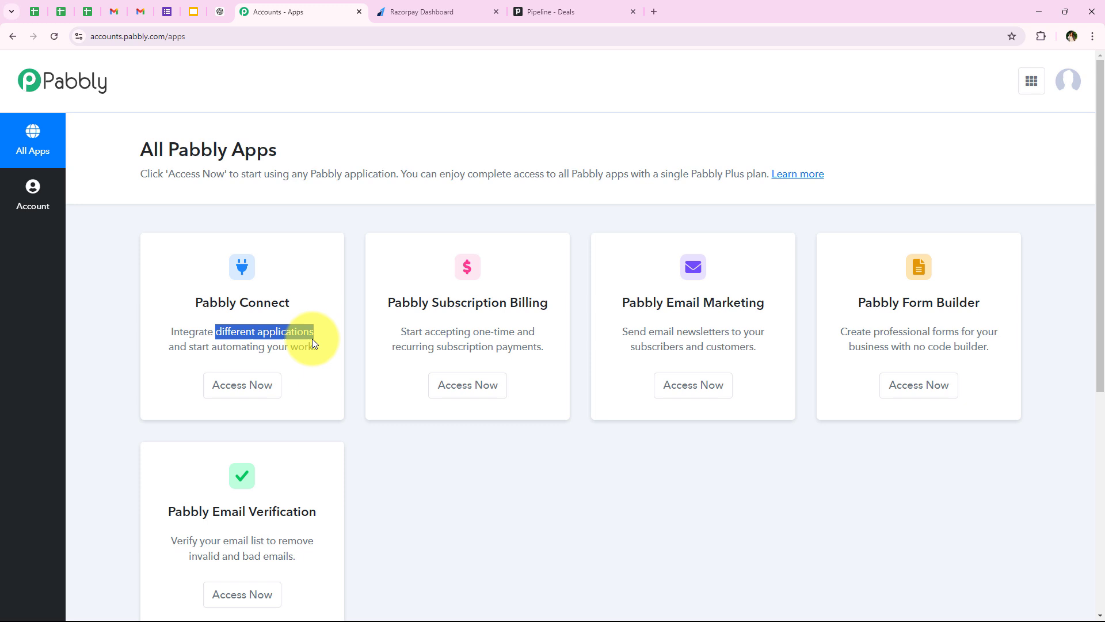
{"action": "left_click", "coordinate": [240, 379]}
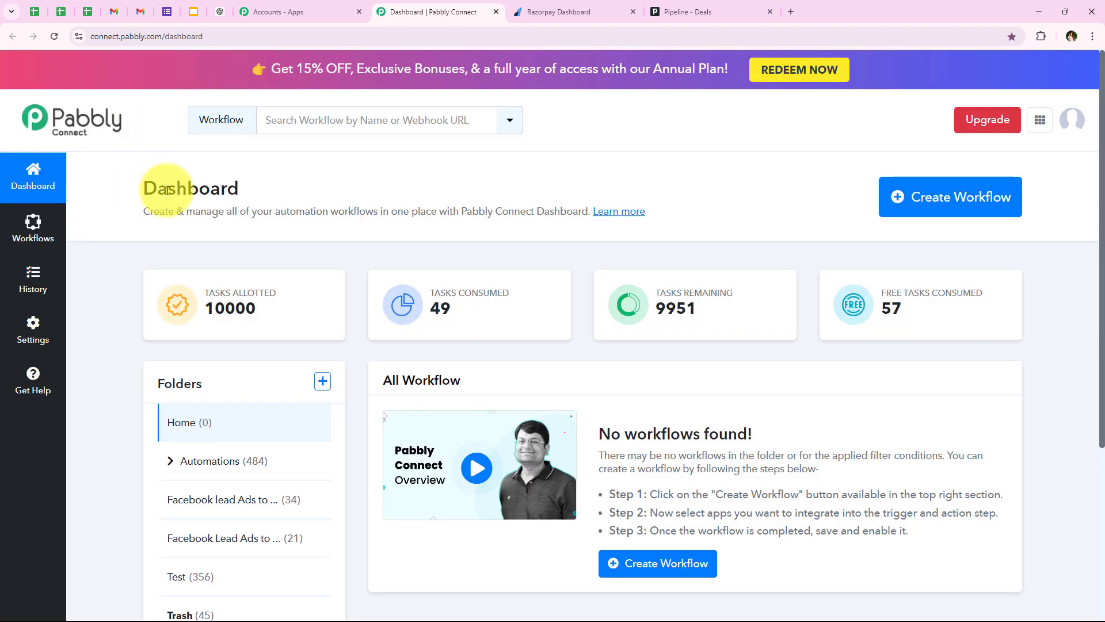
{"action": "left_click_drag", "start_coordinate": [142, 188], "coordinate": [247, 191]}
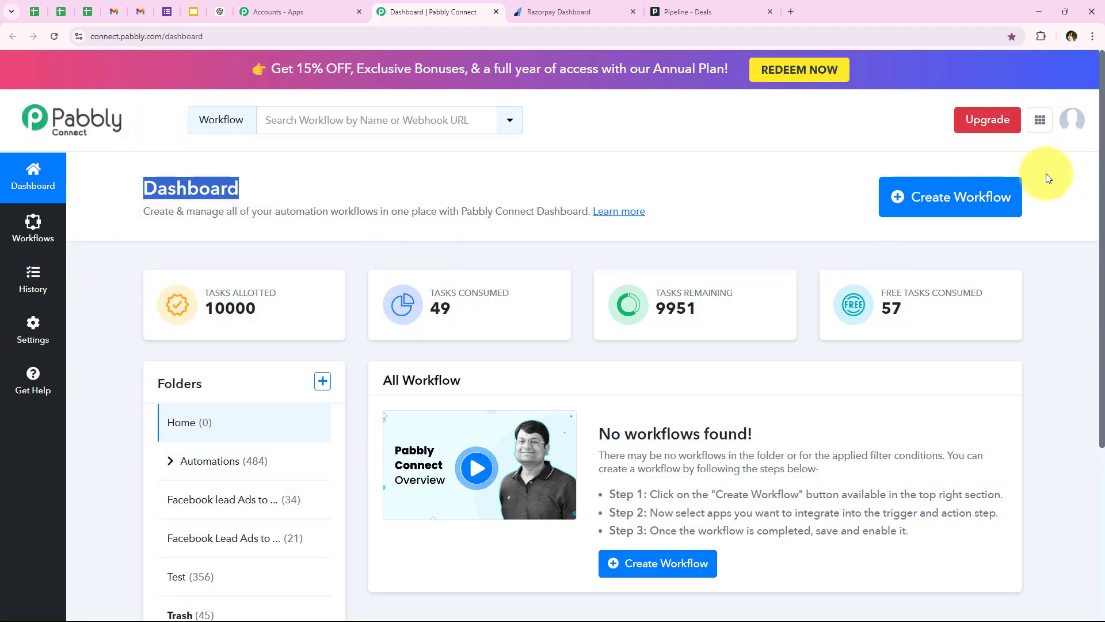
Start a new workflow in the Automations folder, paste in the Pipedrive/Razorpay/Google Chat title, and create it.
{"action": "left_click", "coordinate": [970, 210]}
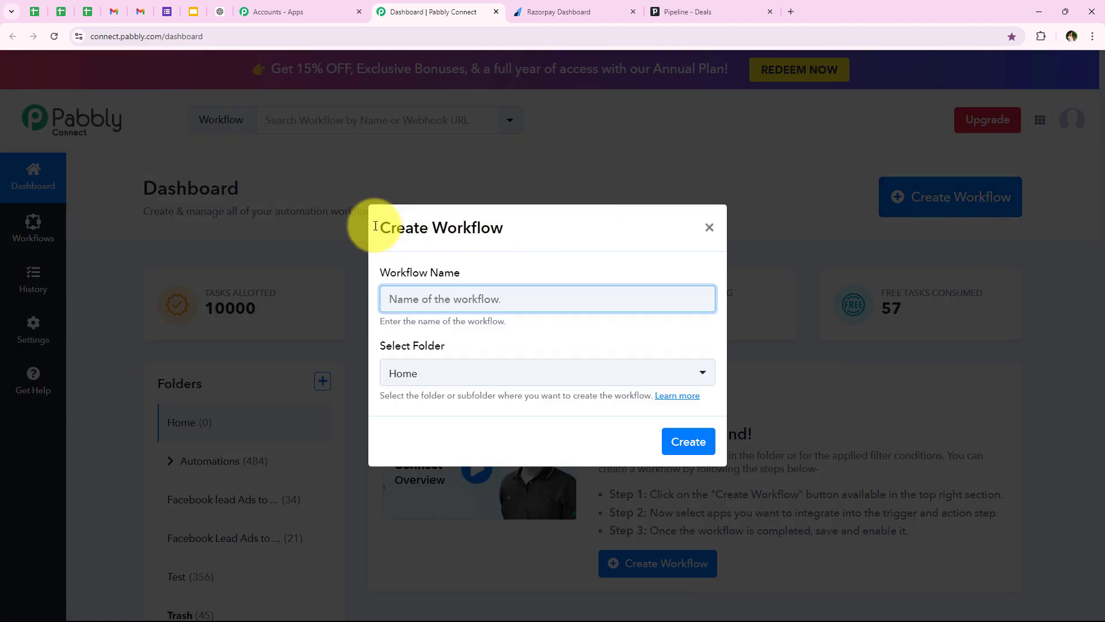
{"action": "left_click_drag", "start_coordinate": [380, 272], "coordinate": [497, 286]}
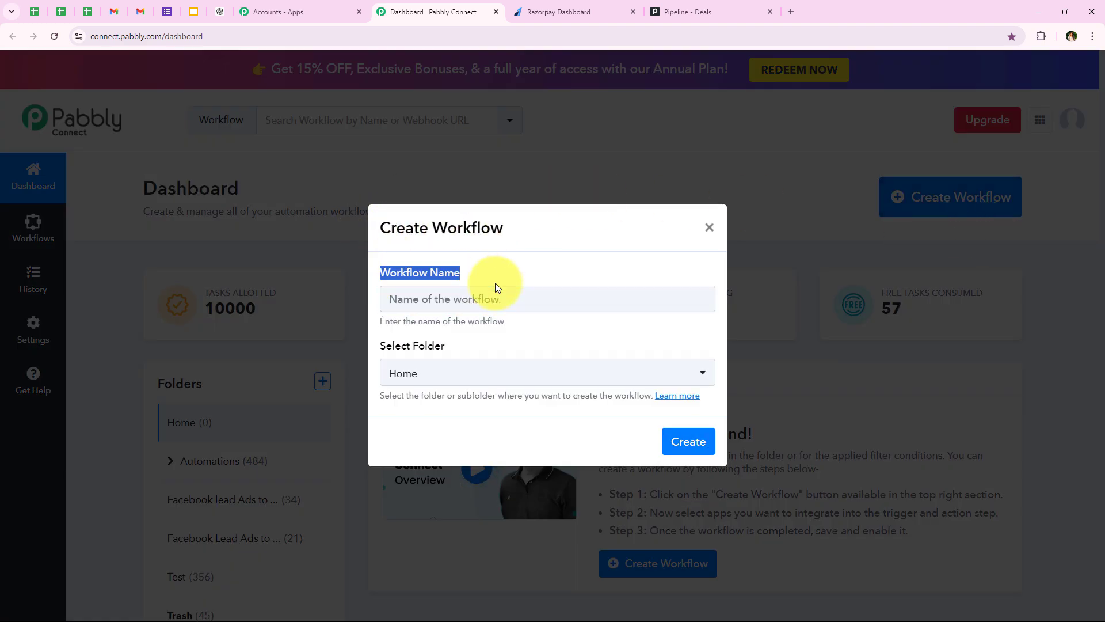
{"action": "left_click_drag", "start_coordinate": [380, 348], "coordinate": [497, 349]}
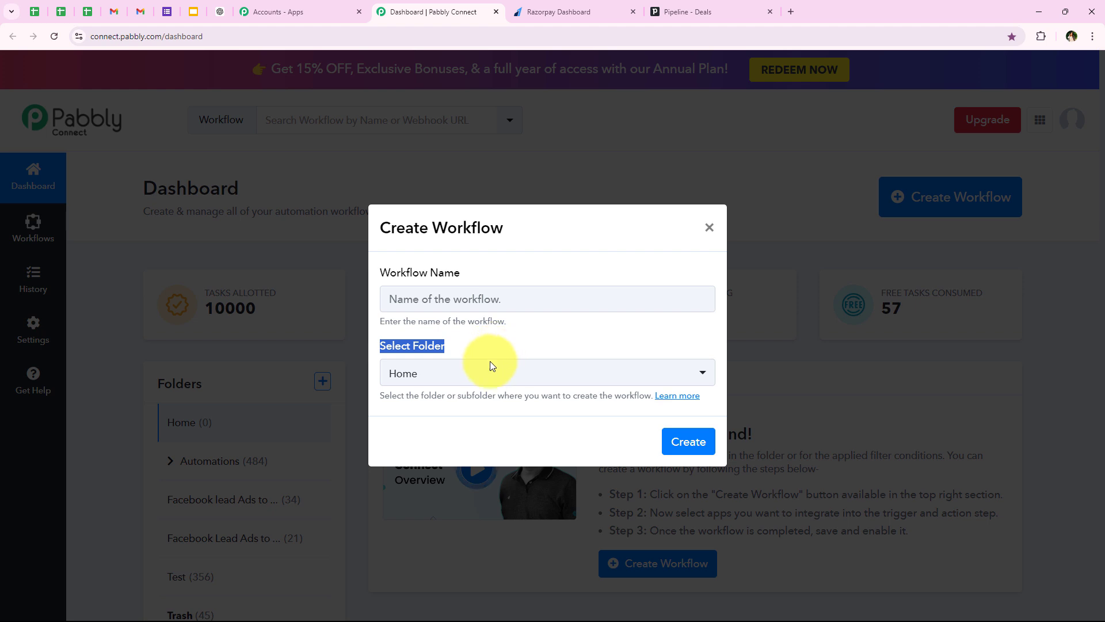
{"action": "left_click", "coordinate": [488, 373]}
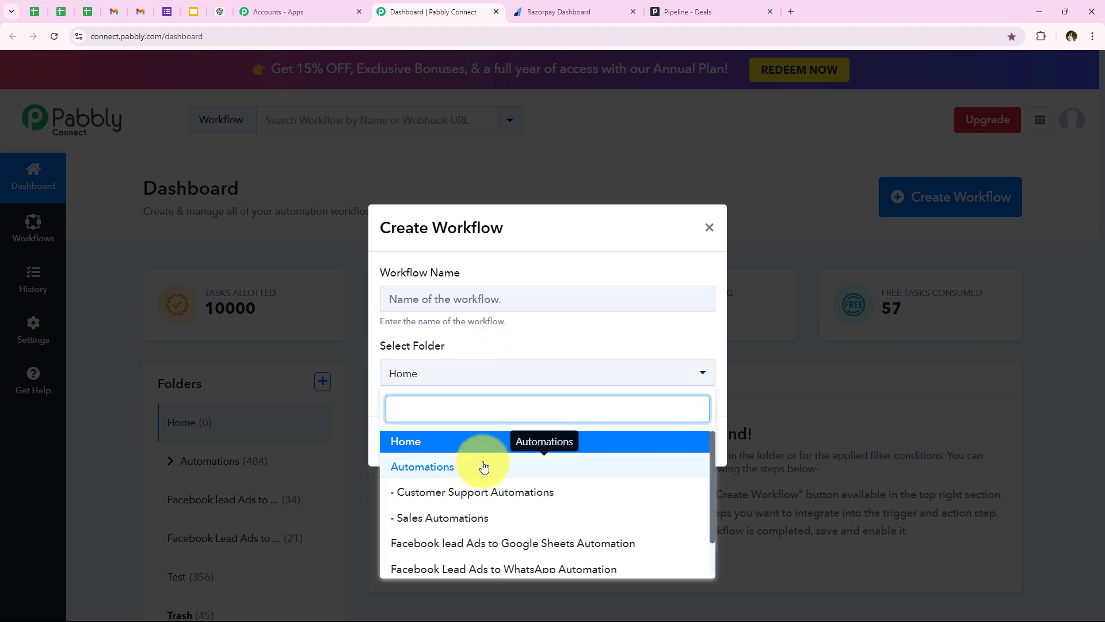
{"action": "left_click", "coordinate": [651, 467]}
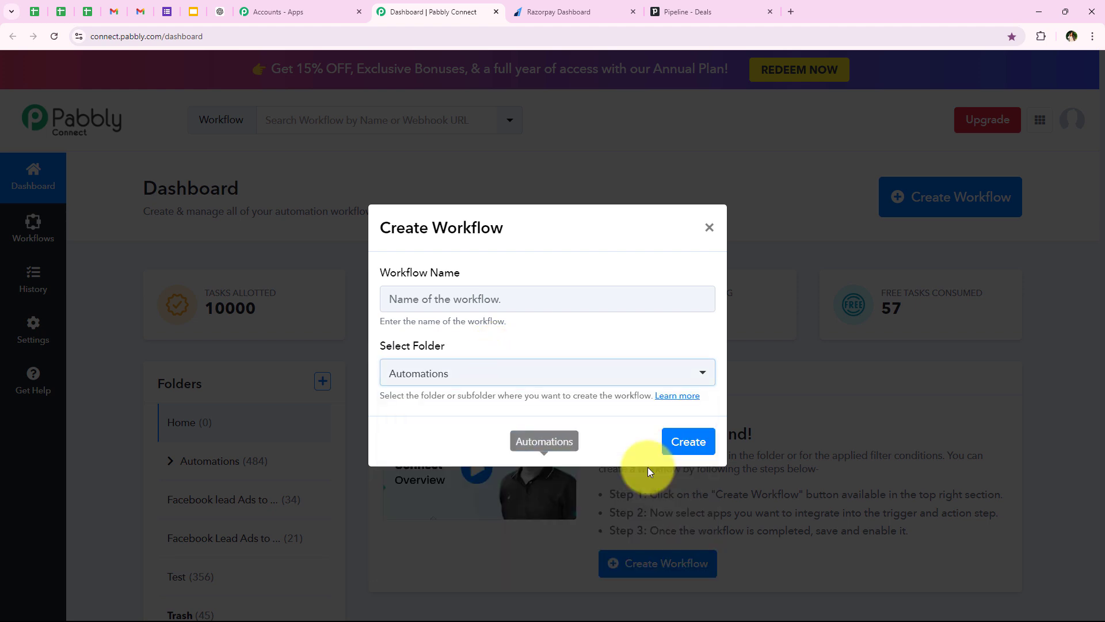
{"action": "left_click", "coordinate": [414, 298]}
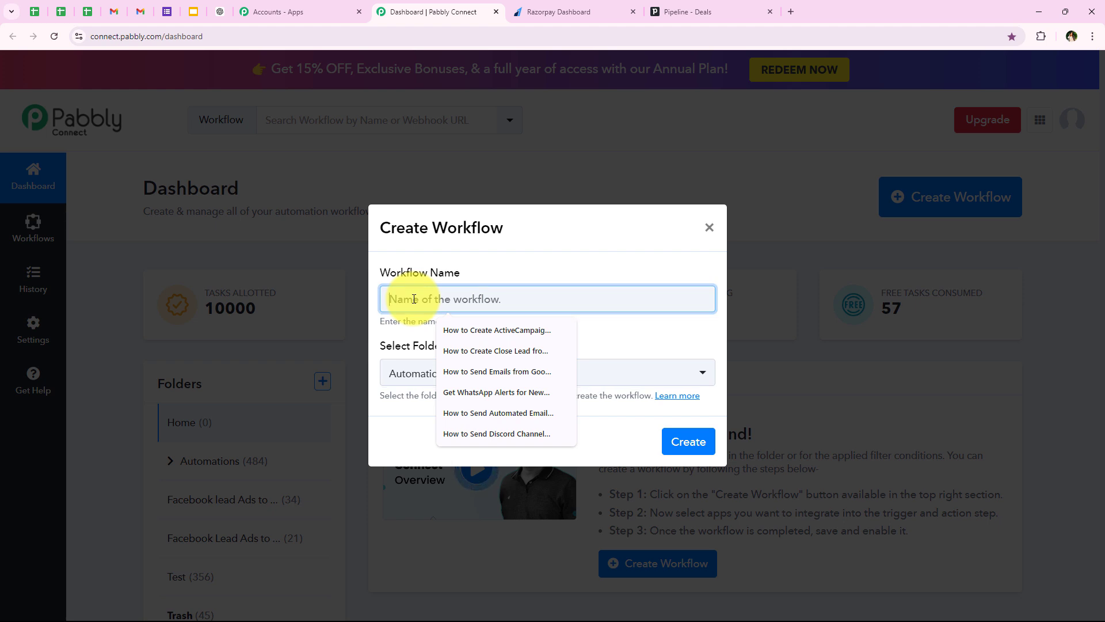
{"action": "key", "text": "ctrl+v"}
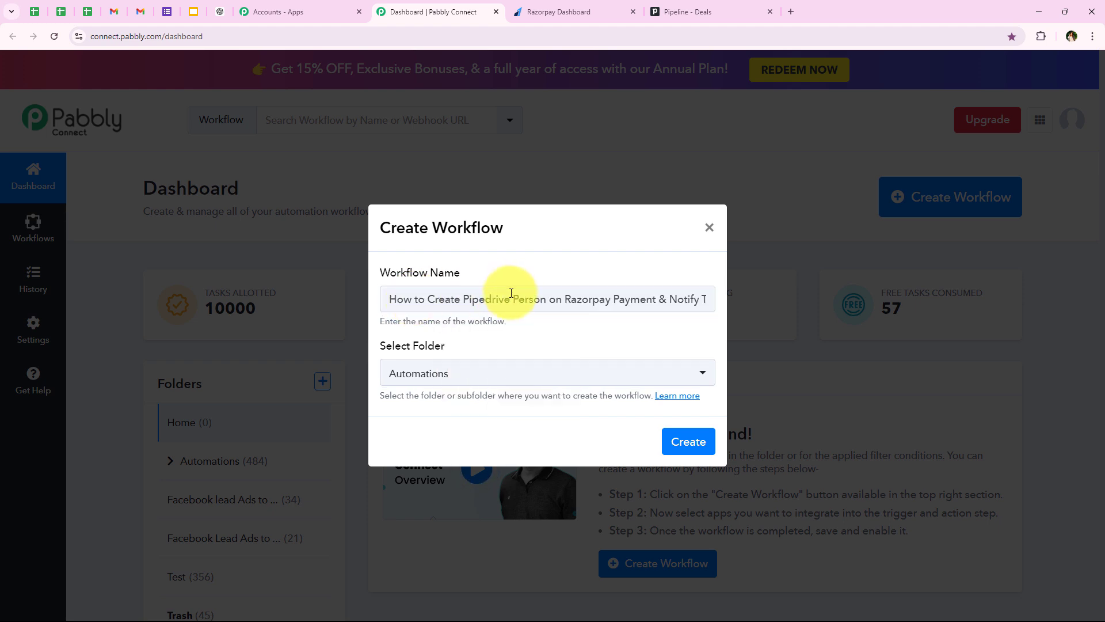
{"action": "left_click_drag", "start_coordinate": [462, 298], "coordinate": [783, 309]}
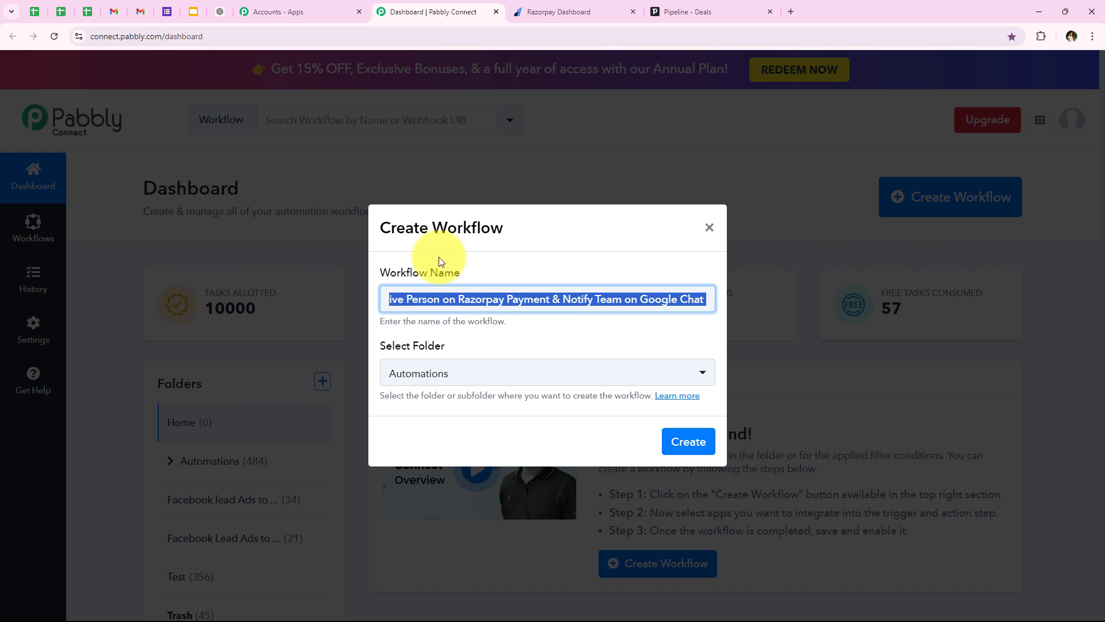
{"action": "left_click", "coordinate": [687, 442]}
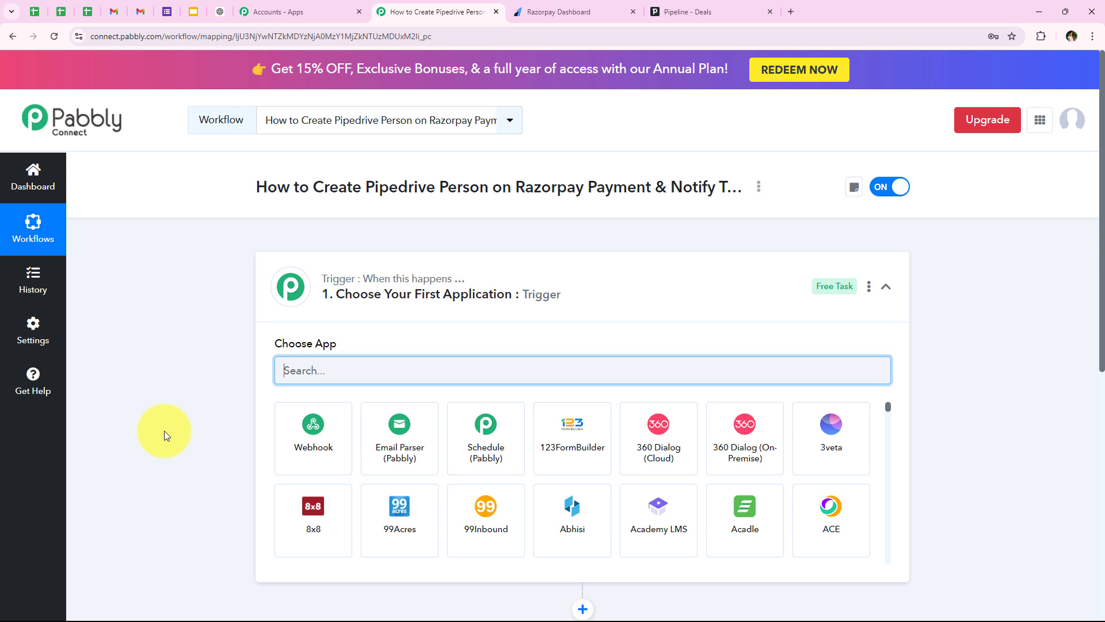
Set the trigger app to Razorpay with the Payment Captured event.
{"action": "left_click", "coordinate": [294, 277]}
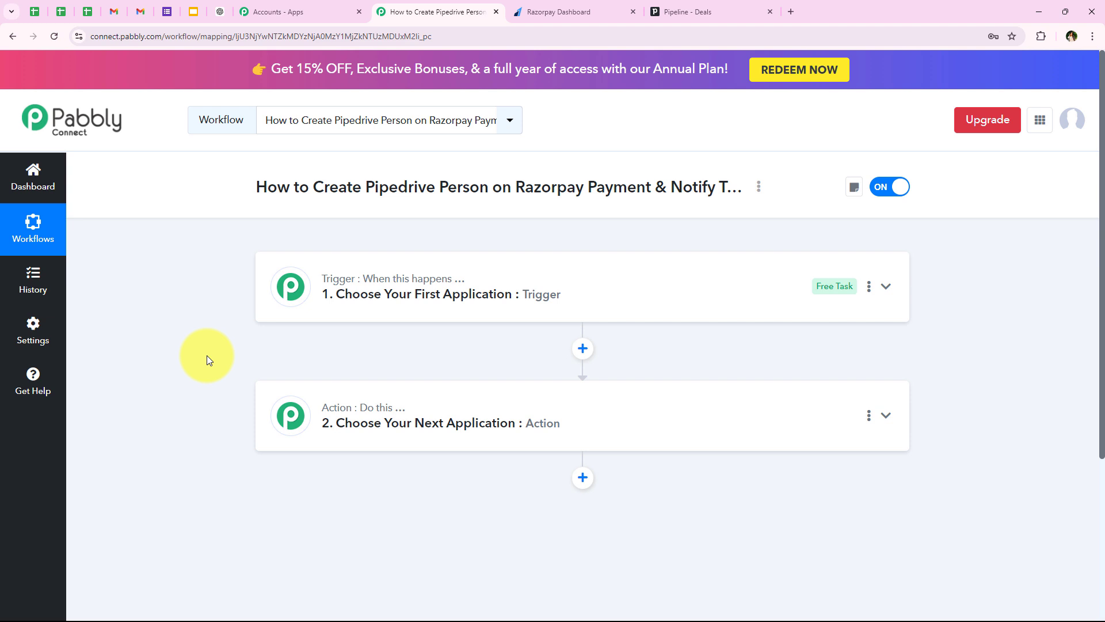
{"action": "left_click", "coordinate": [472, 292]}
{"action": "left_click", "coordinate": [349, 363]}
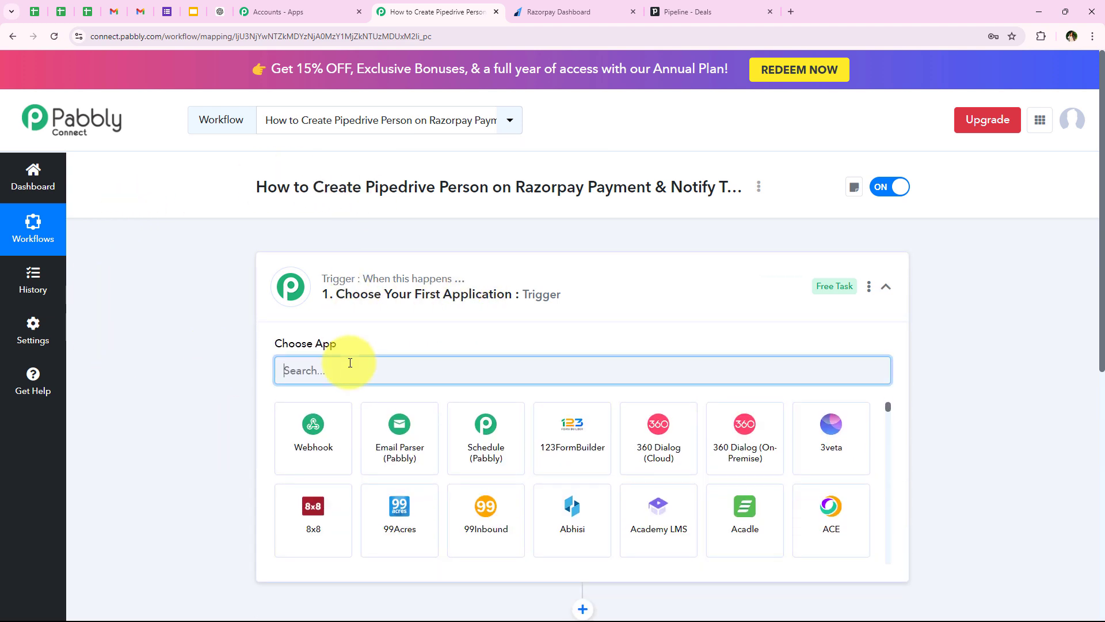
{"action": "type", "text": "Raz"}
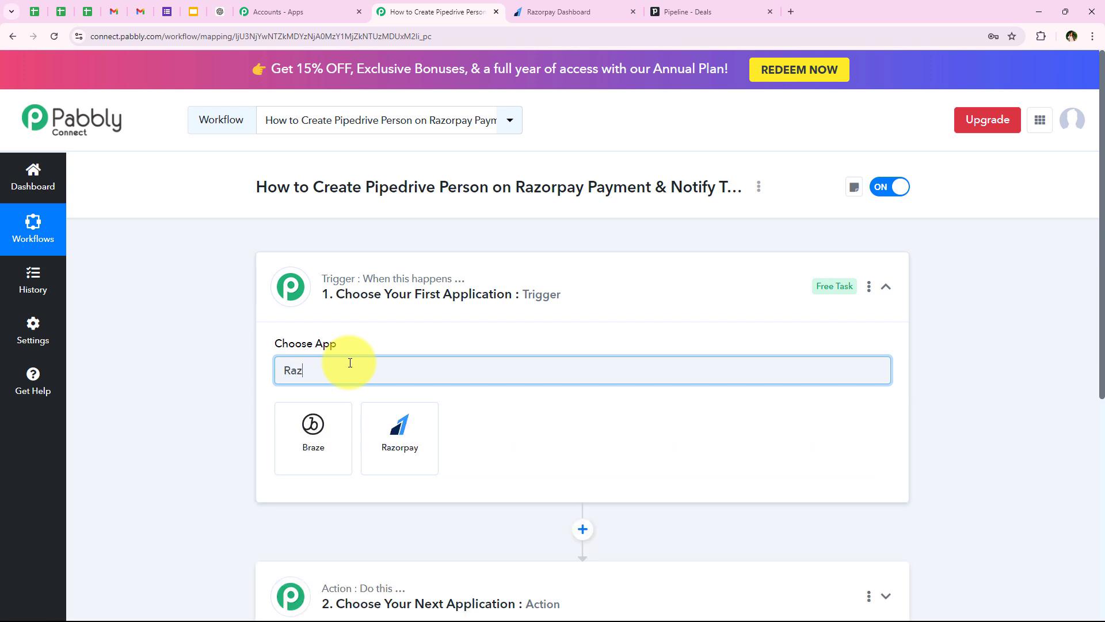
{"action": "type", "text": "orpay"}
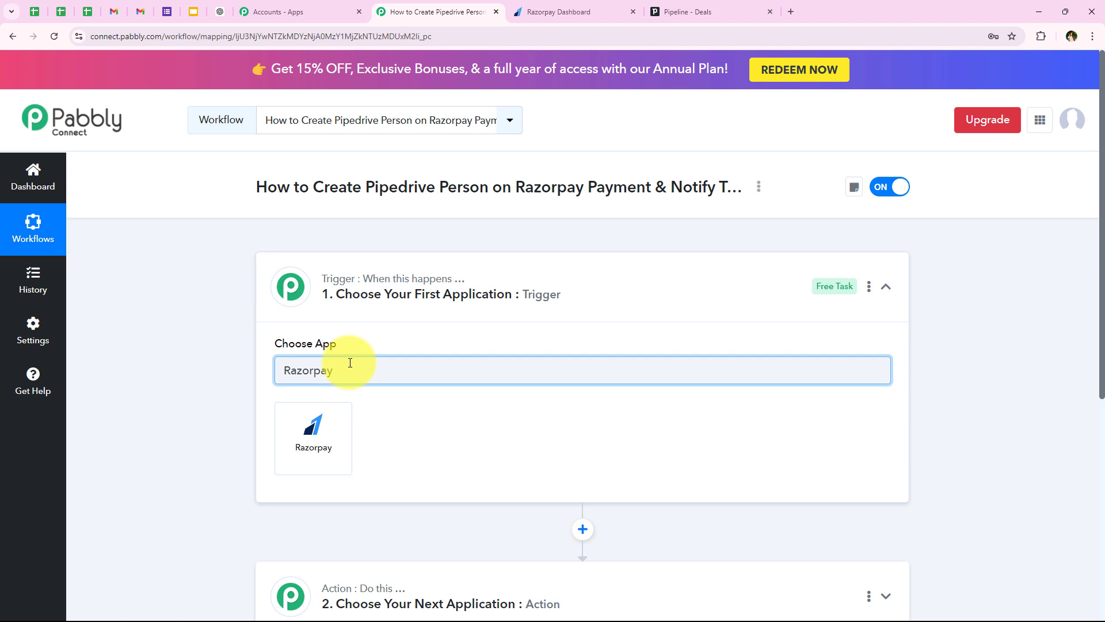
{"action": "left_click", "coordinate": [314, 434]}
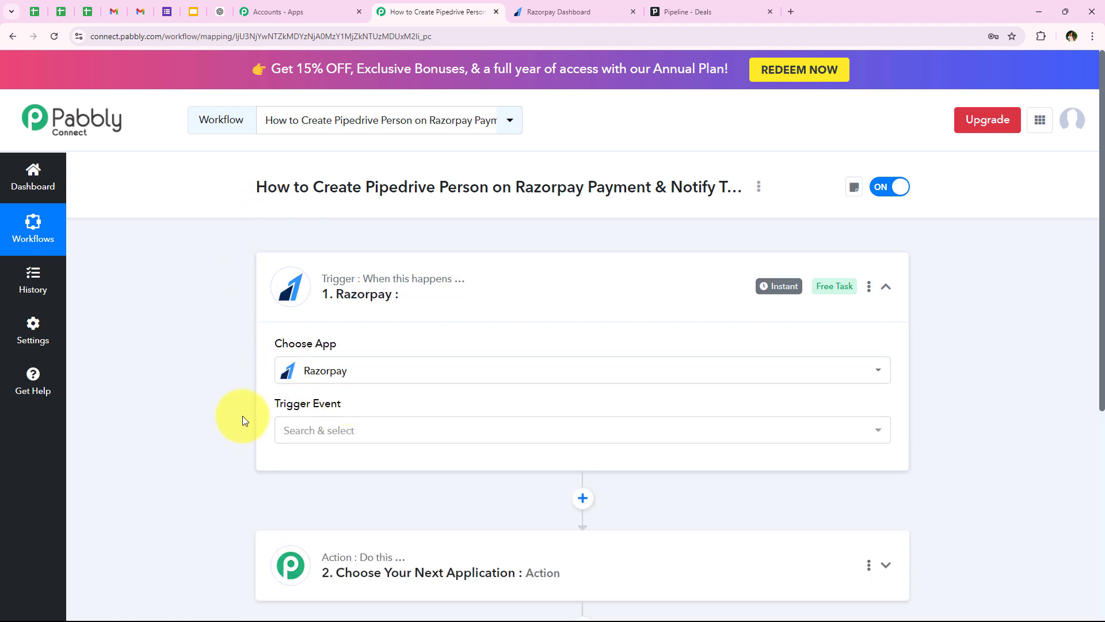
{"action": "left_click_drag", "start_coordinate": [277, 402], "coordinate": [353, 440]}
{"action": "left_click", "coordinate": [352, 441]}
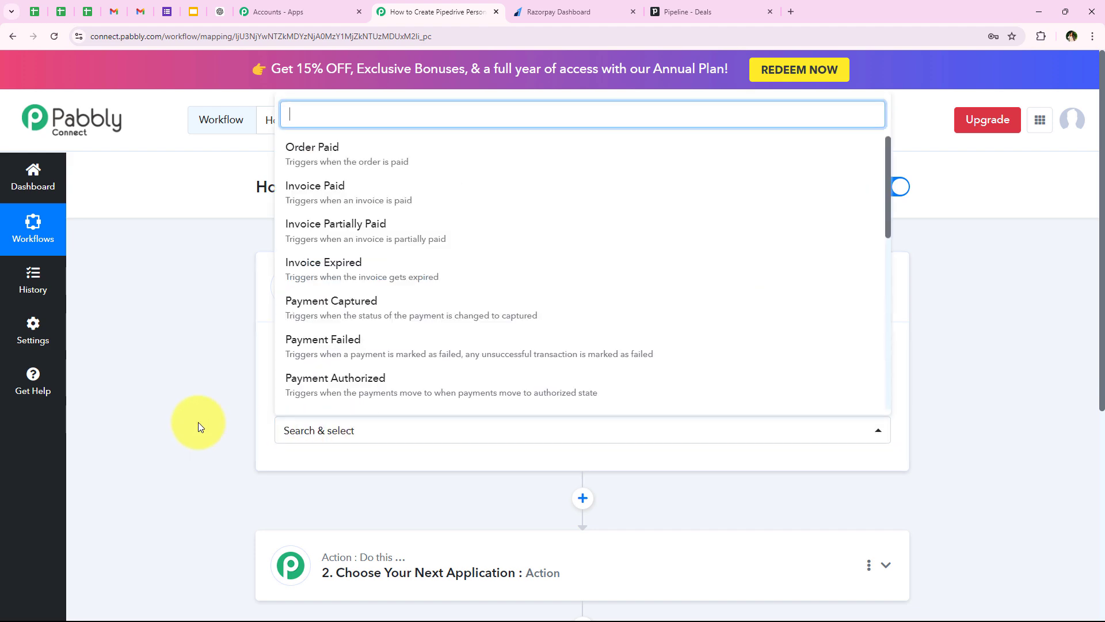
{"action": "left_click", "coordinate": [301, 314]}
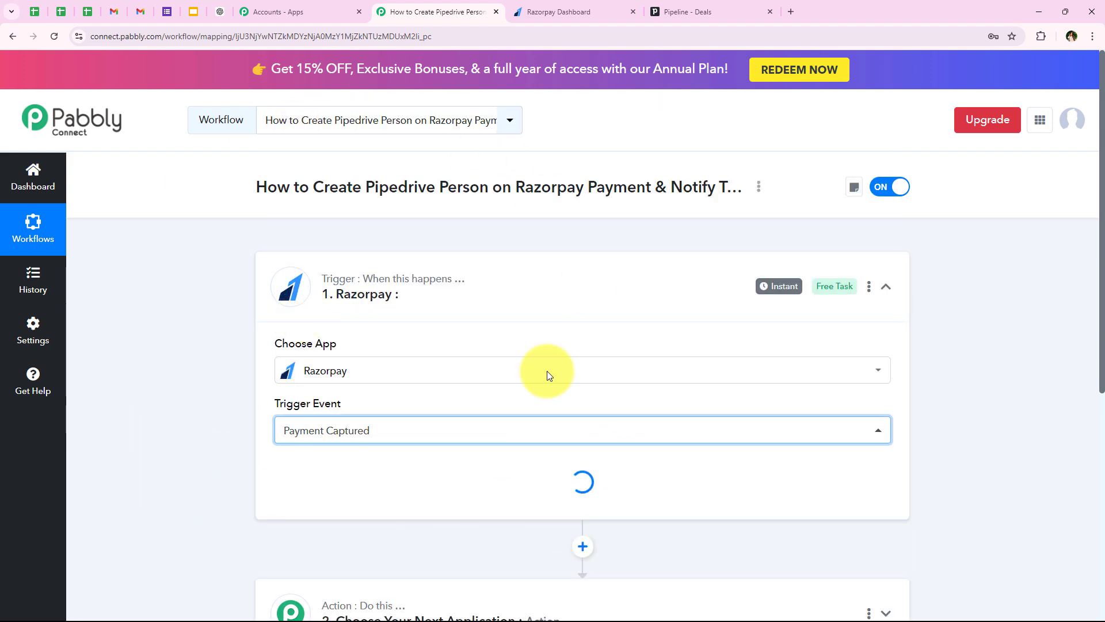
Leave the trigger waiting for a response, copy its webhook URL, and go to Razorpay.
{"action": "scroll", "coordinate": [562, 394], "scroll_direction": "down", "scroll_amount": 2}
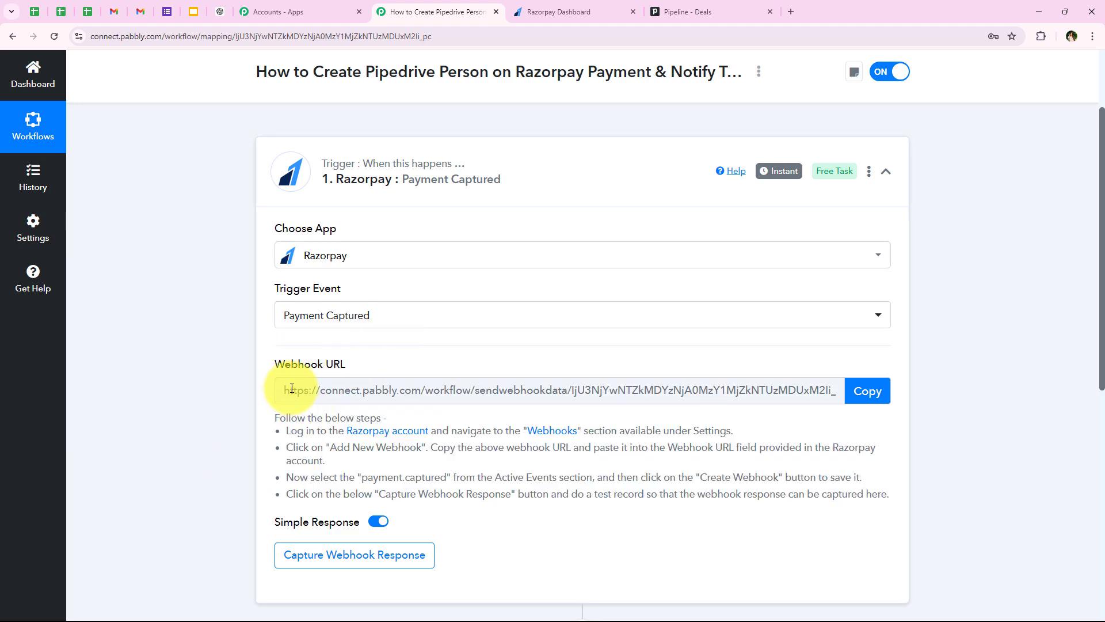
{"action": "left_click_drag", "start_coordinate": [296, 394], "coordinate": [836, 387]}
{"action": "left_click", "coordinate": [184, 449]}
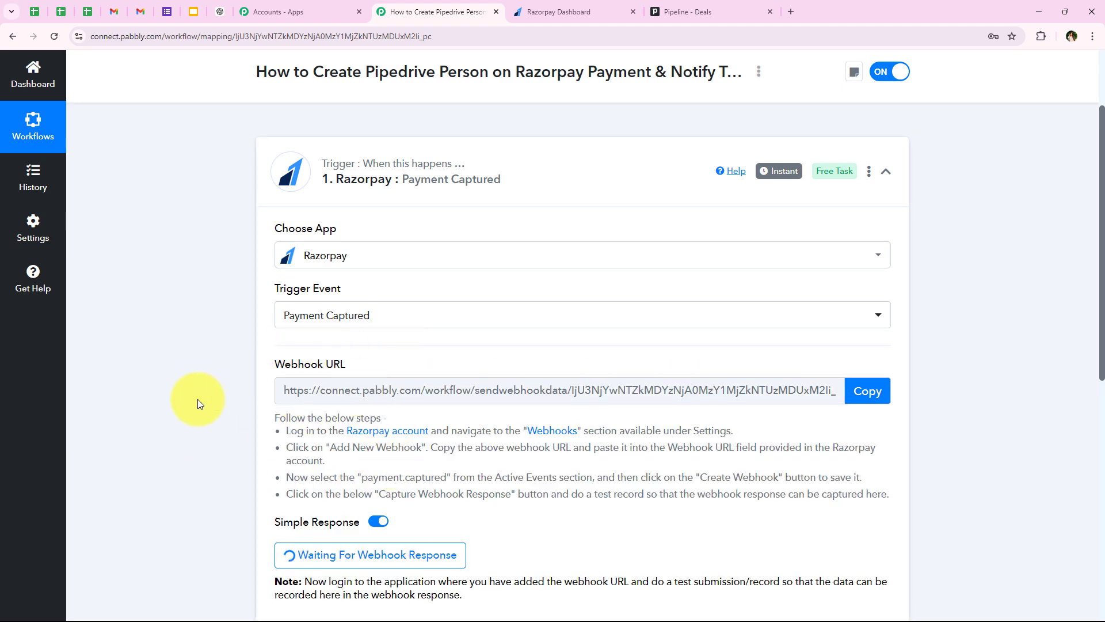
{"action": "scroll", "coordinate": [184, 481], "scroll_direction": "down", "scroll_amount": 1}
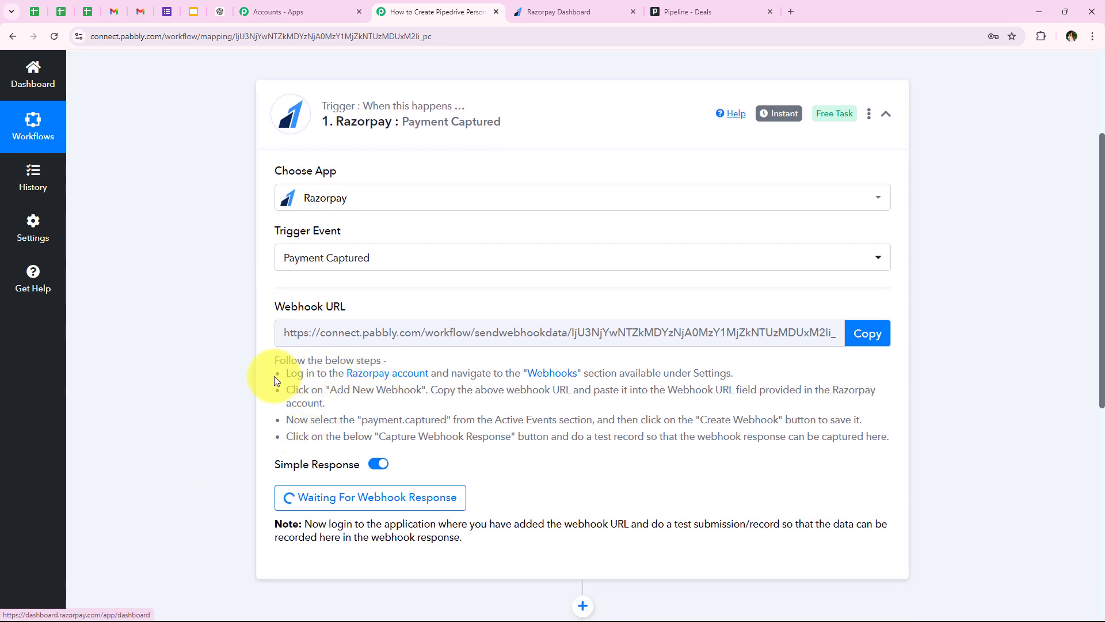
{"action": "left_click", "coordinate": [868, 333]}
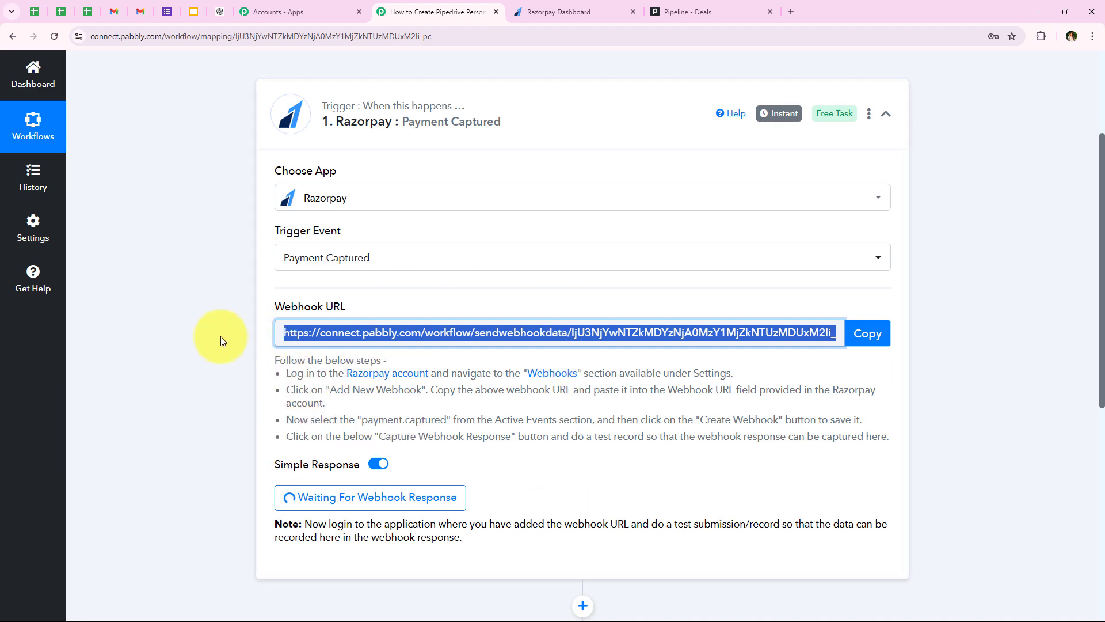
{"action": "left_click", "coordinate": [521, 12]}
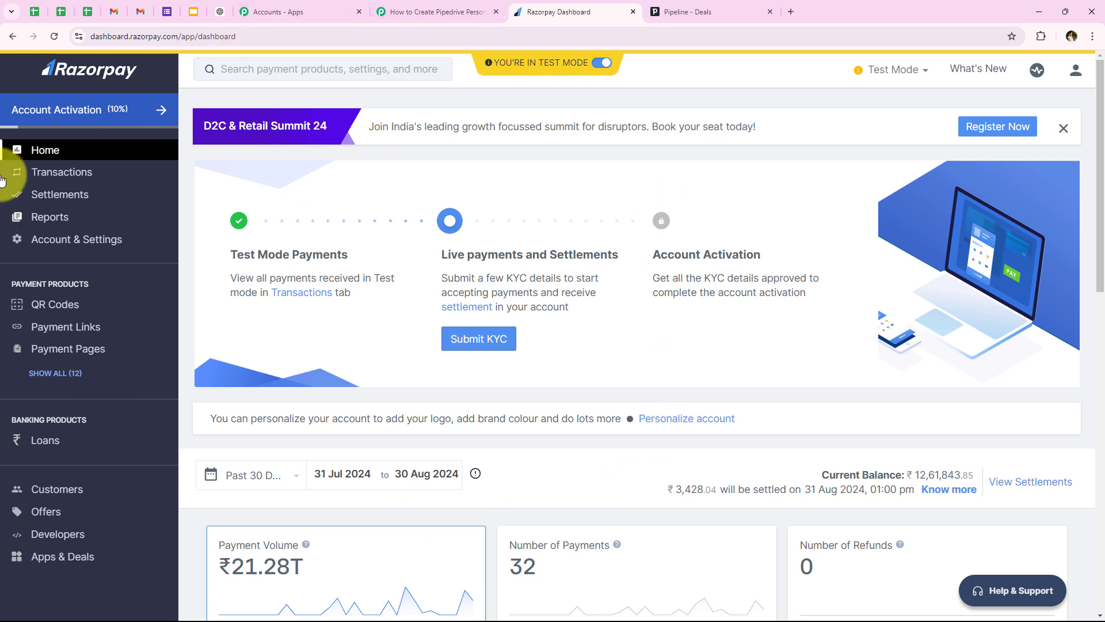
Add a new webhook under Developers > Webhooks and paste the Pabbly URL as its address.
{"action": "left_click", "coordinate": [20, 531]}
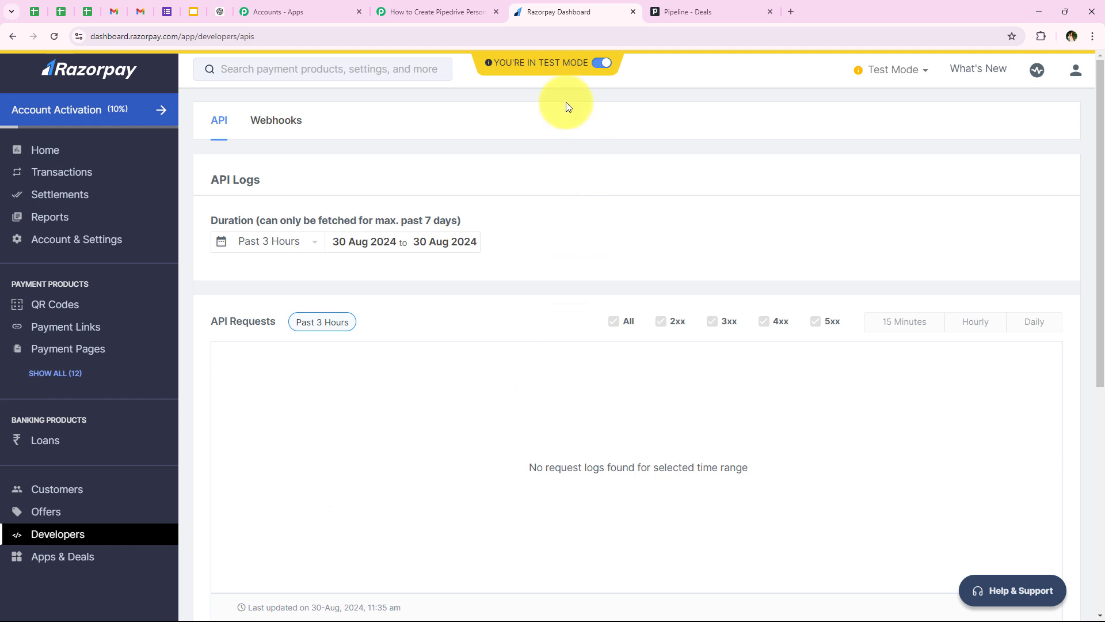
{"action": "left_click", "coordinate": [275, 128]}
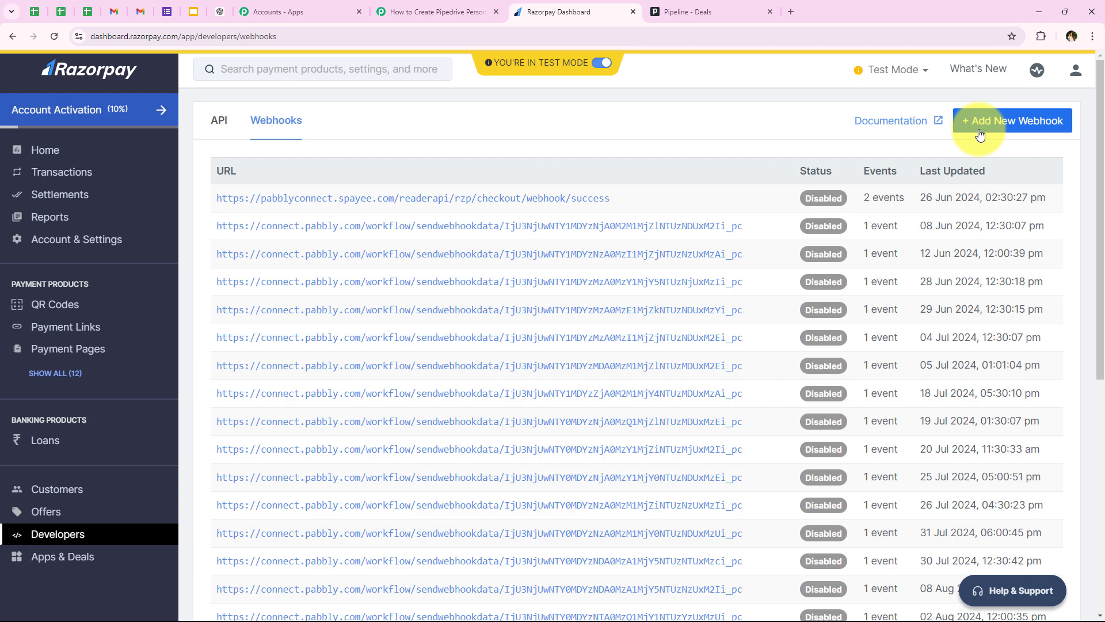
{"action": "left_click", "coordinate": [979, 134]}
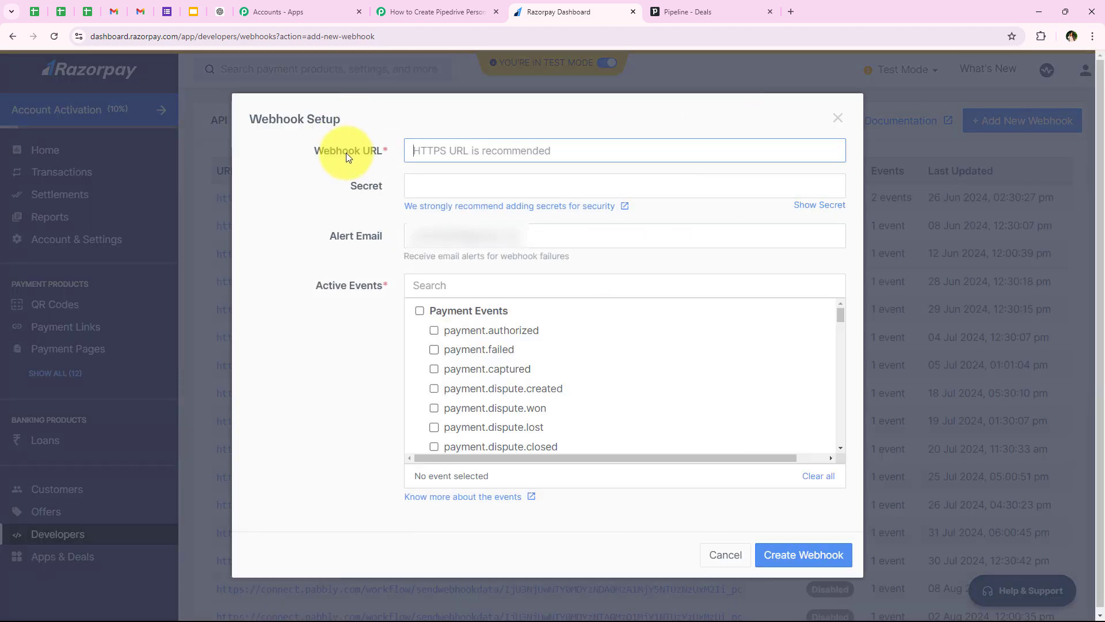
{"action": "left_click", "coordinate": [505, 149]}
{"action": "right_click", "coordinate": [506, 150]}
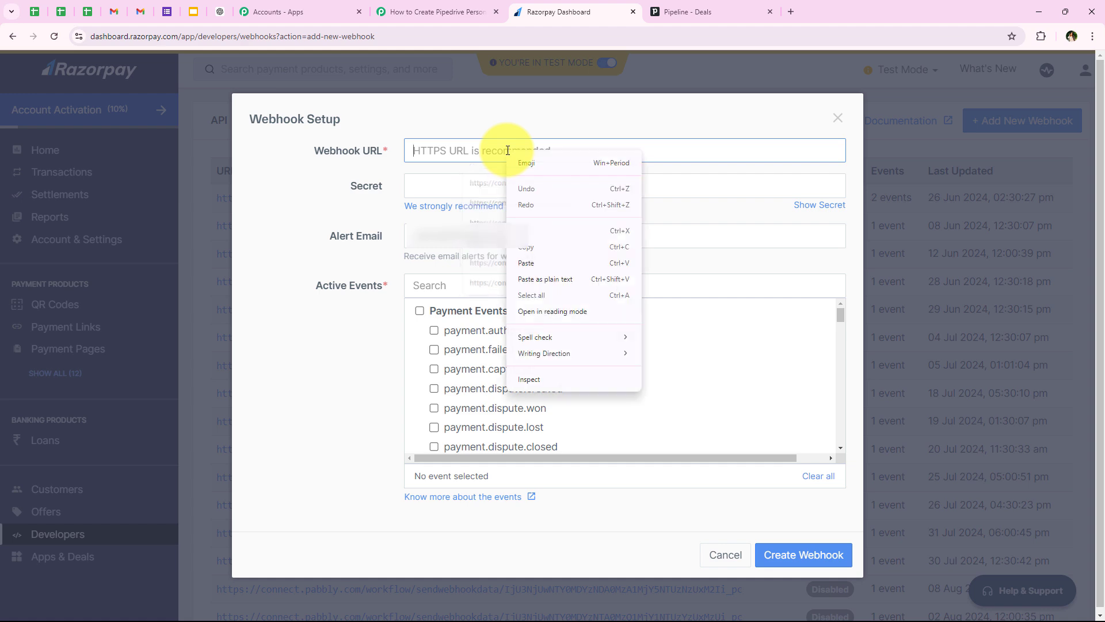
{"action": "left_click", "coordinate": [527, 263]}
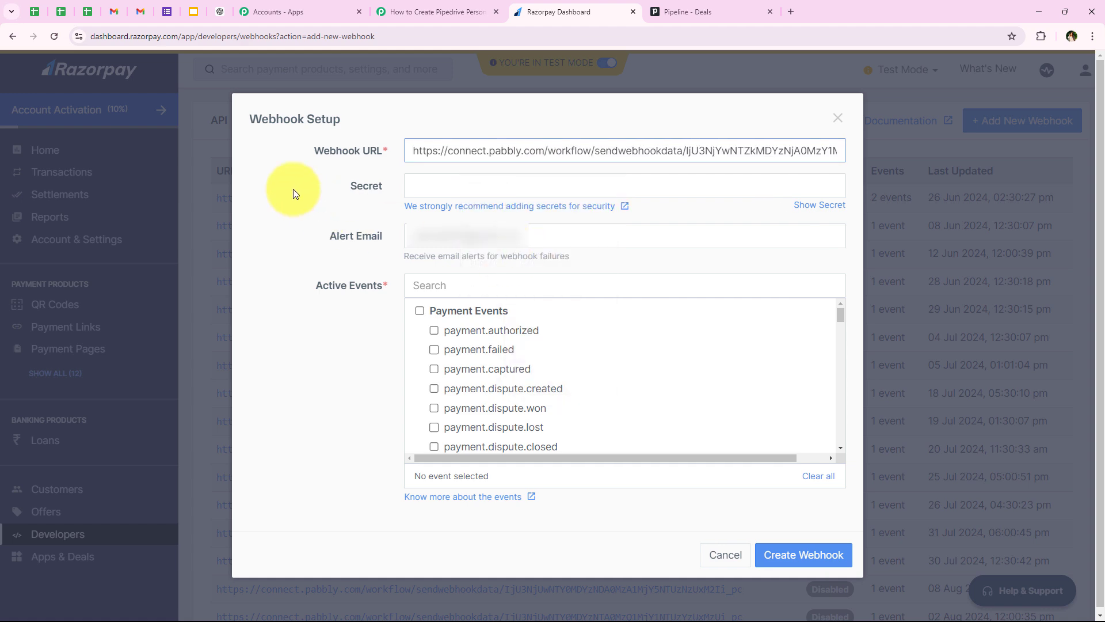
Leave the optional Secret empty and check the Pabbly instructions for the payment.captured event.
{"action": "double_click", "coordinate": [384, 185]}
{"action": "left_click", "coordinate": [384, 187]}
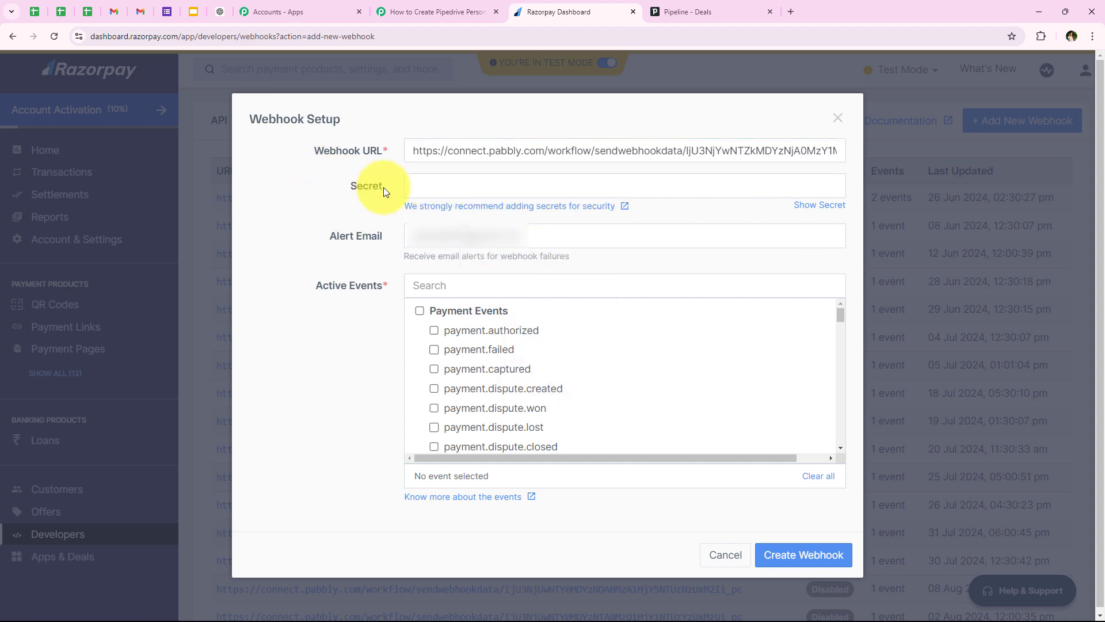
{"action": "left_click", "coordinate": [560, 194]}
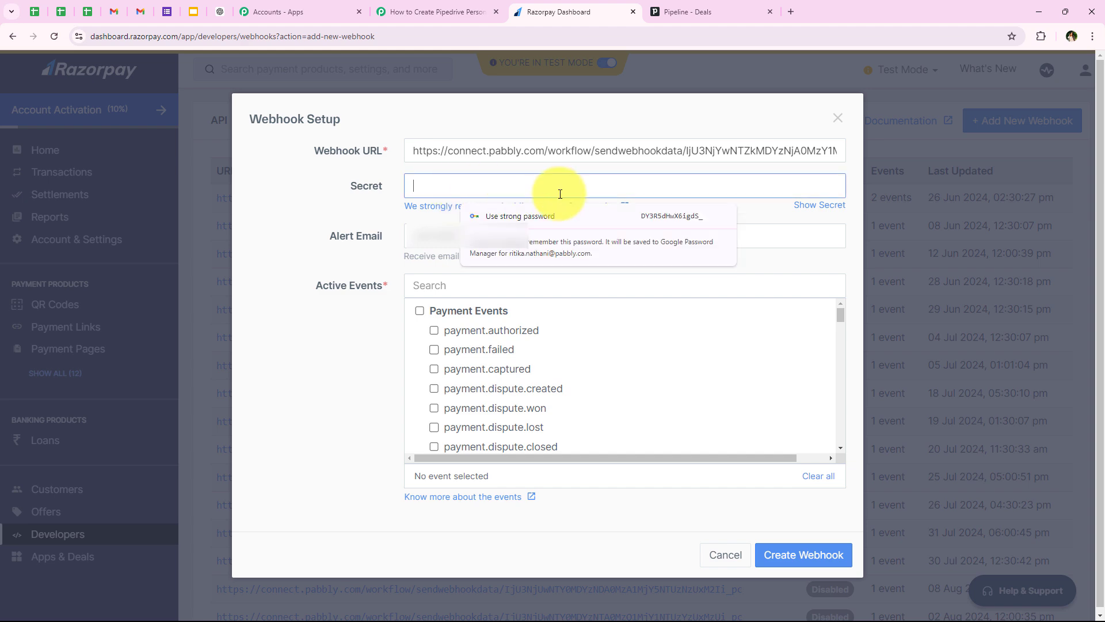
{"action": "left_click", "coordinate": [239, 252]}
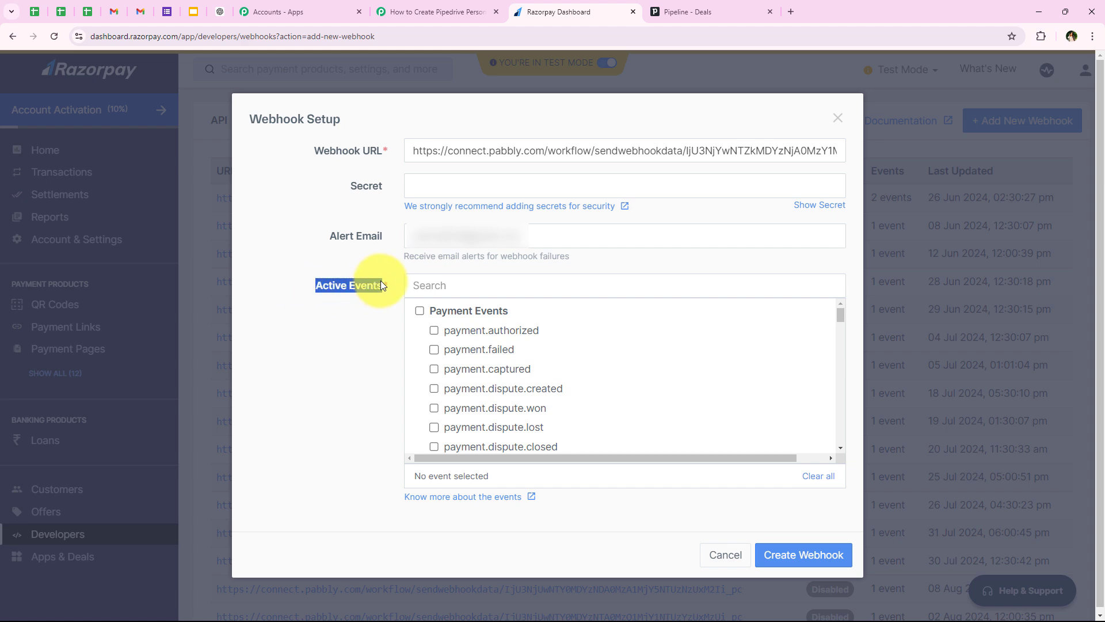
{"action": "left_click", "coordinate": [437, 12]}
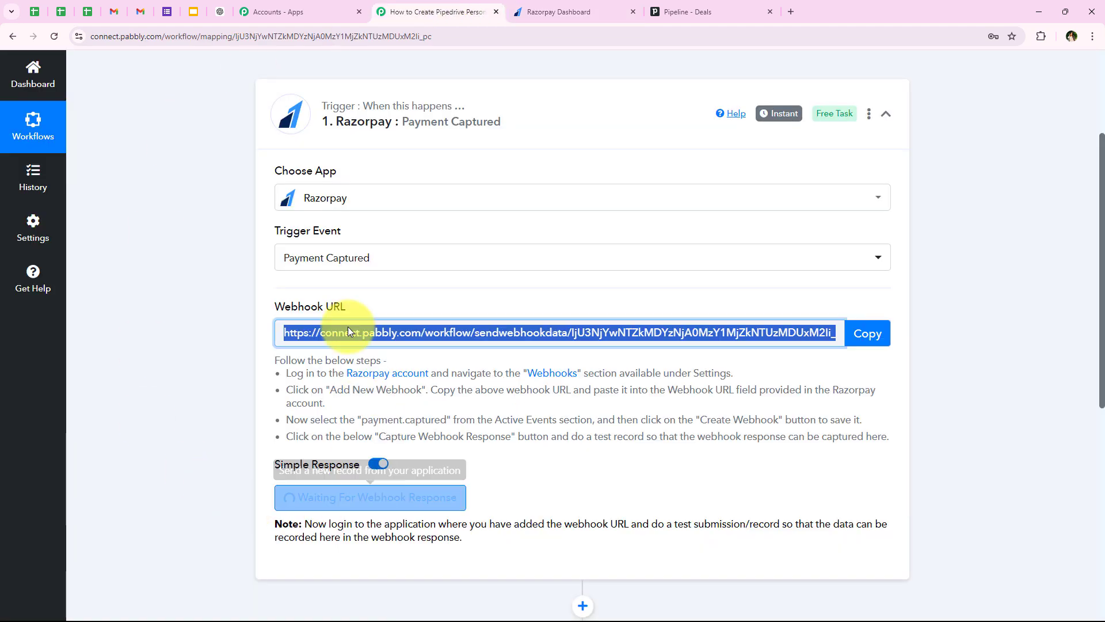
{"action": "left_click_drag", "start_coordinate": [311, 420], "coordinate": [540, 423]}
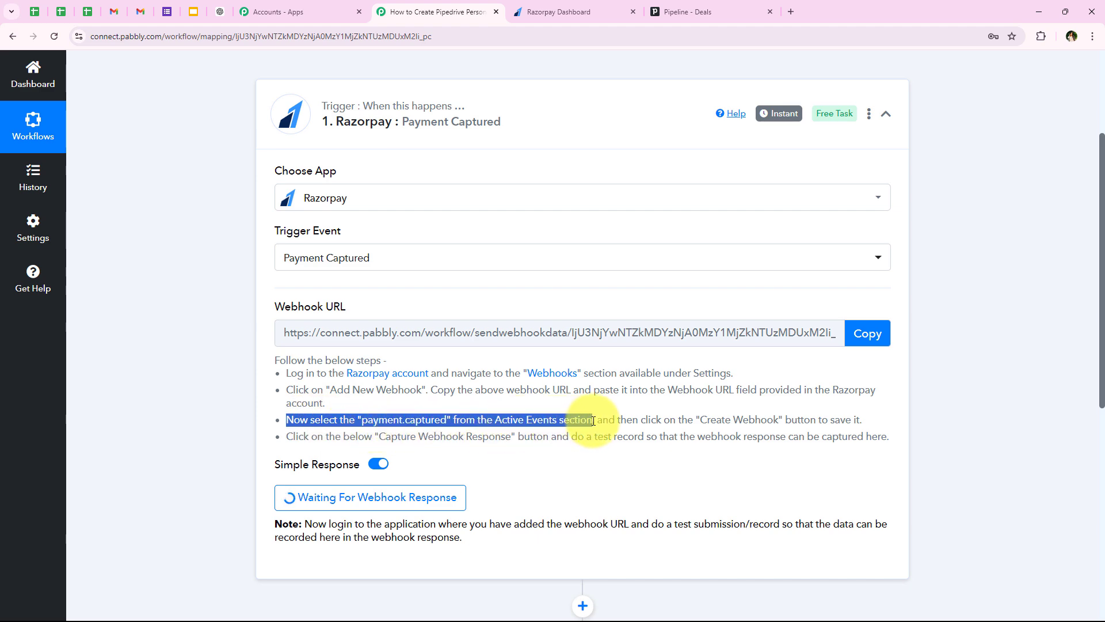
{"action": "left_click", "coordinate": [591, 3]}
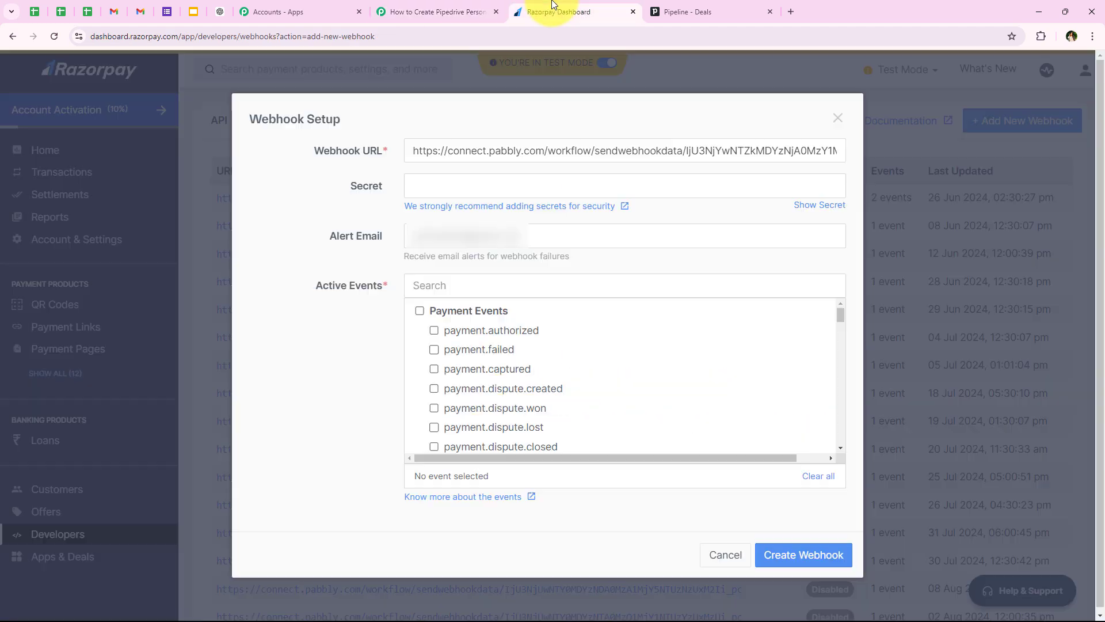
Tick payment.captured, create the Razorpay webhook, and return to the Pabbly workflow.
{"action": "left_click", "coordinate": [436, 369]}
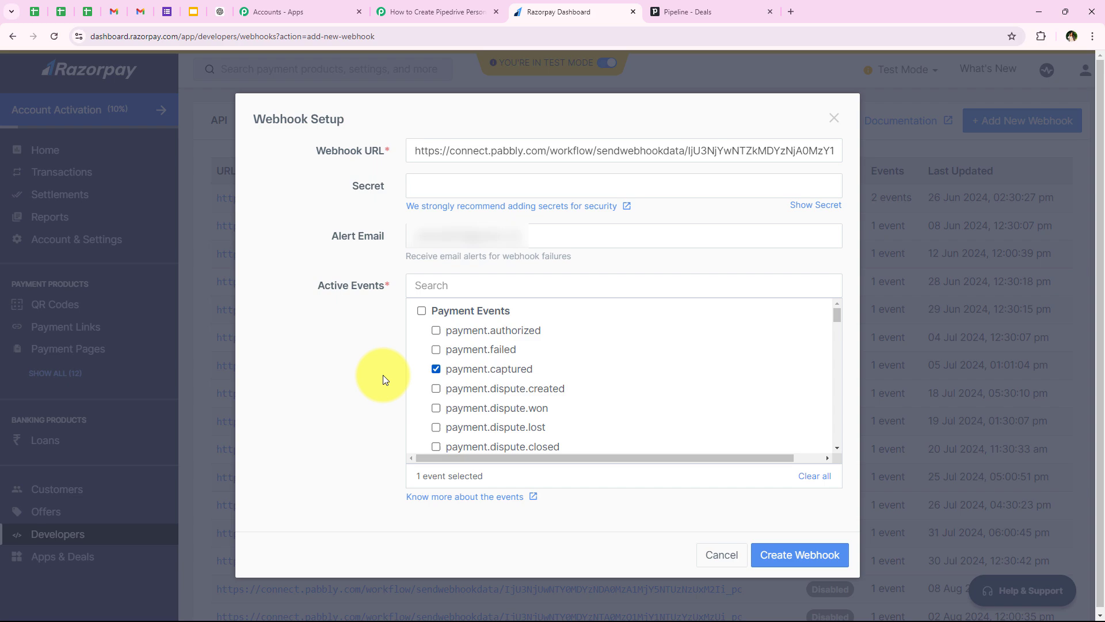
{"action": "left_click", "coordinate": [782, 569]}
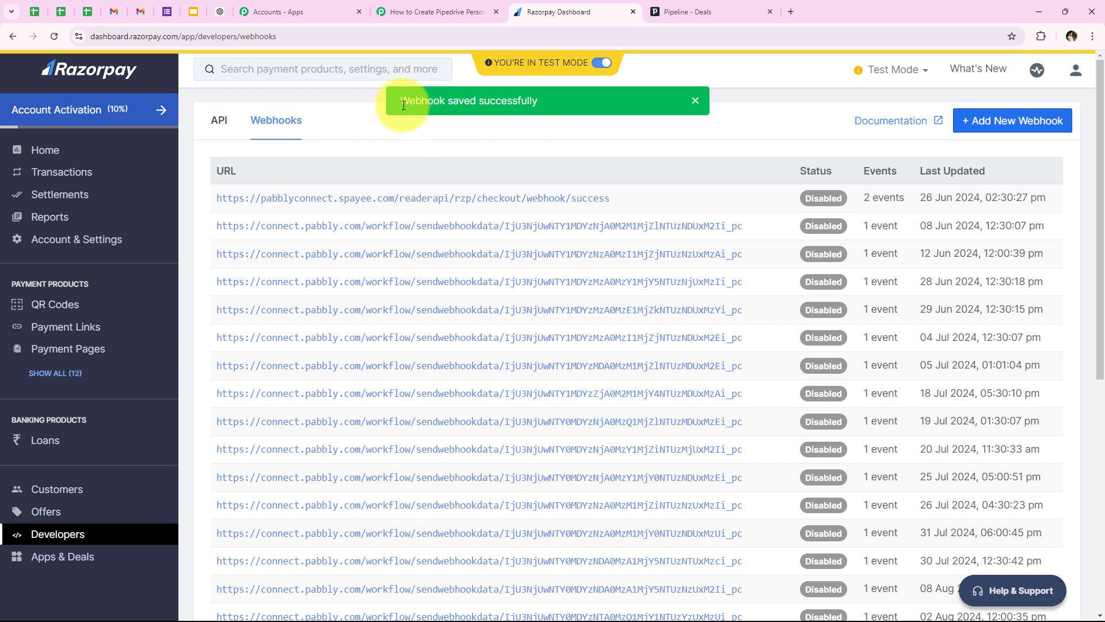
{"action": "key", "text": "ctrl+a"}
{"action": "left_click", "coordinate": [583, 136]}
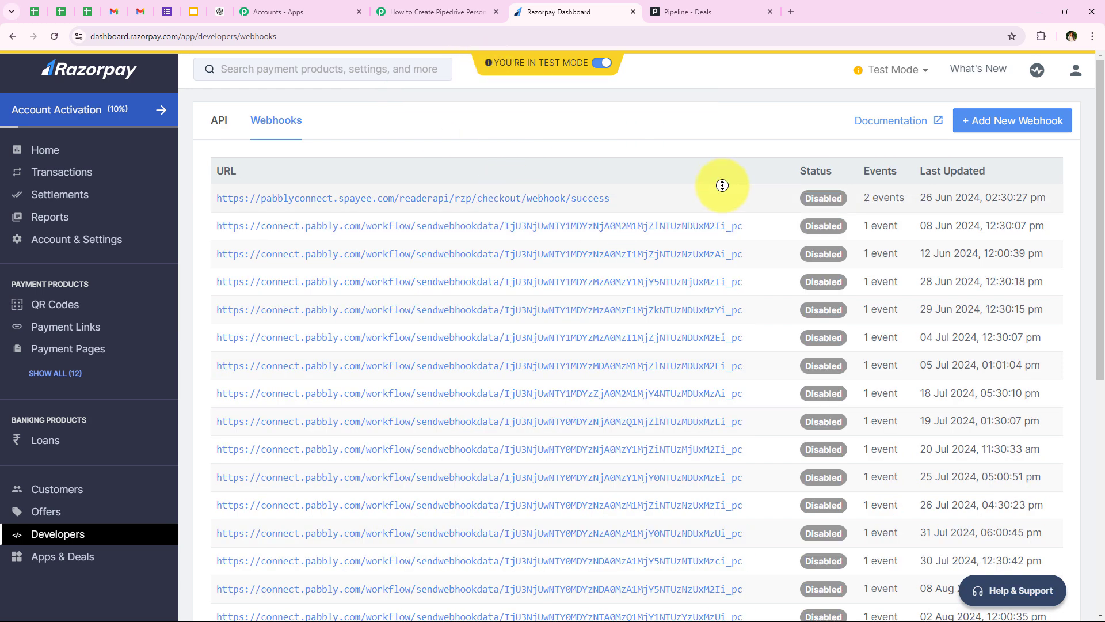
{"action": "left_click", "coordinate": [432, 11]}
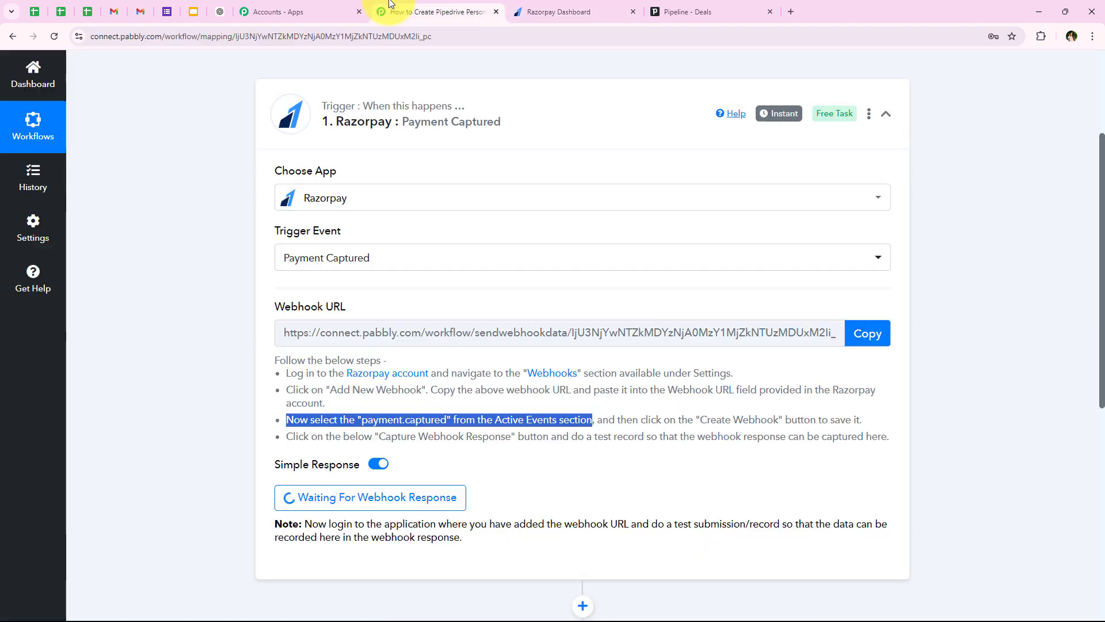
Read the test-submission note while the trigger waits, then return to Razorpay's webhooks list.
{"action": "left_click", "coordinate": [195, 478]}
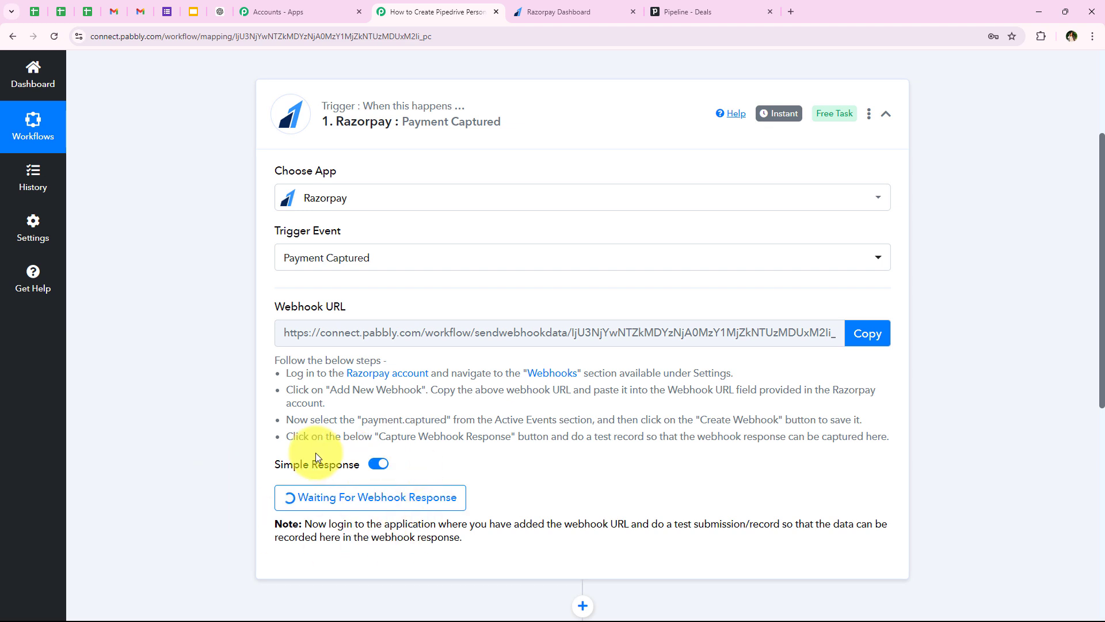
{"action": "left_click_drag", "start_coordinate": [651, 524], "coordinate": [781, 517]}
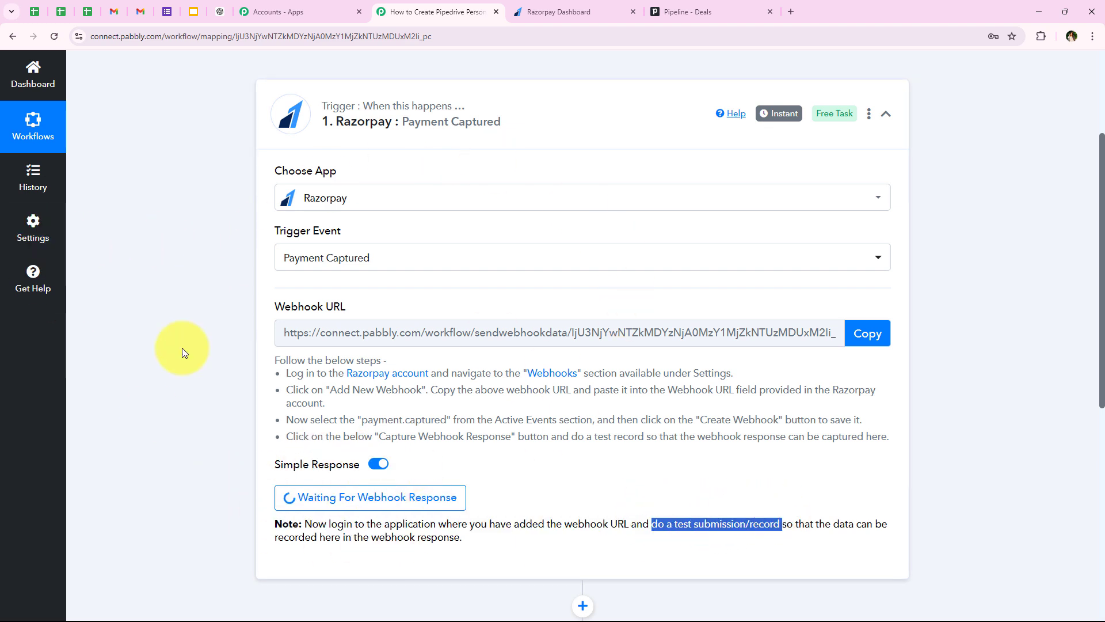
{"action": "left_click", "coordinate": [182, 413]}
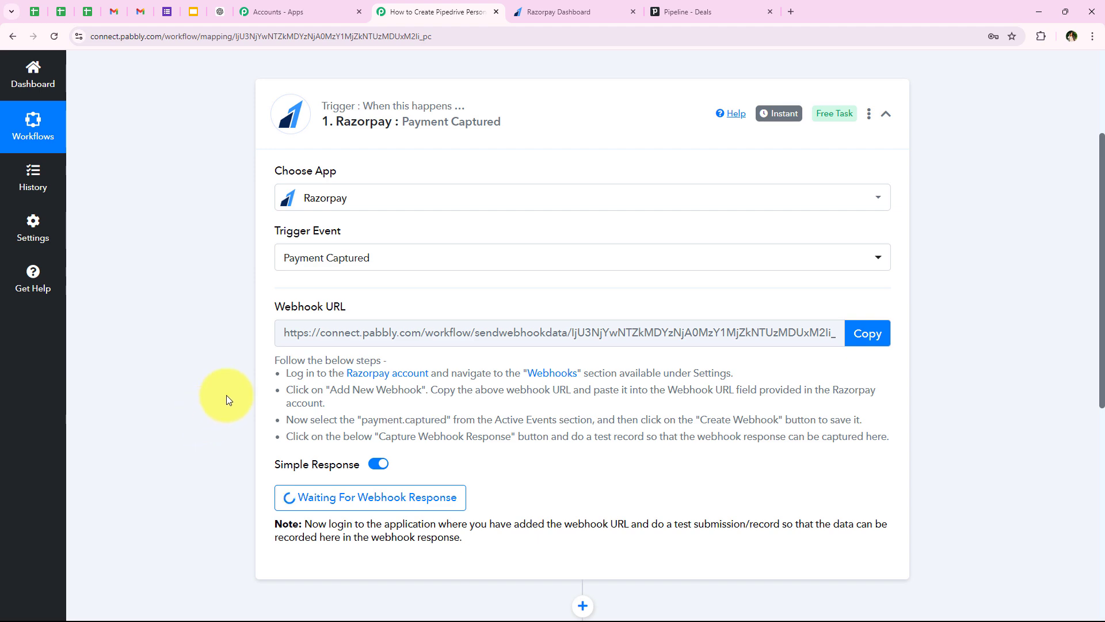
{"action": "left_click", "coordinate": [572, 8]}
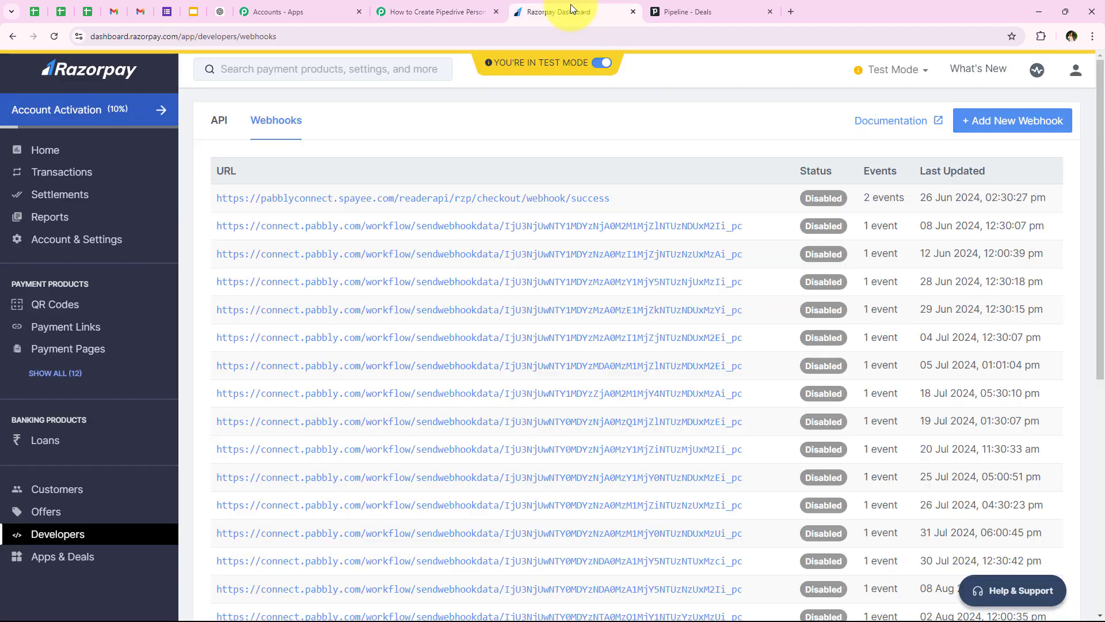
Copy the Page URL of the 'Appointment for Skin Doctor' payment page and open a new tab.
{"action": "left_click", "coordinate": [55, 349]}
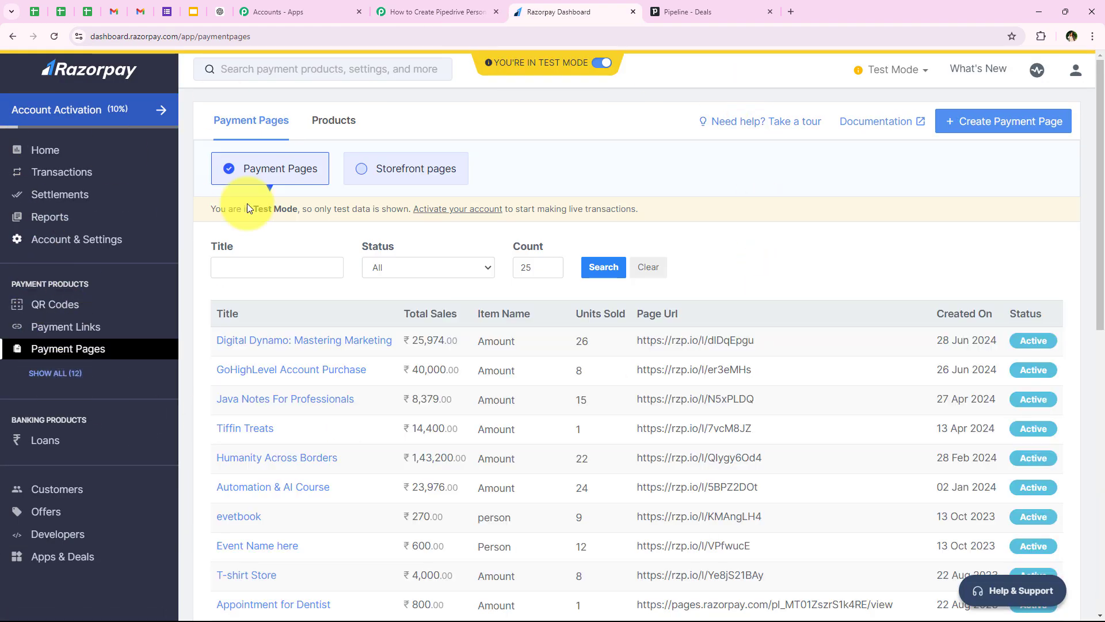
{"action": "scroll", "coordinate": [509, 236], "scroll_direction": "down", "scroll_amount": 10}
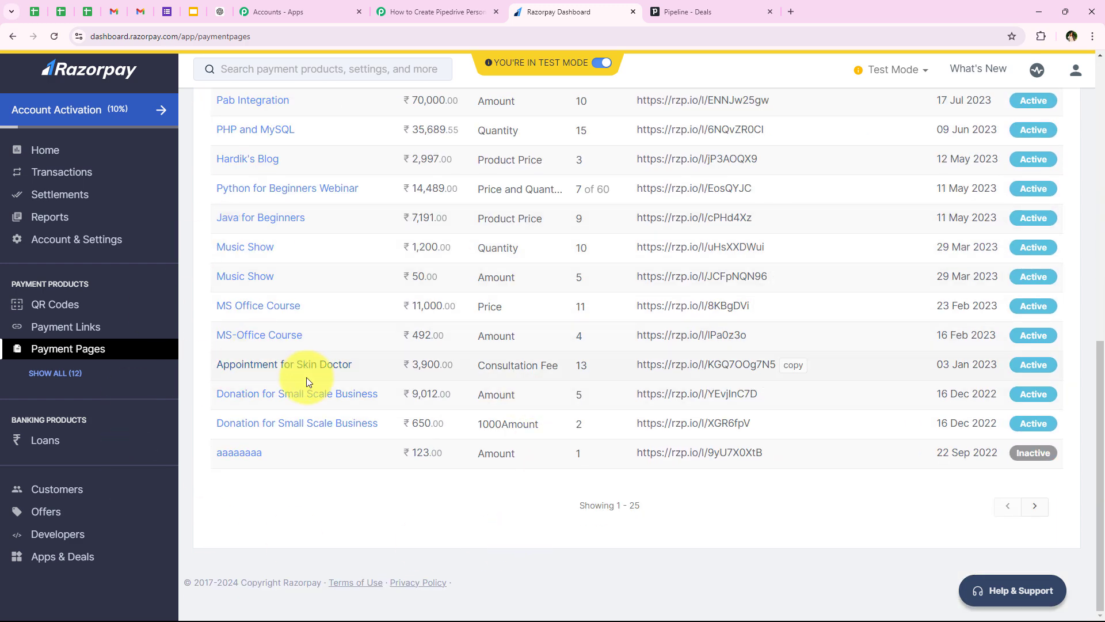
{"action": "left_click", "coordinate": [284, 368]}
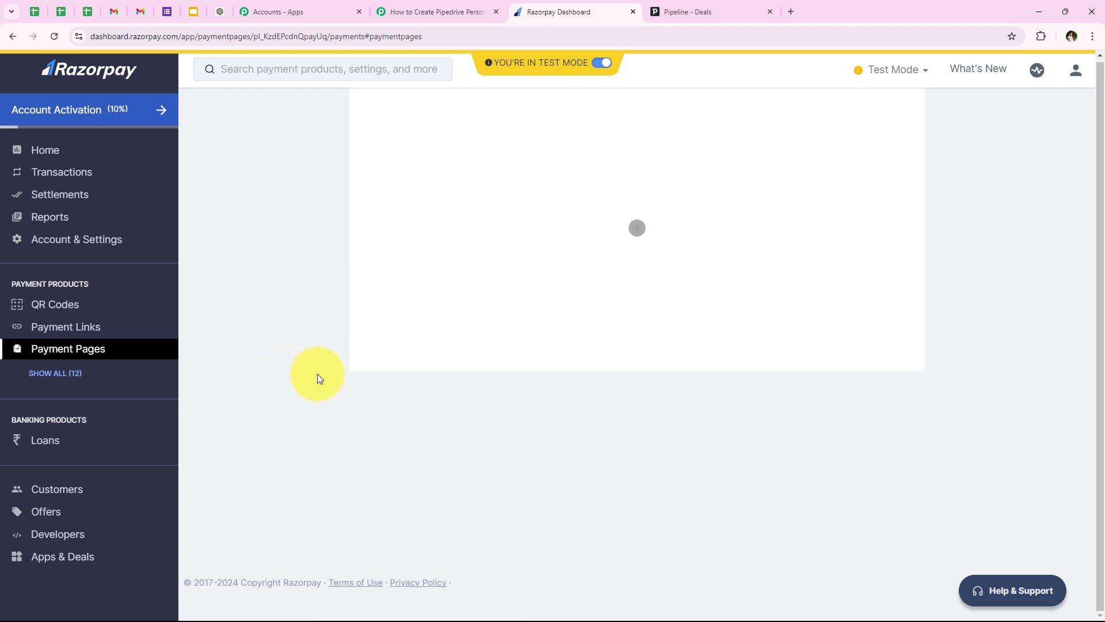
{"action": "scroll", "coordinate": [403, 276], "scroll_direction": "down", "scroll_amount": 4}
{"action": "scroll", "coordinate": [427, 316], "scroll_direction": "up", "scroll_amount": 8}
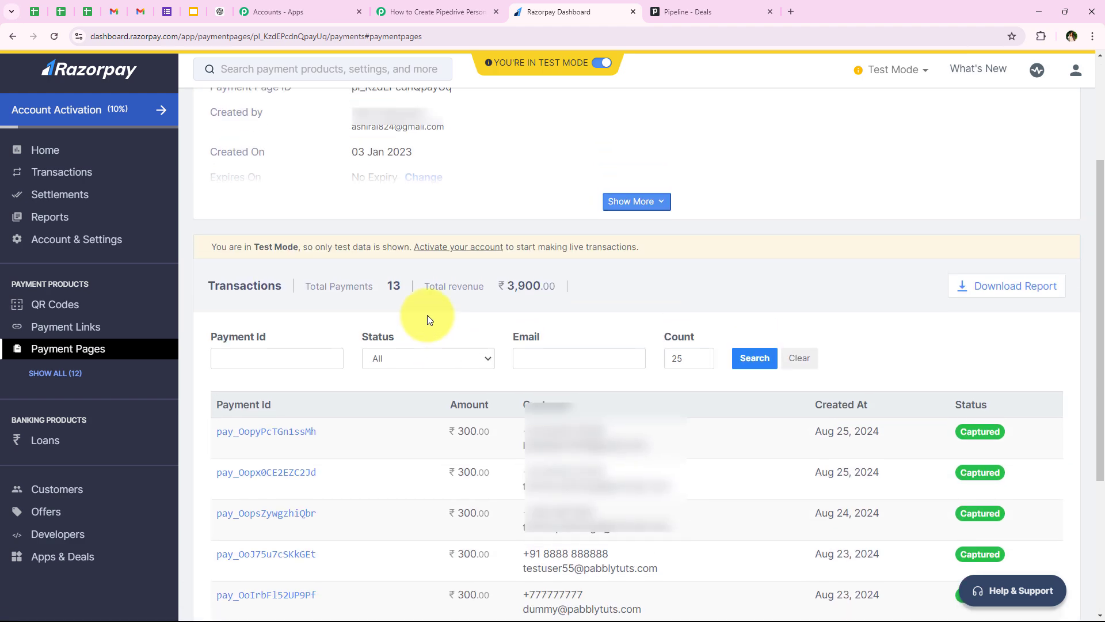
{"action": "left_click", "coordinate": [512, 213]}
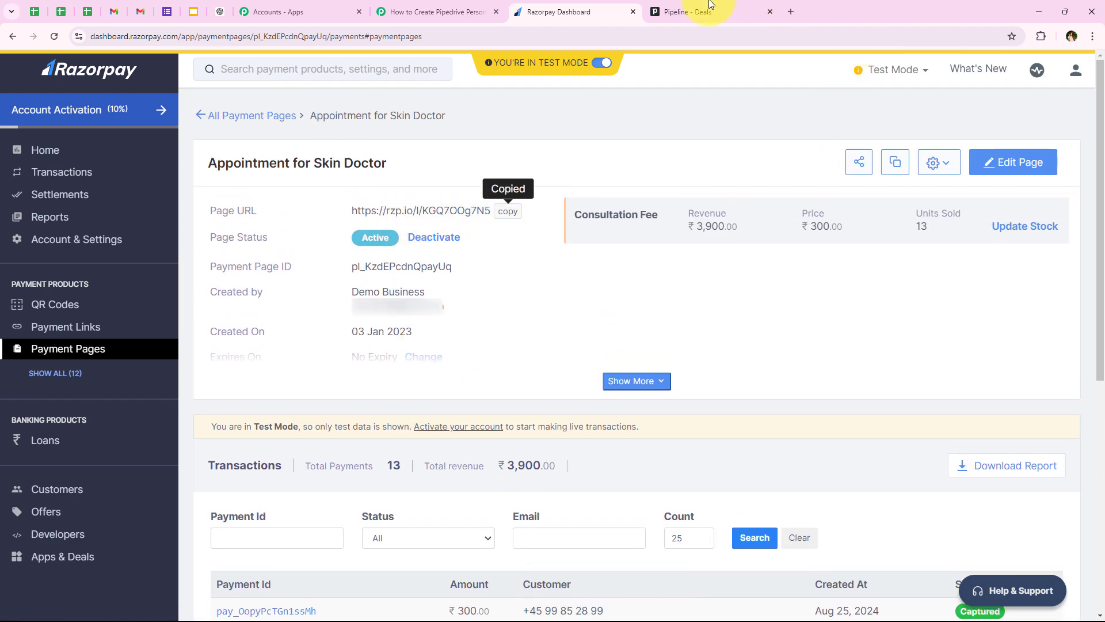
{"action": "left_click", "coordinate": [790, 12]}
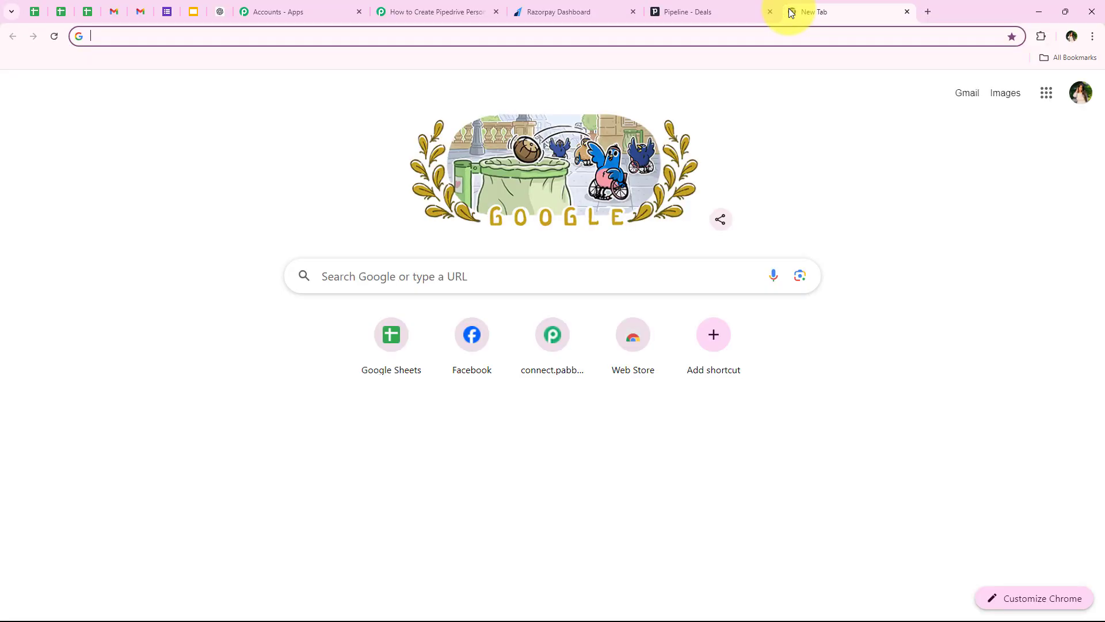
Load the payment page, autofill the contact details, and remove the phone number's extra digit.
{"action": "key", "text": "ctrl+v"}
{"action": "key", "text": "Return"}
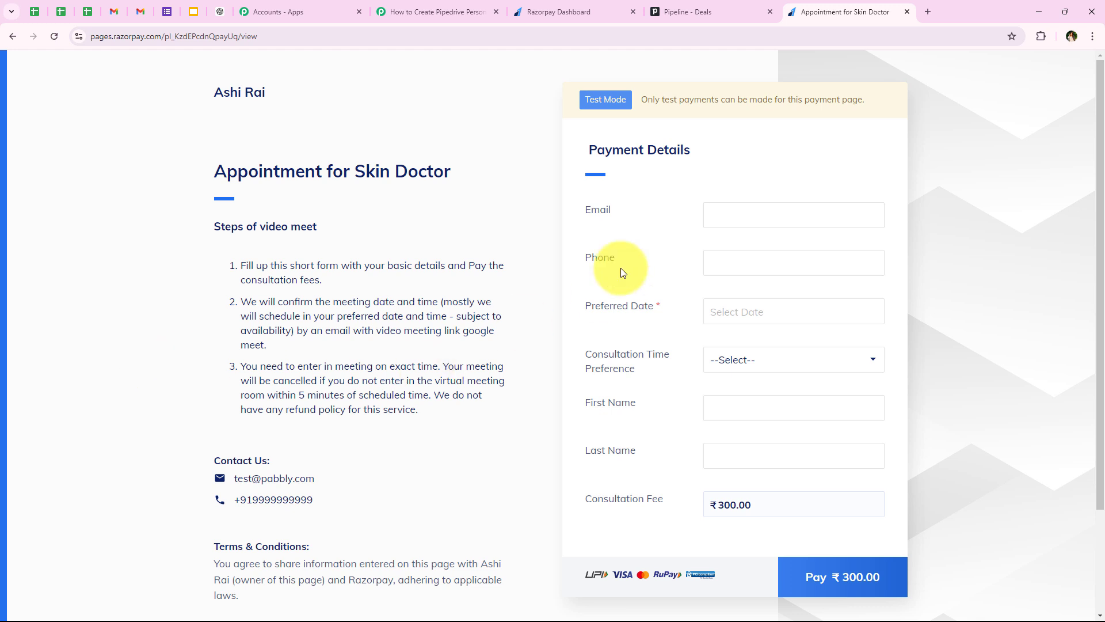
{"action": "left_click", "coordinate": [721, 215]}
{"action": "left_click", "coordinate": [855, 255]}
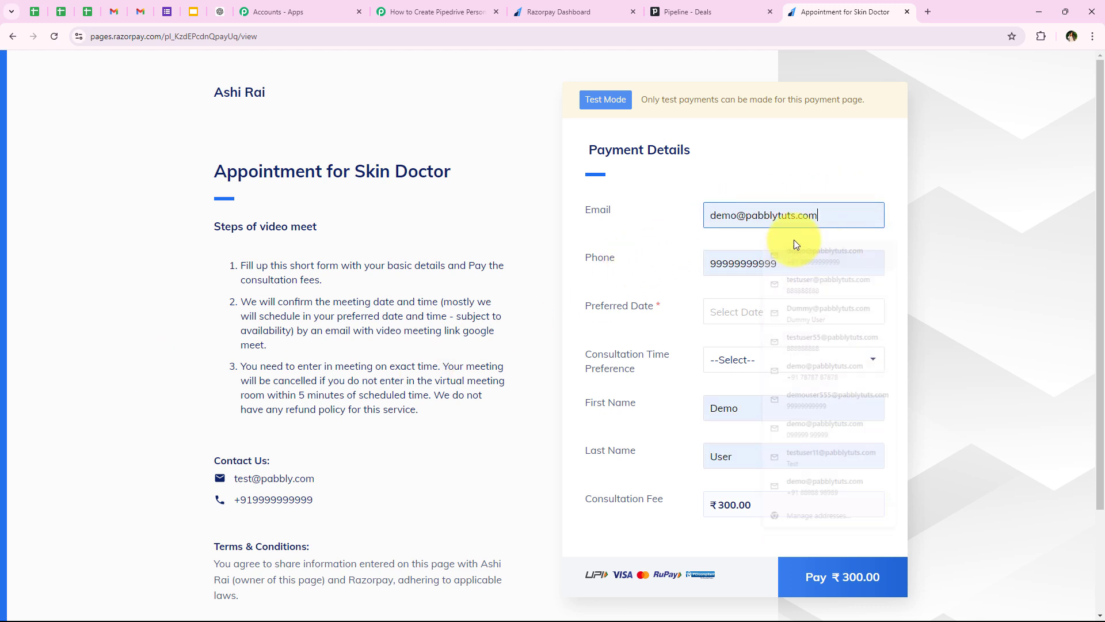
{"action": "left_click", "coordinate": [737, 215]}
{"action": "type", "text": "user22"}
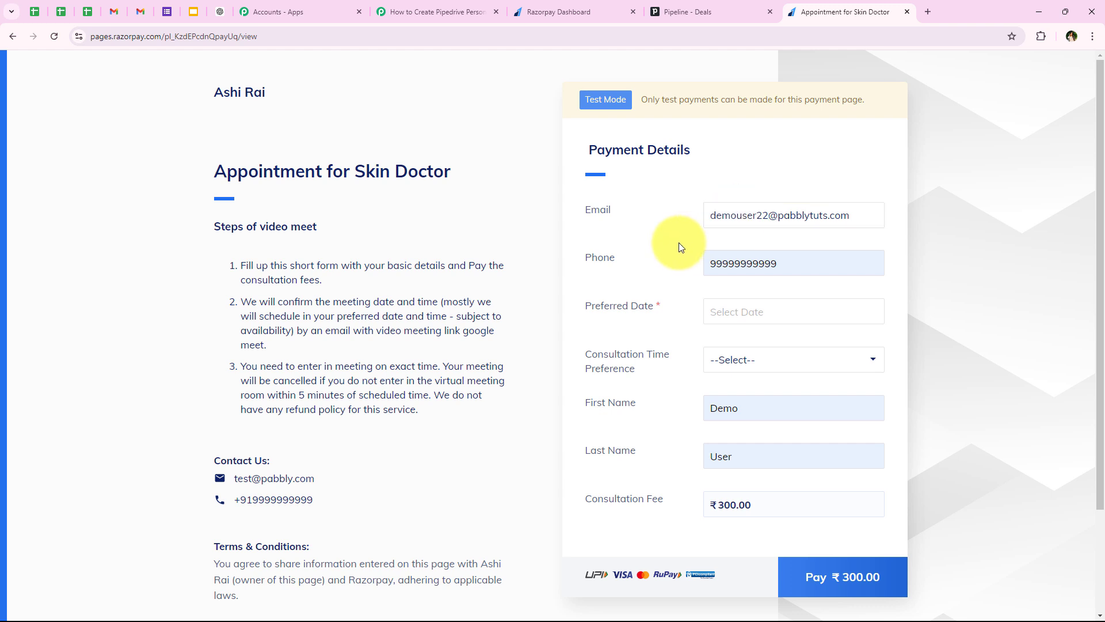
{"action": "left_click", "coordinate": [831, 261]}
{"action": "key", "text": "BackSpace"}
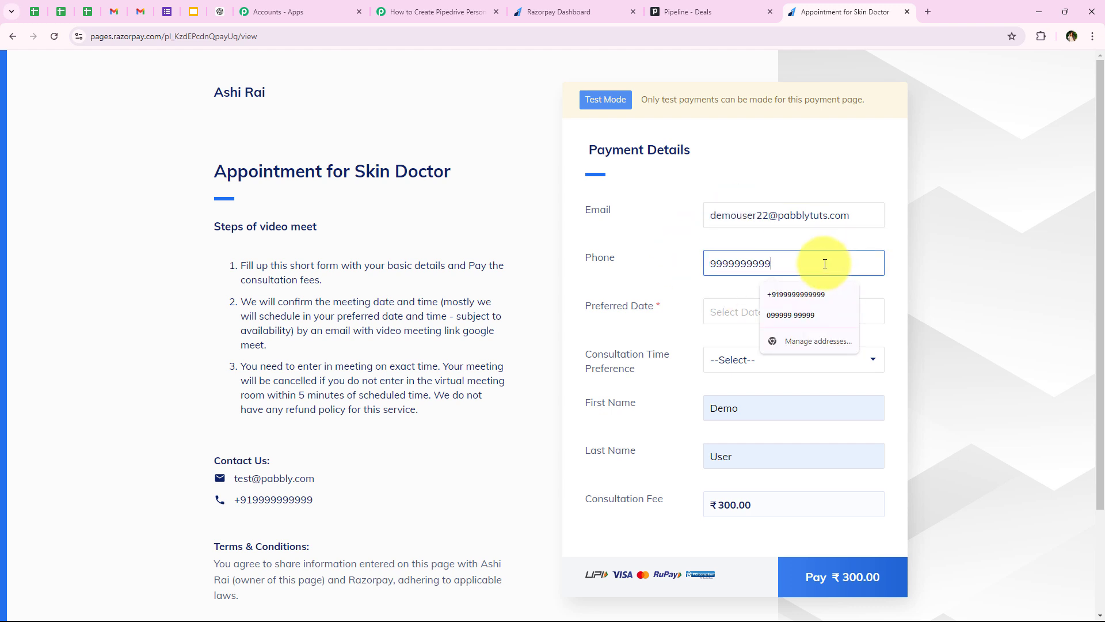
Set the preferred date to 1 Sep 2024 and consultation time to 12:00.
{"action": "left_click", "coordinate": [732, 314]}
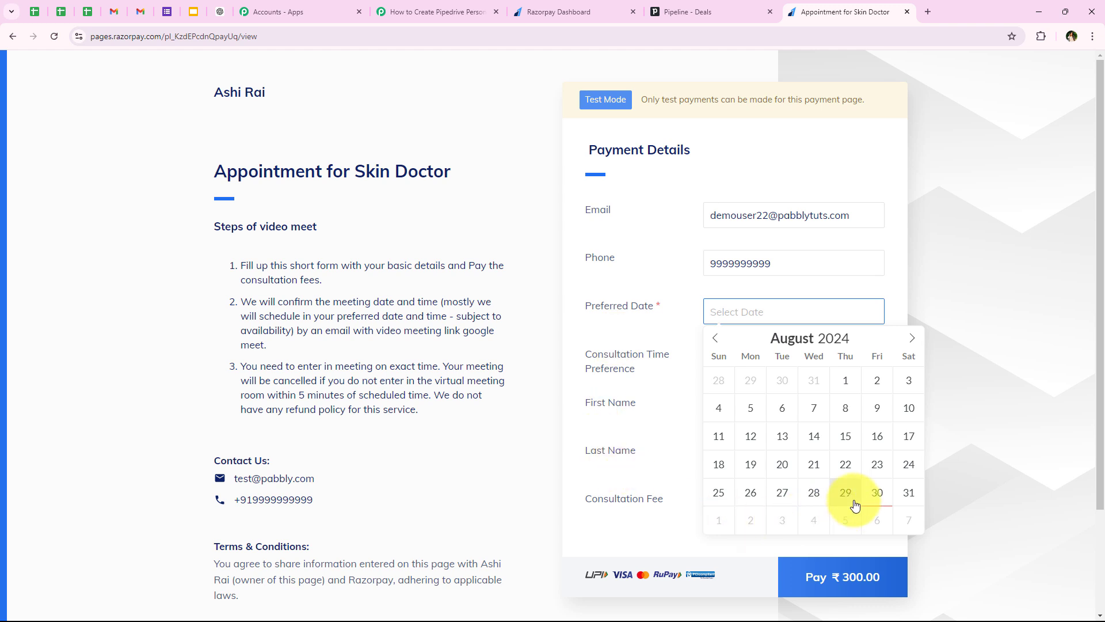
{"action": "left_click", "coordinate": [912, 338]}
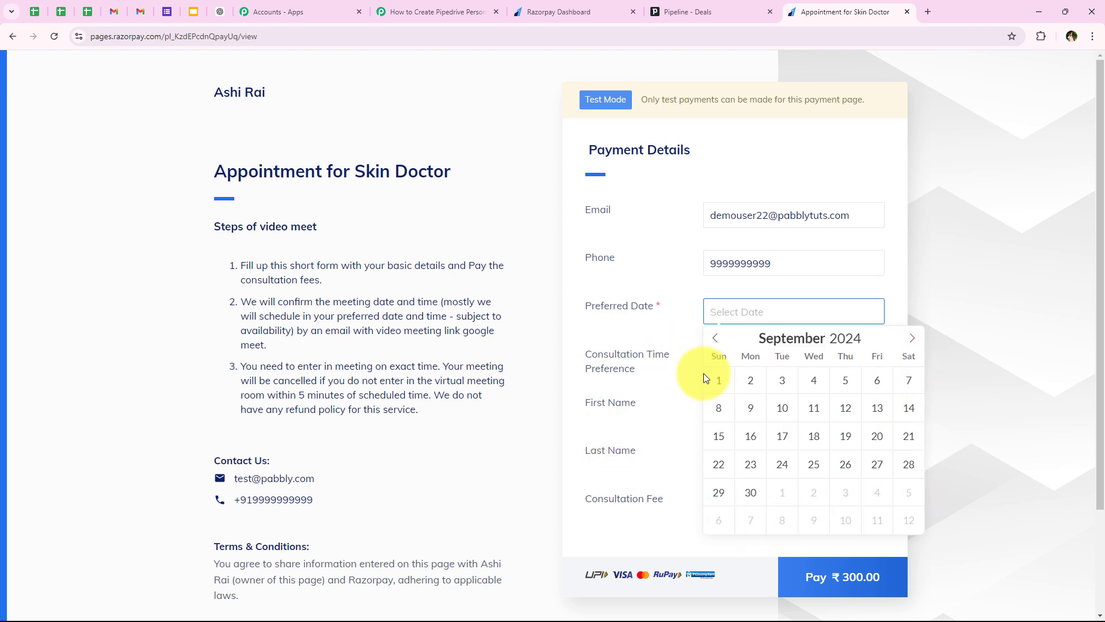
{"action": "left_click", "coordinate": [719, 381]}
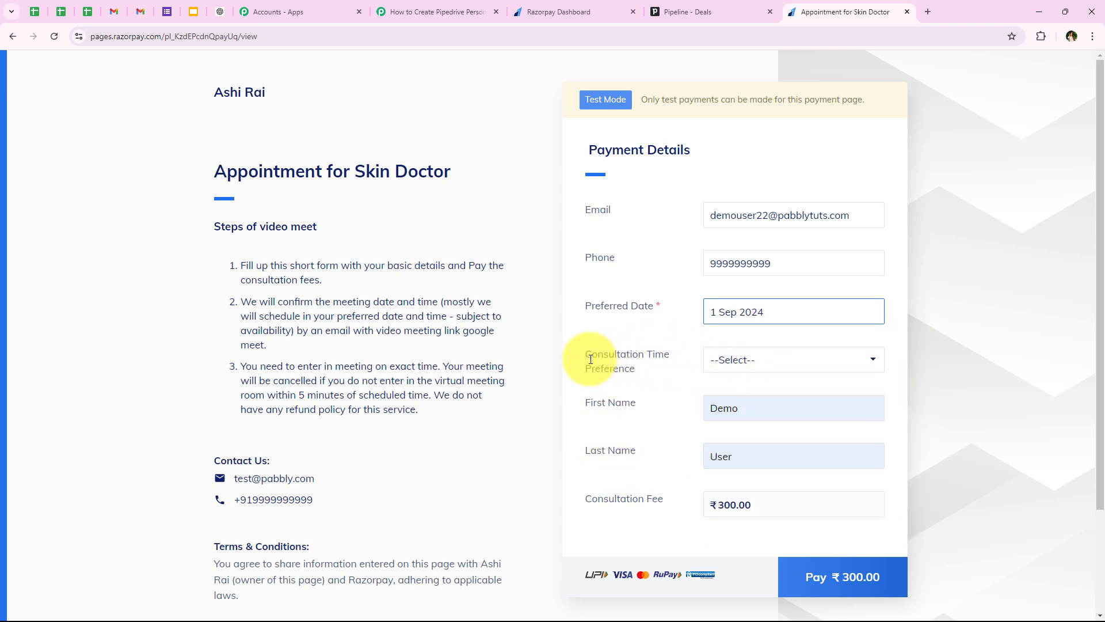
{"action": "left_click_drag", "start_coordinate": [586, 354], "coordinate": [665, 358]}
{"action": "left_click", "coordinate": [667, 369]}
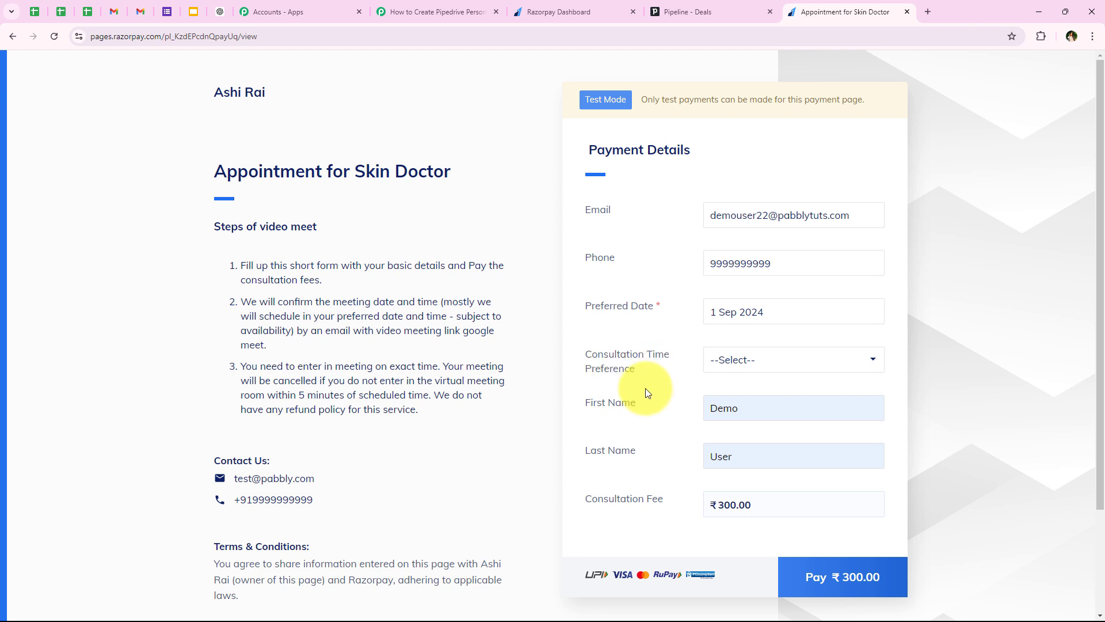
{"action": "left_click", "coordinate": [724, 363]}
{"action": "left_click", "coordinate": [740, 418]}
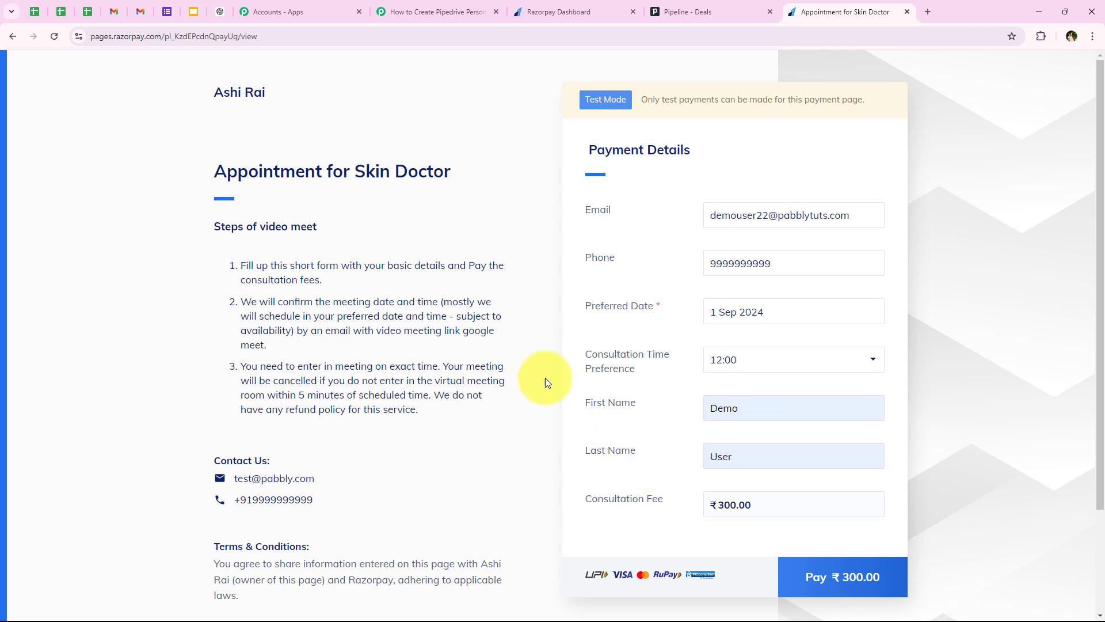
{"action": "left_click_drag", "start_coordinate": [592, 452], "coordinate": [815, 449]}
{"action": "left_click", "coordinate": [807, 449]}
{"action": "left_click", "coordinate": [650, 451]}
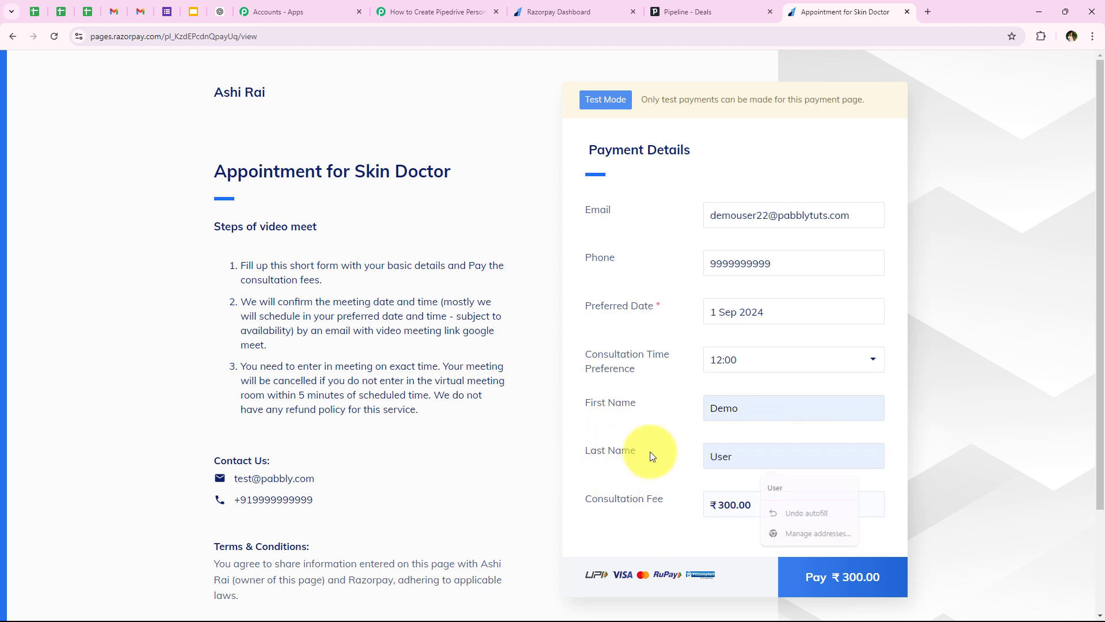
Pay ₹300.00 with the autofilled test card and CVV, skip saving the card, and confirm Payment Successful.
{"action": "left_click", "coordinate": [884, 569]}
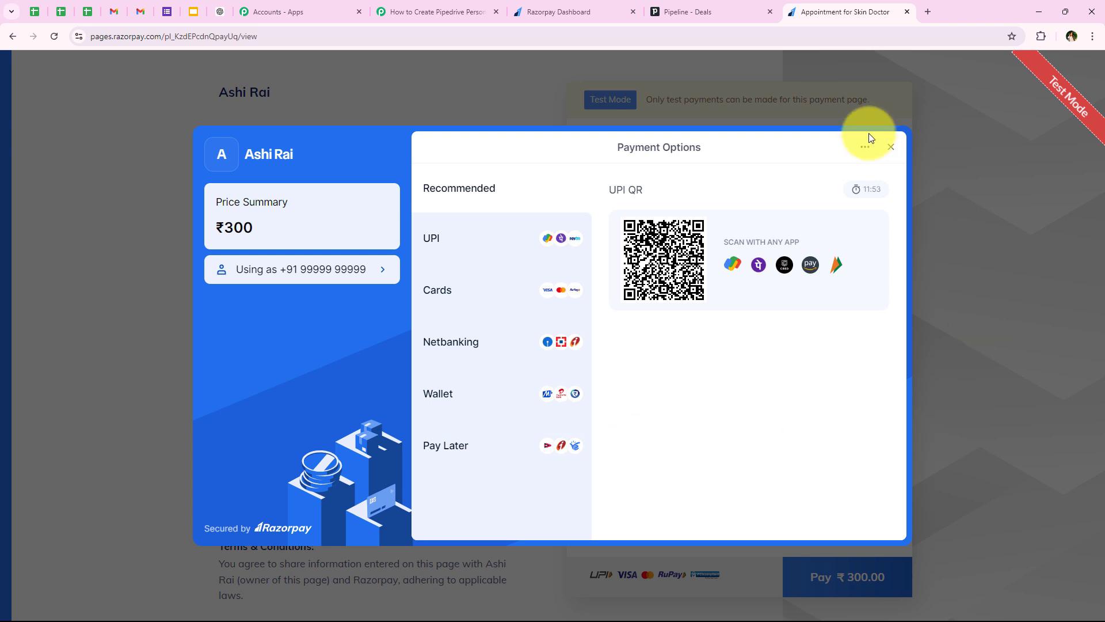
{"action": "left_click", "coordinate": [482, 295]}
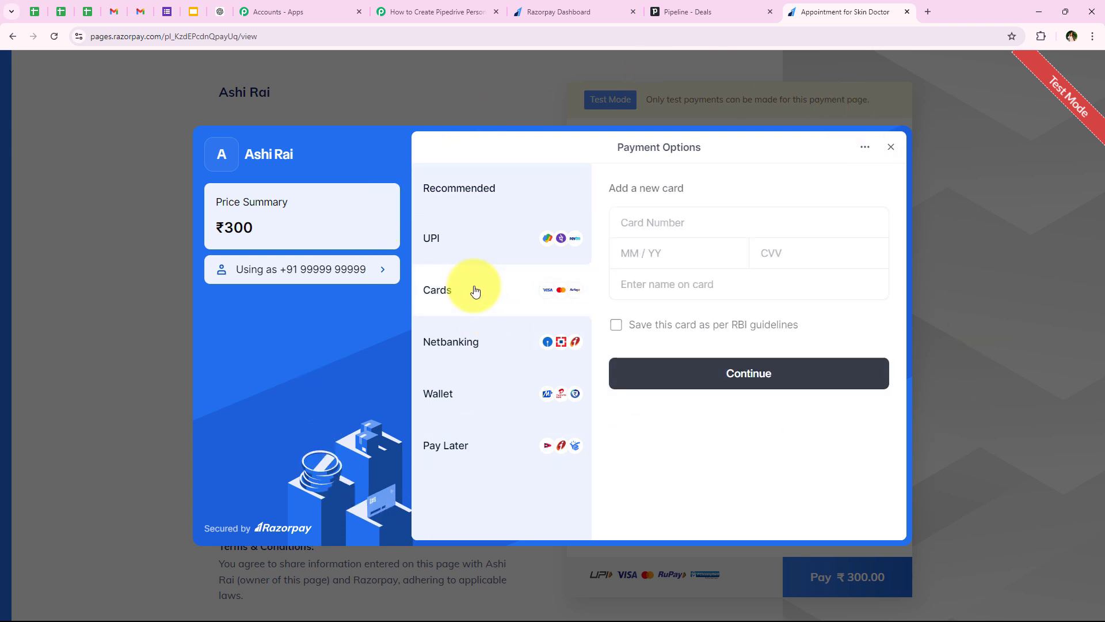
{"action": "left_click", "coordinate": [709, 217]}
{"action": "left_click", "coordinate": [688, 269]}
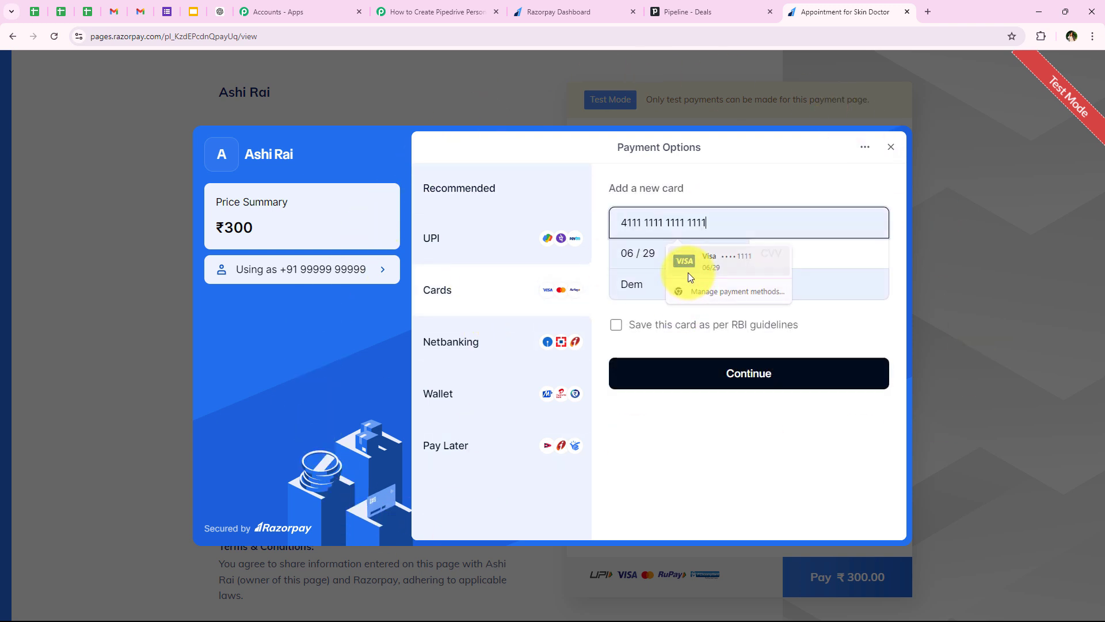
{"action": "left_click", "coordinate": [858, 248]}
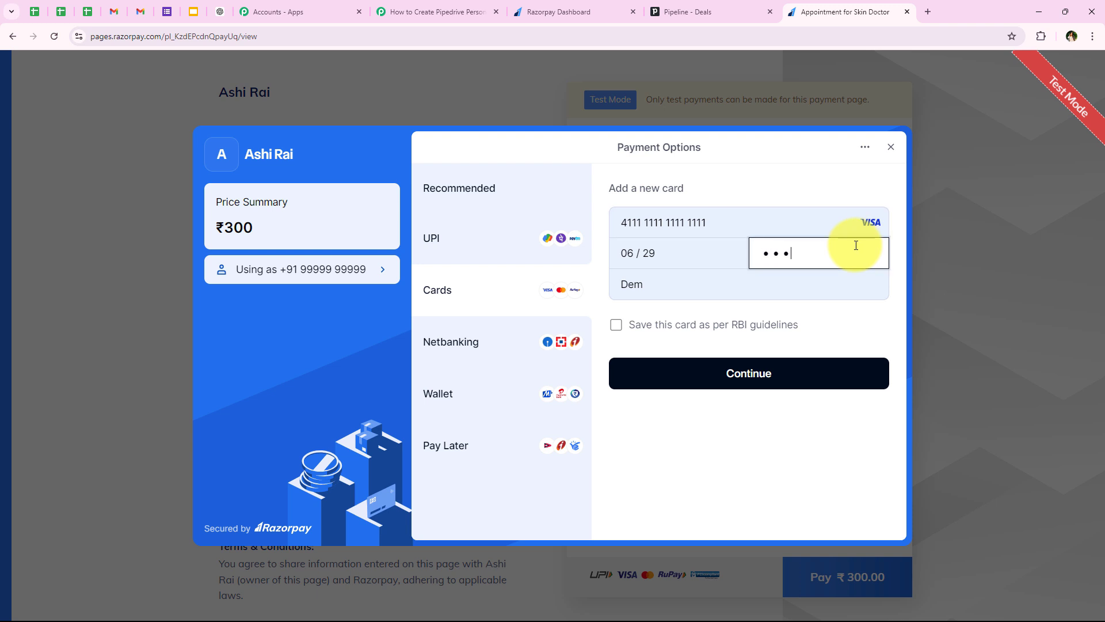
{"action": "left_click", "coordinate": [741, 369]}
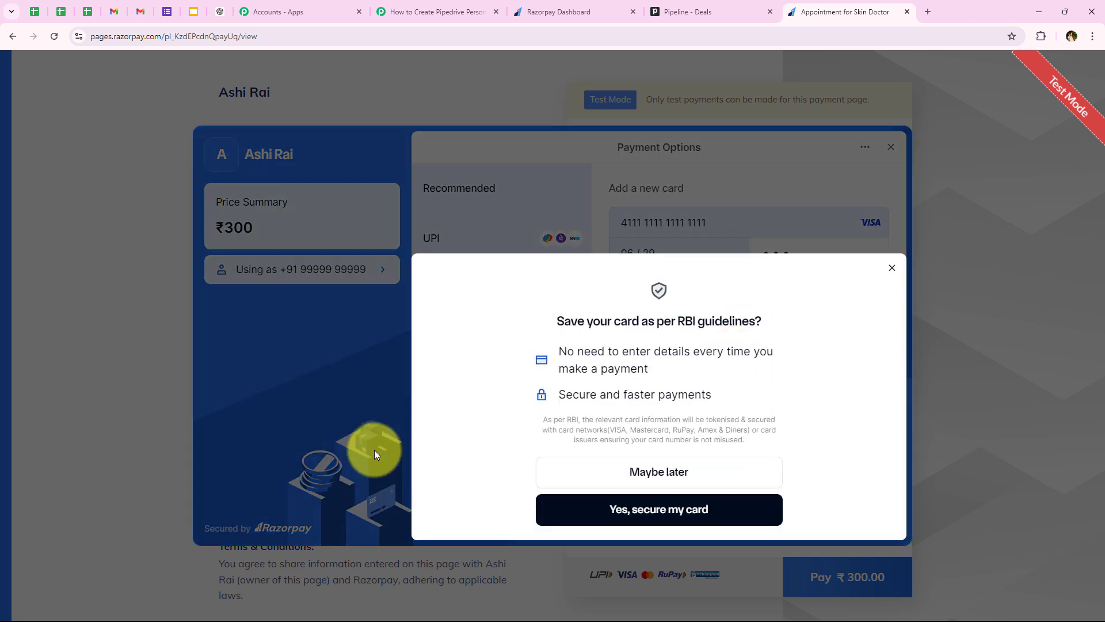
{"action": "left_click", "coordinate": [592, 473]}
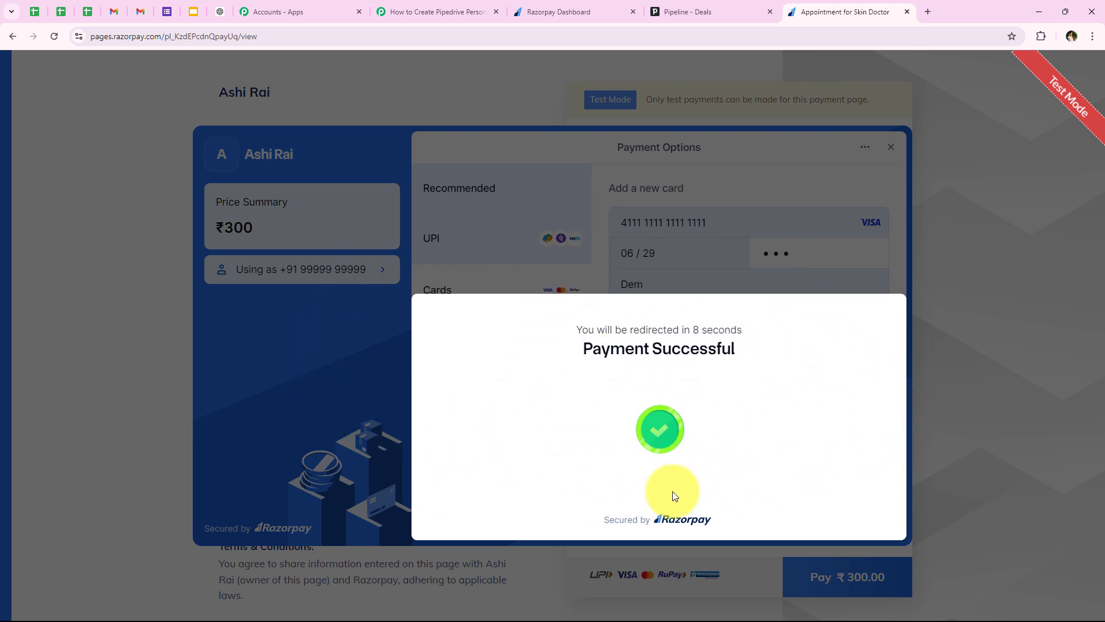
{"action": "left_click_drag", "start_coordinate": [569, 190], "coordinate": [739, 195]}
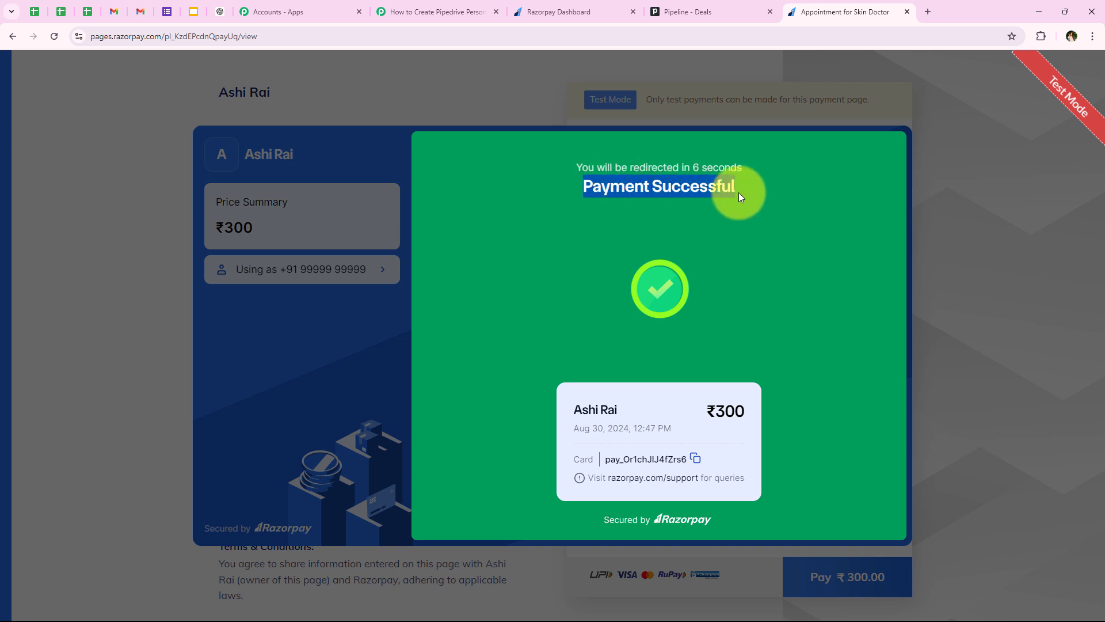
{"action": "left_click", "coordinate": [461, 372]}
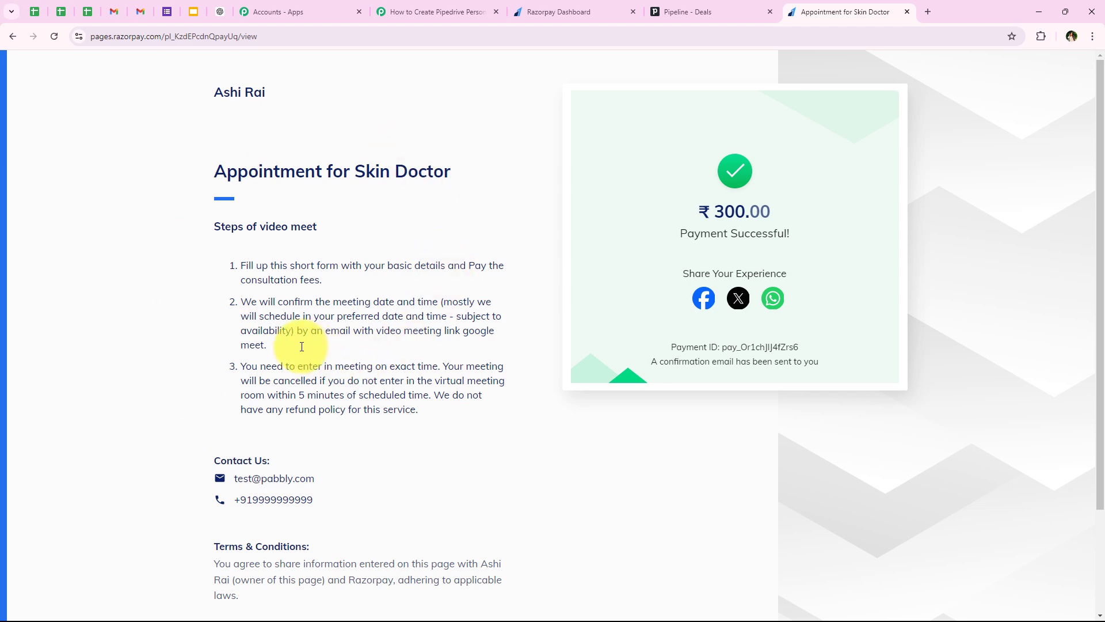
{"action": "left_click", "coordinate": [488, 8]}
Confirm the response shows 1 Sep 2024, 12:00, name, email, phone and card method, then collapse the trigger.
{"action": "scroll", "coordinate": [345, 372], "scroll_direction": "down", "scroll_amount": 4}
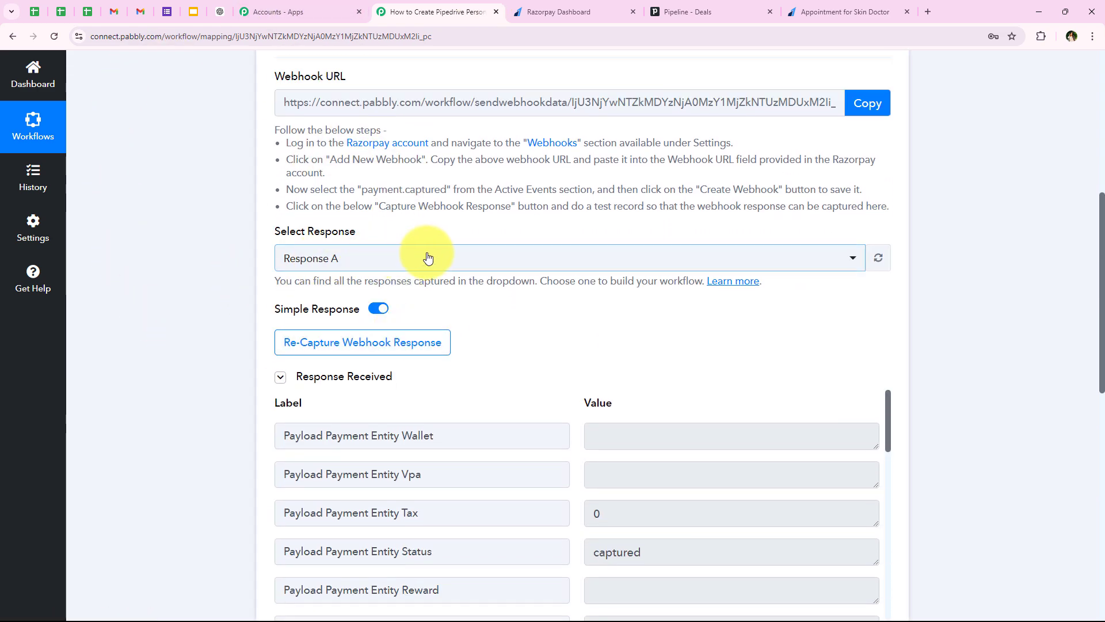
{"action": "scroll", "coordinate": [574, 273], "scroll_direction": "down", "scroll_amount": 5}
{"action": "scroll", "coordinate": [436, 312], "scroll_direction": "down", "scroll_amount": 4}
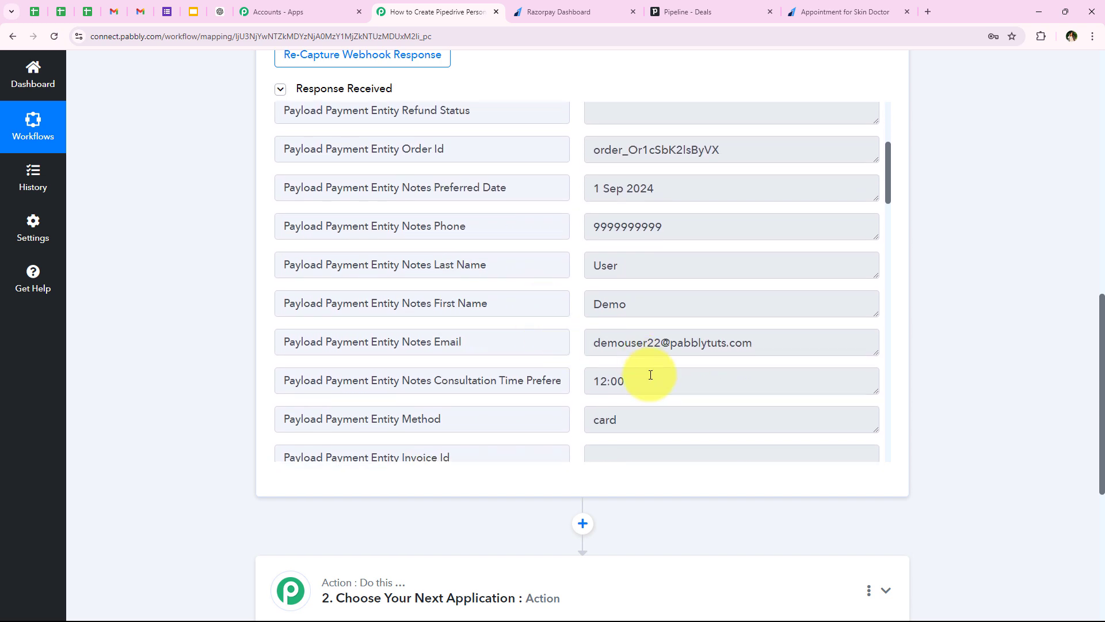
{"action": "left_click_drag", "start_coordinate": [649, 376], "coordinate": [568, 380]}
{"action": "left_click_drag", "start_coordinate": [765, 344], "coordinate": [509, 328]}
{"action": "left_click_drag", "start_coordinate": [645, 304], "coordinate": [592, 317]}
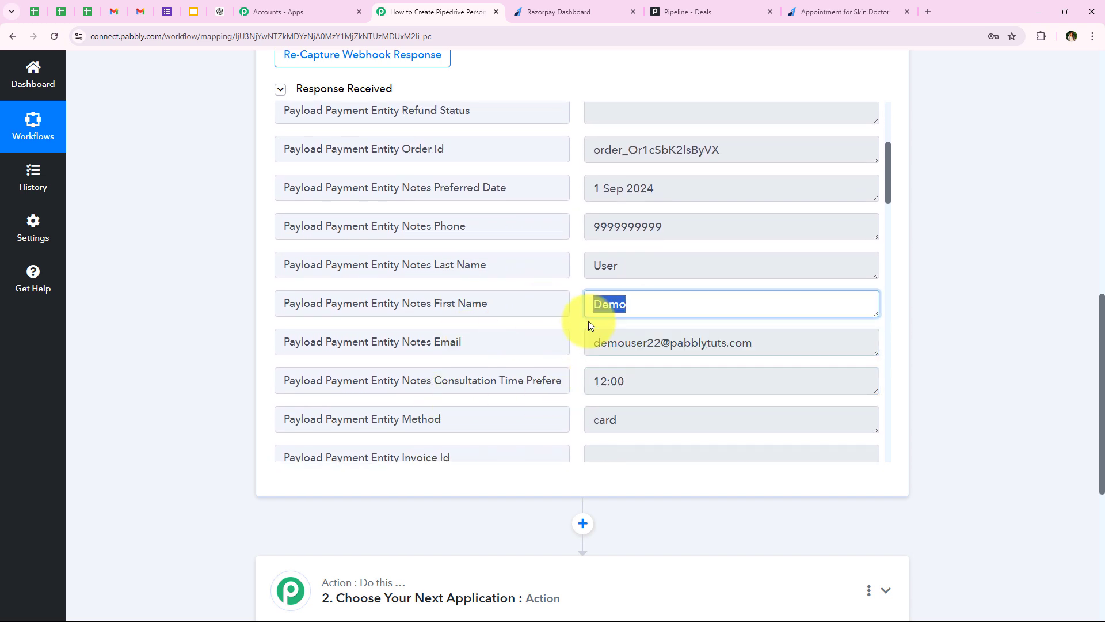
{"action": "left_click_drag", "start_coordinate": [639, 265], "coordinate": [593, 262]}
{"action": "left_click_drag", "start_coordinate": [696, 180], "coordinate": [411, 187]}
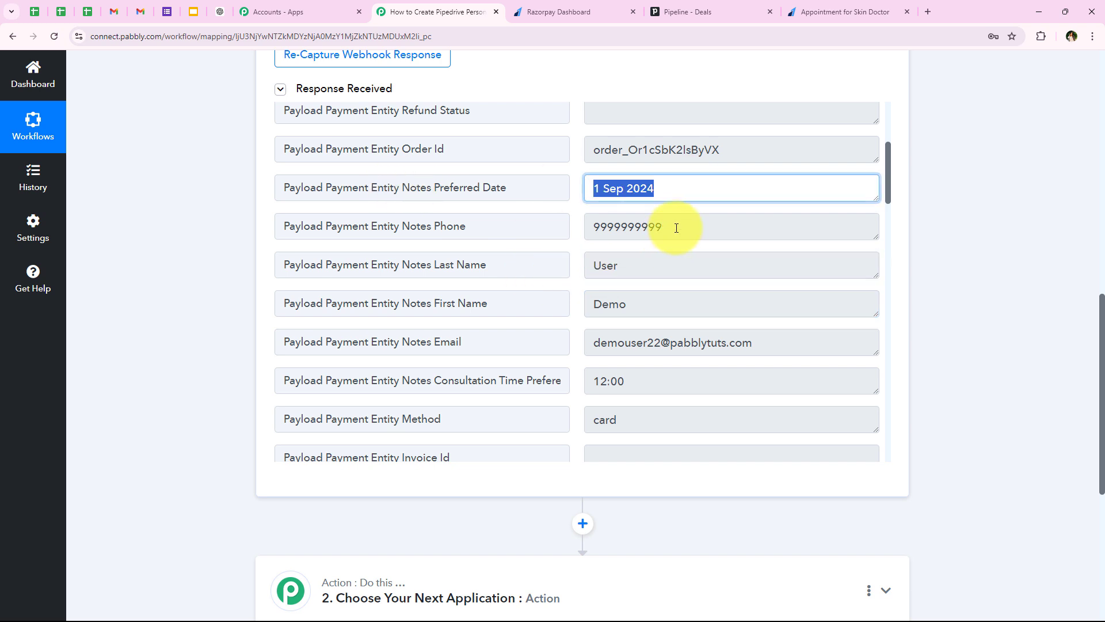
{"action": "left_click_drag", "start_coordinate": [676, 228], "coordinate": [513, 226]}
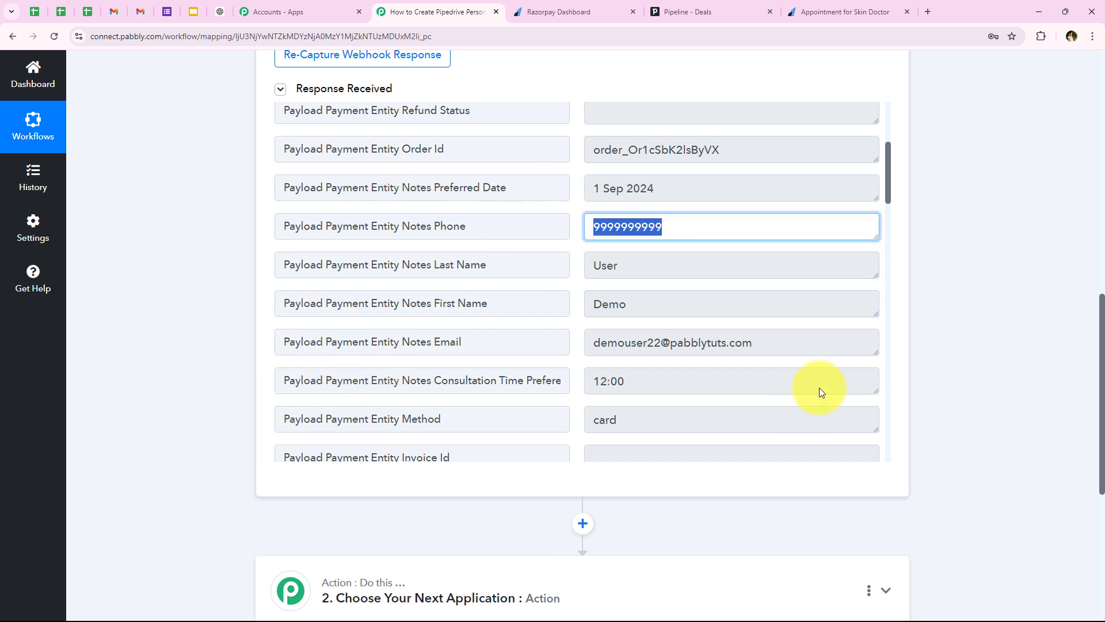
{"action": "left_click_drag", "start_coordinate": [659, 430], "coordinate": [356, 410]}
{"action": "middle_click", "coordinate": [215, 430]}
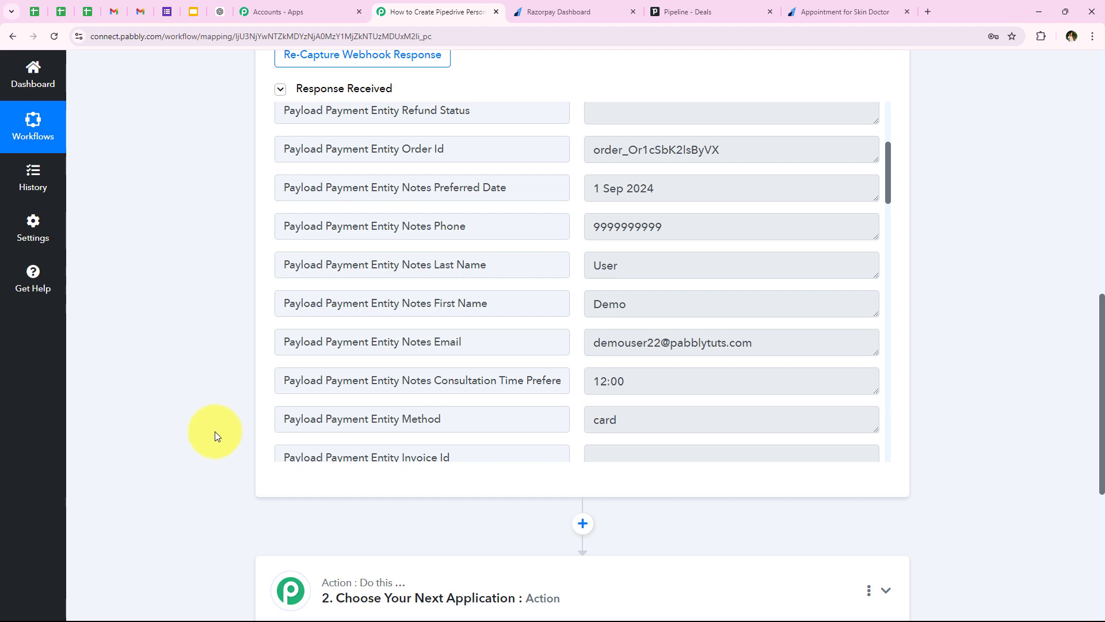
{"action": "scroll", "coordinate": [198, 337], "scroll_direction": "up", "scroll_amount": 15}
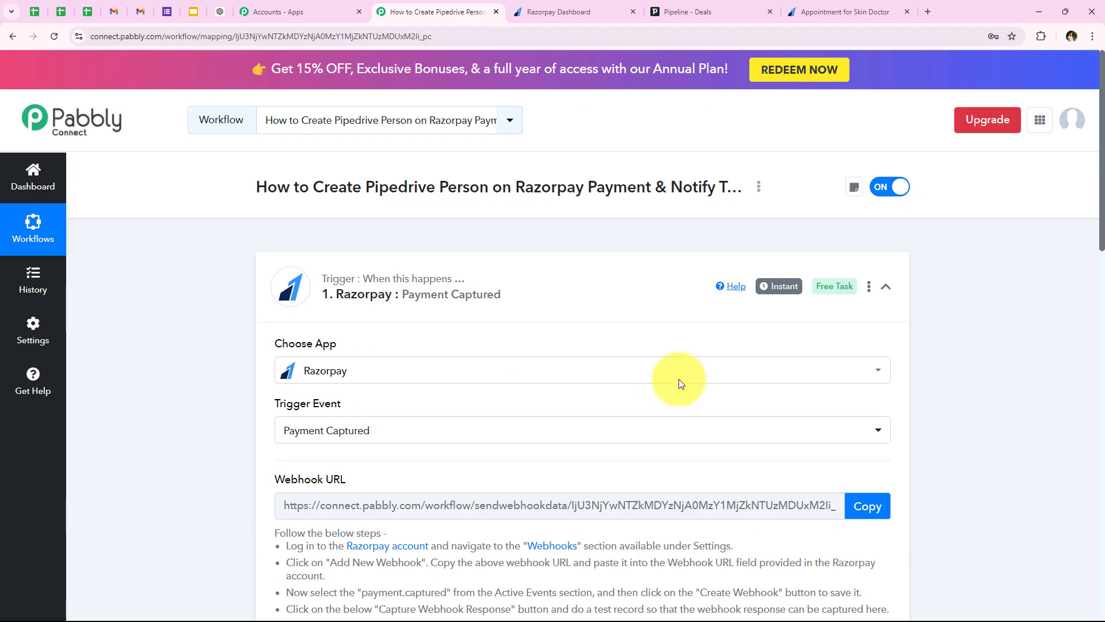
{"action": "left_click", "coordinate": [365, 276]}
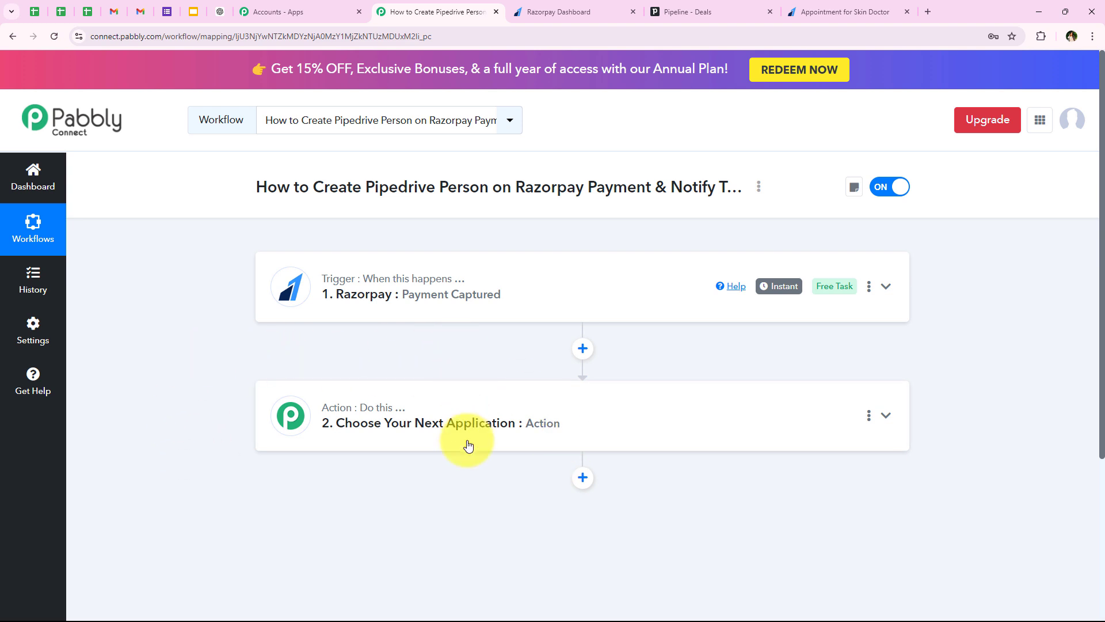
Check Razorpay's Payment Pages list, where Appointment for Skin Doctor shows 14 sales, then return to Pabbly.
{"action": "left_click", "coordinate": [525, 10]}
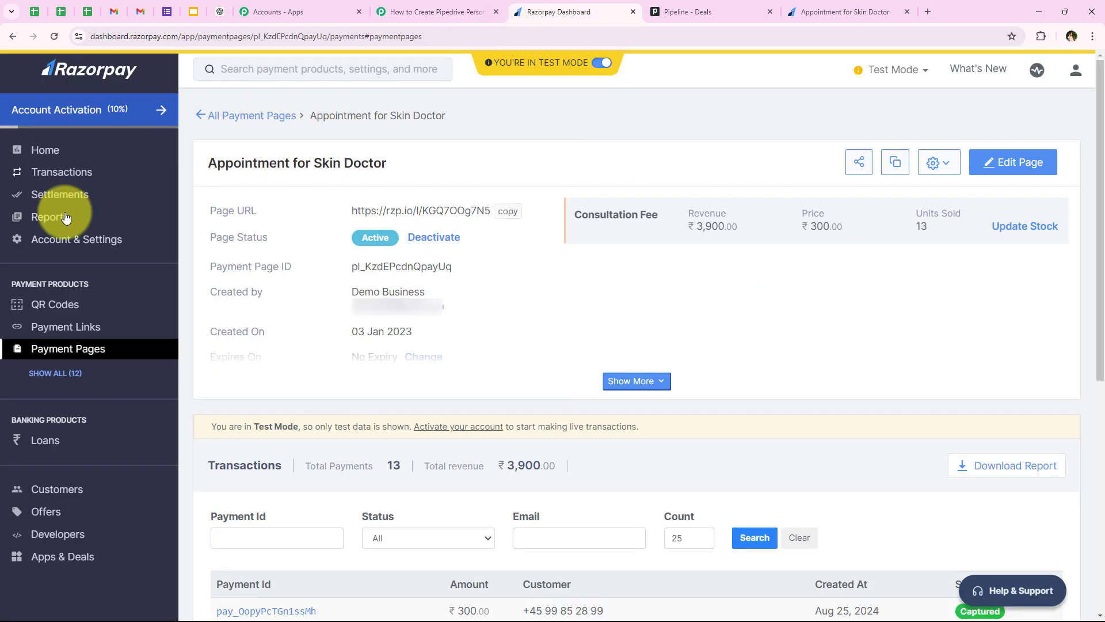
{"action": "left_click", "coordinate": [53, 347]}
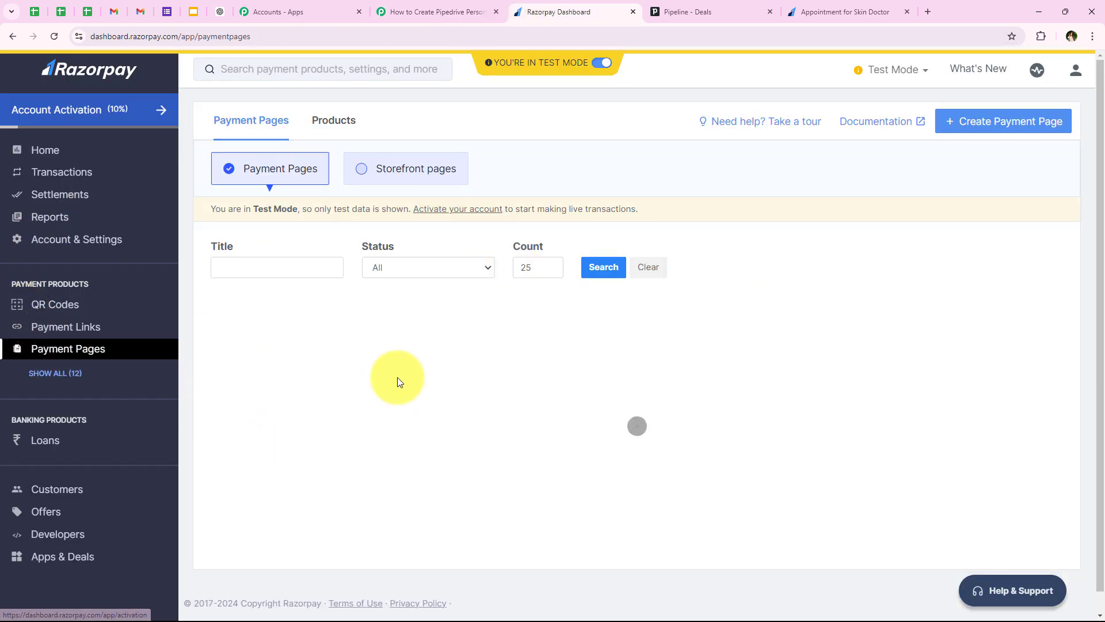
{"action": "scroll", "coordinate": [396, 377], "scroll_direction": "down", "scroll_amount": 7}
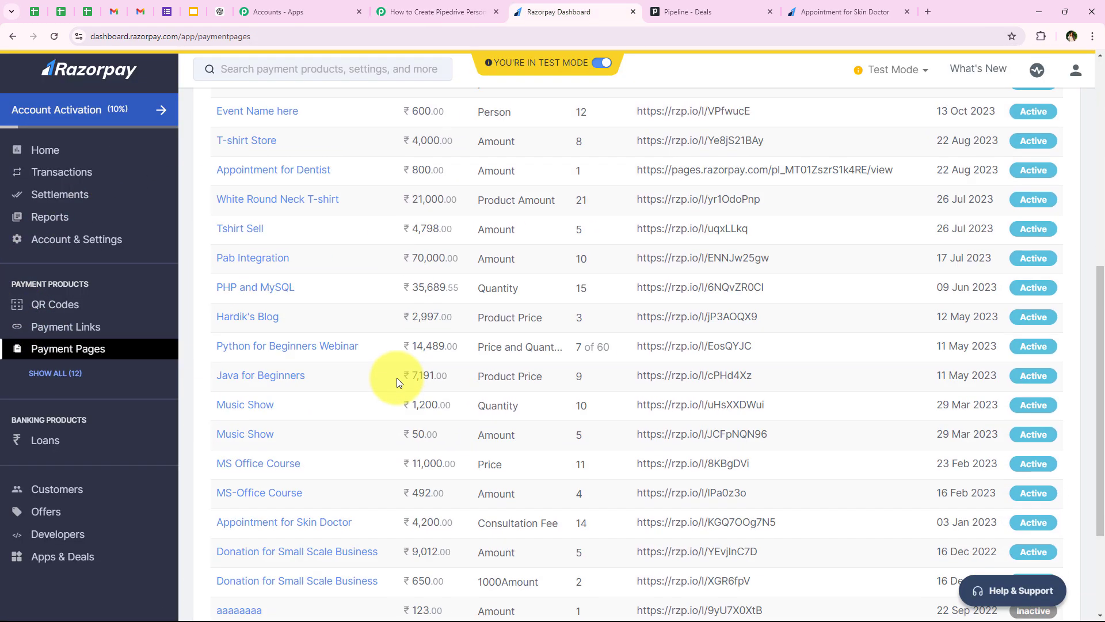
{"action": "scroll", "coordinate": [396, 377], "scroll_direction": "down", "scroll_amount": 3}
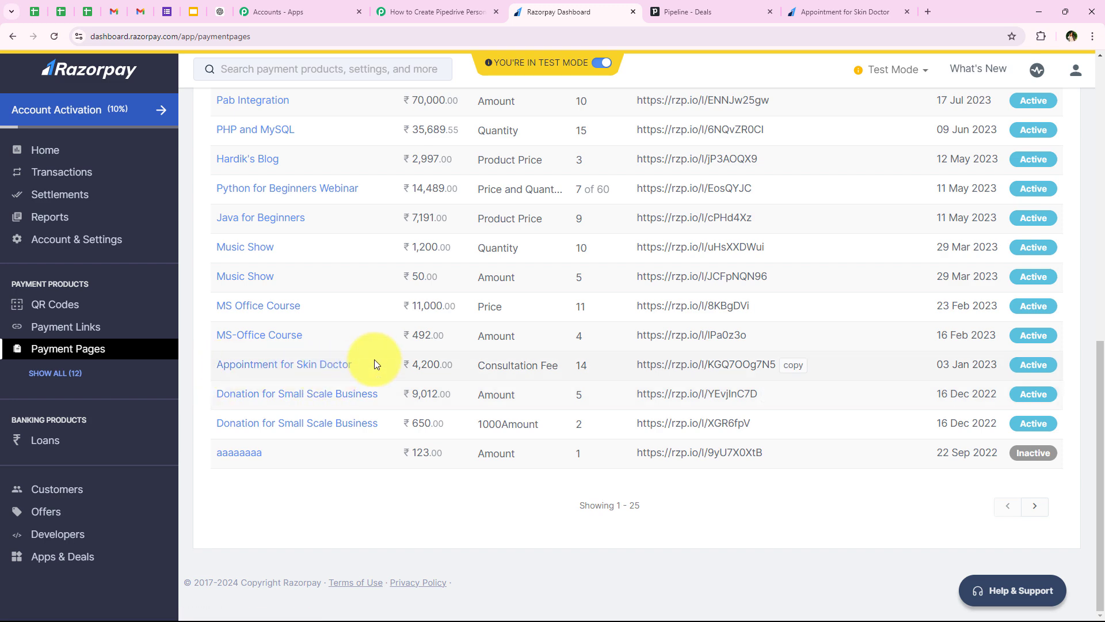
{"action": "left_click", "coordinate": [432, 12]}
Add Filter (Pabbly) with the Filter Values event as the second step and connect it.
{"action": "left_click", "coordinate": [382, 422]}
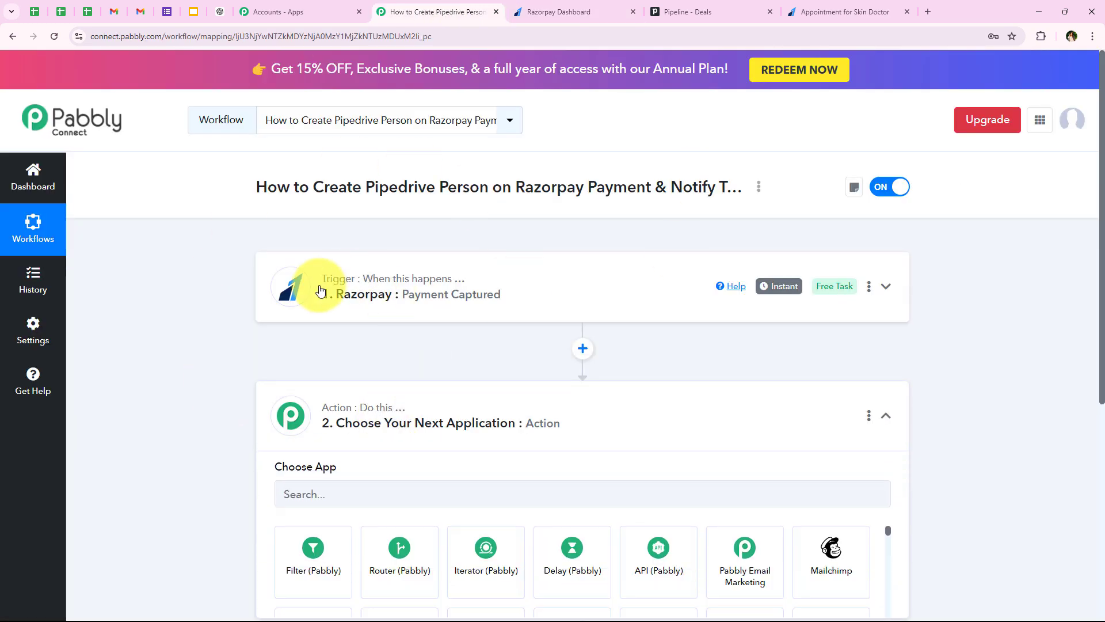
{"action": "scroll", "coordinate": [375, 424], "scroll_direction": "down", "scroll_amount": 4}
{"action": "left_click", "coordinate": [333, 309]}
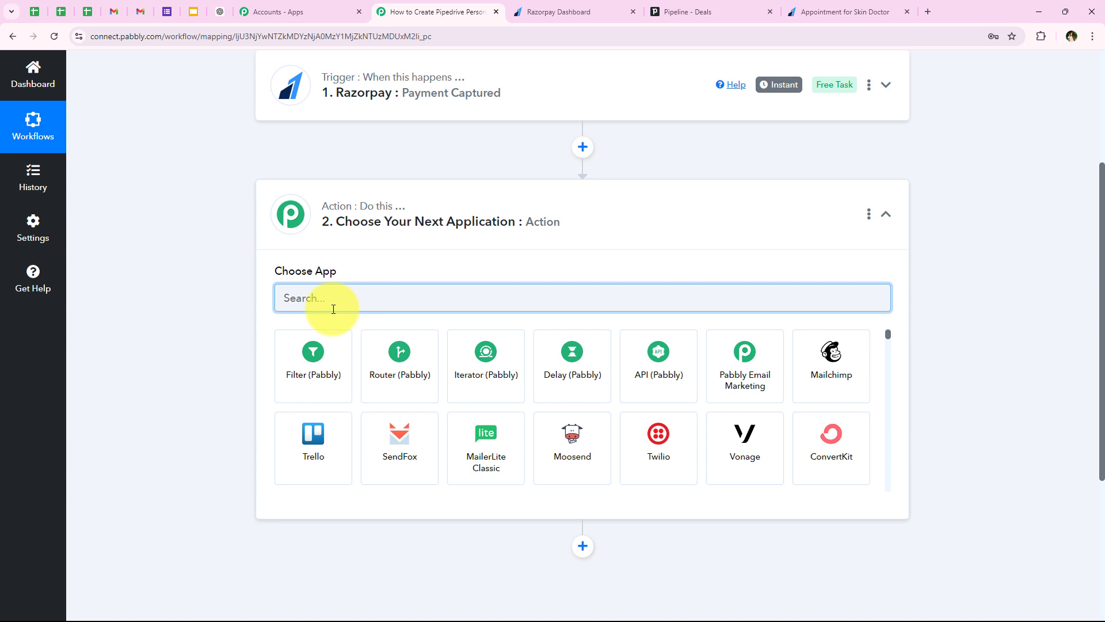
{"action": "type", "text": "Fi"}
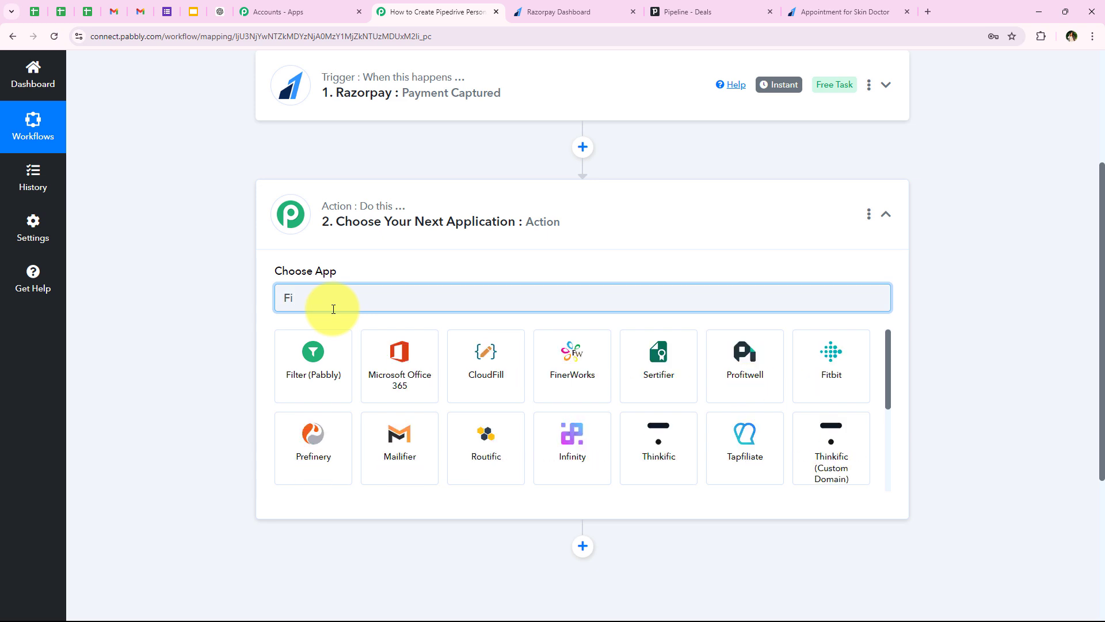
{"action": "type", "text": "lter"}
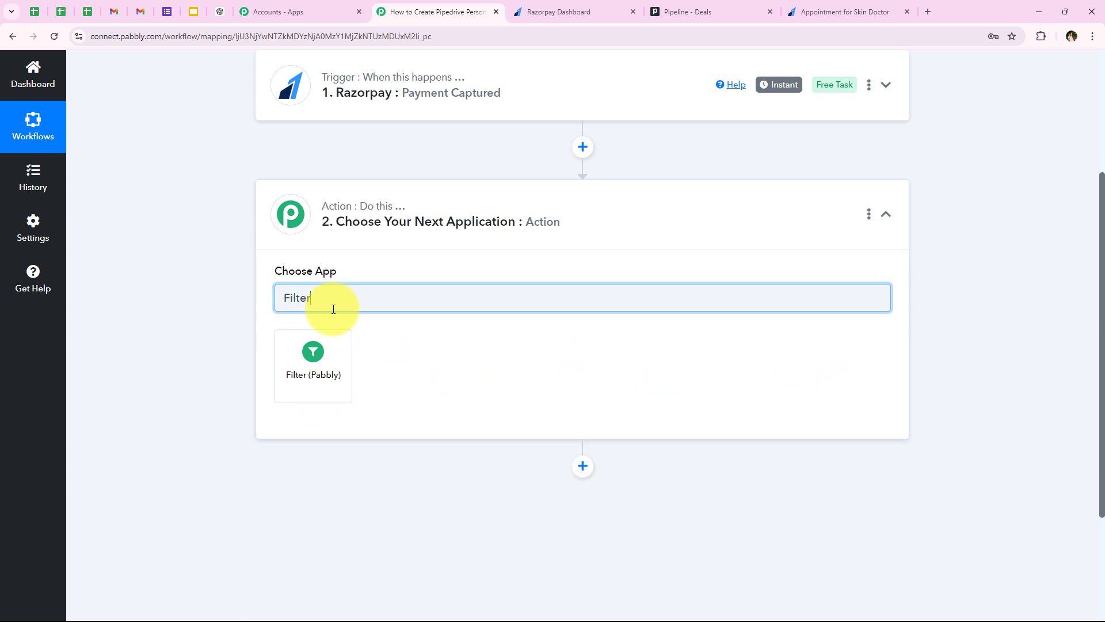
{"action": "left_click", "coordinate": [299, 386]}
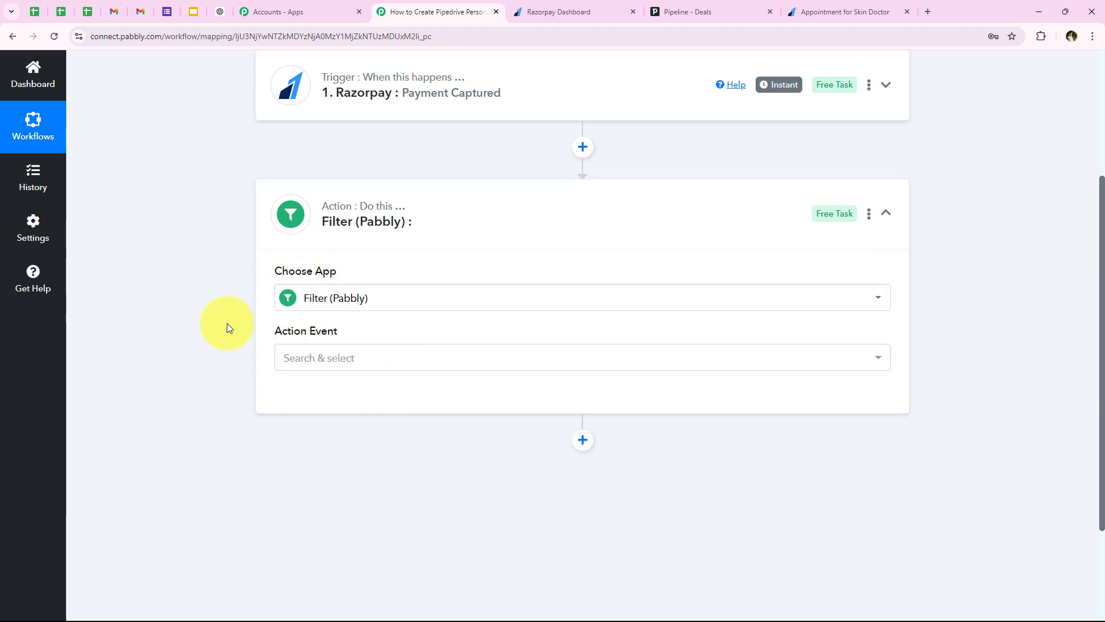
{"action": "left_click_drag", "start_coordinate": [271, 329], "coordinate": [338, 359]}
{"action": "left_click", "coordinate": [311, 358]}
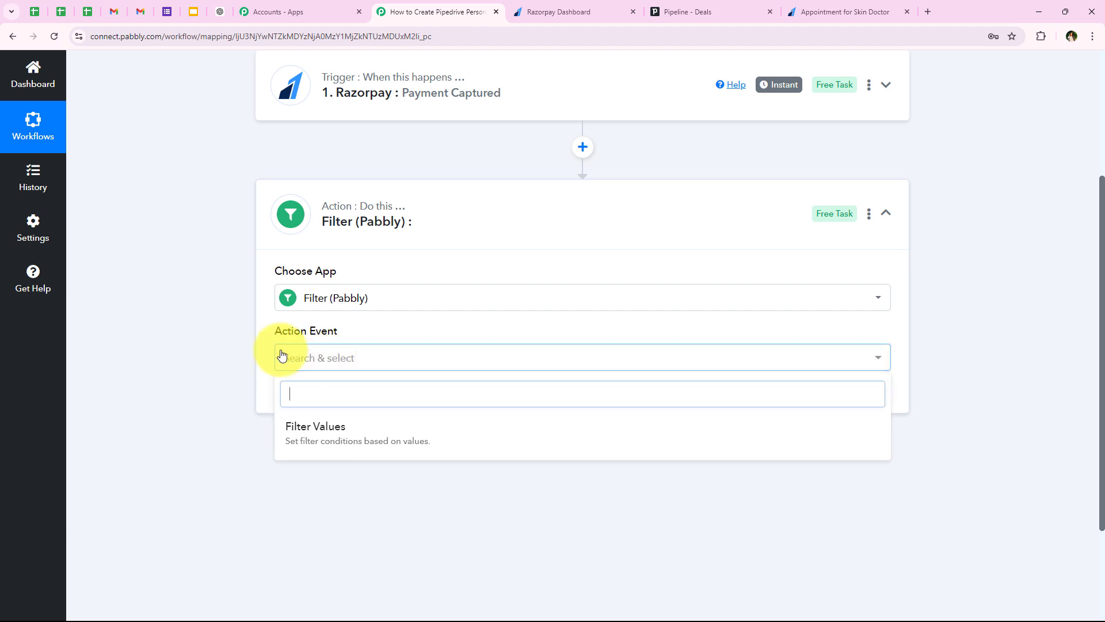
{"action": "left_click", "coordinate": [320, 450]}
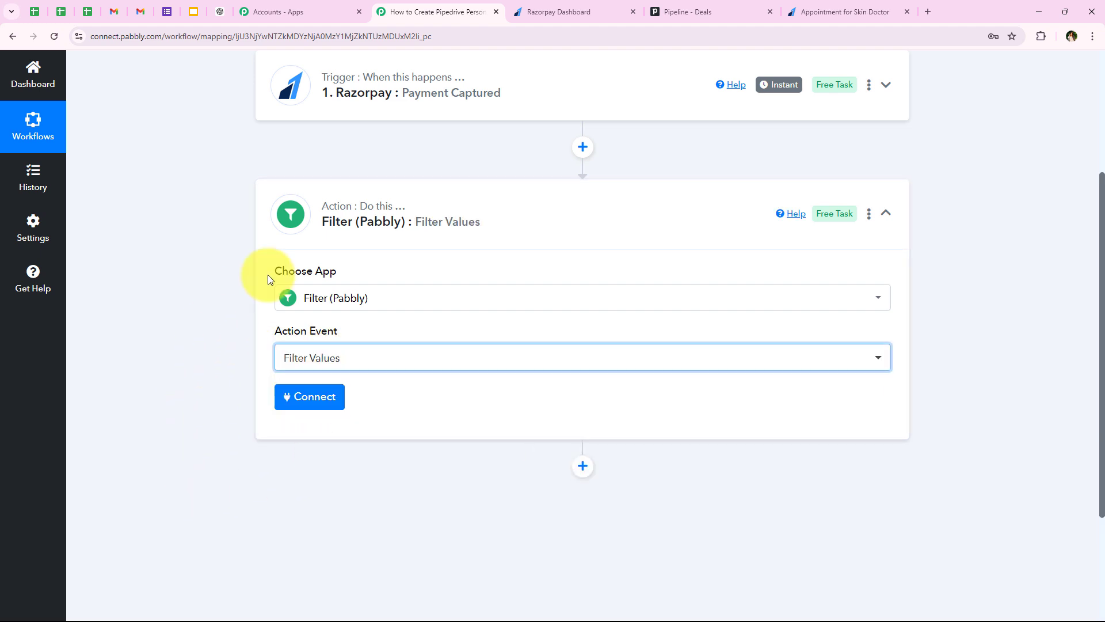
{"action": "left_click", "coordinate": [288, 396]}
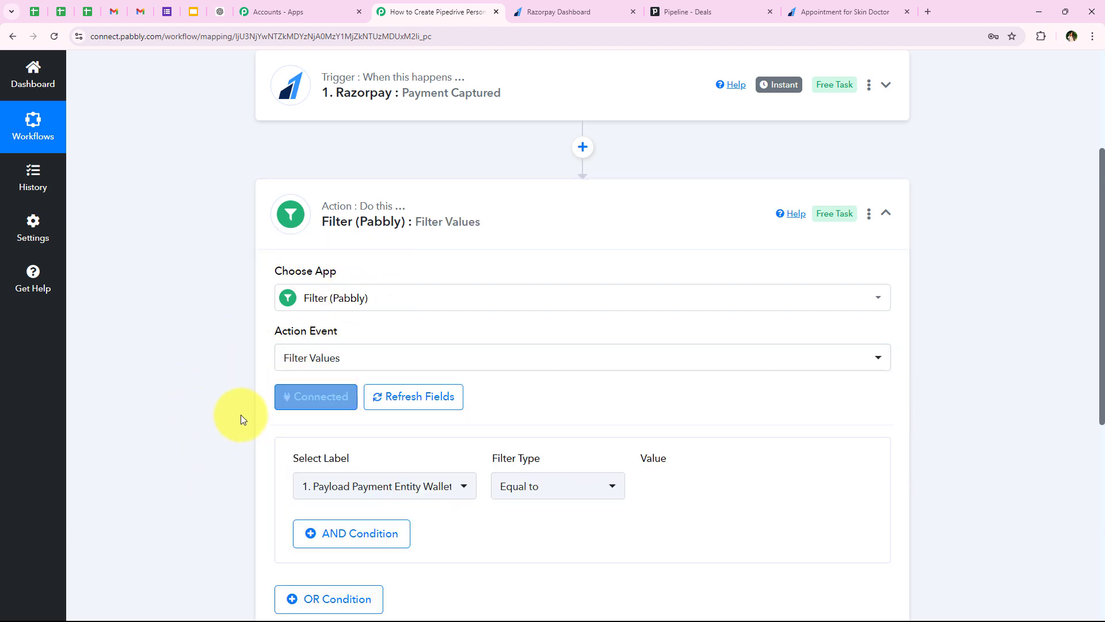
{"action": "scroll", "coordinate": [236, 415], "scroll_direction": "down", "scroll_amount": 1}
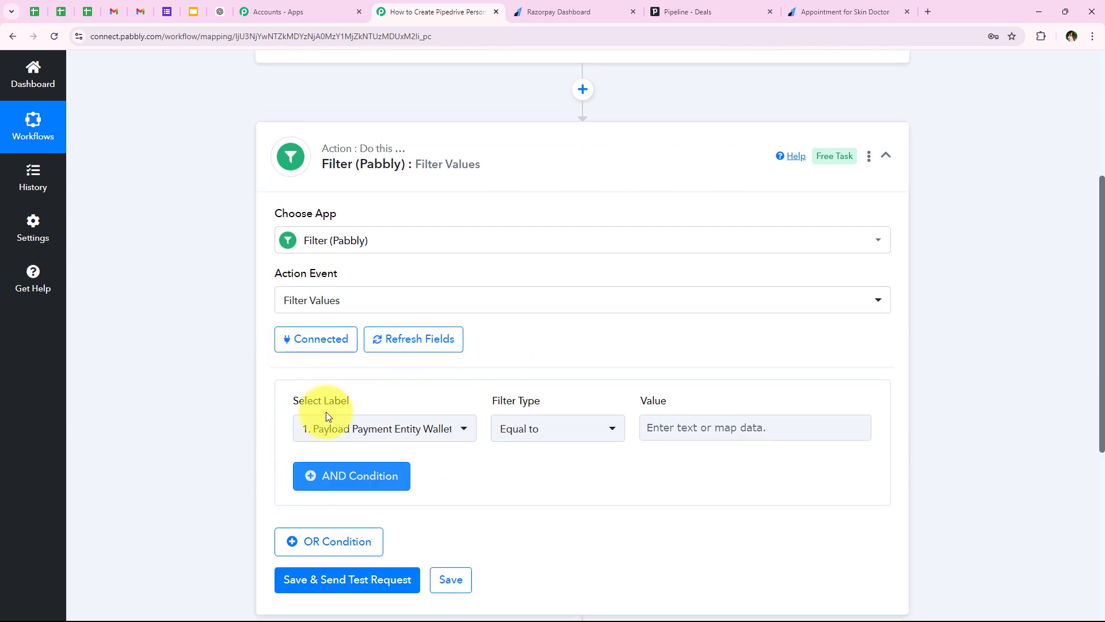
{"action": "left_click_drag", "start_coordinate": [490, 401], "coordinate": [665, 408]}
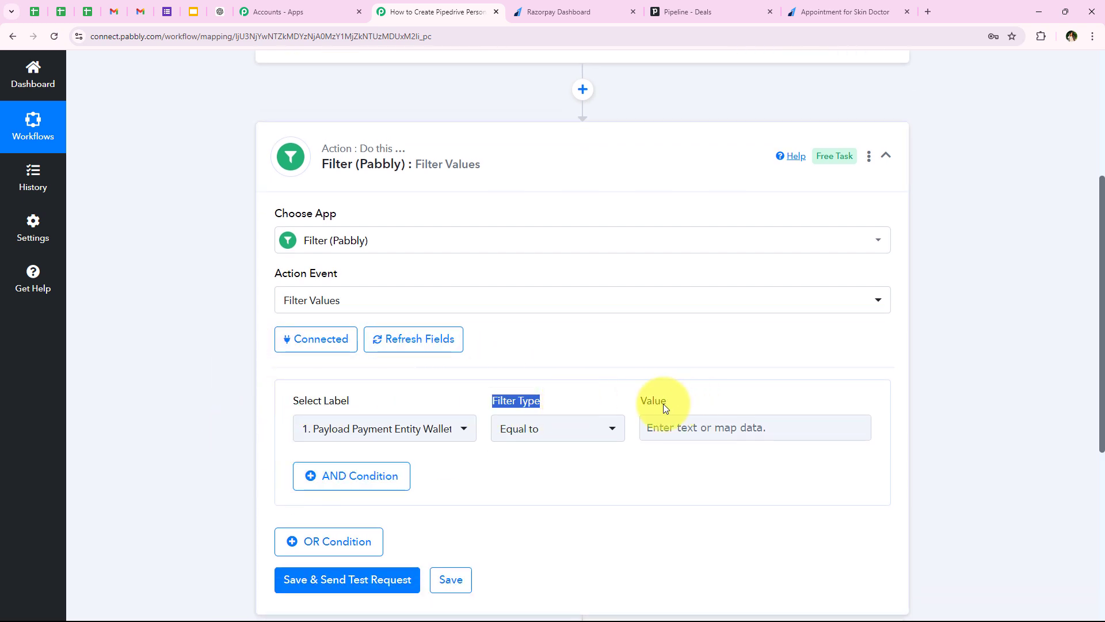
{"action": "scroll", "coordinate": [394, 327], "scroll_direction": "up", "scroll_amount": 3}
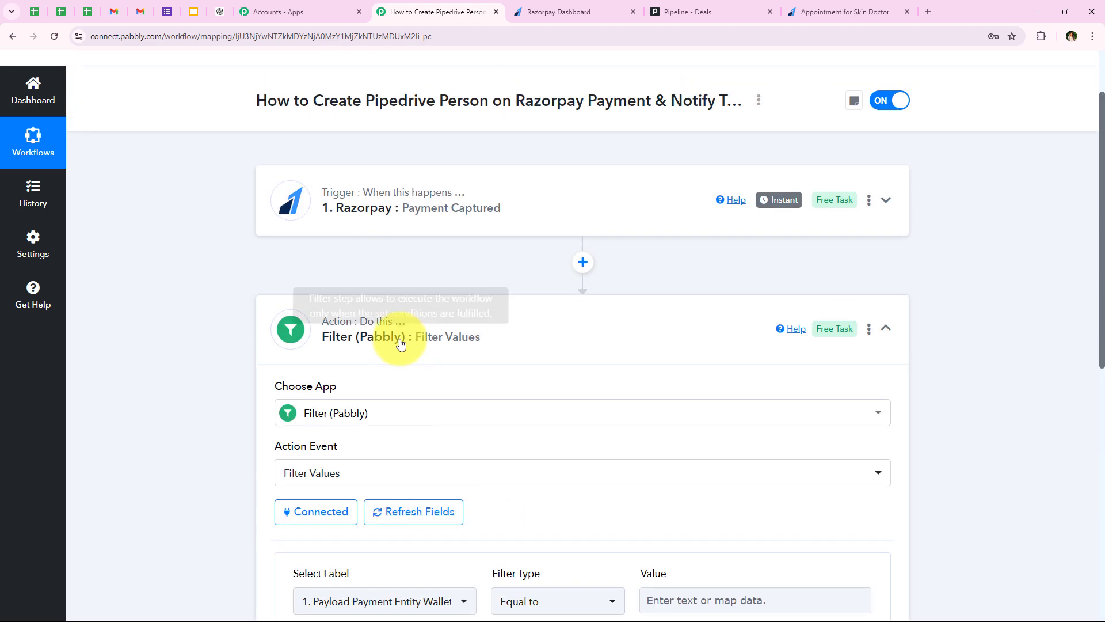
{"action": "left_click", "coordinate": [395, 230]}
{"action": "scroll", "coordinate": [426, 383], "scroll_direction": "down", "scroll_amount": 6}
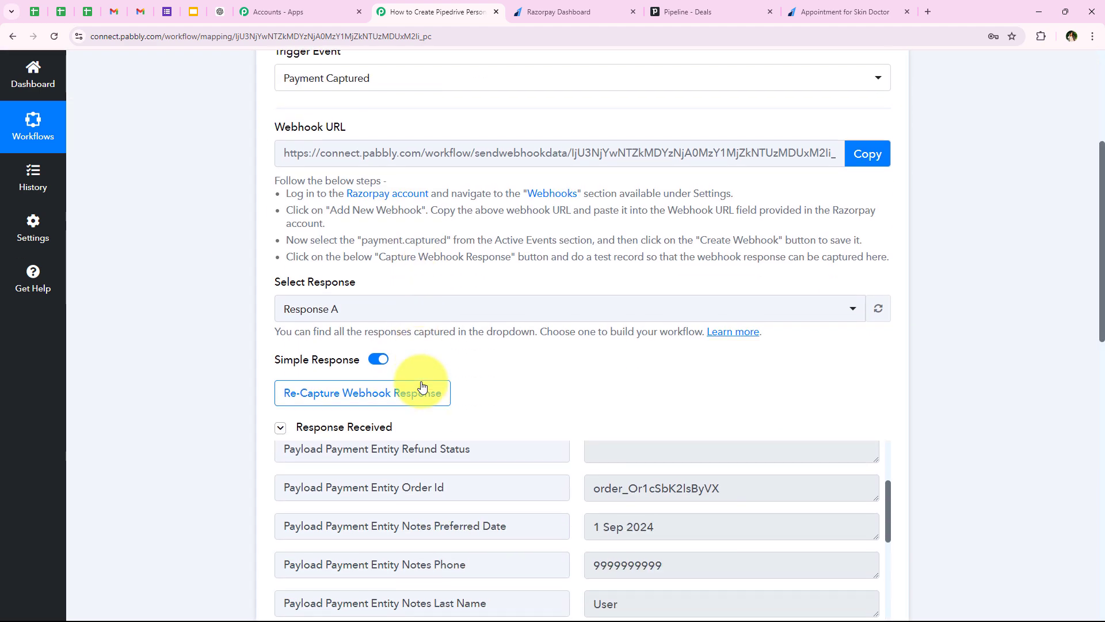
{"action": "scroll", "coordinate": [482, 442], "scroll_direction": "down", "scroll_amount": 2}
{"action": "scroll", "coordinate": [532, 326], "scroll_direction": "down", "scroll_amount": 2}
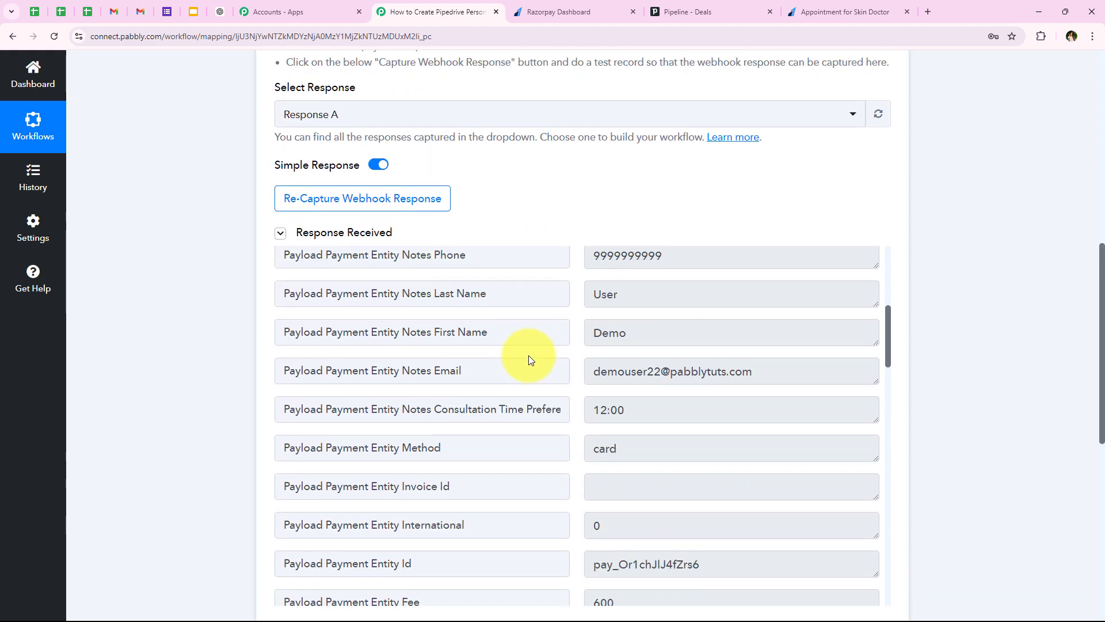
{"action": "scroll", "coordinate": [528, 355], "scroll_direction": "down", "scroll_amount": 5}
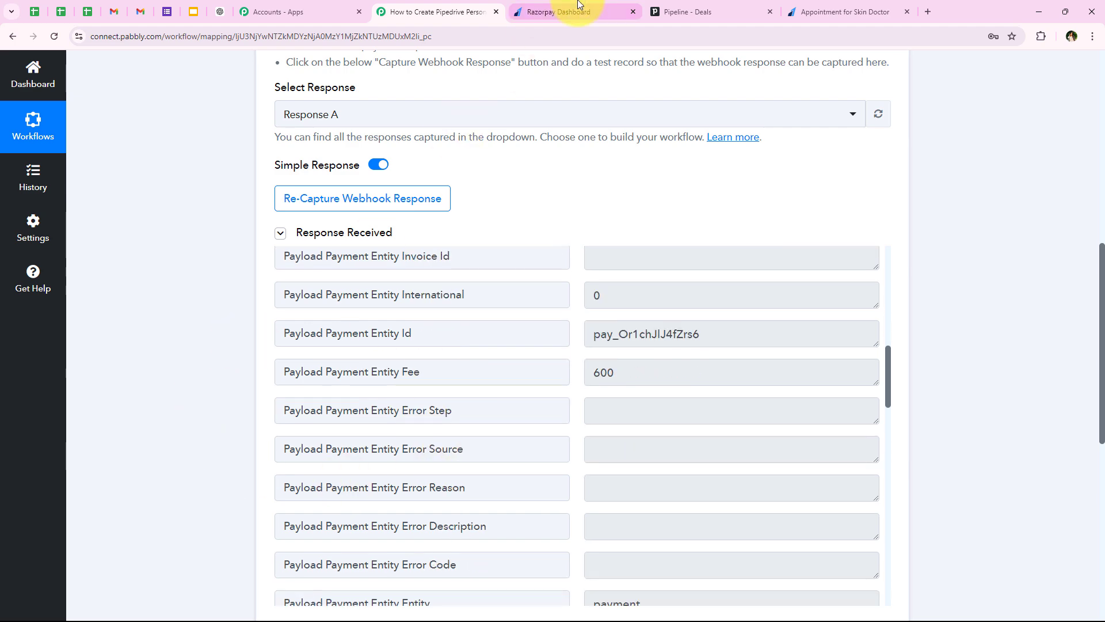
{"action": "left_click", "coordinate": [578, 6]}
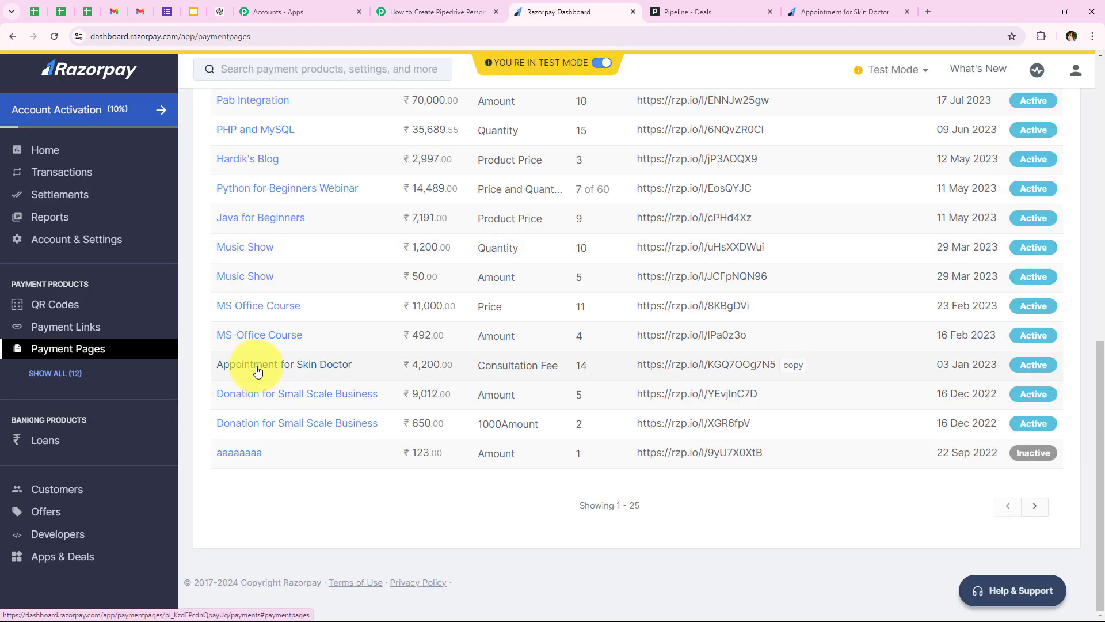
{"action": "left_click", "coordinate": [421, 8]}
{"action": "scroll", "coordinate": [440, 409], "scroll_direction": "down", "scroll_amount": 15}
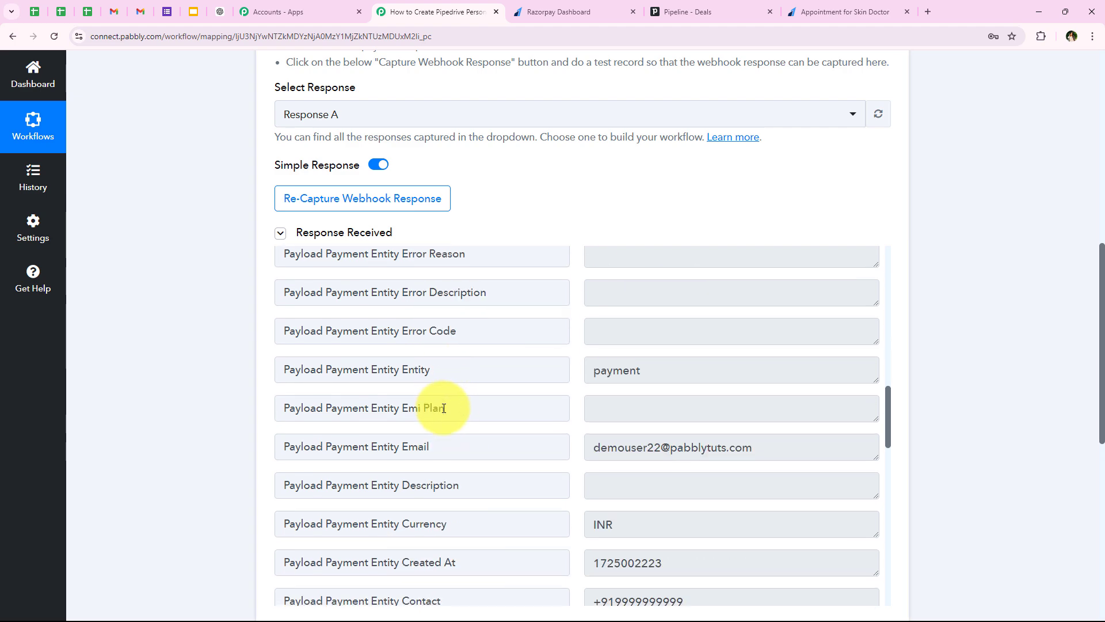
{"action": "scroll", "coordinate": [431, 415], "scroll_direction": "down", "scroll_amount": 9}
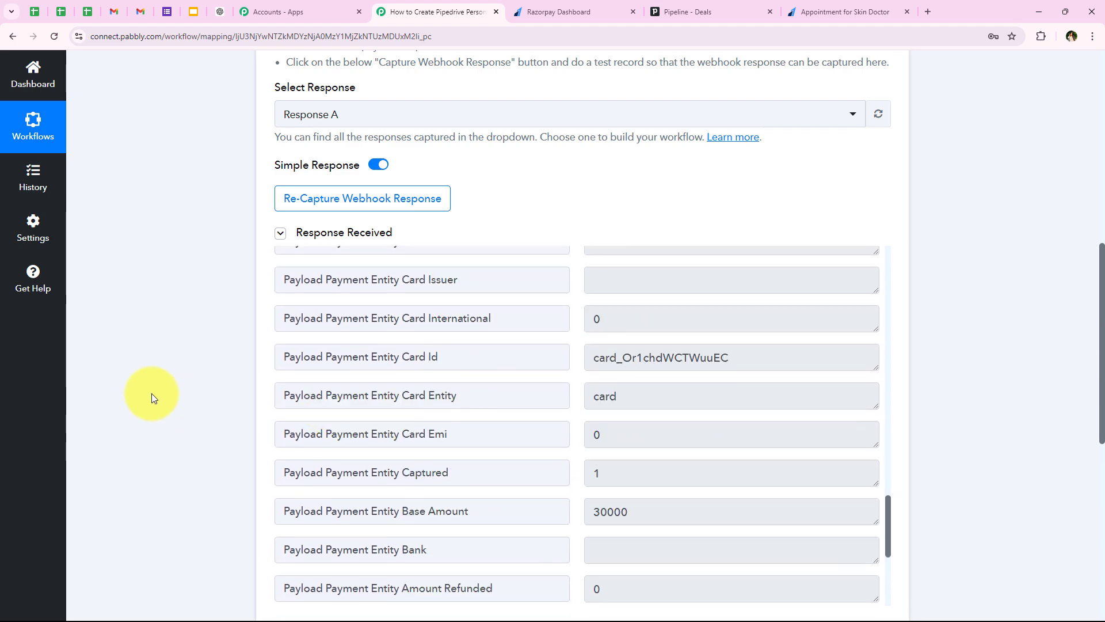
{"action": "left_click", "coordinate": [363, 349]}
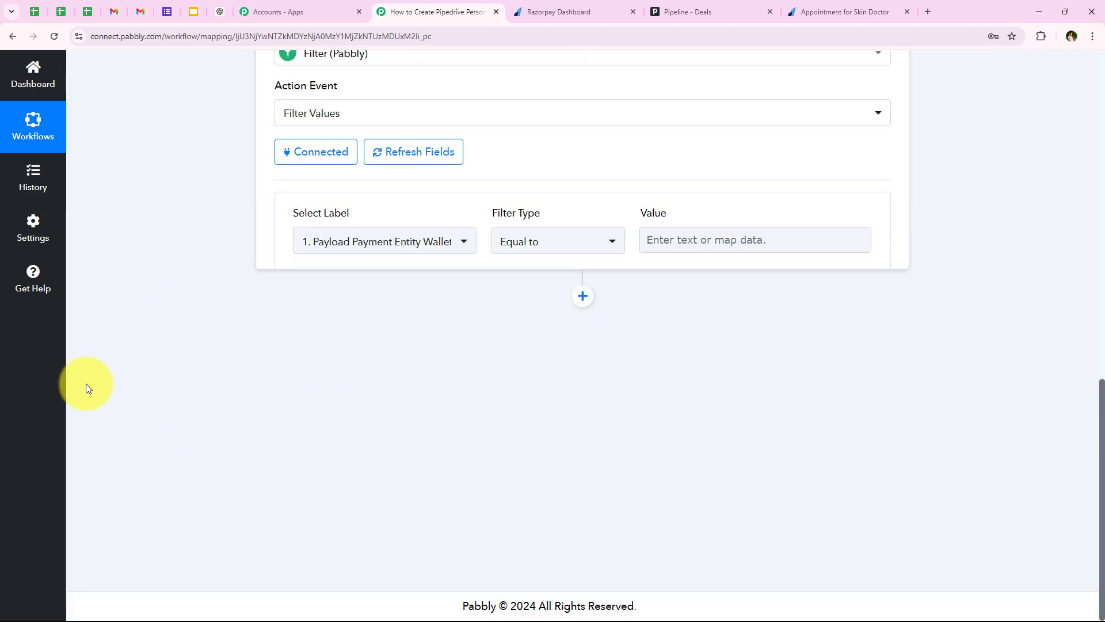
{"action": "scroll", "coordinate": [182, 215], "scroll_direction": "up", "scroll_amount": 7}
{"action": "scroll", "coordinate": [282, 360], "scroll_direction": "down", "scroll_amount": 2}
{"action": "scroll", "coordinate": [282, 359], "scroll_direction": "down", "scroll_amount": 2}
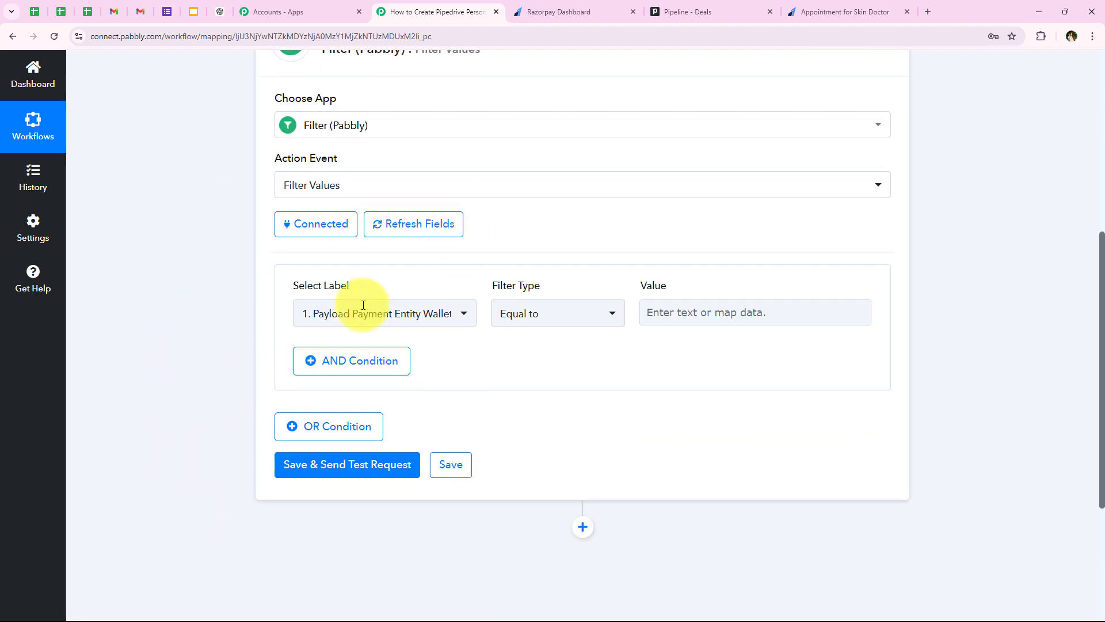
{"action": "left_click", "coordinate": [561, 7]}
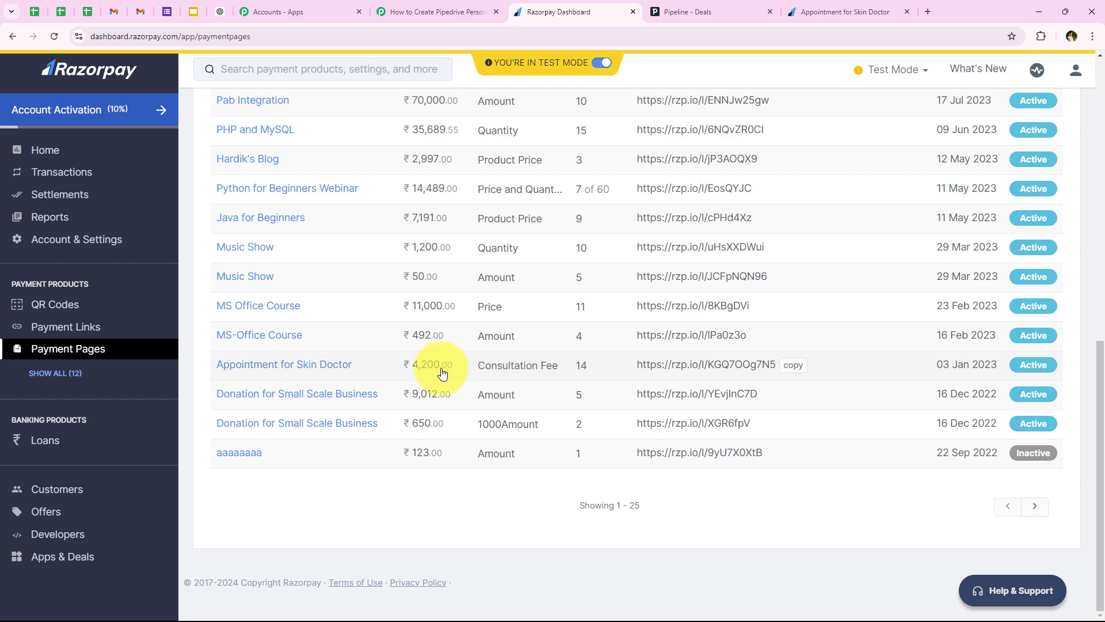
{"action": "left_click", "coordinate": [426, 12]}
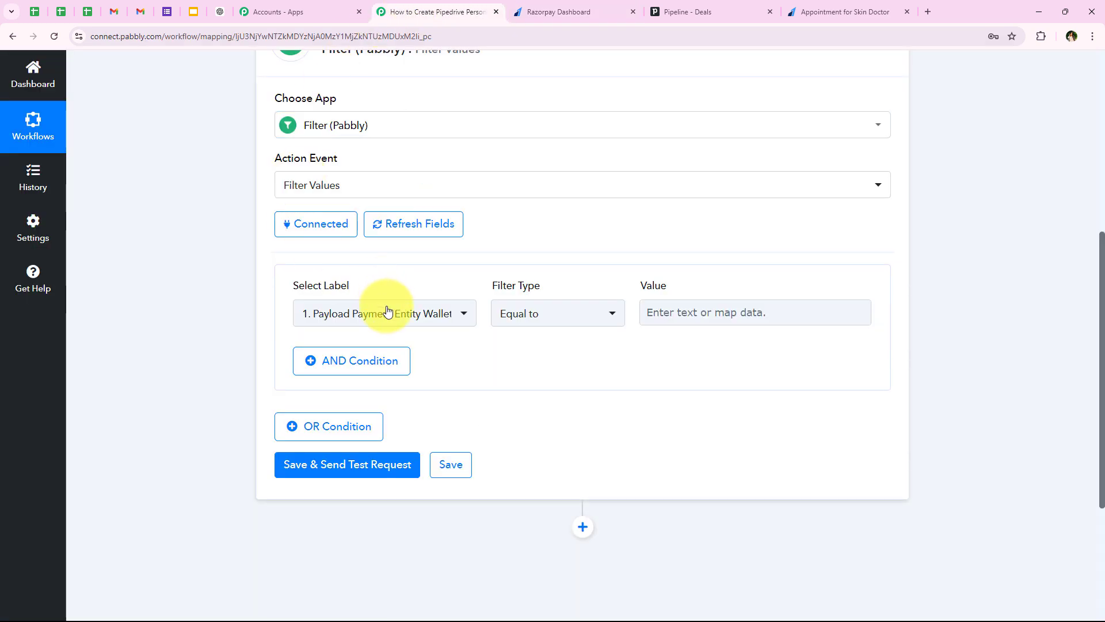
Filter on the Base Amount field, after confirming ₹300.00 was paid on the success page.
{"action": "left_click", "coordinate": [347, 321]}
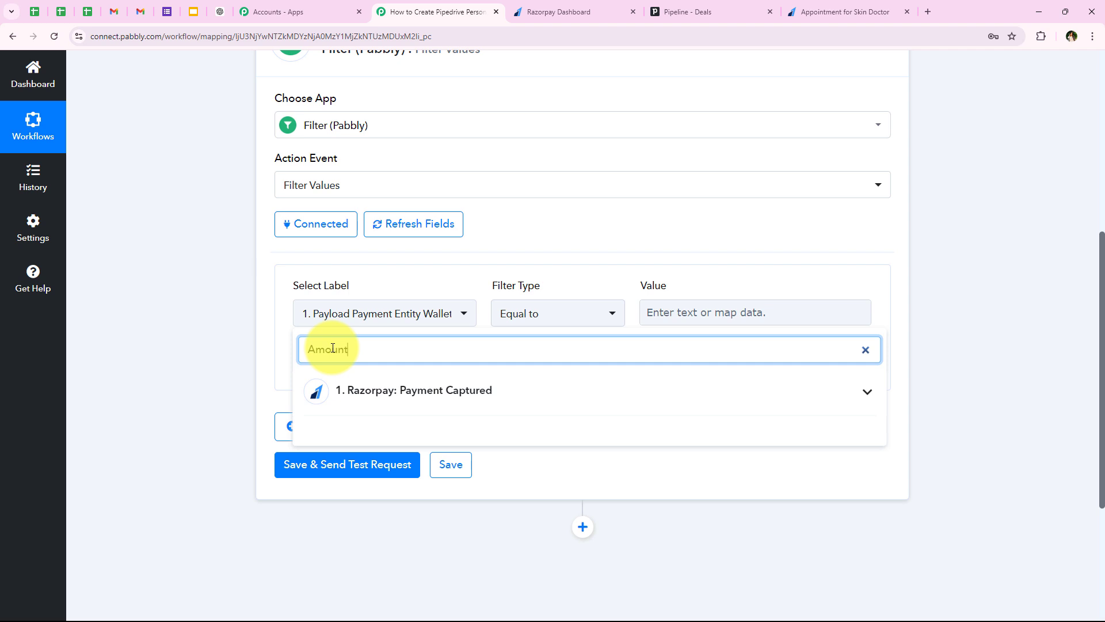
{"action": "left_click", "coordinate": [398, 403]}
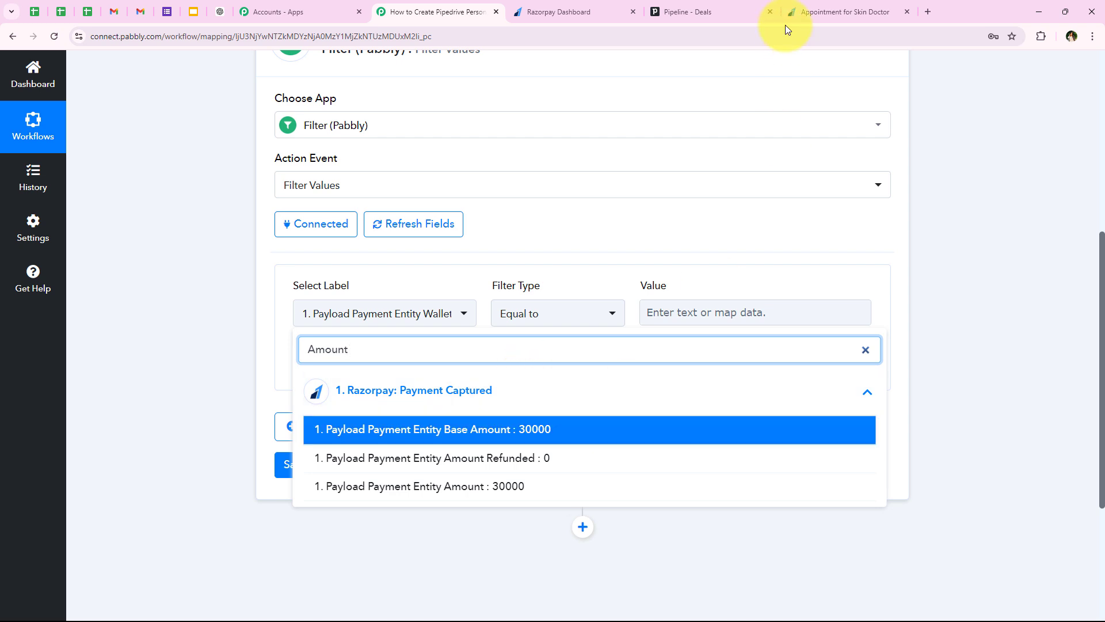
{"action": "left_click", "coordinate": [818, 13]}
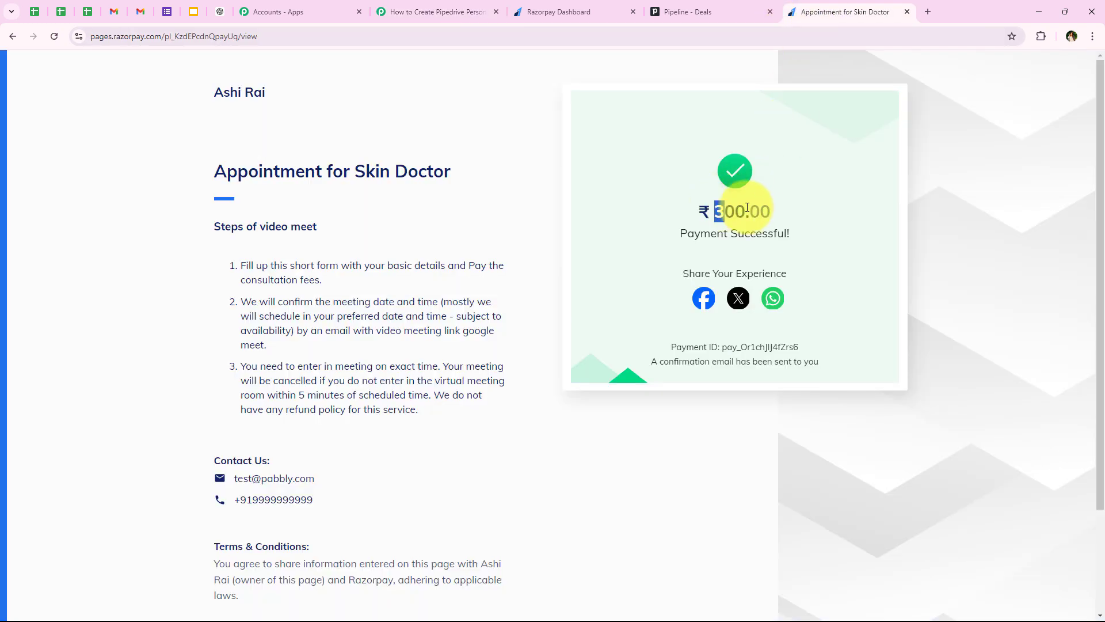
{"action": "left_click_drag", "start_coordinate": [755, 212], "coordinate": [771, 212]}
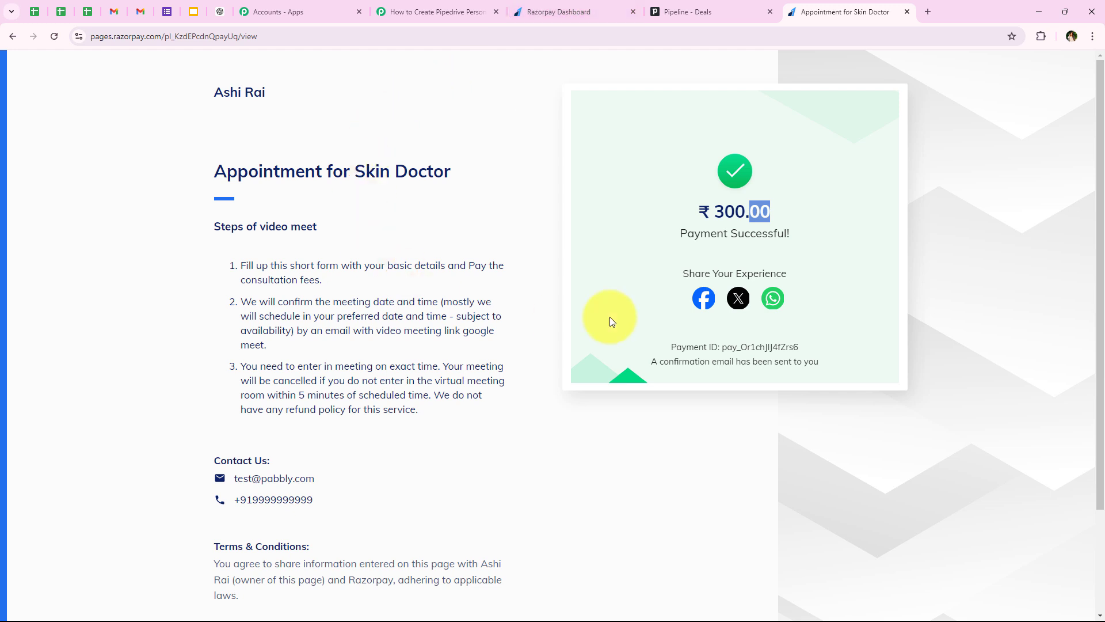
{"action": "left_click", "coordinate": [485, 5]}
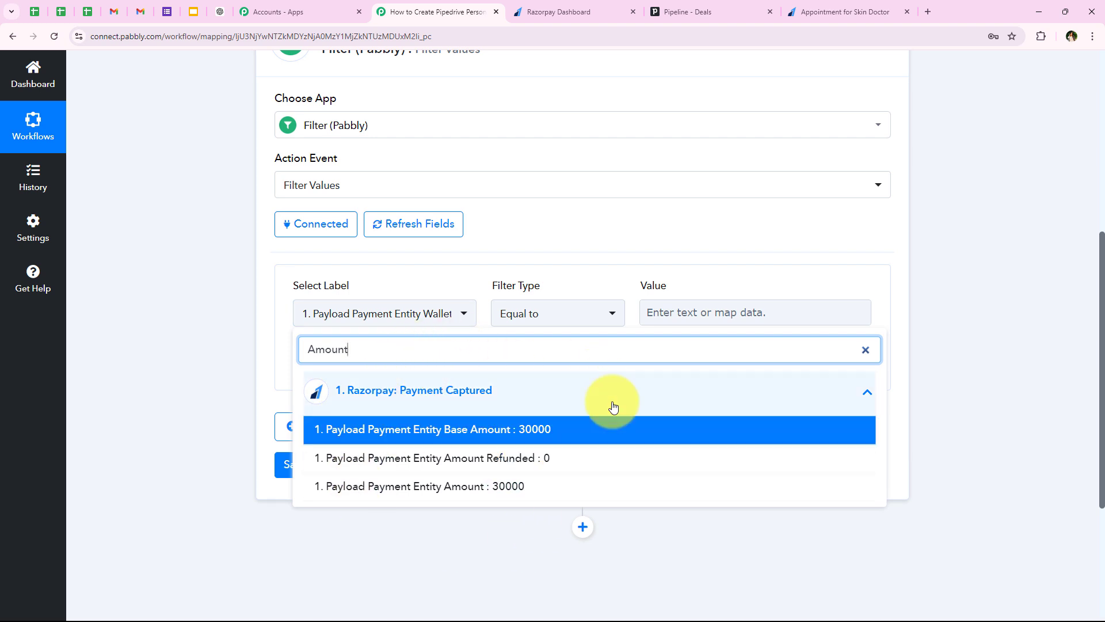
{"action": "left_click", "coordinate": [542, 441]}
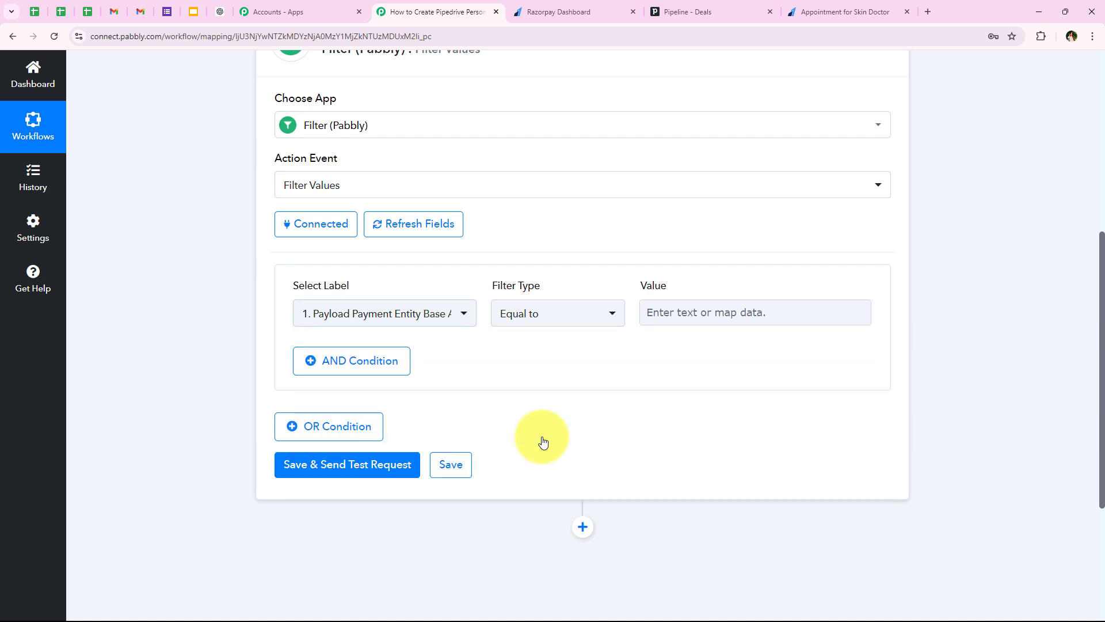
Set the condition to Equal to 30000, then save and send a test request.
{"action": "left_click_drag", "start_coordinate": [502, 291], "coordinate": [537, 283]}
{"action": "left_click", "coordinate": [552, 329]}
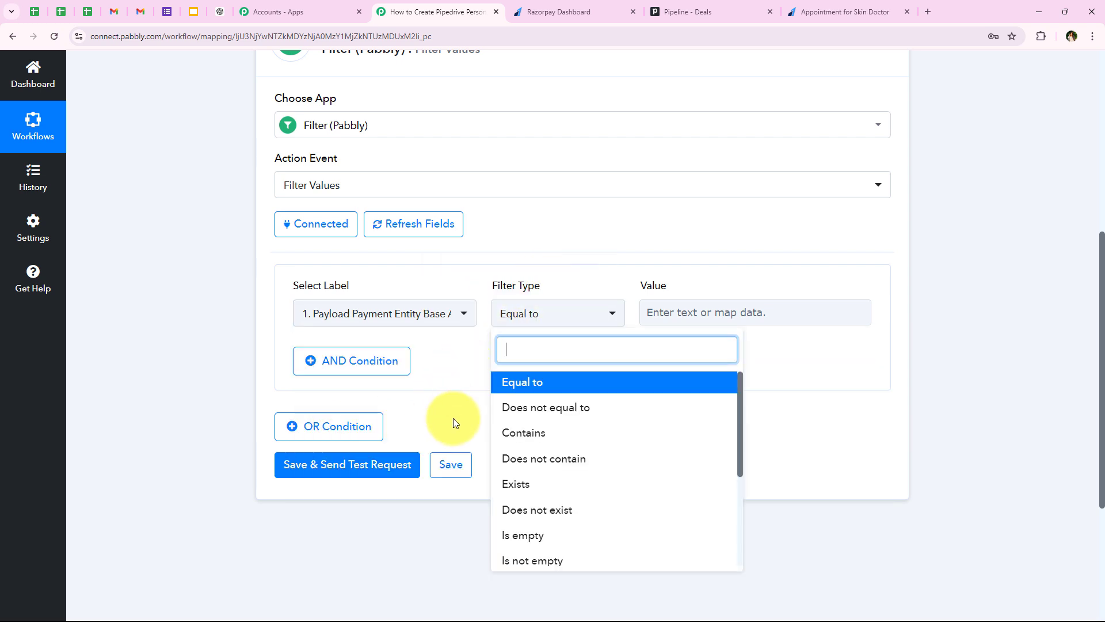
{"action": "left_click", "coordinate": [518, 385]}
{"action": "left_click", "coordinate": [739, 306]}
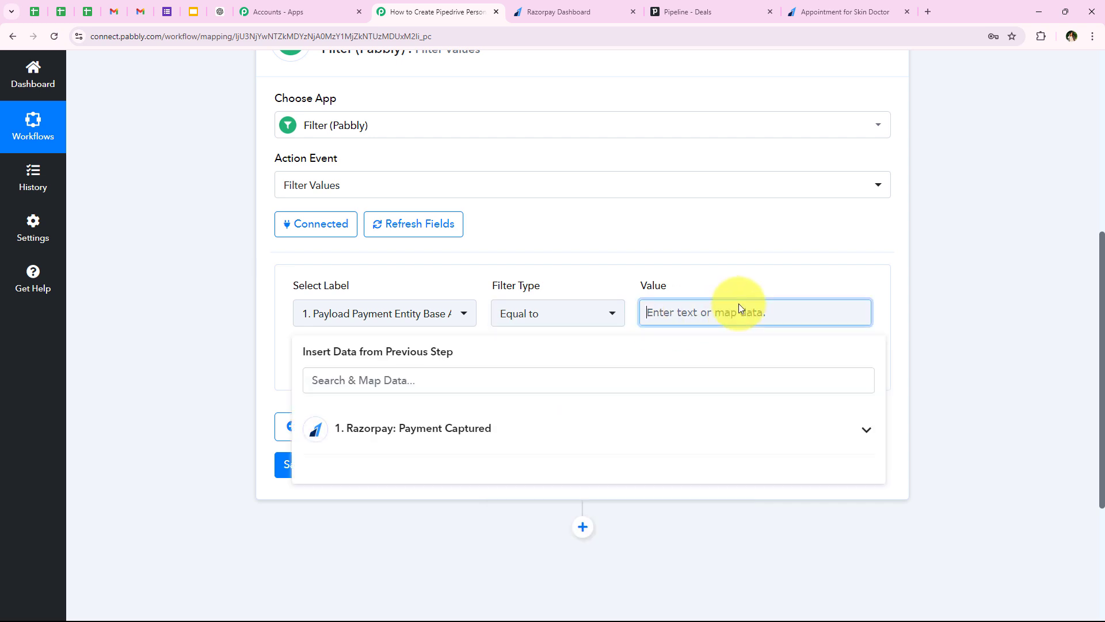
{"action": "type", "text": "30000"}
{"action": "left_click", "coordinate": [185, 301]}
{"action": "left_click", "coordinate": [454, 323]}
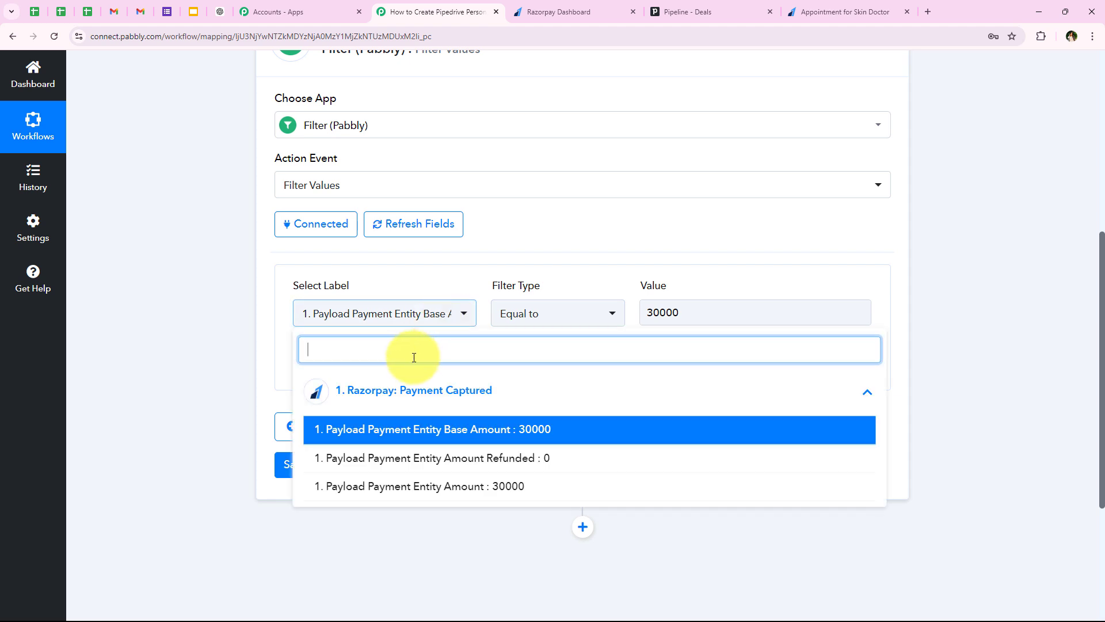
{"action": "left_click", "coordinate": [244, 318]}
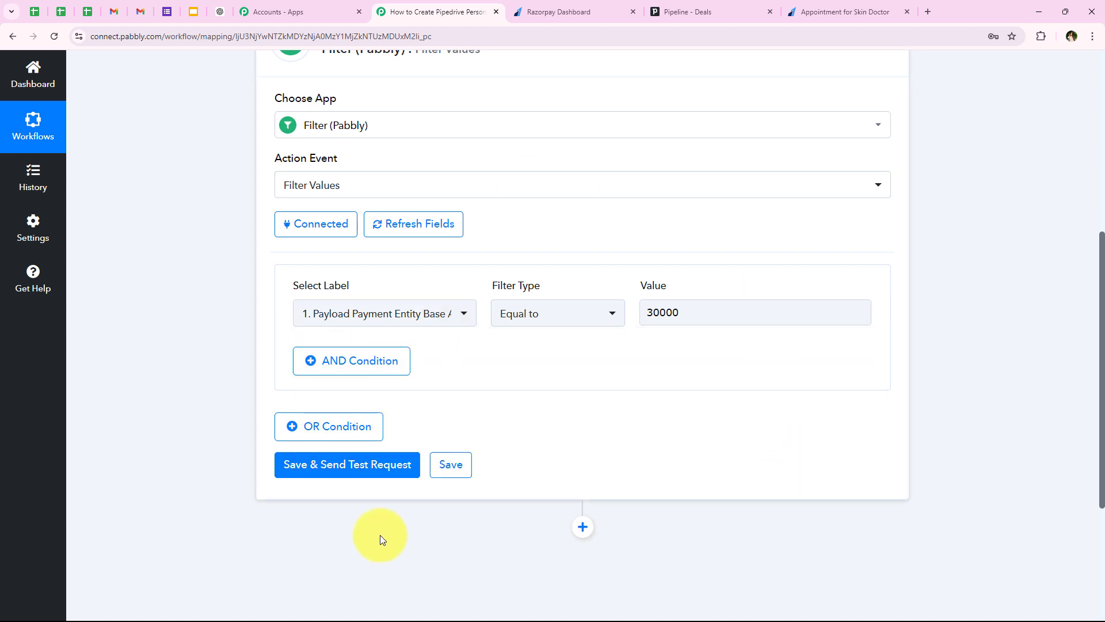
{"action": "left_click", "coordinate": [294, 479]}
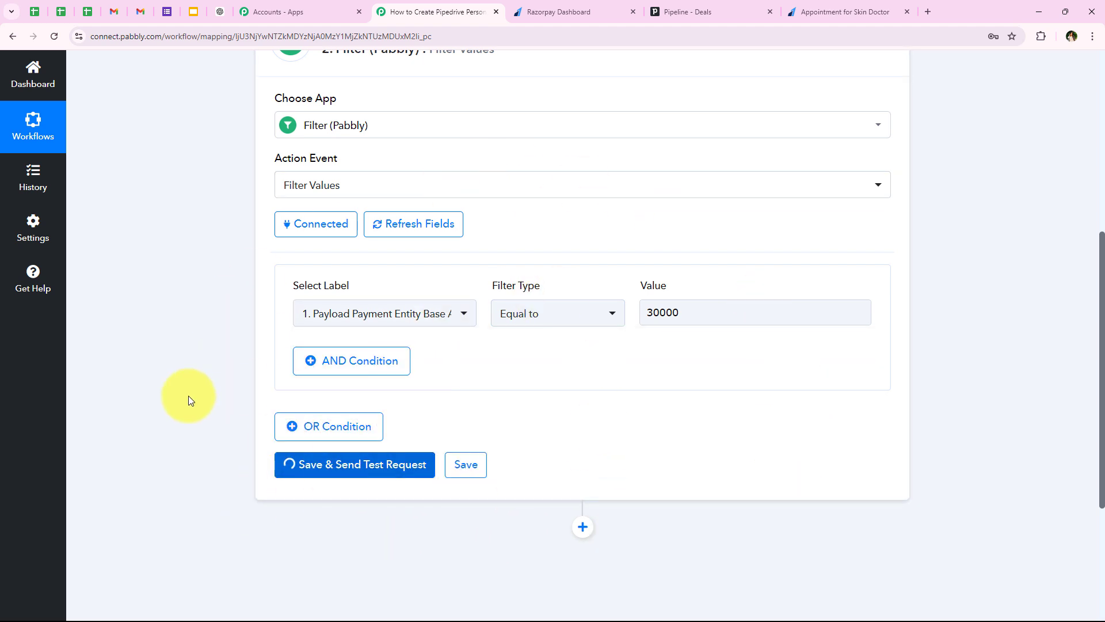
{"action": "scroll", "coordinate": [326, 275], "scroll_direction": "down", "scroll_amount": 1}
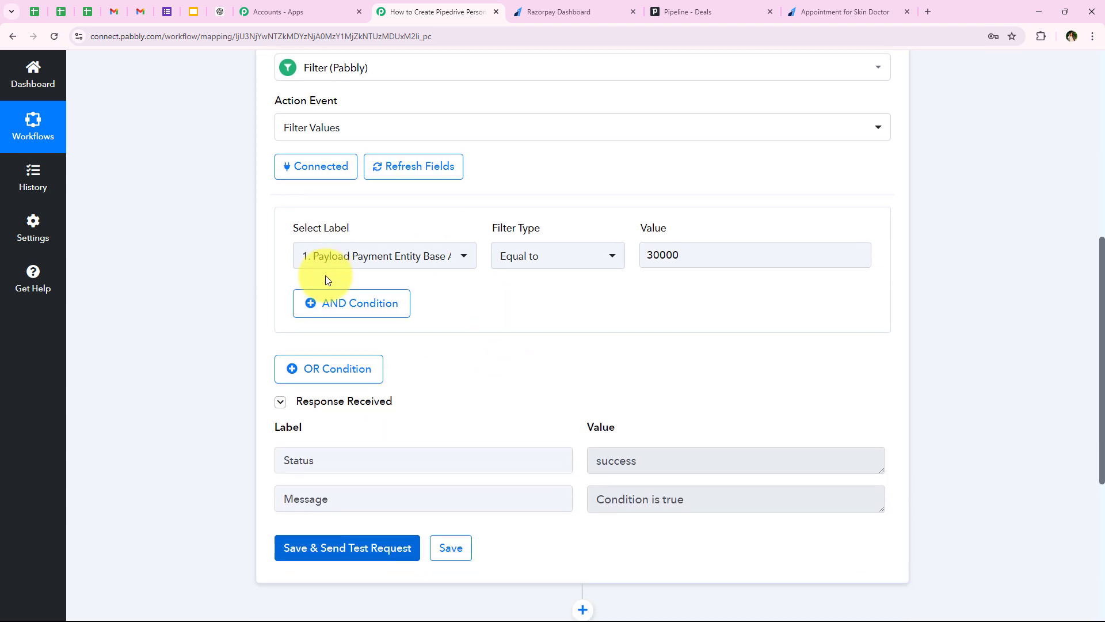
{"action": "double_click", "coordinate": [305, 499]}
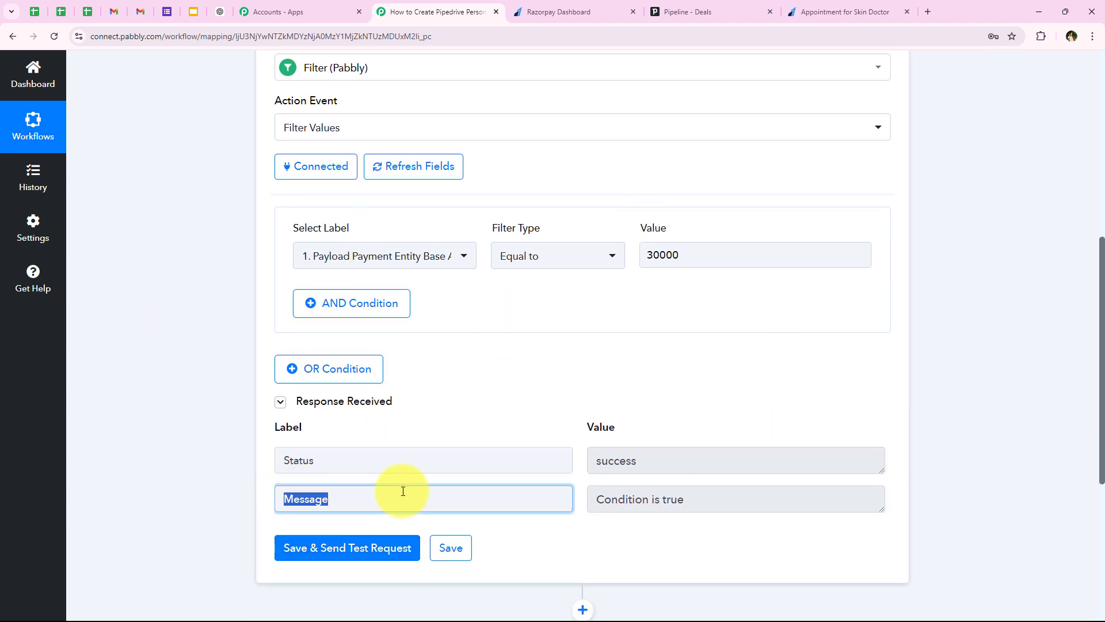
{"action": "left_click_drag", "start_coordinate": [761, 493], "coordinate": [174, 351]}
{"action": "left_click", "coordinate": [173, 351]}
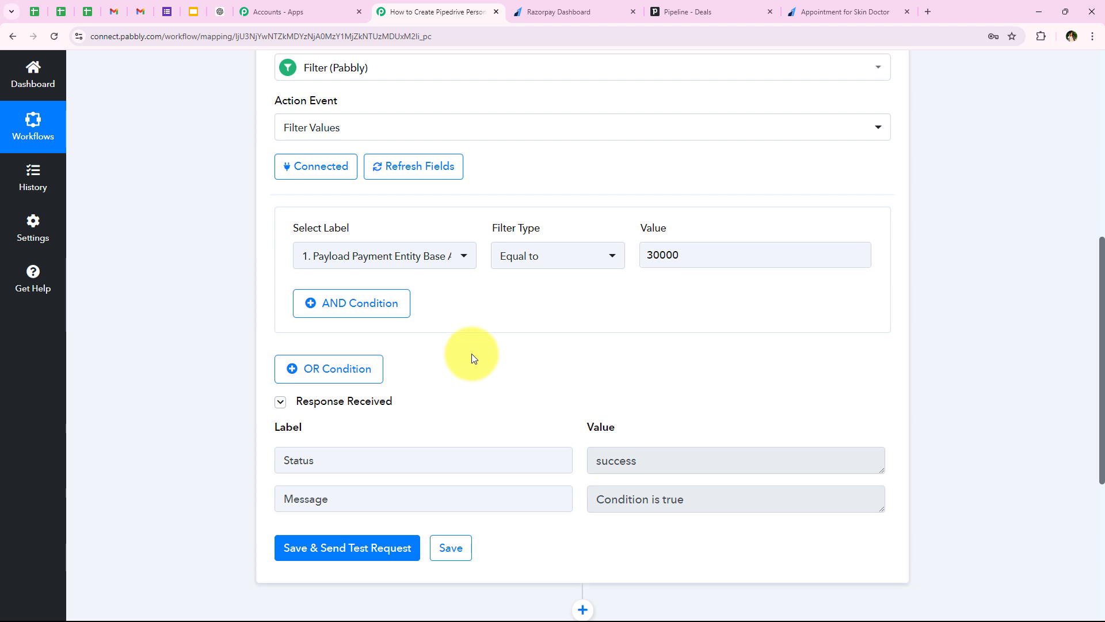
{"action": "scroll", "coordinate": [440, 210], "scroll_direction": "up", "scroll_amount": 2}
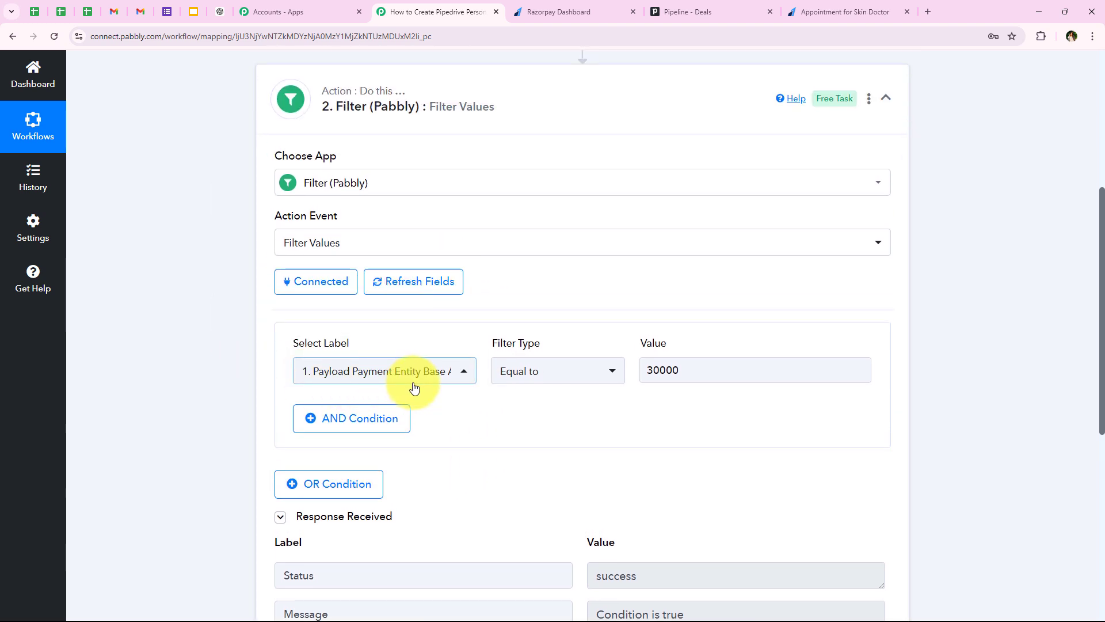
{"action": "left_click", "coordinate": [461, 377]}
{"action": "left_click", "coordinate": [656, 364]}
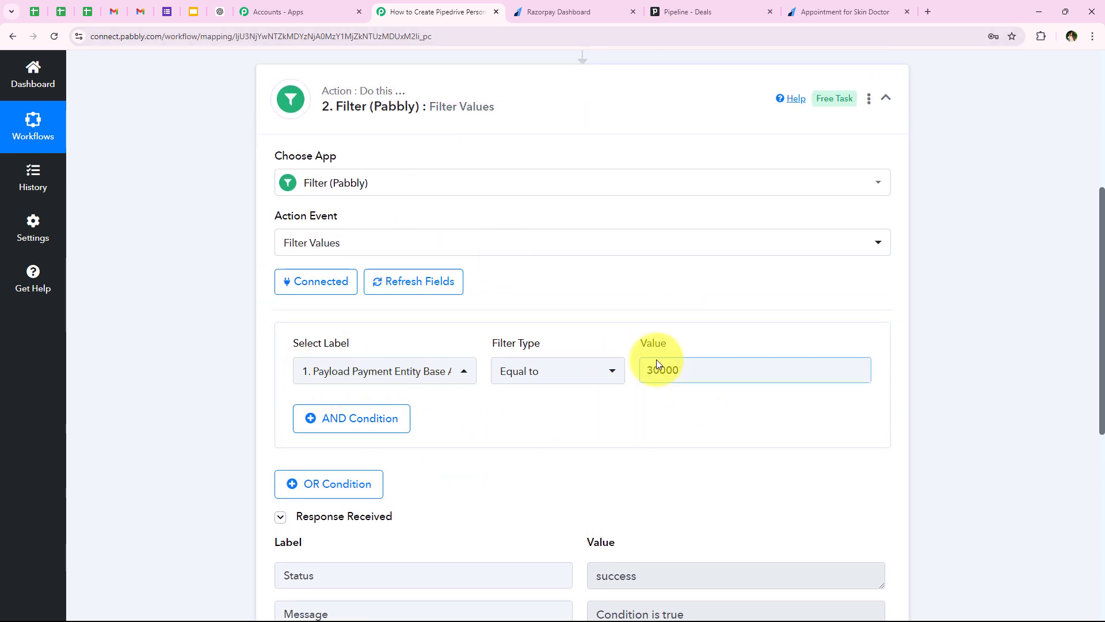
{"action": "left_click", "coordinate": [250, 340]}
{"action": "scroll", "coordinate": [357, 457], "scroll_direction": "down", "scroll_amount": 2}
{"action": "left_click_drag", "start_coordinate": [697, 506], "coordinate": [510, 490]}
{"action": "left_click", "coordinate": [222, 280]}
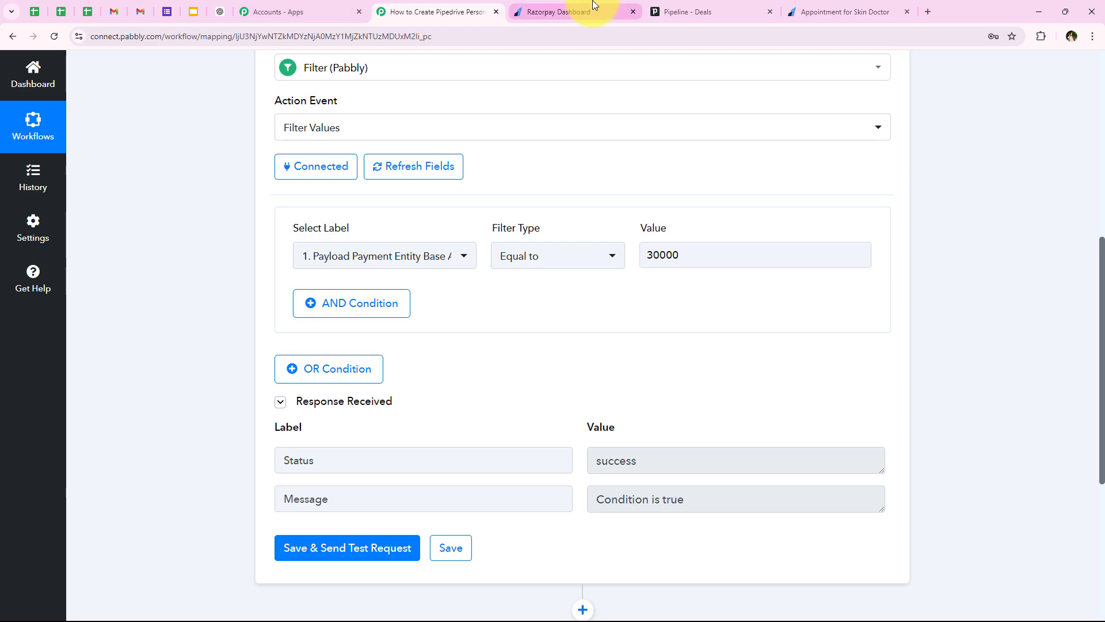
{"action": "left_click", "coordinate": [570, 11]}
{"action": "left_click", "coordinate": [414, 11]}
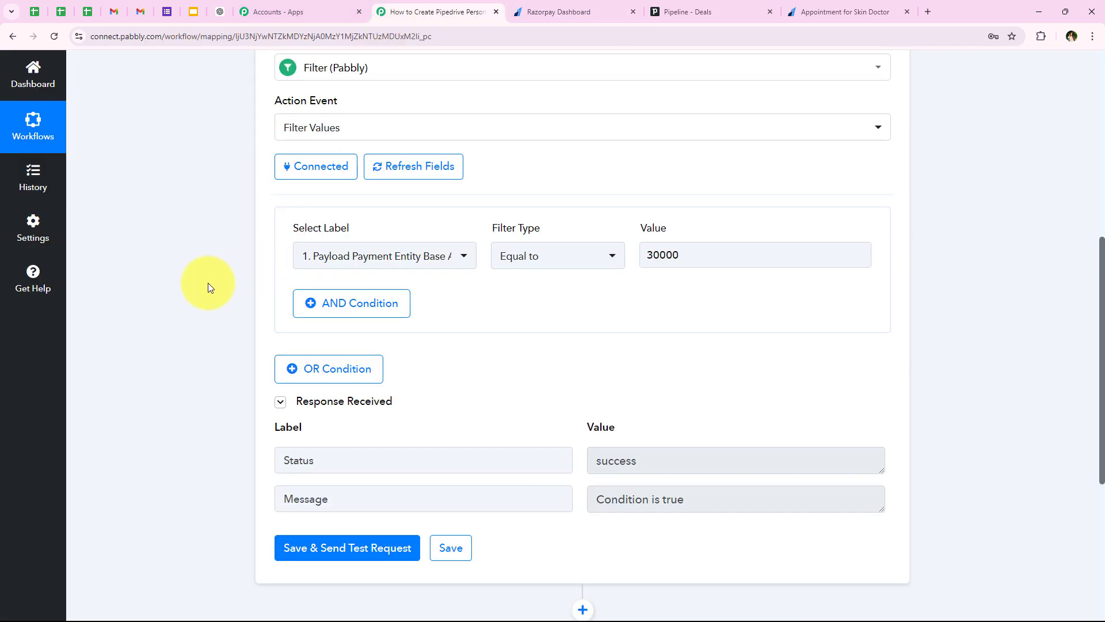
{"action": "scroll", "coordinate": [196, 371], "scroll_direction": "up", "scroll_amount": 4}
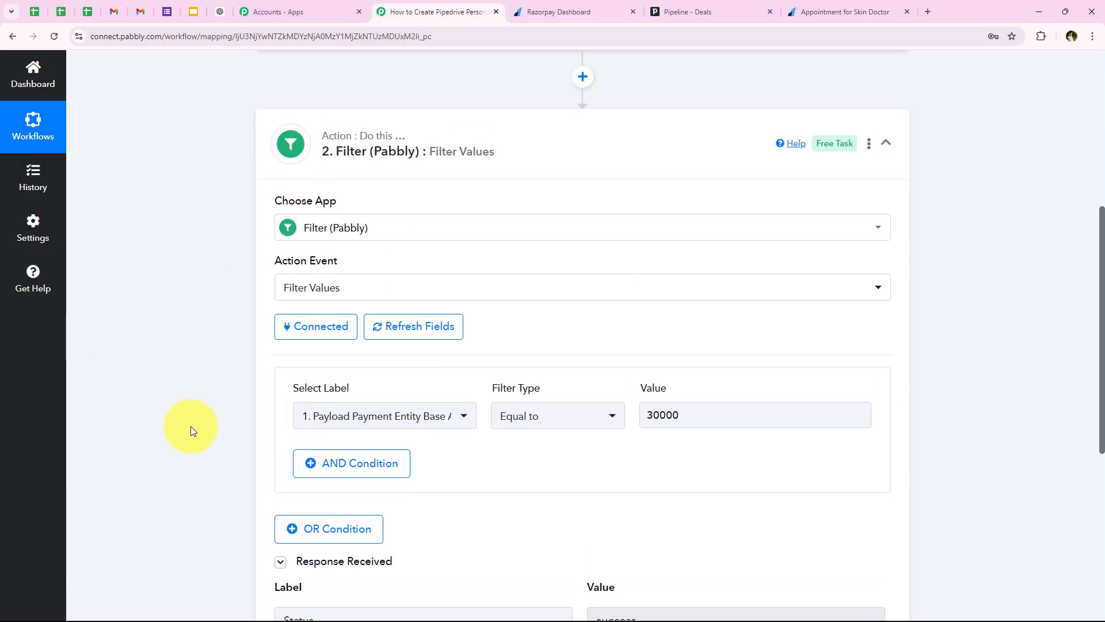
{"action": "scroll", "coordinate": [192, 425], "scroll_direction": "down", "scroll_amount": 4}
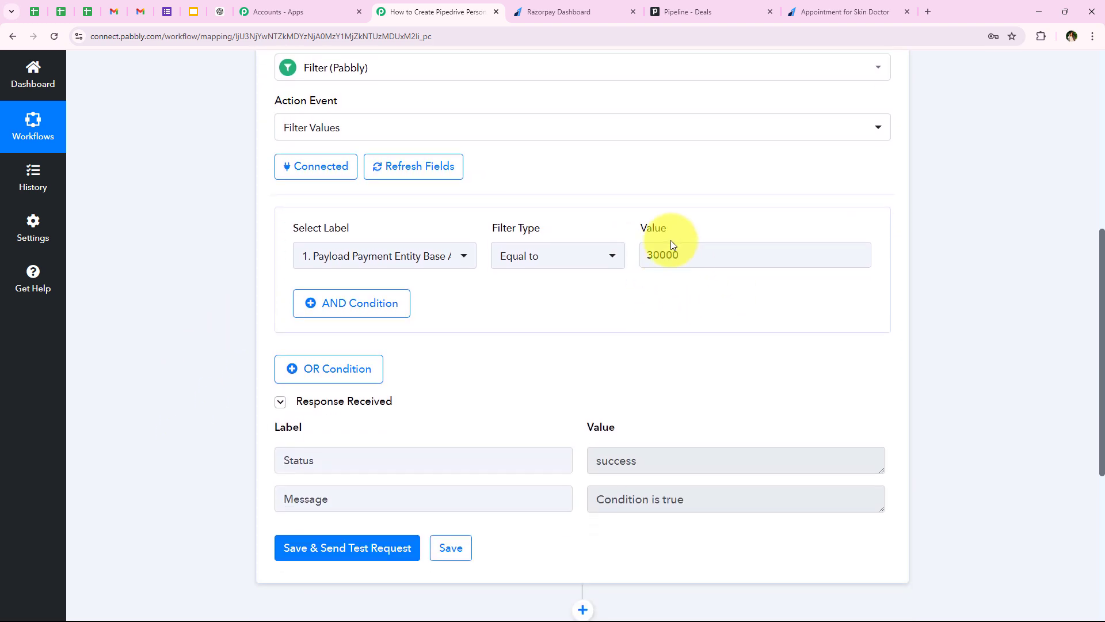
{"action": "scroll", "coordinate": [205, 396], "scroll_direction": "up", "scroll_amount": 6}
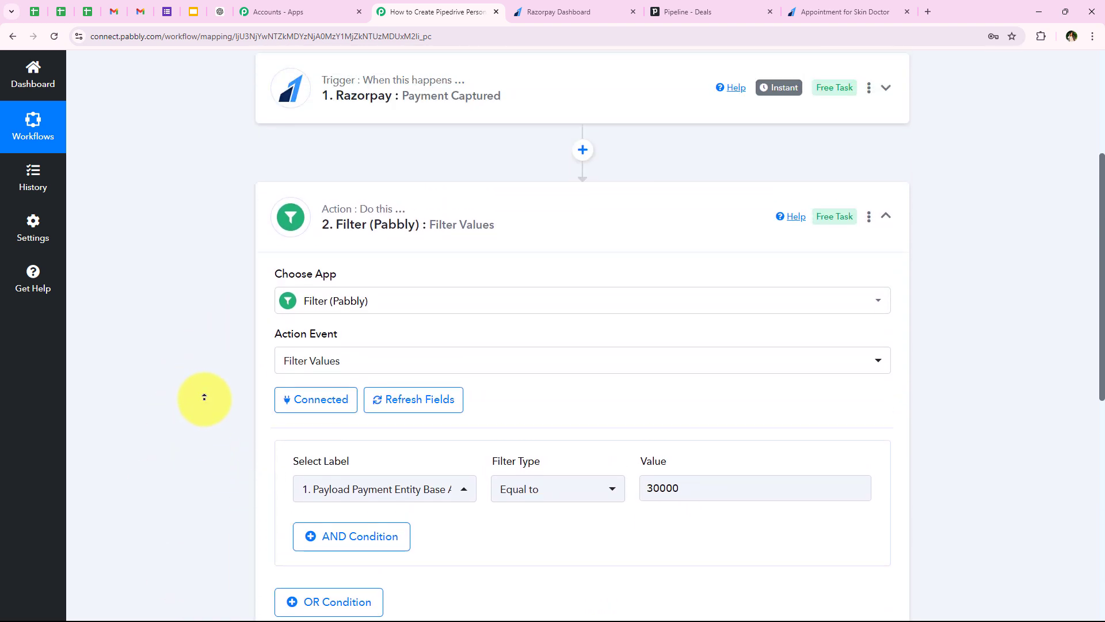
Collapse the filter and add a Pipedrive step using the Create a Person action event.
{"action": "left_click", "coordinate": [353, 374]}
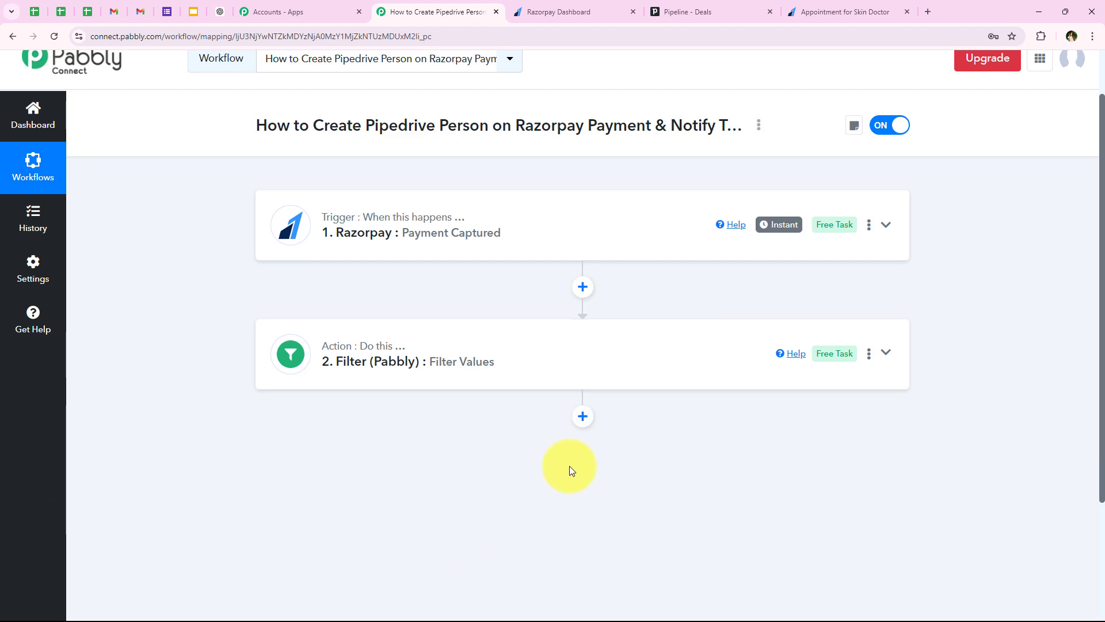
{"action": "left_click", "coordinate": [578, 423]}
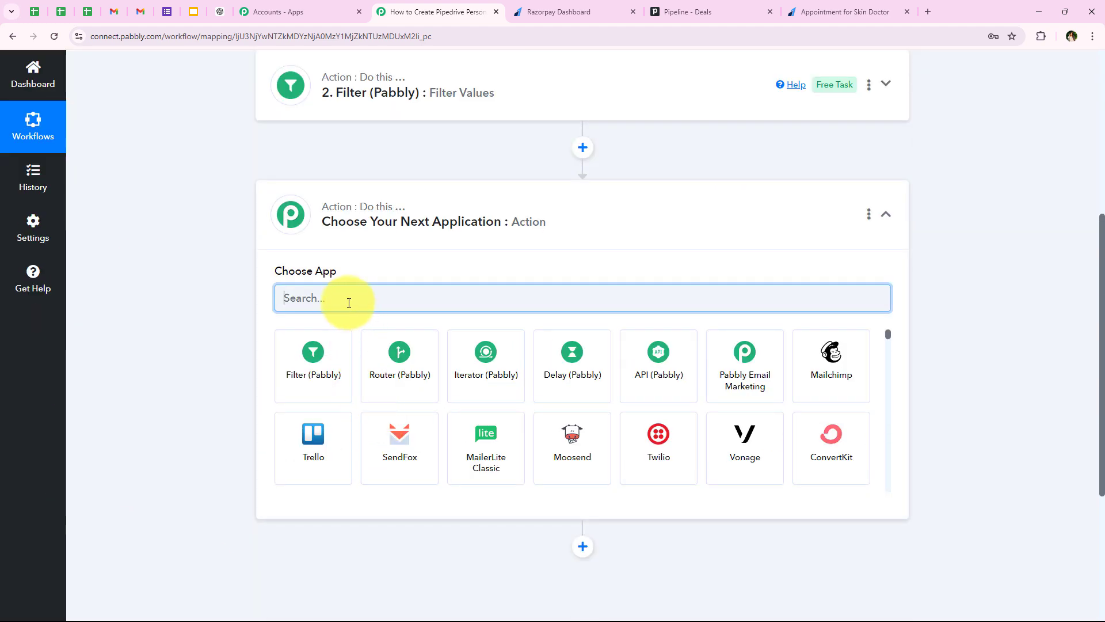
{"action": "type", "text": "P"}
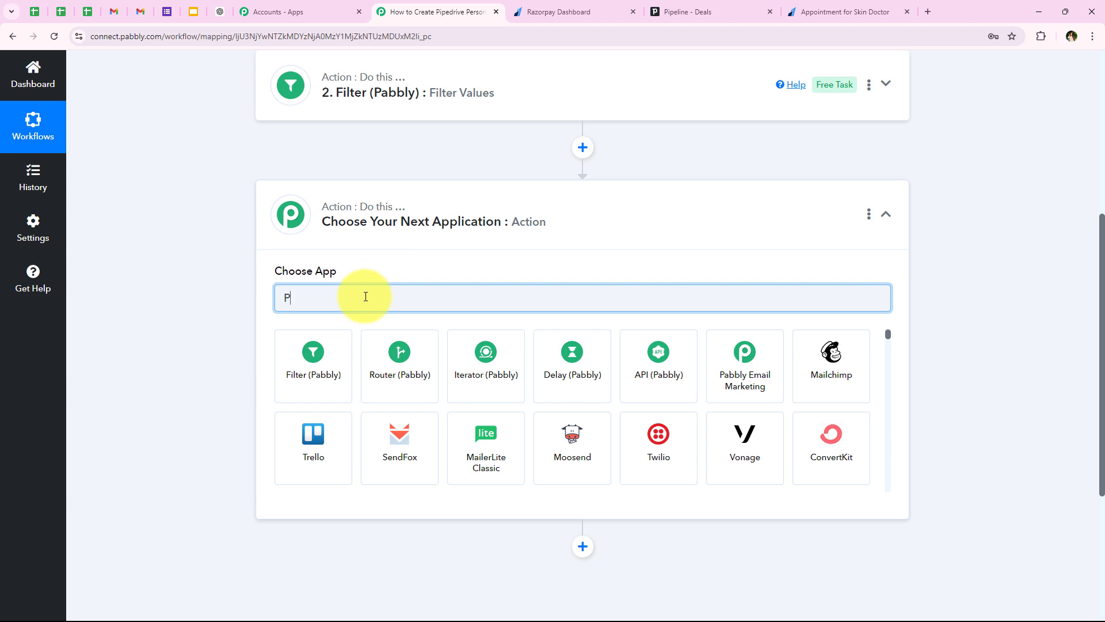
{"action": "type", "text": "ipe"}
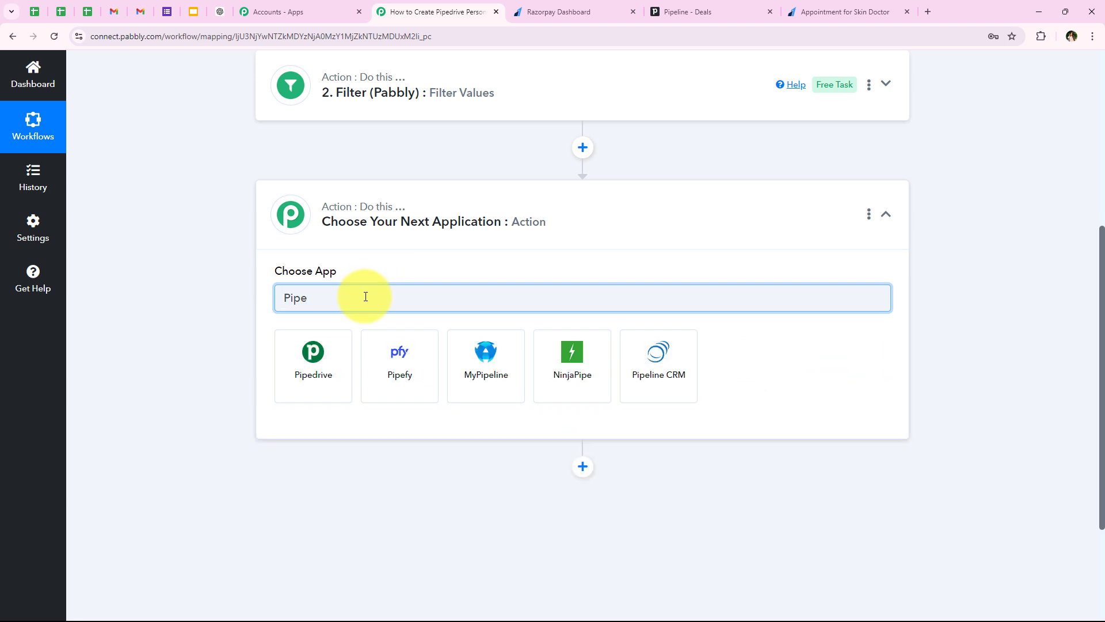
{"action": "type", "text": "drive"}
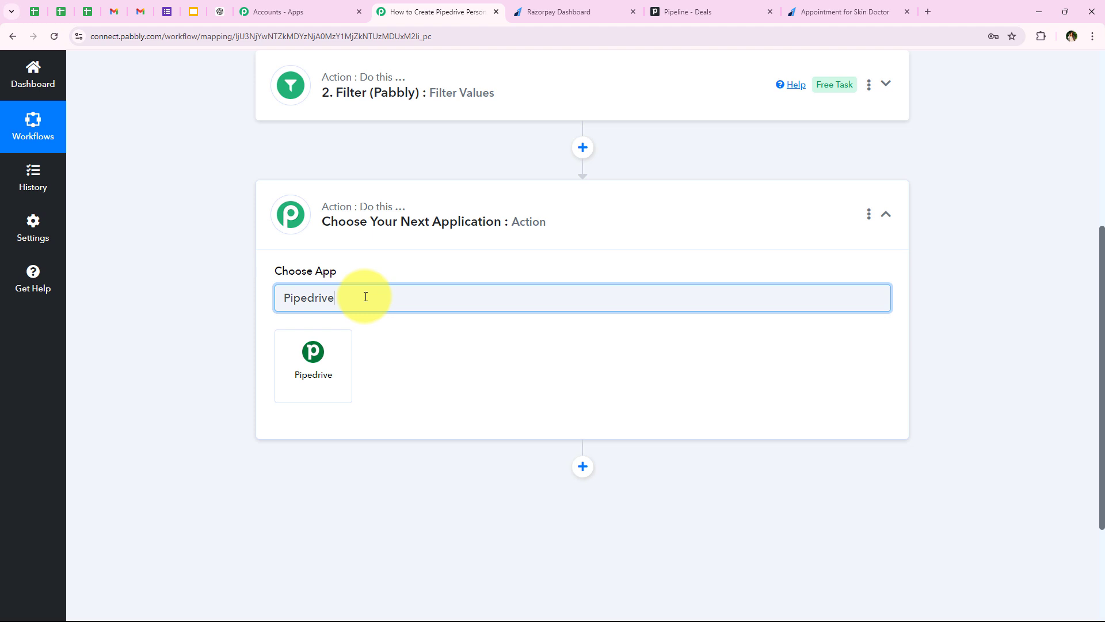
{"action": "left_click", "coordinate": [297, 384]}
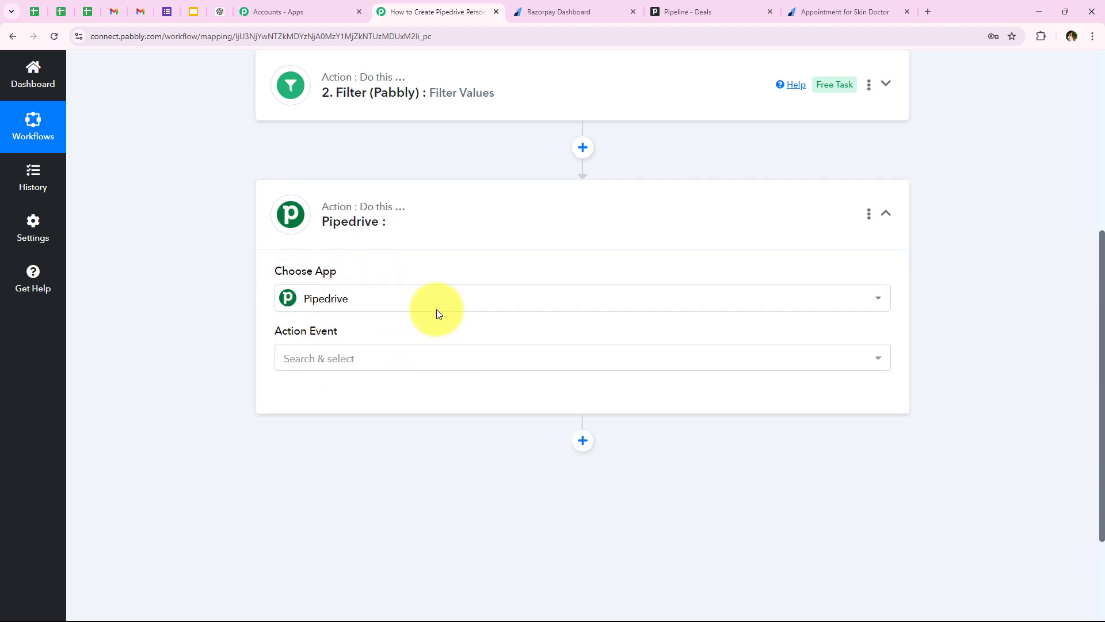
{"action": "left_click_drag", "start_coordinate": [276, 332], "coordinate": [436, 353]}
{"action": "left_click", "coordinate": [436, 353]}
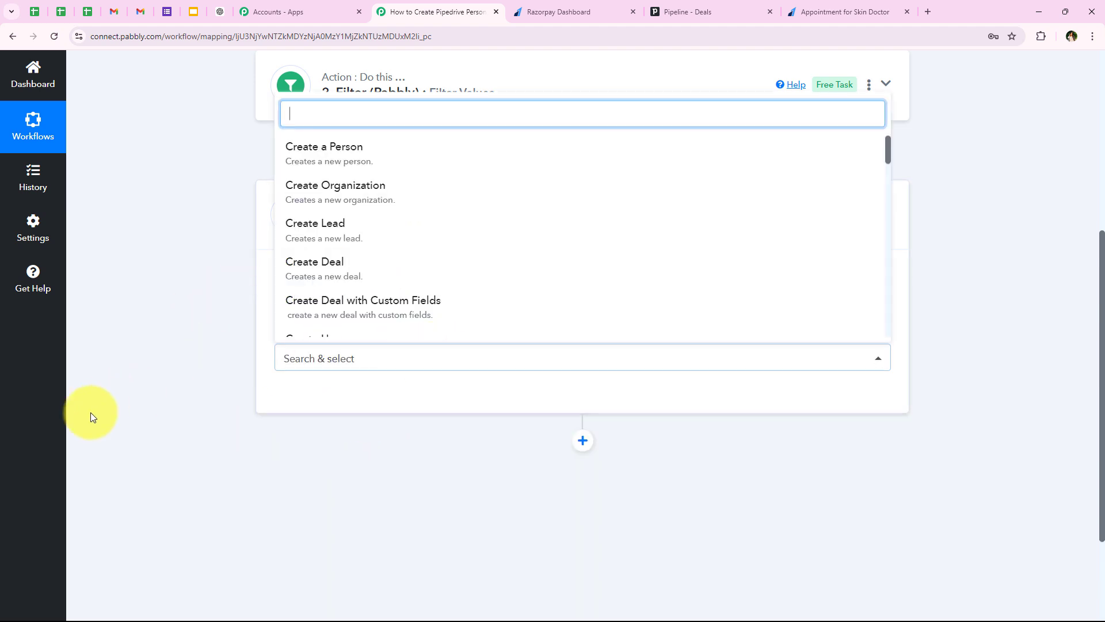
{"action": "left_click", "coordinate": [284, 167]}
Start a new Pipedrive connection 'Pipedrive #9', read the API token instructions, then open Pipedrive's Deals pipeline.
{"action": "left_click", "coordinate": [297, 398]}
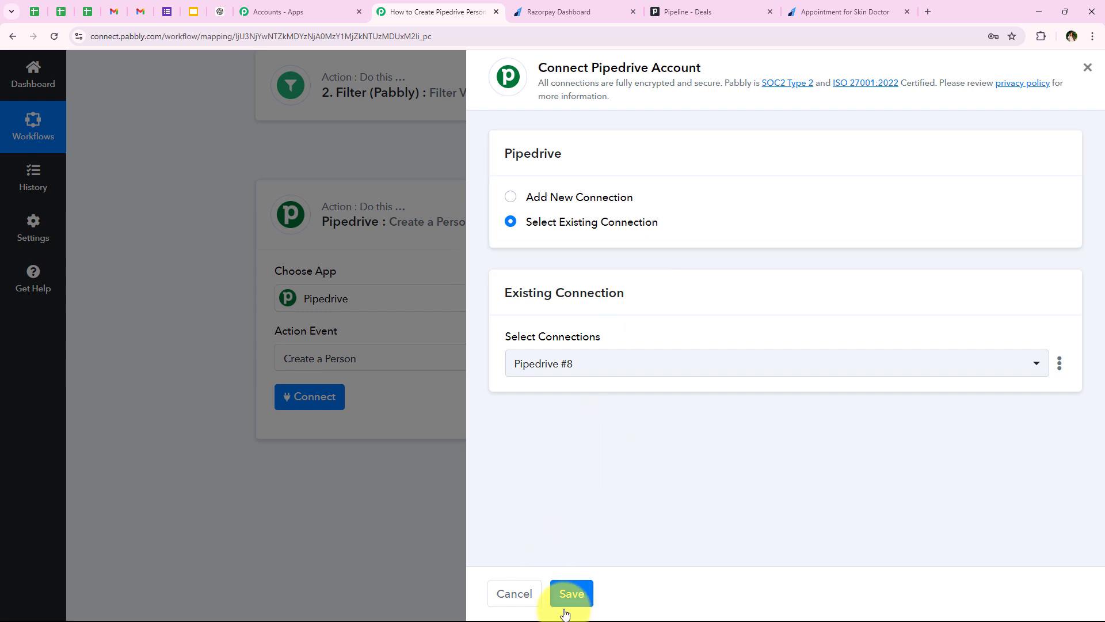
{"action": "left_click", "coordinate": [567, 194]}
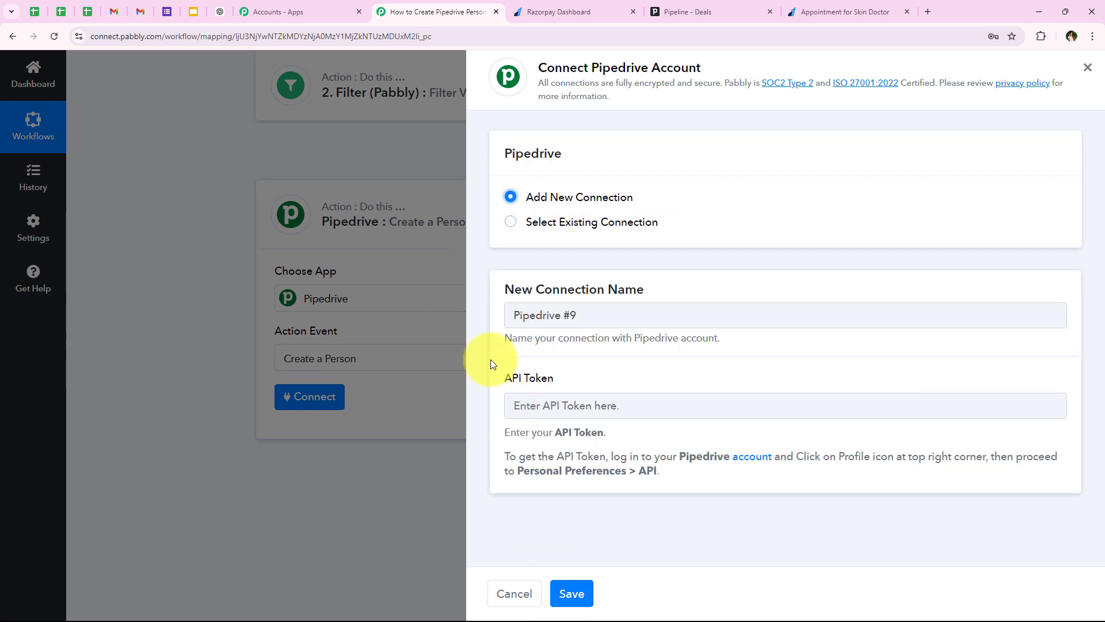
{"action": "left_click_drag", "start_coordinate": [503, 381], "coordinate": [578, 382]}
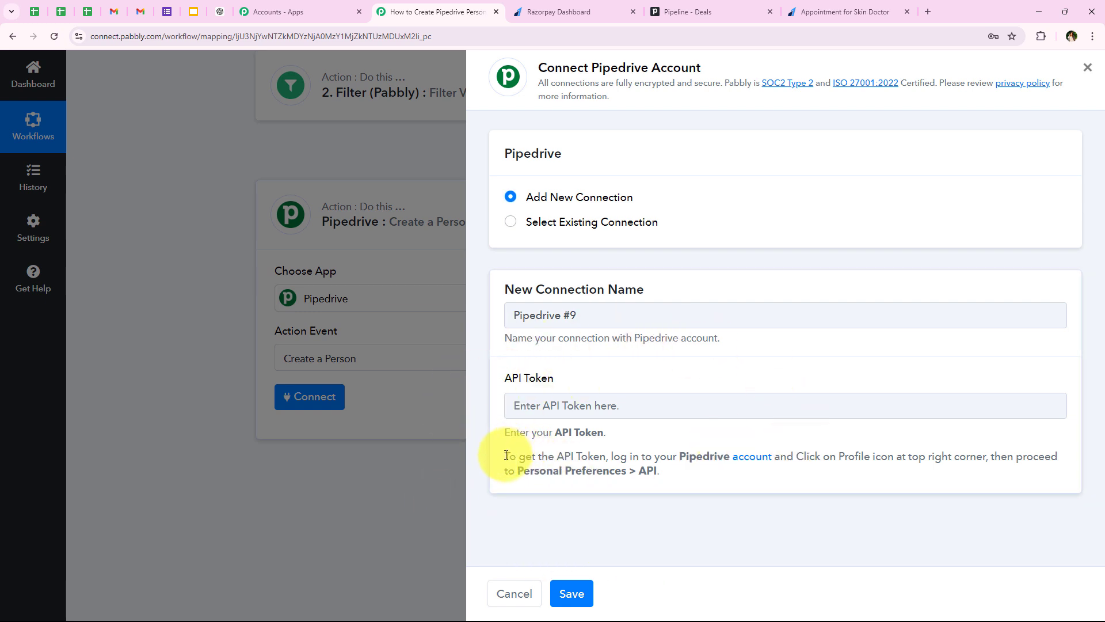
{"action": "left_click_drag", "start_coordinate": [499, 454], "coordinate": [713, 485]}
{"action": "left_click", "coordinate": [533, 488]}
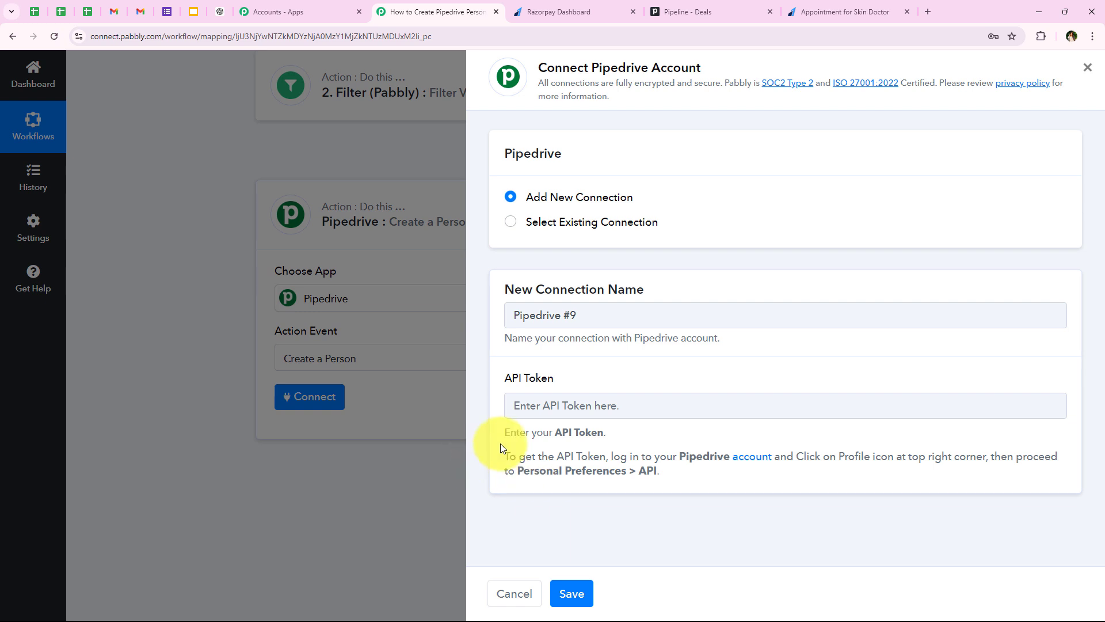
{"action": "left_click_drag", "start_coordinate": [504, 456], "coordinate": [906, 465]}
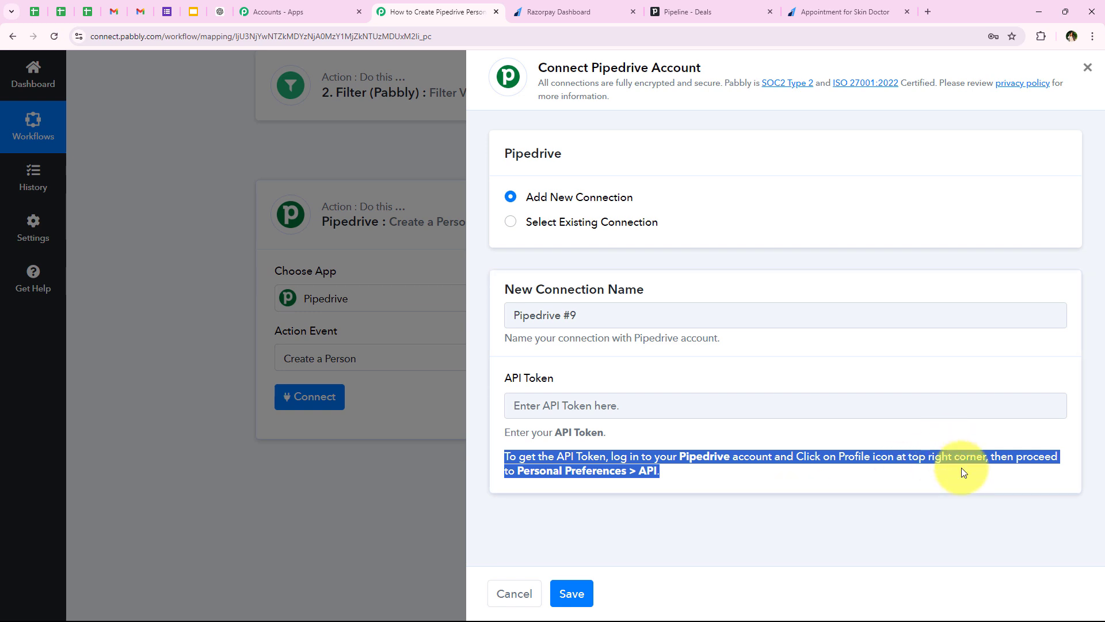
{"action": "left_click", "coordinate": [494, 475]}
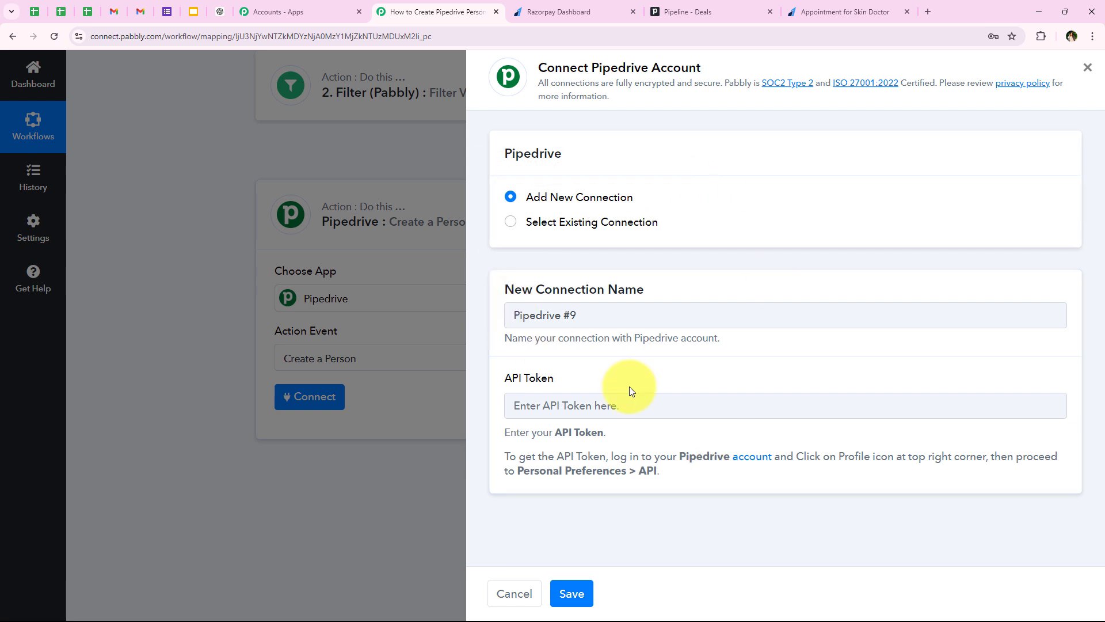
{"action": "left_click", "coordinate": [706, 7]}
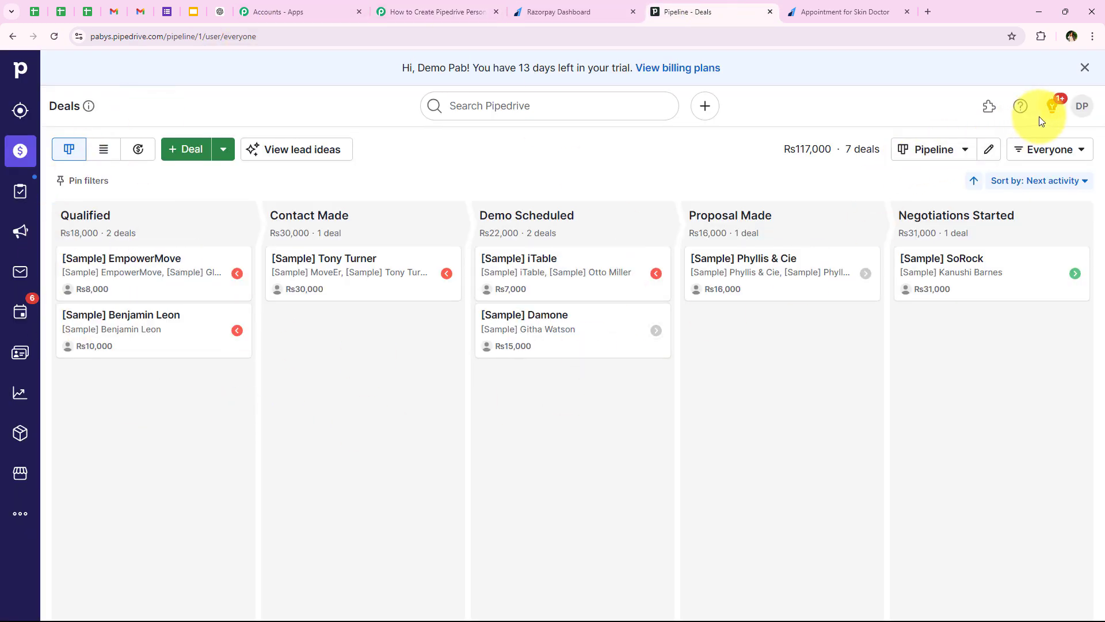
Copy Pipedrive's personal API token from Personal preferences > API and bring up paste options in Pabbly's API Token field.
{"action": "left_click", "coordinate": [1074, 110]}
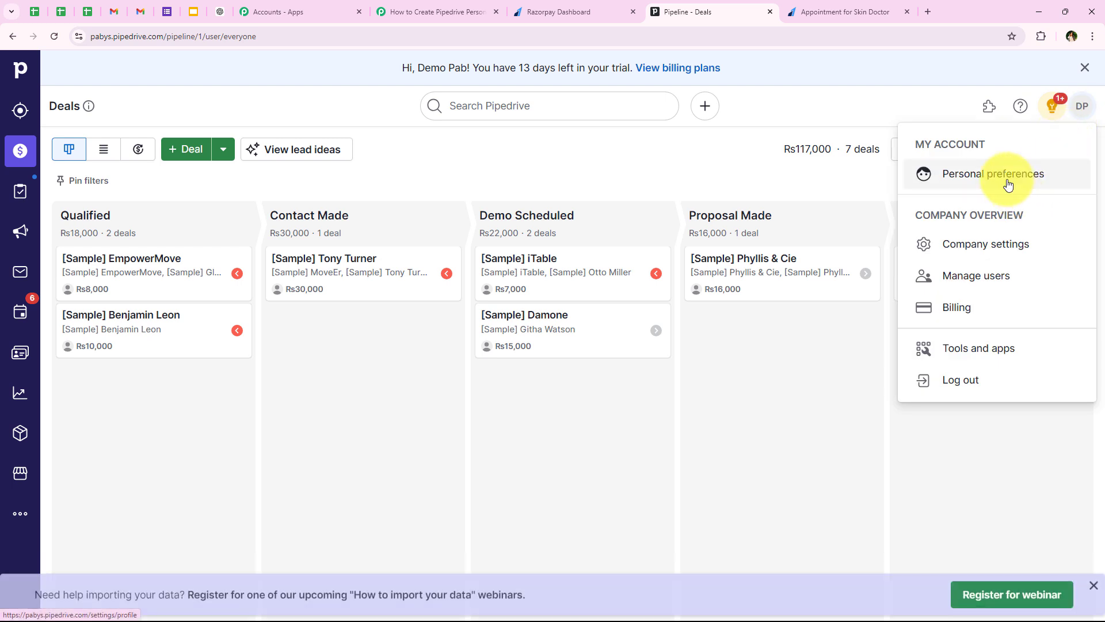
{"action": "left_click", "coordinate": [942, 167]}
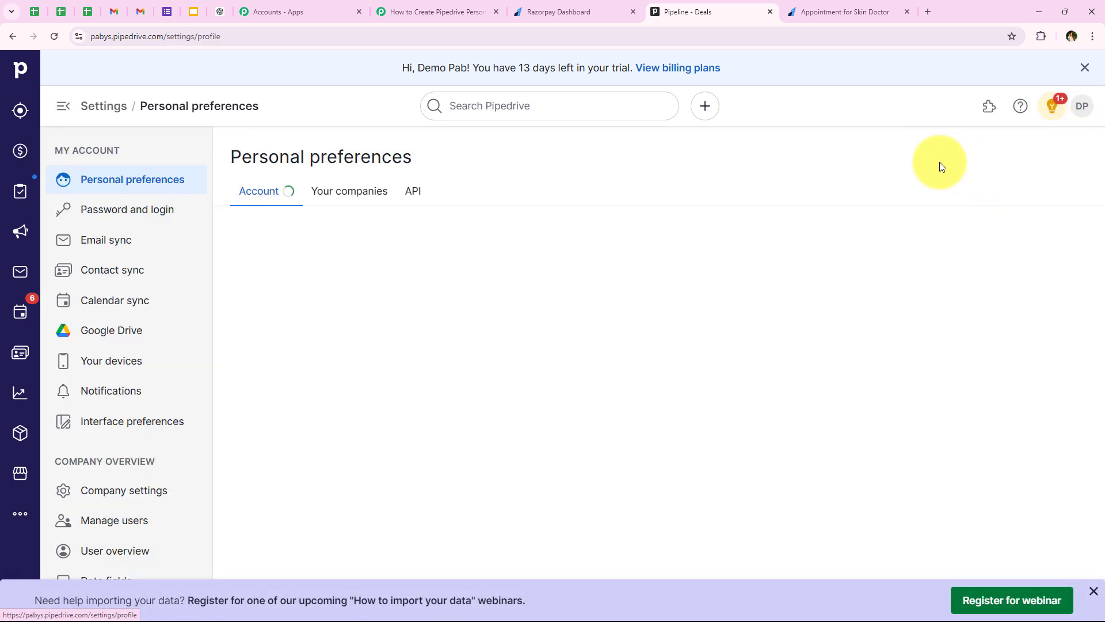
{"action": "left_click", "coordinate": [404, 195]}
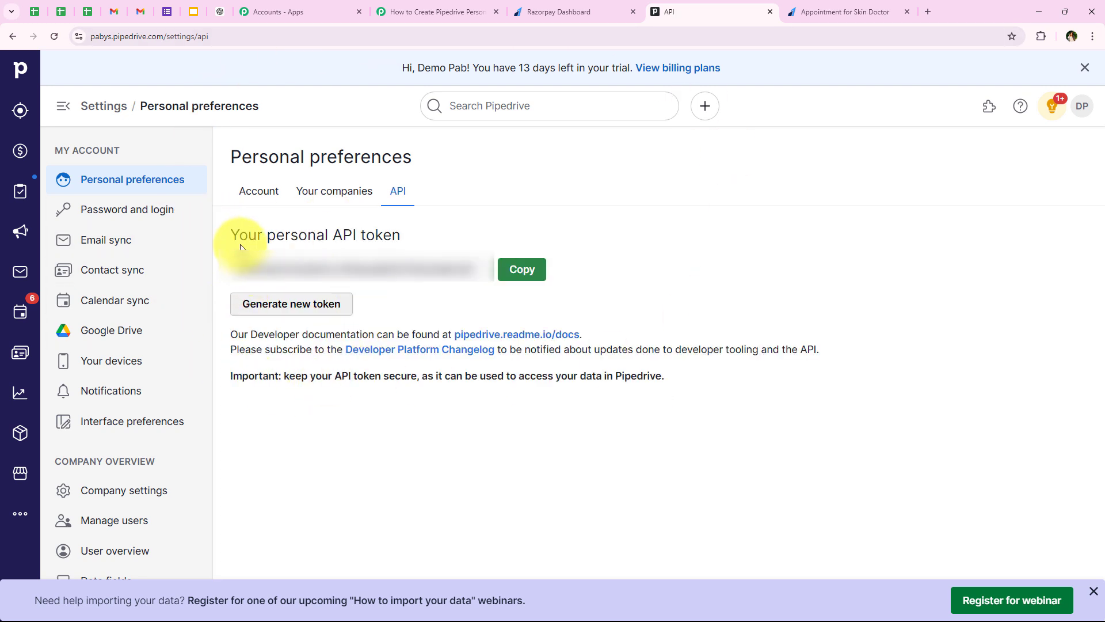
{"action": "left_click_drag", "start_coordinate": [233, 238], "coordinate": [473, 280]}
{"action": "left_click", "coordinate": [520, 383]}
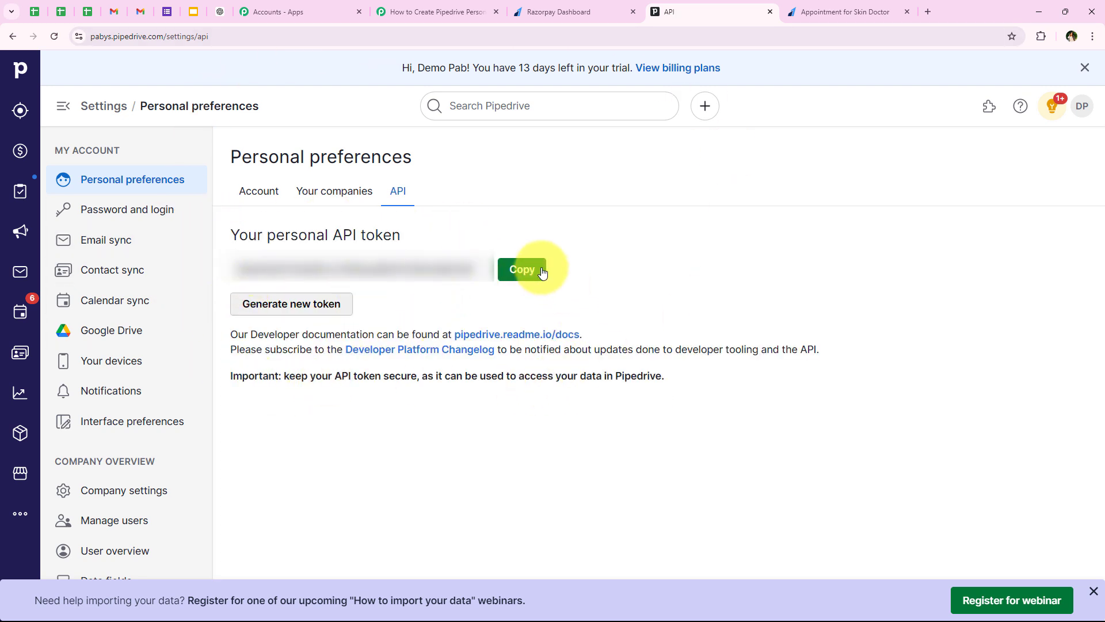
{"action": "left_click", "coordinate": [524, 269]}
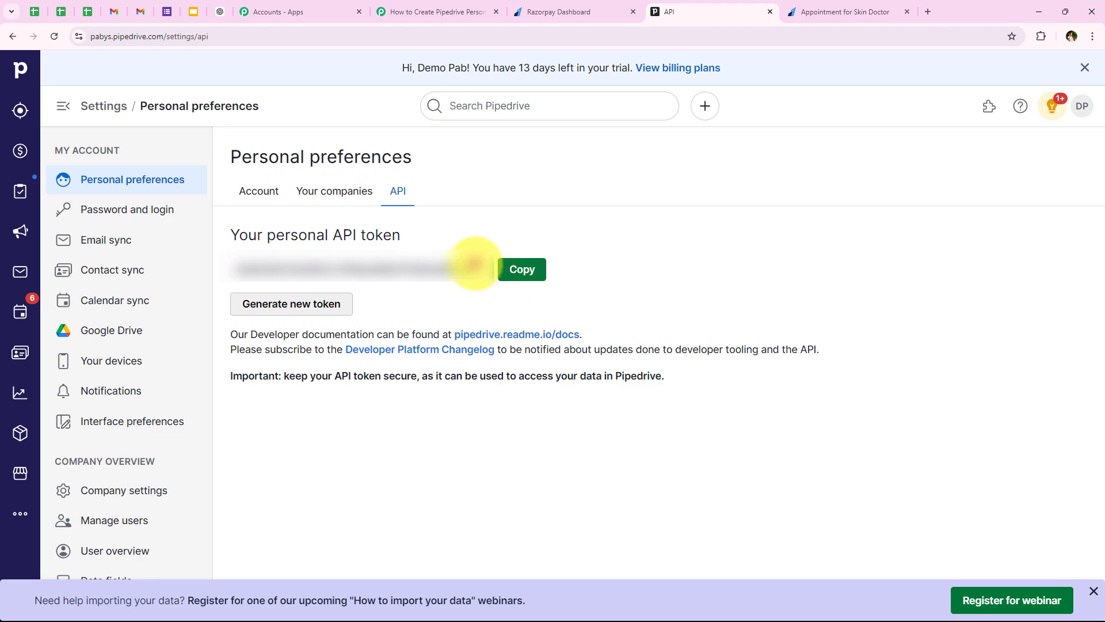
{"action": "left_click", "coordinate": [437, 11]}
{"action": "right_click", "coordinate": [552, 408]}
Paste the API token as plain text and save the new Pipedrive connection.
{"action": "left_click", "coordinate": [587, 299]}
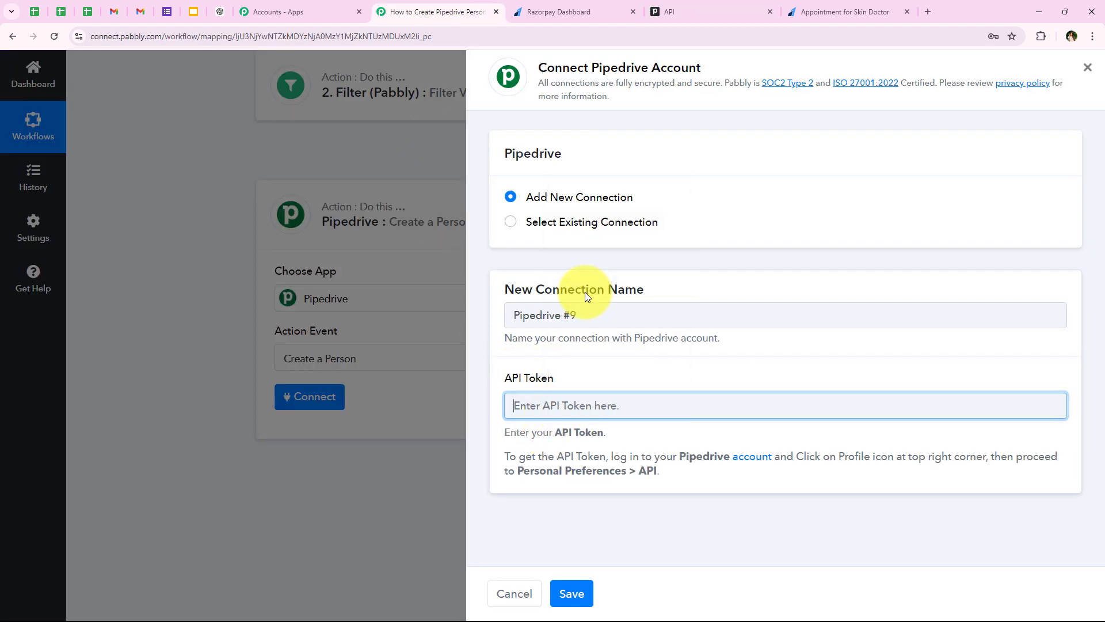
{"action": "left_click", "coordinate": [567, 588]}
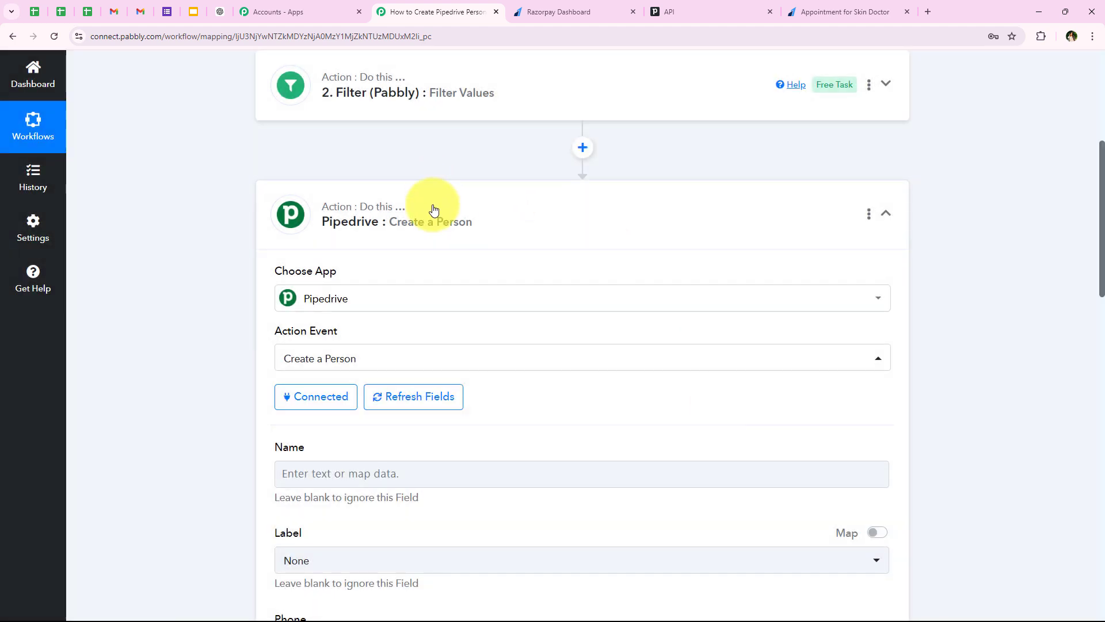
{"action": "scroll", "coordinate": [424, 279], "scroll_direction": "down", "scroll_amount": 2}
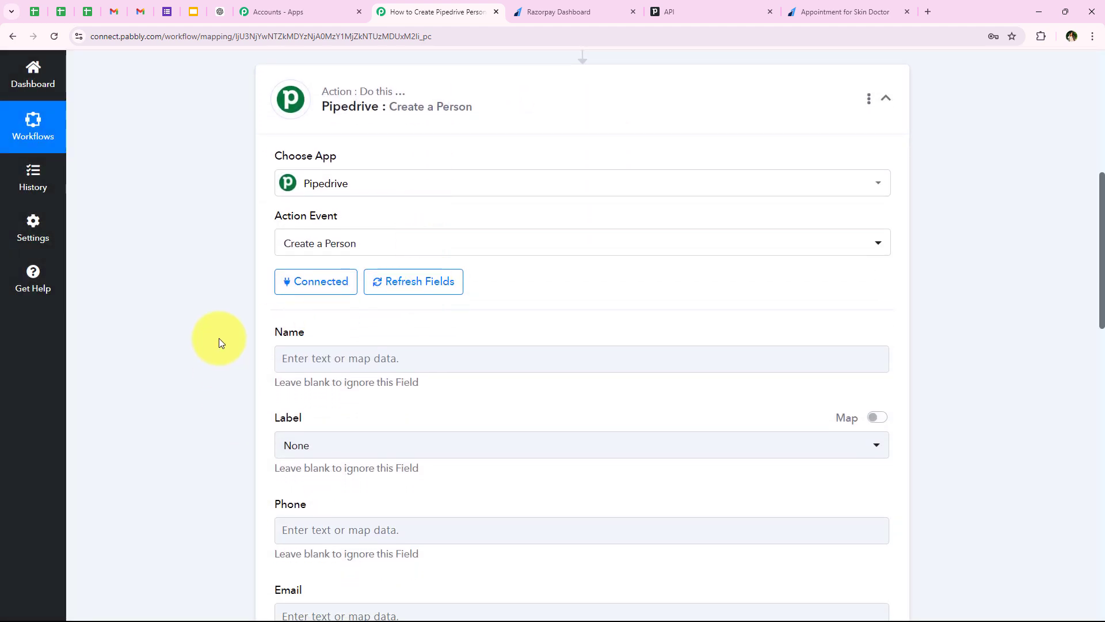
{"action": "scroll", "coordinate": [219, 340], "scroll_direction": "down", "scroll_amount": 2}
{"action": "scroll", "coordinate": [221, 343], "scroll_direction": "down", "scroll_amount": 1}
{"action": "scroll", "coordinate": [220, 339], "scroll_direction": "up", "scroll_amount": 3}
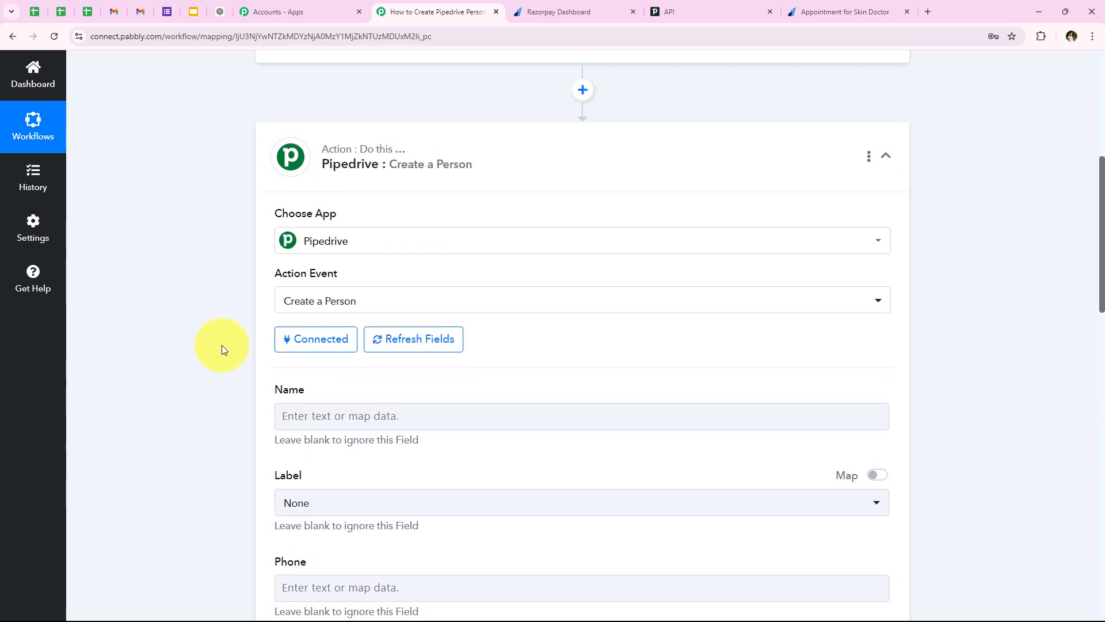
{"action": "scroll", "coordinate": [224, 349], "scroll_direction": "down", "scroll_amount": 1}
{"action": "scroll", "coordinate": [222, 348], "scroll_direction": "down", "scroll_amount": 1}
{"action": "left_click_drag", "start_coordinate": [276, 272], "coordinate": [336, 277]}
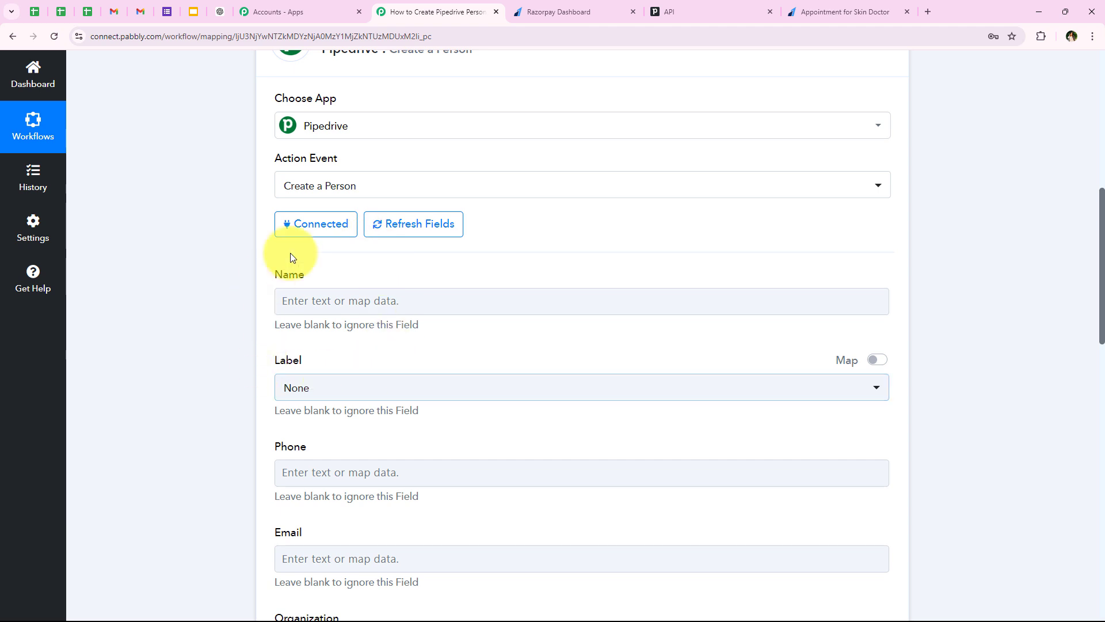
Browse the Razorpay payment data fields available for mapping into the Name field.
{"action": "left_click", "coordinate": [343, 298]}
{"action": "scroll", "coordinate": [164, 368], "scroll_direction": "down", "scroll_amount": 1}
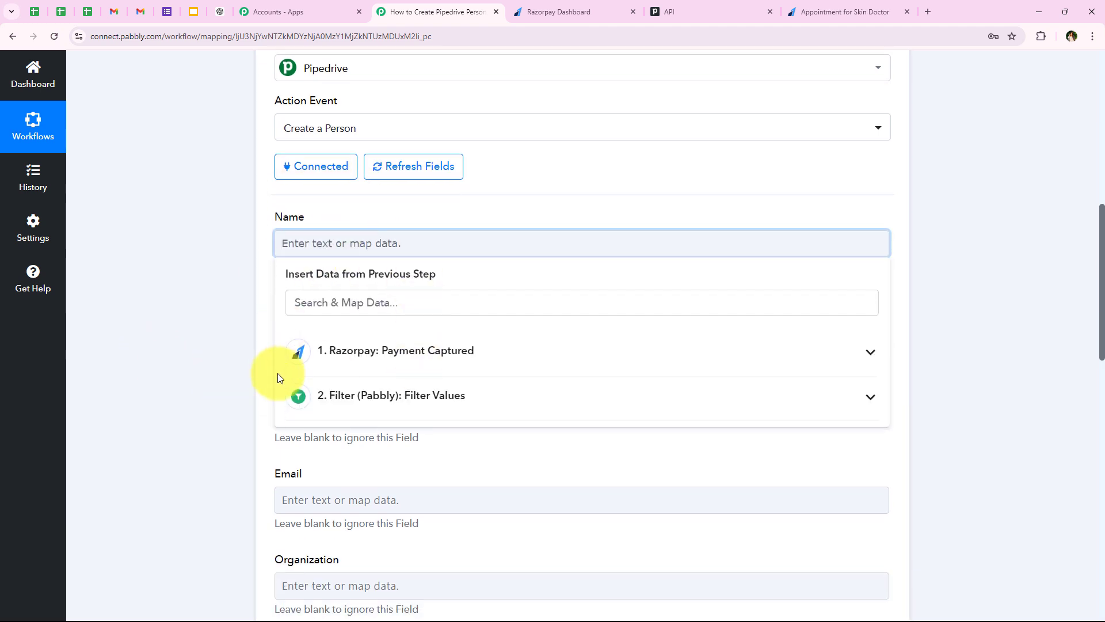
{"action": "scroll", "coordinate": [136, 456], "scroll_direction": "down", "scroll_amount": 3}
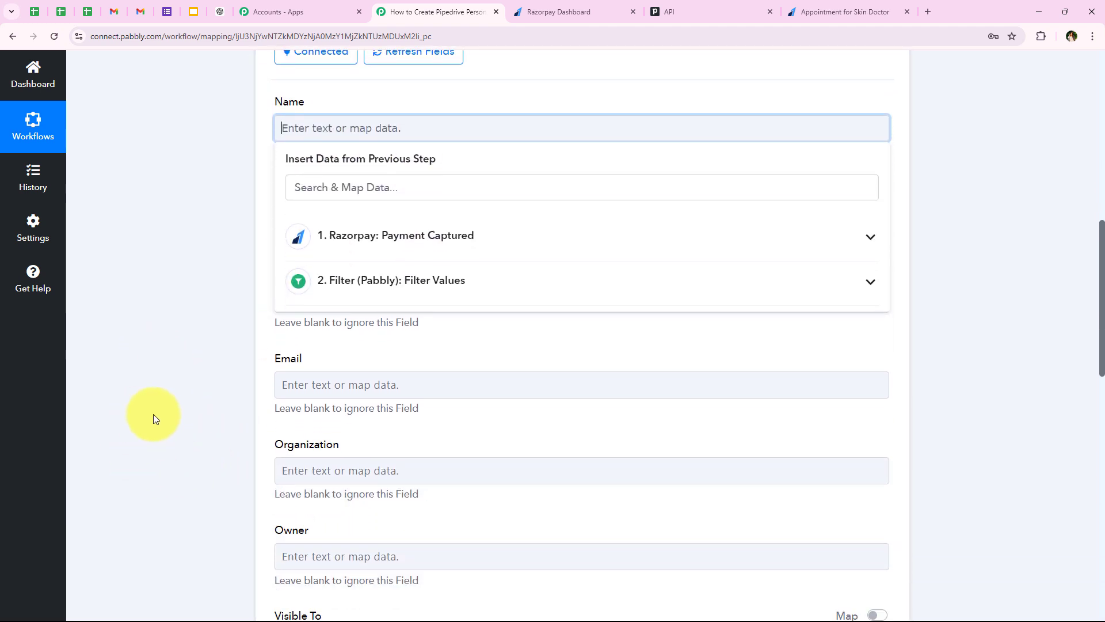
{"action": "scroll", "coordinate": [154, 414], "scroll_direction": "up", "scroll_amount": 2}
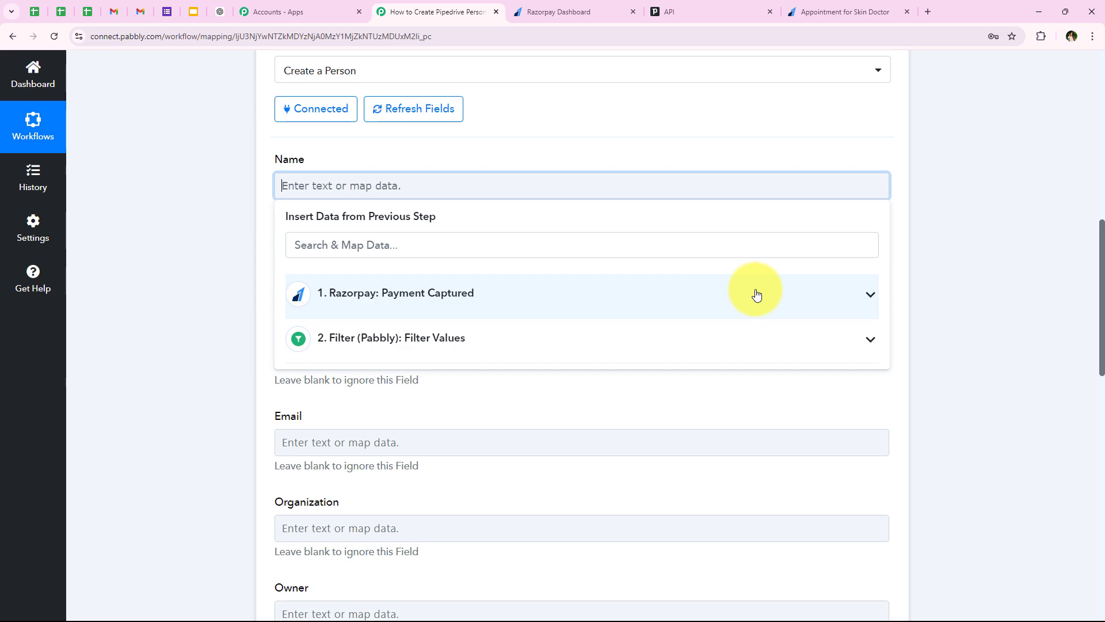
{"action": "left_click", "coordinate": [755, 292]}
{"action": "left_click", "coordinate": [755, 292]}
{"action": "left_click", "coordinate": [524, 296]}
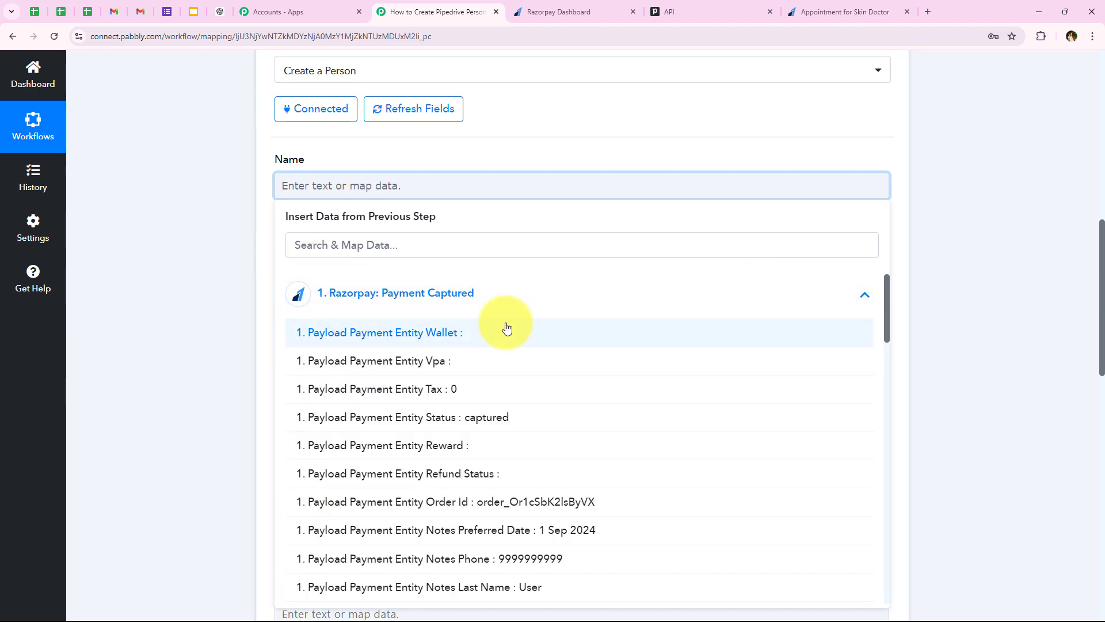
{"action": "scroll", "coordinate": [483, 380], "scroll_direction": "down", "scroll_amount": 8}
{"action": "scroll", "coordinate": [402, 415], "scroll_direction": "up", "scroll_amount": 9}
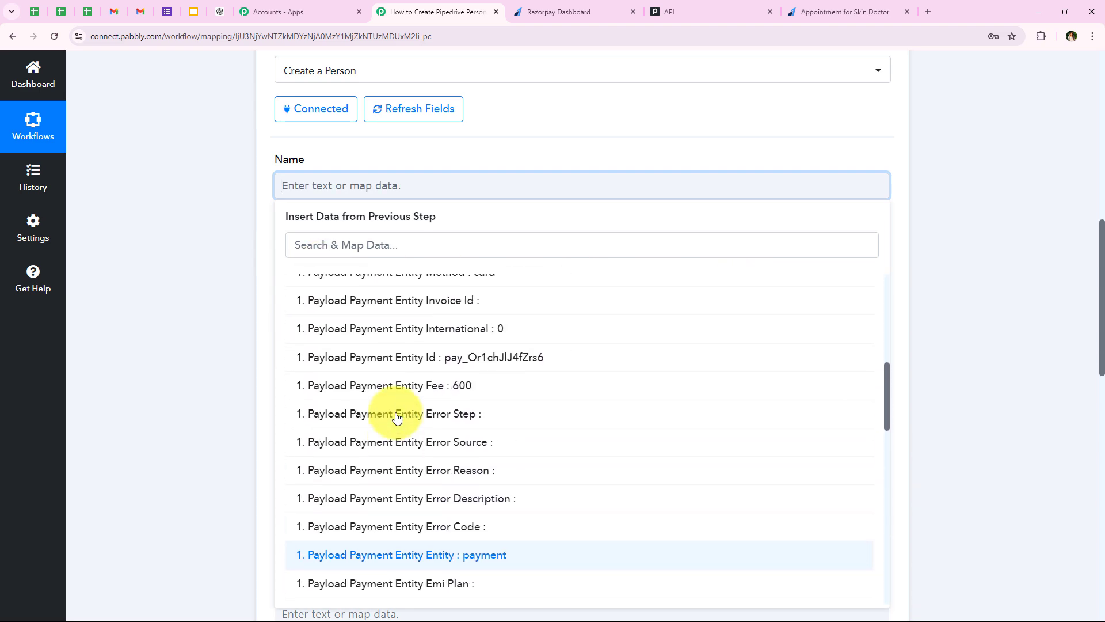
{"action": "scroll", "coordinate": [397, 346], "scroll_direction": "down", "scroll_amount": 1}
{"action": "scroll", "coordinate": [390, 289], "scroll_direction": "up", "scroll_amount": 1}
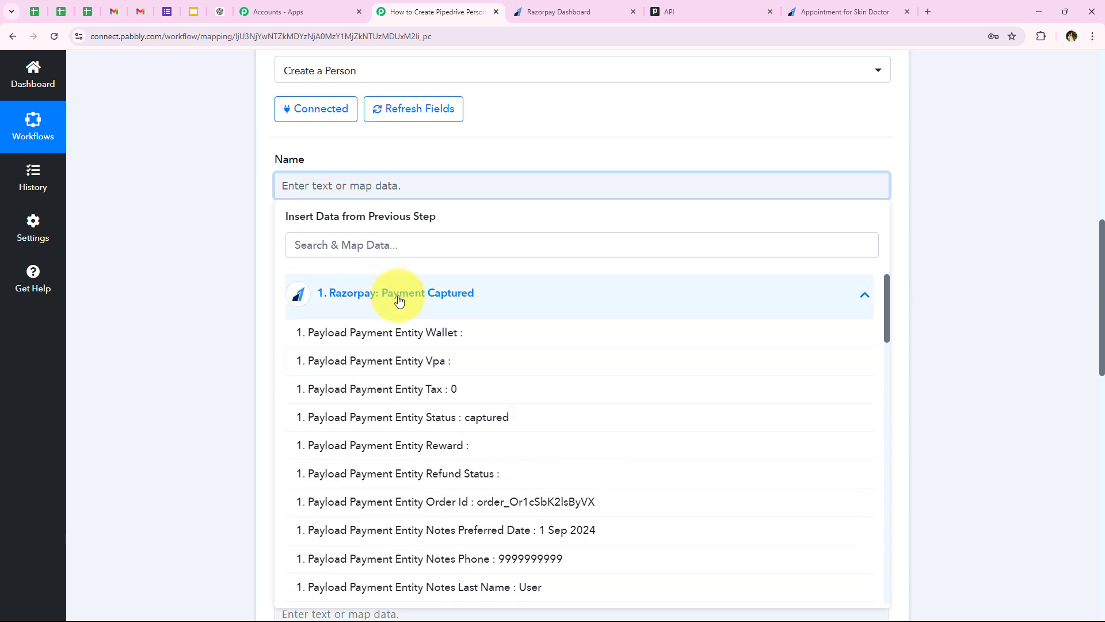
{"action": "left_click", "coordinate": [298, 293]}
{"action": "left_click", "coordinate": [236, 198]}
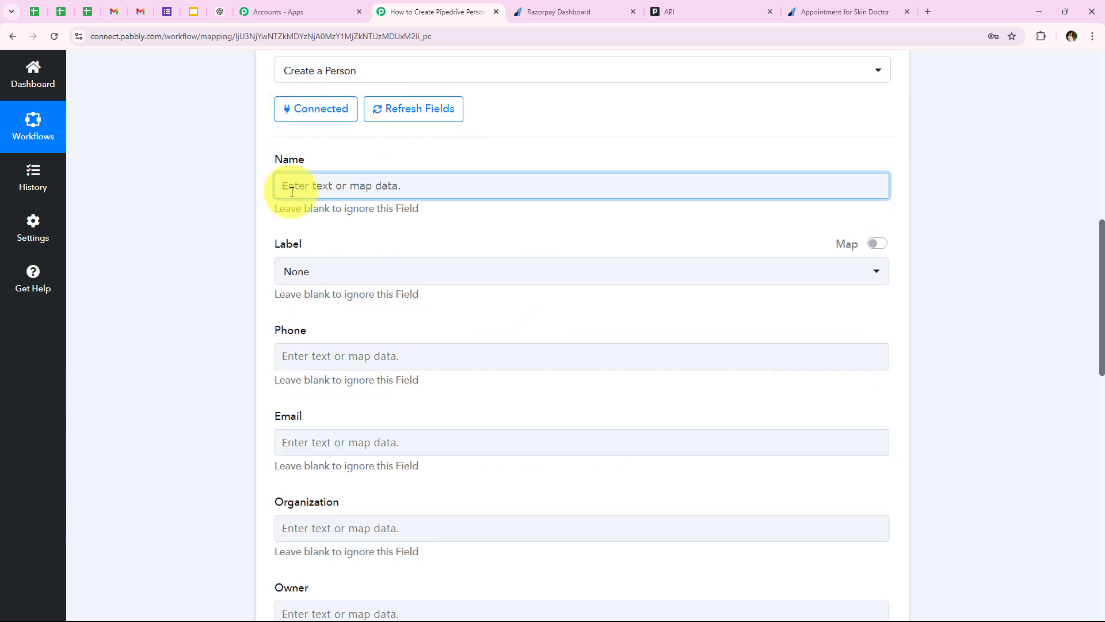
Replace the Demo User text in Name with the payer's Notes First Name and Notes Last Name.
{"action": "left_click", "coordinate": [292, 191]}
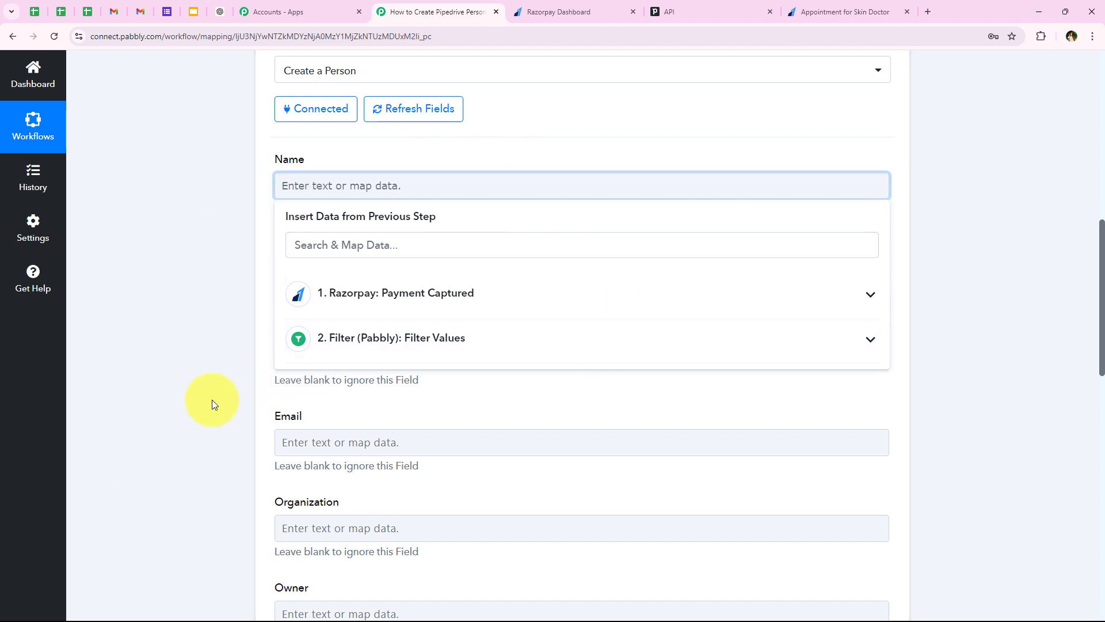
{"action": "double_click", "coordinate": [282, 158]}
{"action": "left_click", "coordinate": [316, 178]}
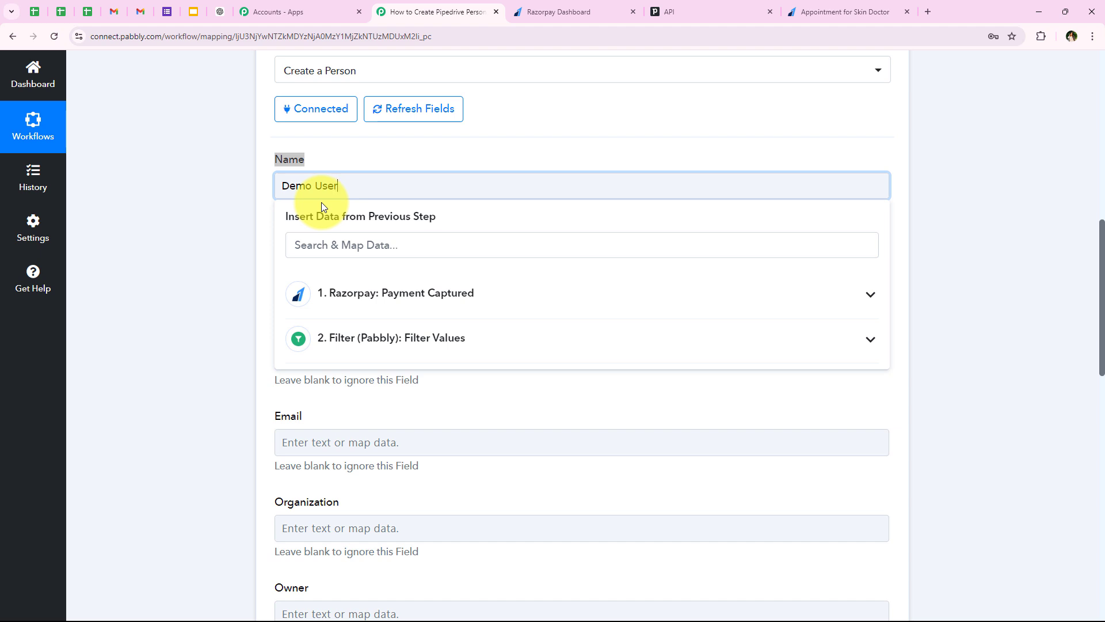
{"action": "left_click", "coordinate": [220, 171]}
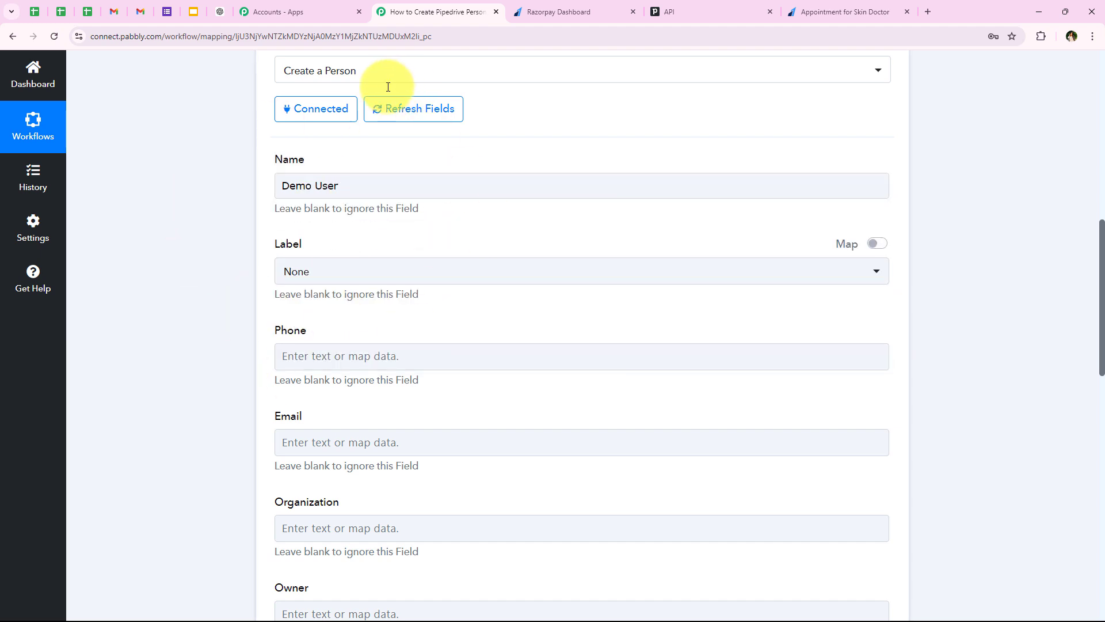
{"action": "triple_click", "coordinate": [365, 183]}
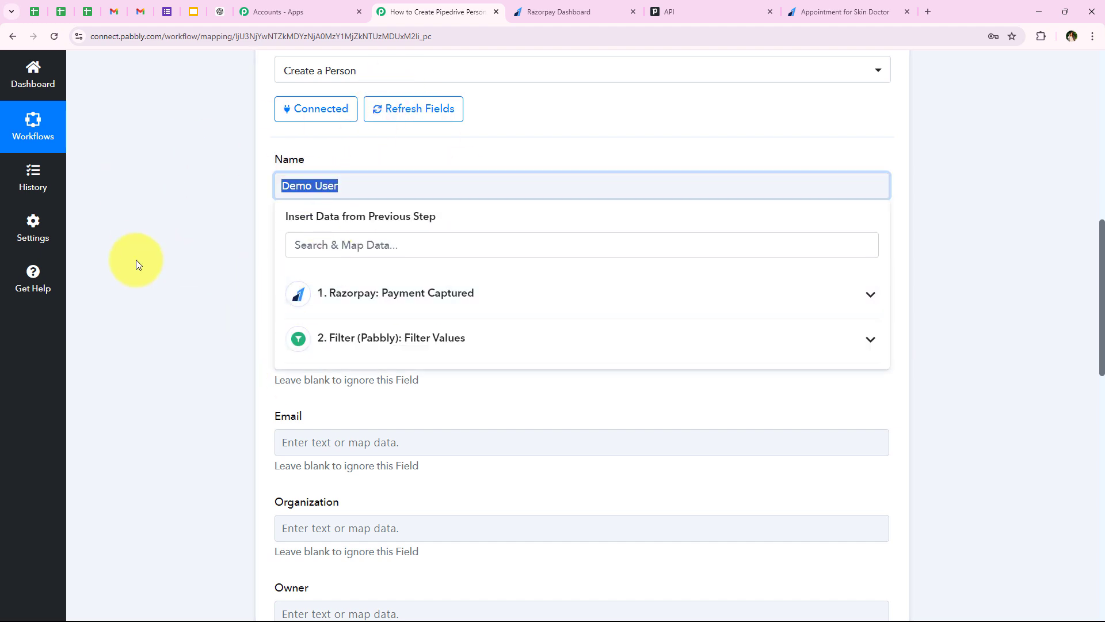
{"action": "key", "text": "BackSpace"}
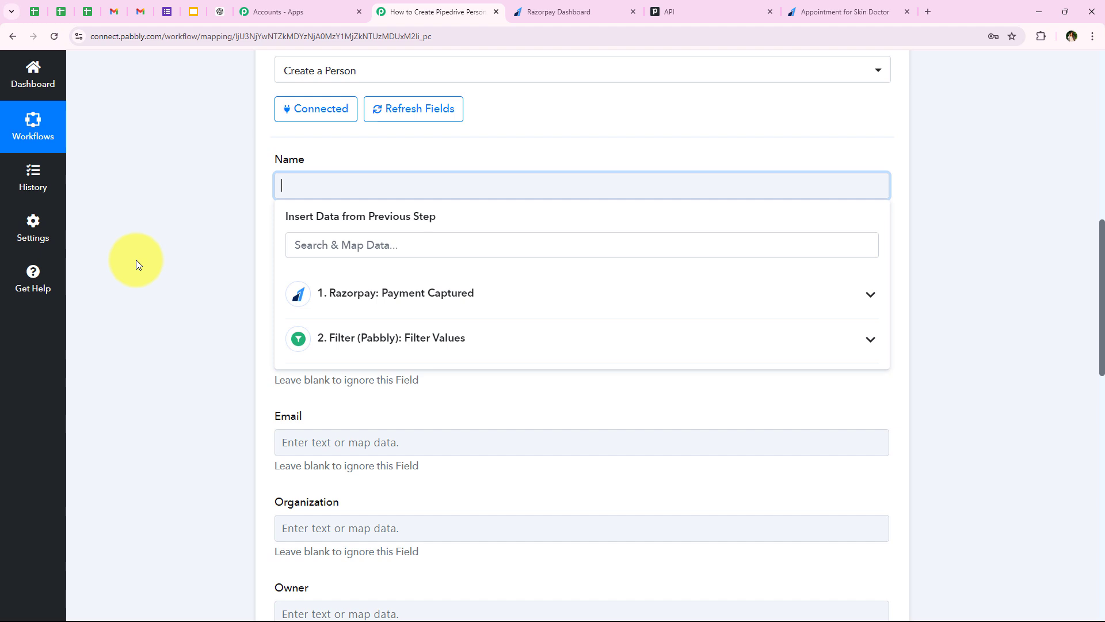
{"action": "left_click", "coordinate": [352, 242]}
{"action": "type", "text": "name"}
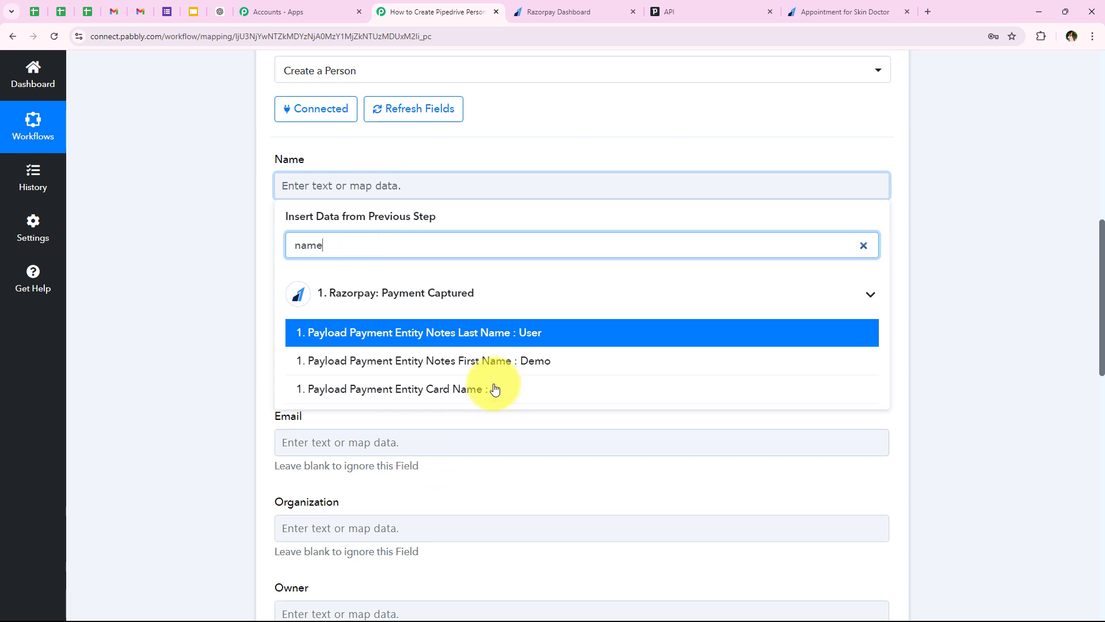
{"action": "left_click", "coordinate": [520, 364]}
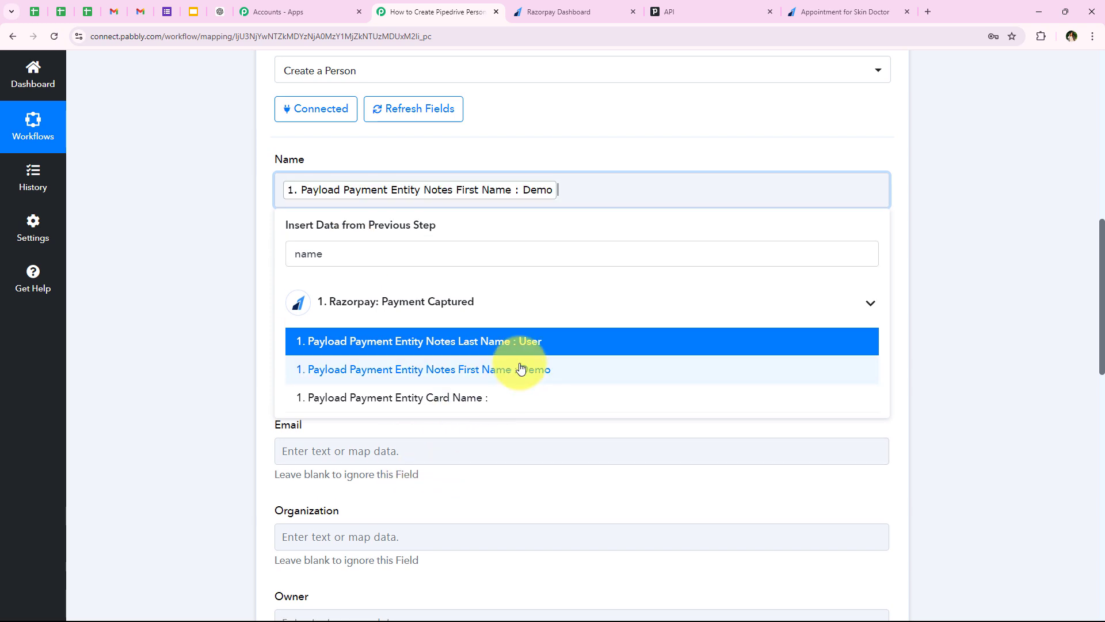
{"action": "left_click", "coordinate": [518, 341]}
{"action": "left_click", "coordinate": [254, 265]}
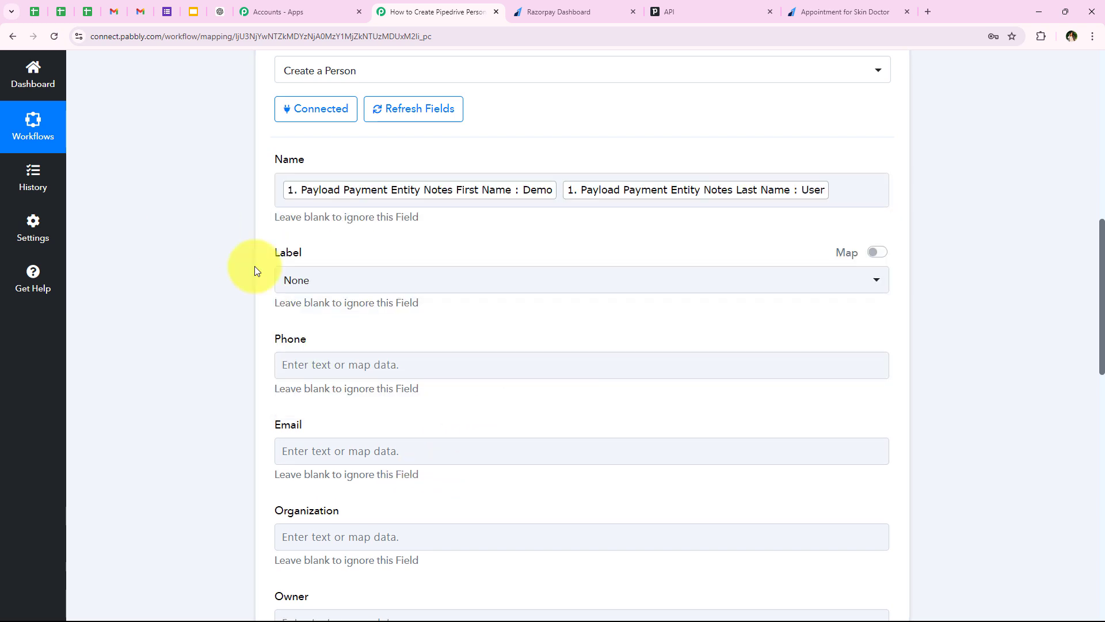
{"action": "left_click", "coordinate": [200, 210]}
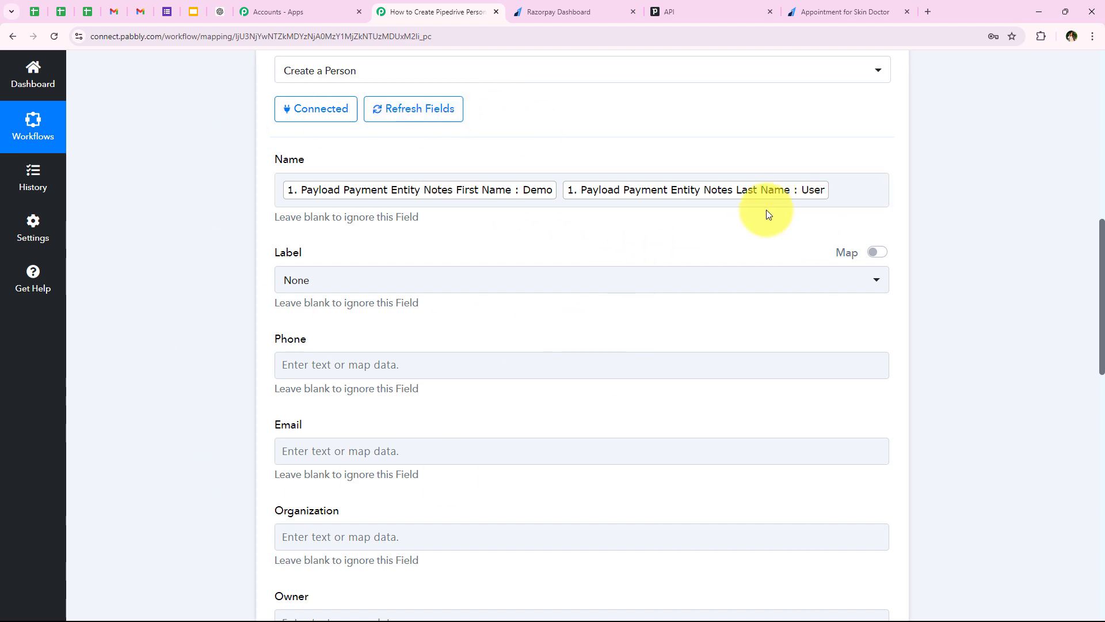
Choose Customer from the Label dropdown for the new Pipedrive person.
{"action": "scroll", "coordinate": [194, 357], "scroll_direction": "down", "scroll_amount": 1}
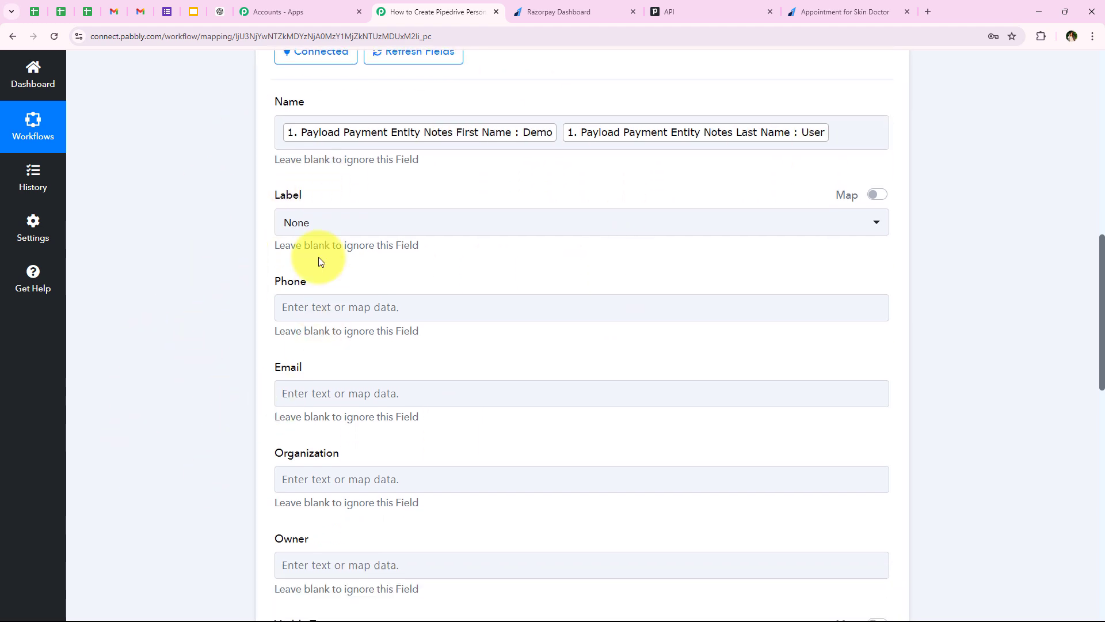
{"action": "left_click", "coordinate": [306, 228]}
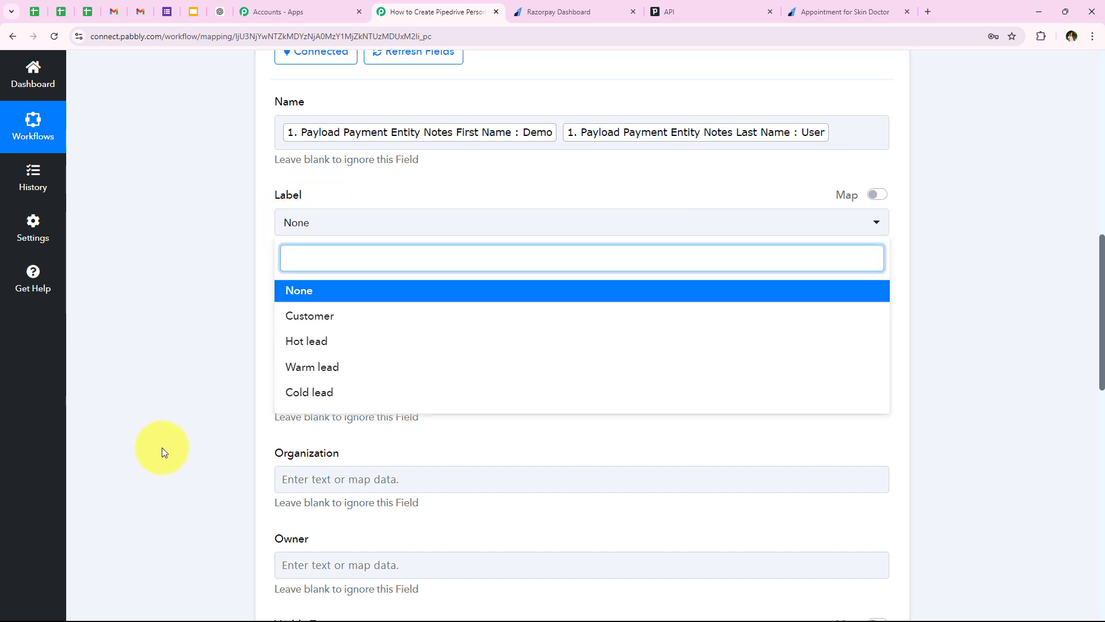
{"action": "left_click", "coordinate": [309, 326]}
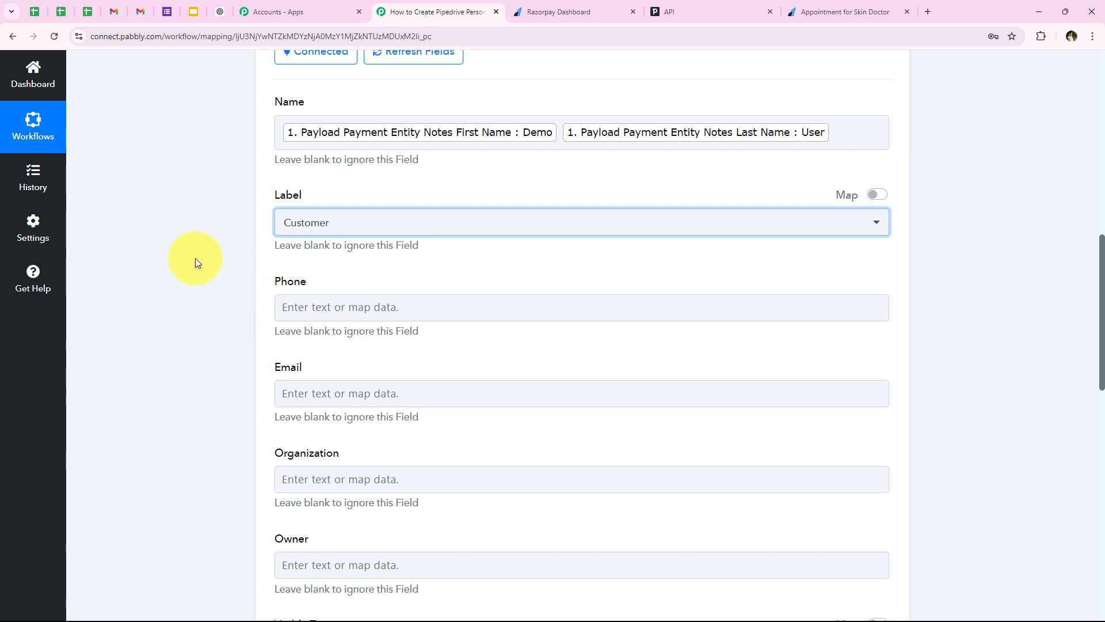
{"action": "scroll", "coordinate": [196, 262], "scroll_direction": "down", "scroll_amount": 1}
{"action": "left_click_drag", "start_coordinate": [274, 230], "coordinate": [310, 230]}
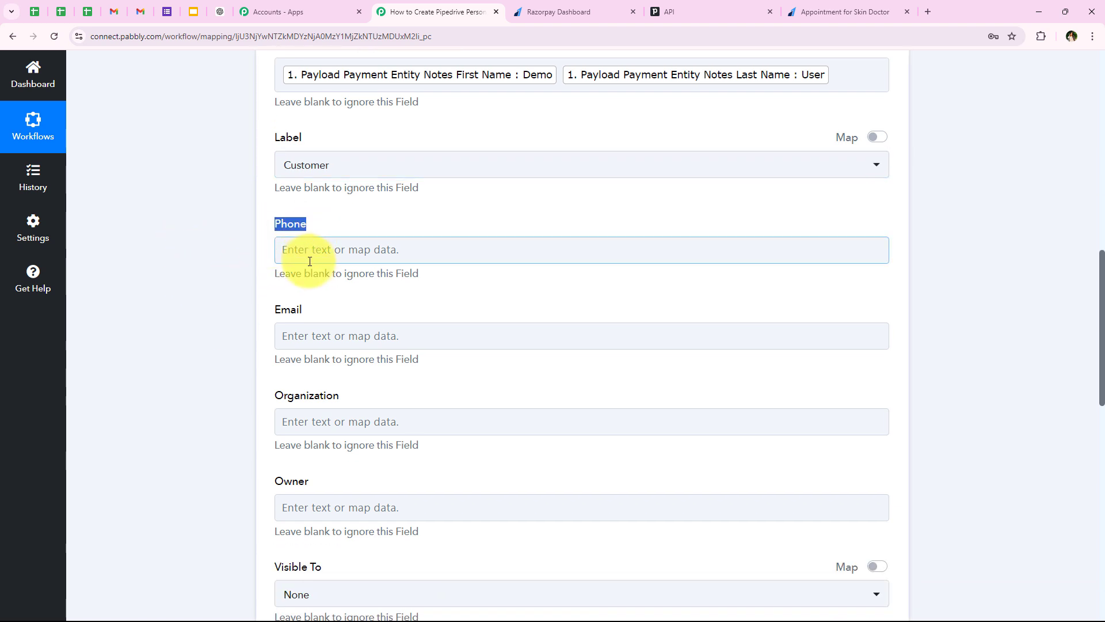
{"action": "left_click", "coordinate": [224, 261]}
{"action": "left_click", "coordinate": [320, 253]}
{"action": "left_click", "coordinate": [320, 253]}
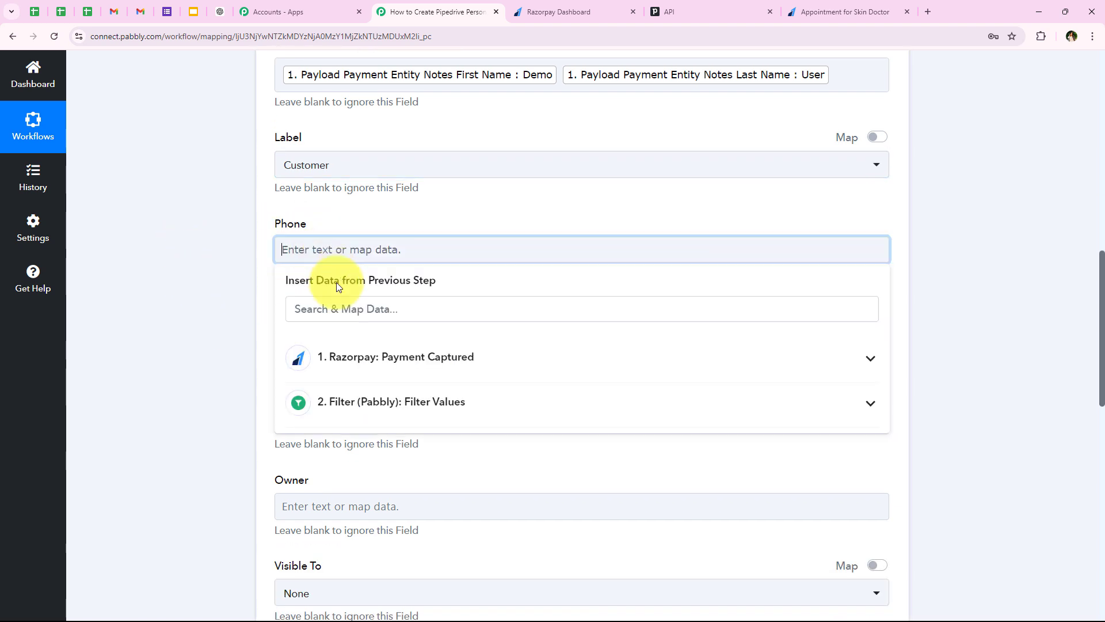
{"action": "left_click", "coordinate": [360, 309]}
{"action": "left_click", "coordinate": [333, 252]}
{"action": "left_click", "coordinate": [368, 299]}
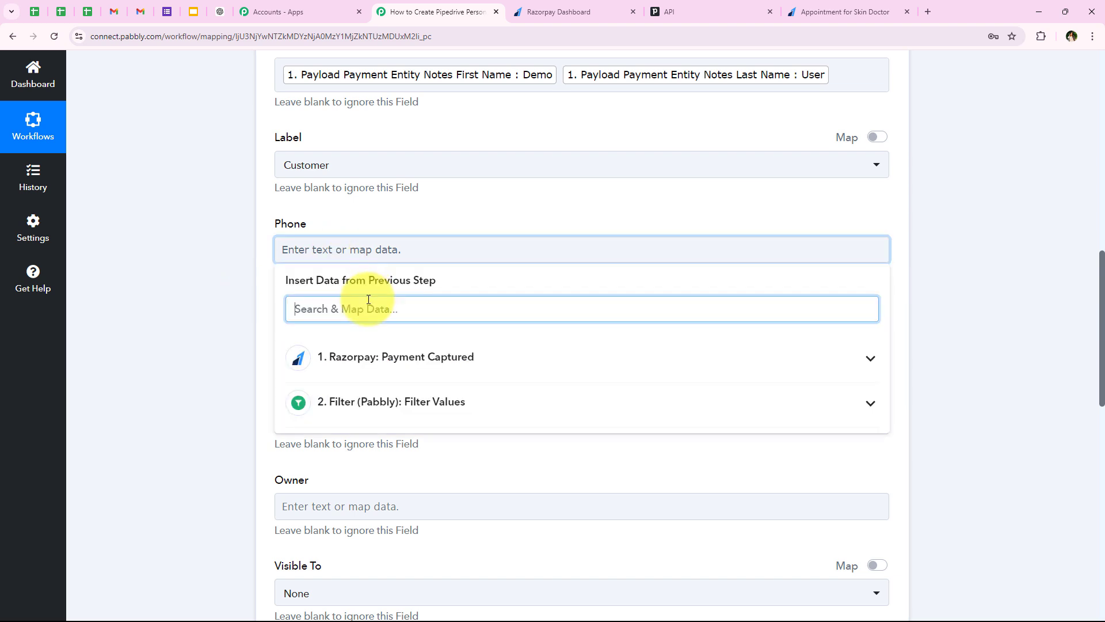
{"action": "type", "text": "pho"}
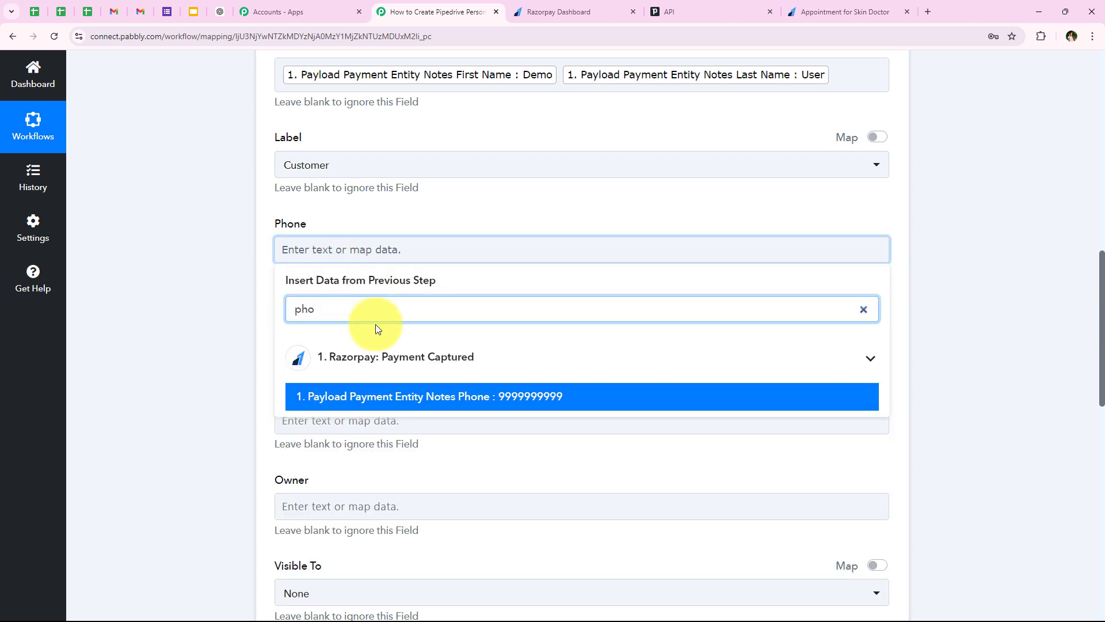
{"action": "left_click", "coordinate": [455, 396]}
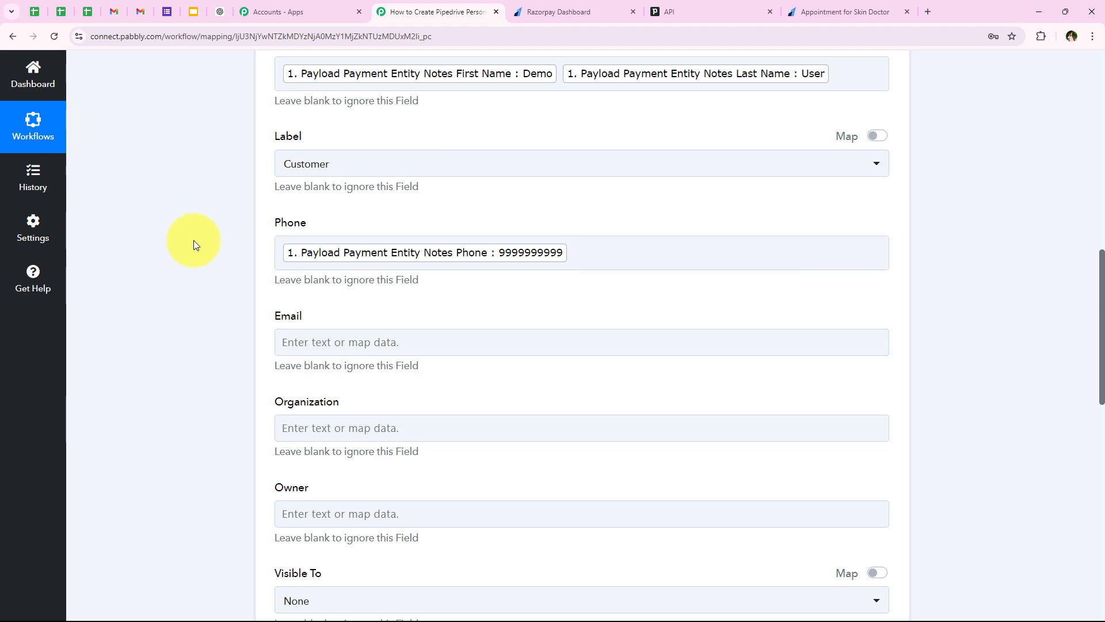
{"action": "scroll", "coordinate": [193, 240], "scroll_direction": "down", "scroll_amount": 3}
{"action": "left_click", "coordinate": [345, 168]}
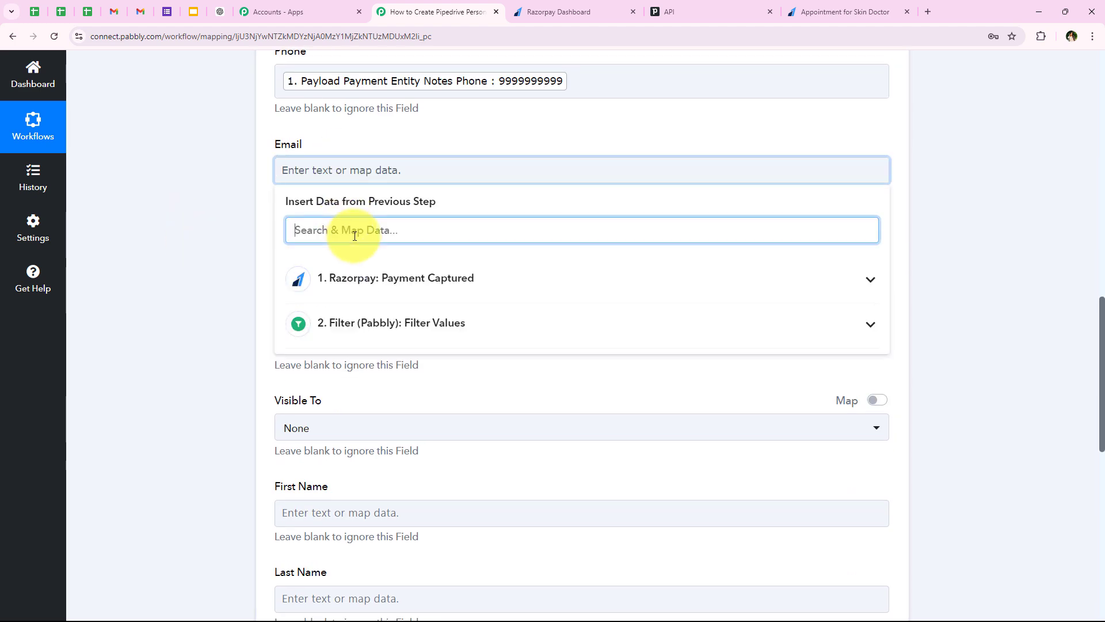
{"action": "type", "text": "em"}
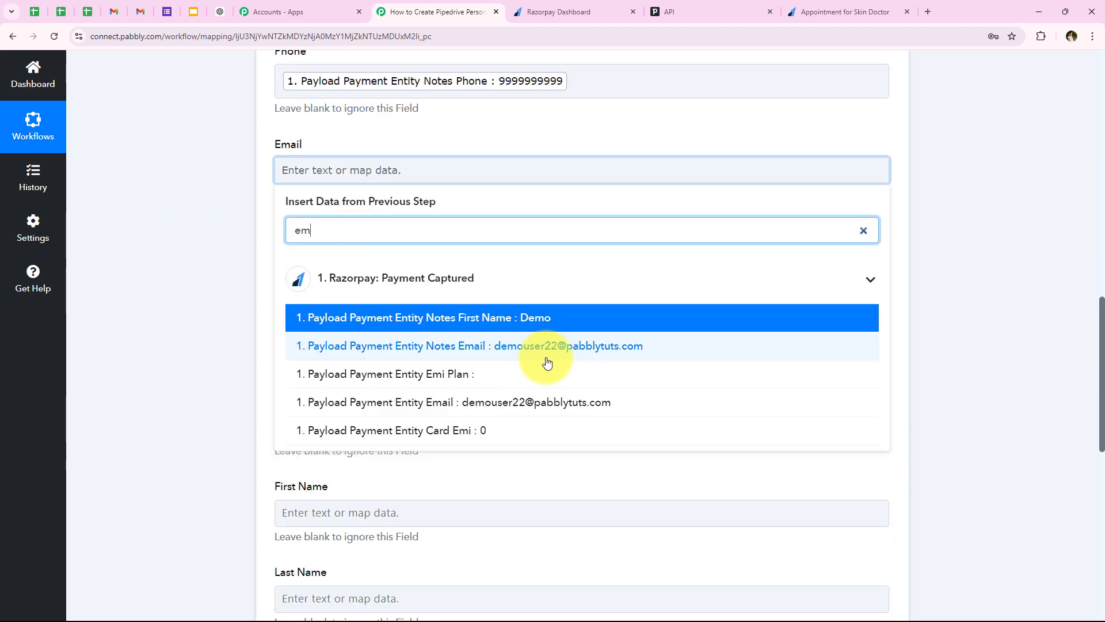
{"action": "left_click", "coordinate": [547, 361]}
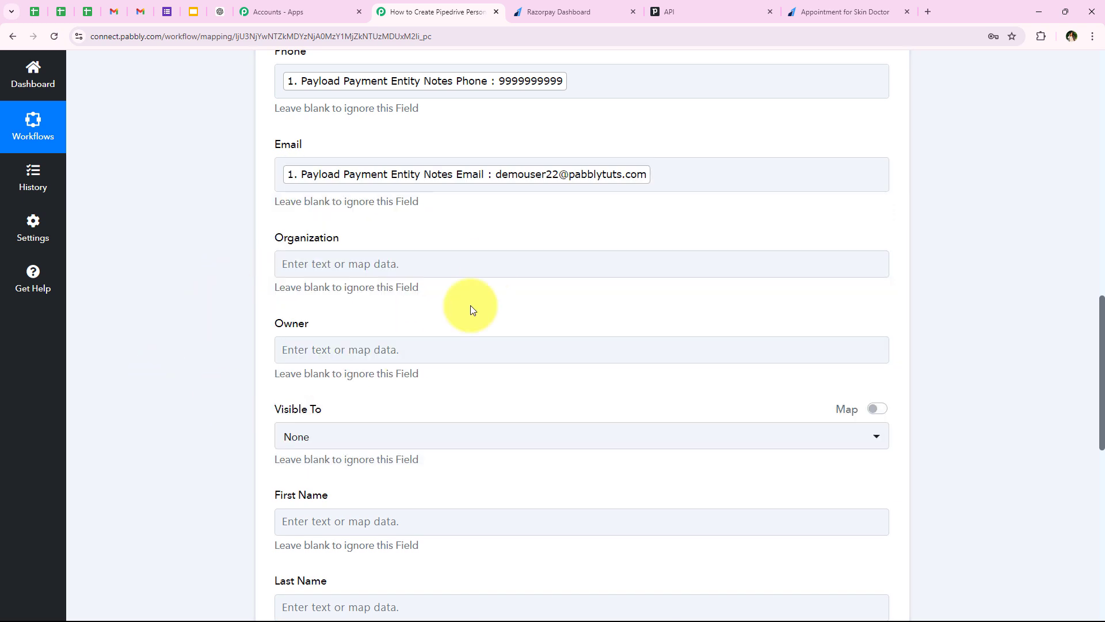
{"action": "left_click_drag", "start_coordinate": [417, 240], "coordinate": [402, 242]}
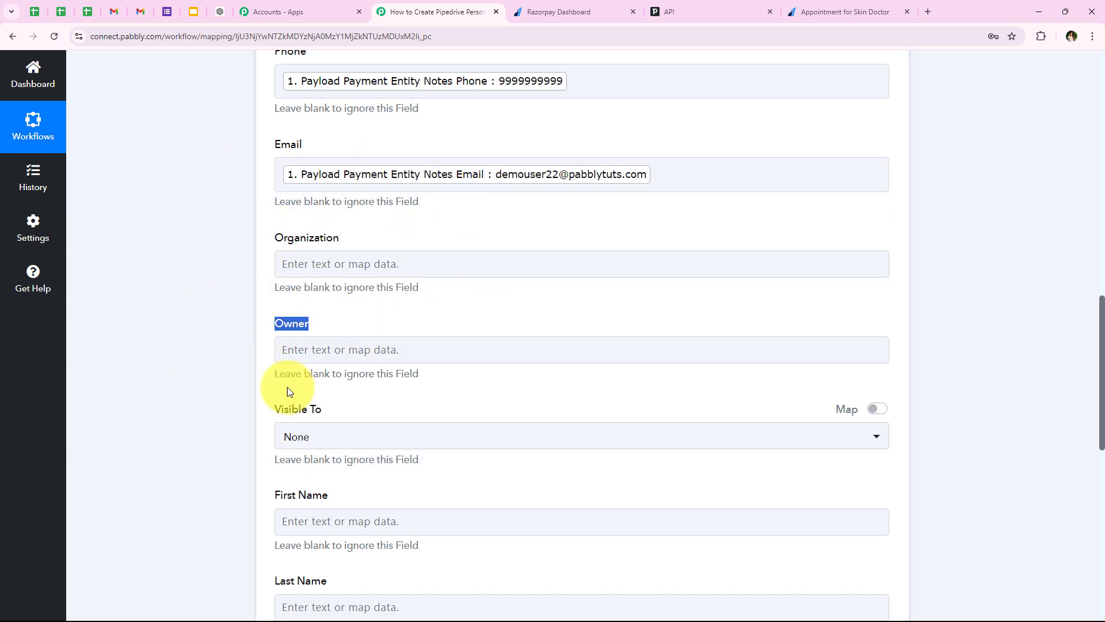
{"action": "scroll", "coordinate": [368, 413], "scroll_direction": "down", "scroll_amount": 1}
{"action": "left_click", "coordinate": [338, 380]}
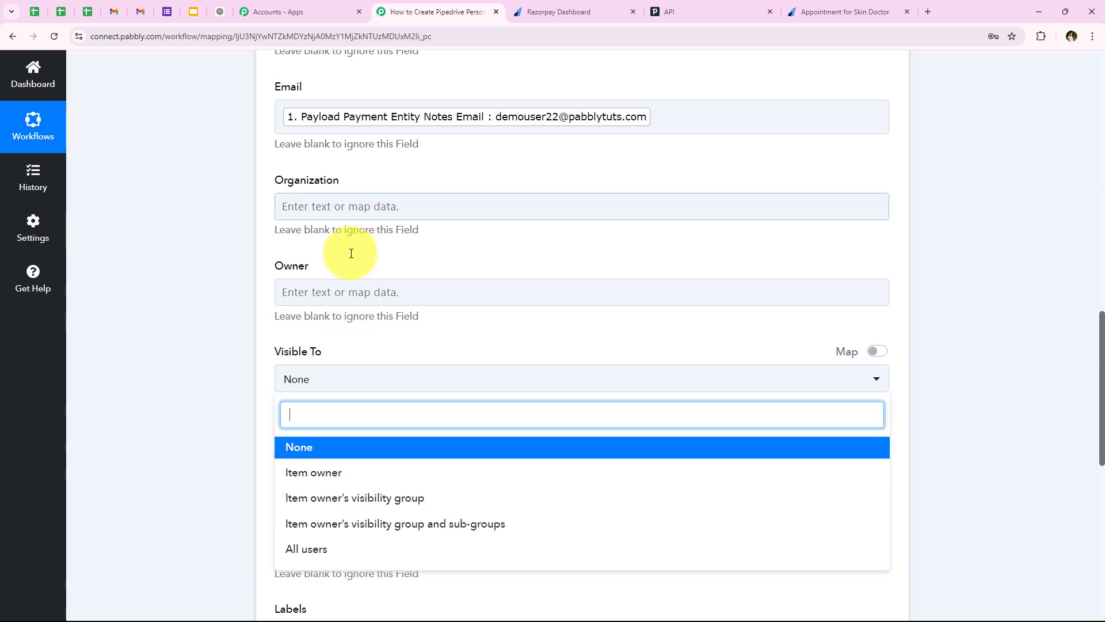
{"action": "left_click", "coordinate": [214, 406]}
{"action": "scroll", "coordinate": [333, 217], "scroll_direction": "down", "scroll_amount": 3}
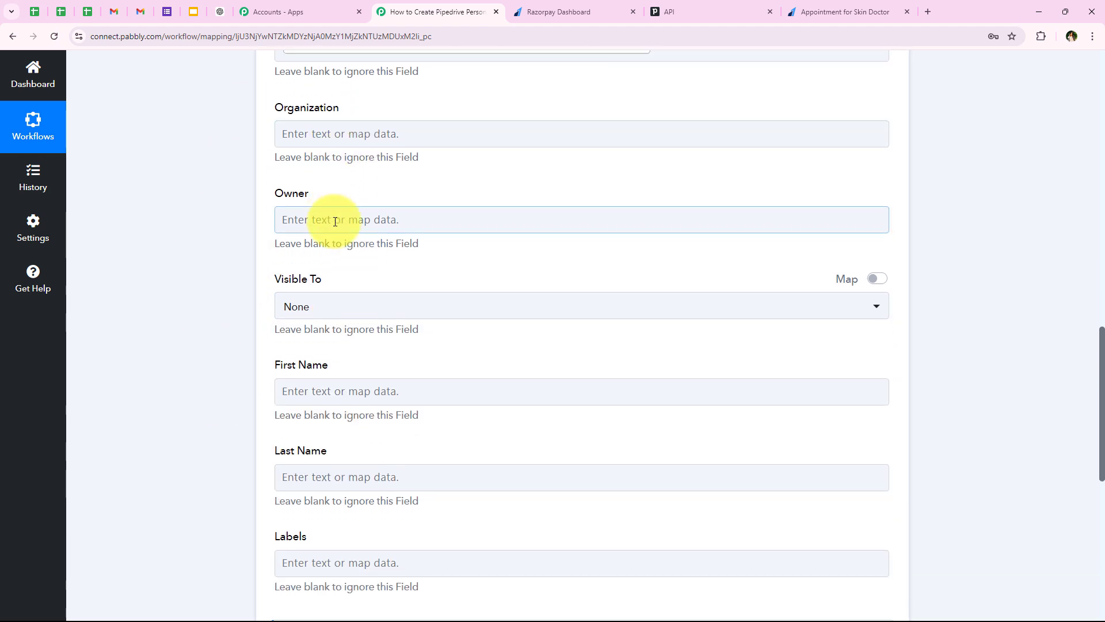
{"action": "left_click", "coordinate": [306, 289]}
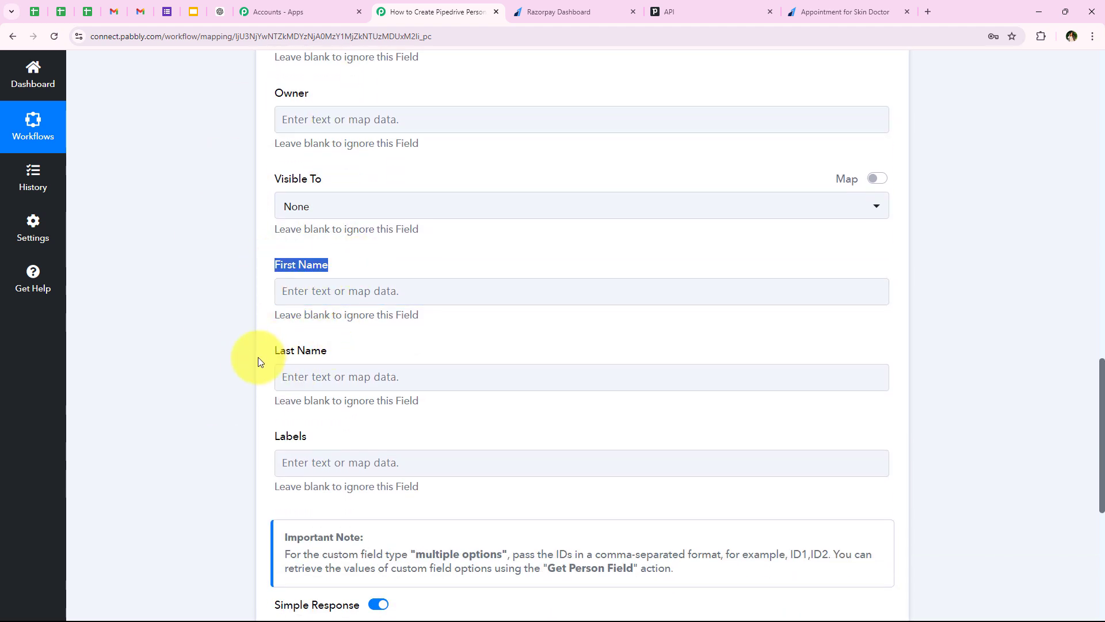
{"action": "left_click", "coordinate": [122, 406]}
{"action": "scroll", "coordinate": [160, 407], "scroll_direction": "up", "scroll_amount": 11}
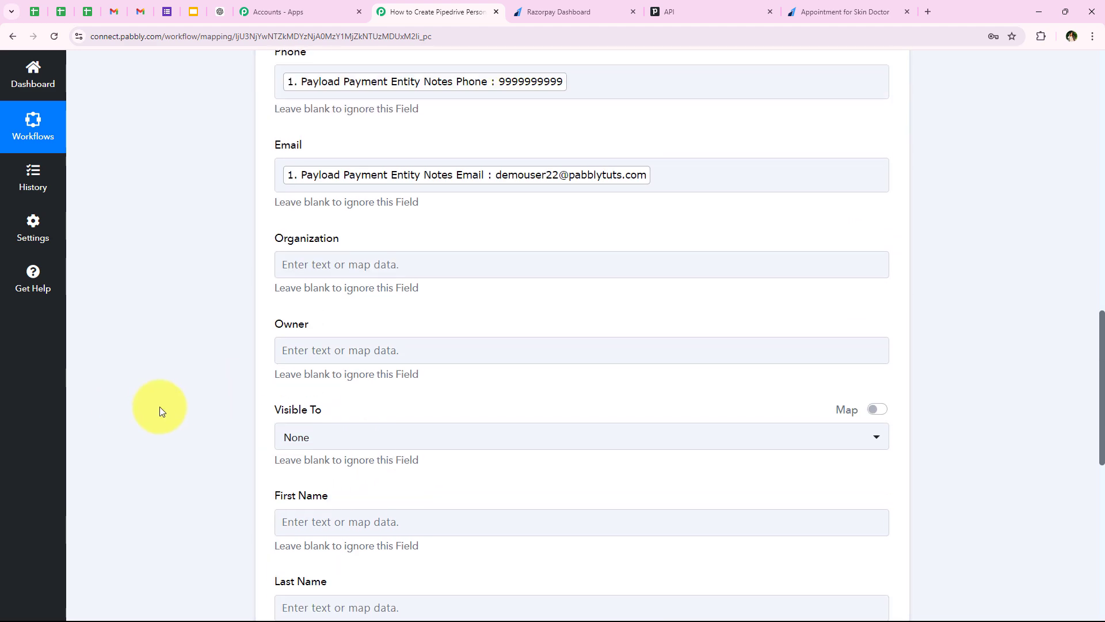
{"action": "scroll", "coordinate": [182, 395], "scroll_direction": "down", "scroll_amount": 9}
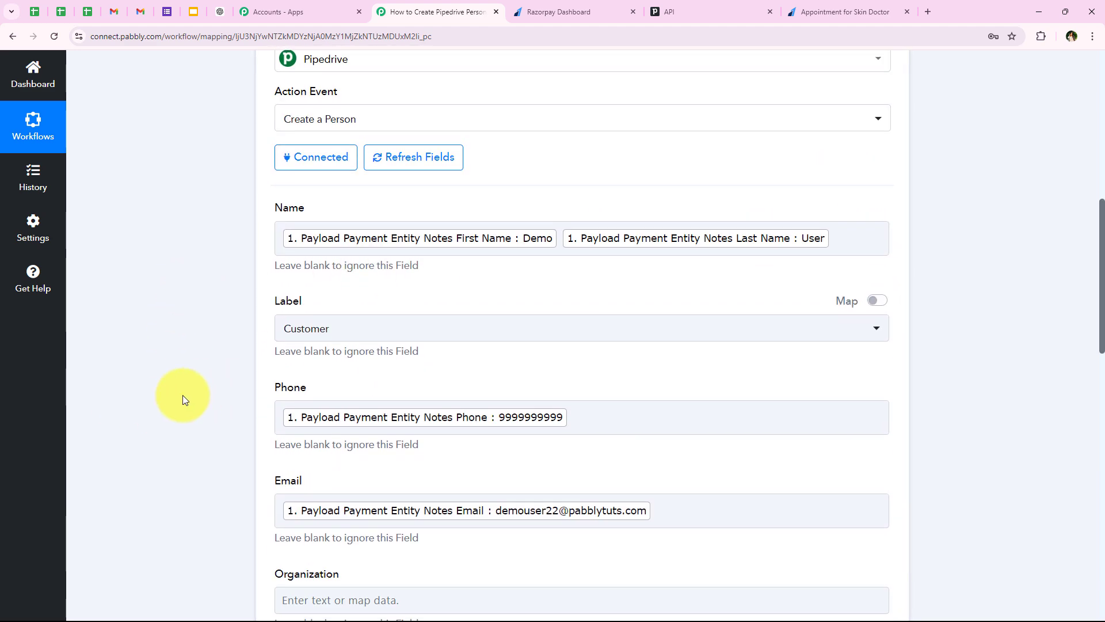
{"action": "scroll", "coordinate": [182, 395], "scroll_direction": "down", "scroll_amount": 3}
{"action": "scroll", "coordinate": [182, 395], "scroll_direction": "up", "scroll_amount": 4}
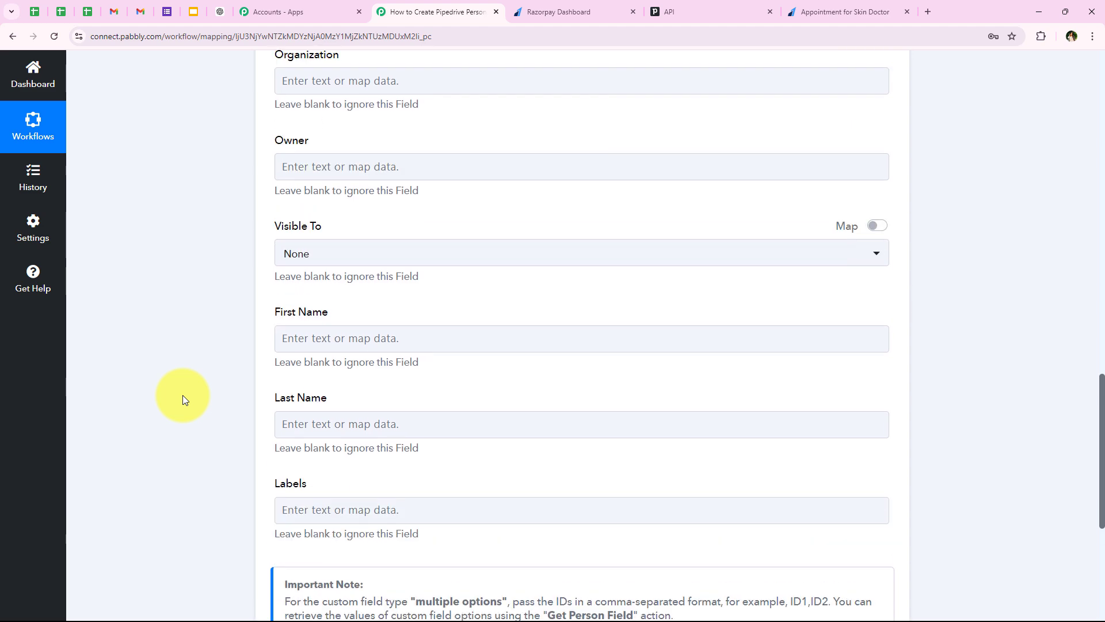
{"action": "scroll", "coordinate": [182, 394], "scroll_direction": "down", "scroll_amount": 7}
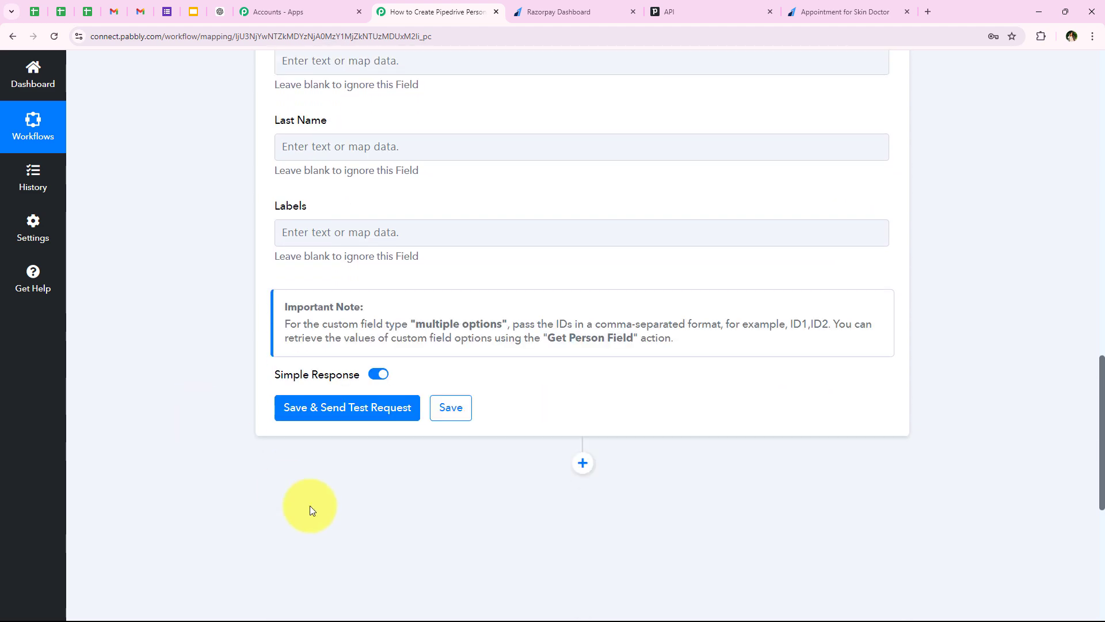
{"action": "left_click", "coordinate": [354, 409]}
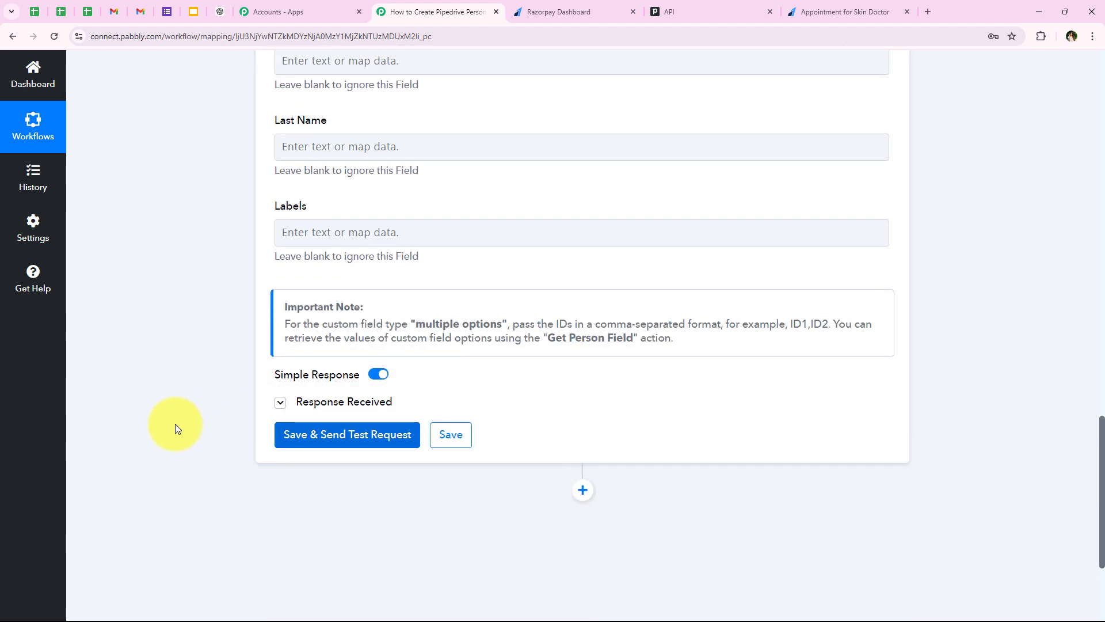
{"action": "scroll", "coordinate": [233, 219], "scroll_direction": "up", "scroll_amount": 2}
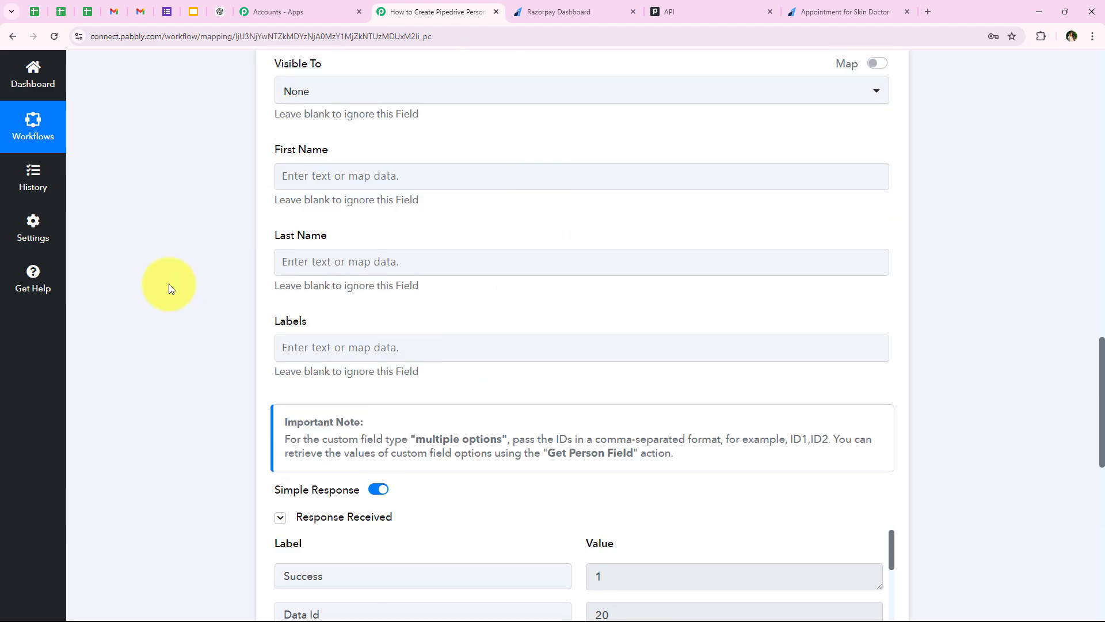
{"action": "scroll", "coordinate": [168, 286], "scroll_direction": "down", "scroll_amount": 4}
{"action": "scroll", "coordinate": [246, 338], "scroll_direction": "down", "scroll_amount": 2}
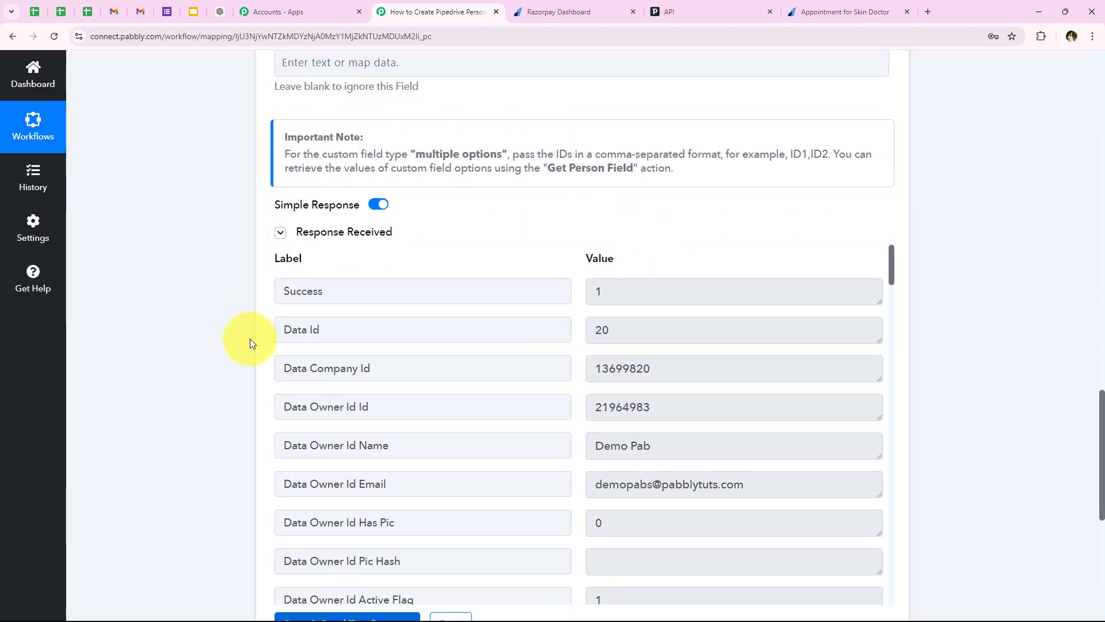
{"action": "scroll", "coordinate": [654, 354], "scroll_direction": "down", "scroll_amount": 5}
{"action": "scroll", "coordinate": [654, 352], "scroll_direction": "down", "scroll_amount": 3}
{"action": "scroll", "coordinate": [653, 352], "scroll_direction": "up", "scroll_amount": 2}
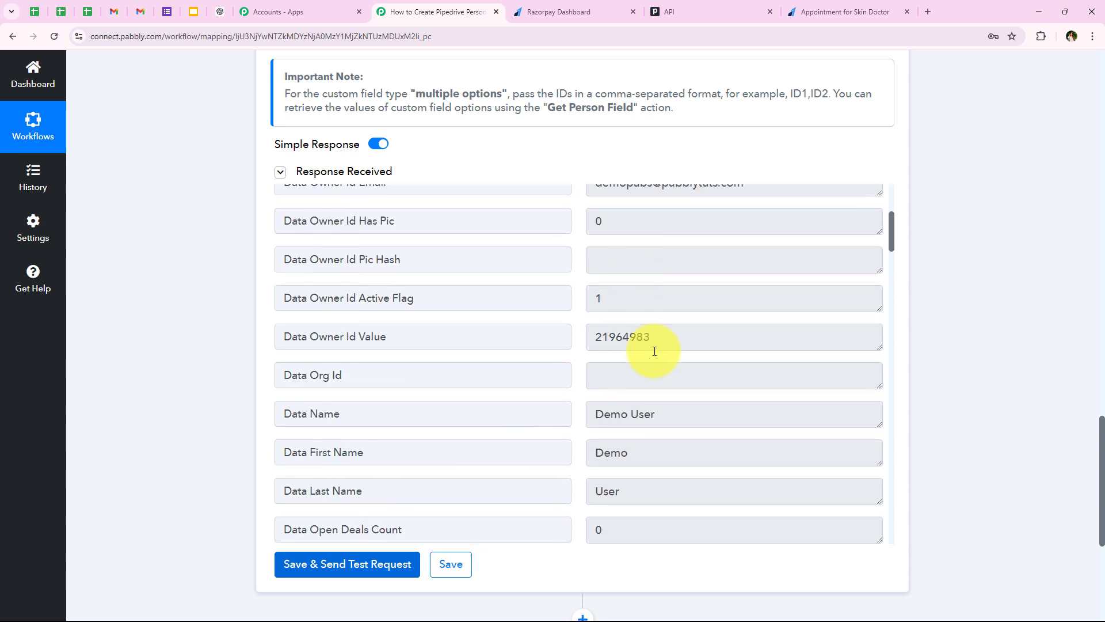
{"action": "scroll", "coordinate": [654, 352], "scroll_direction": "down", "scroll_amount": 5}
{"action": "scroll", "coordinate": [655, 353], "scroll_direction": "down", "scroll_amount": 12}
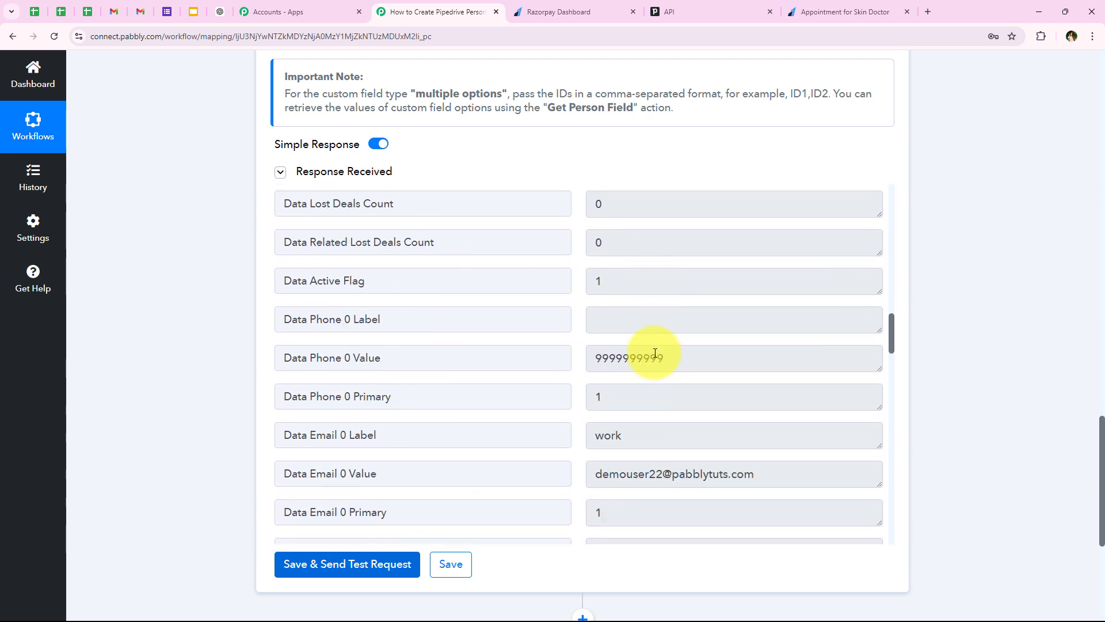
{"action": "left_click", "coordinate": [708, 290]}
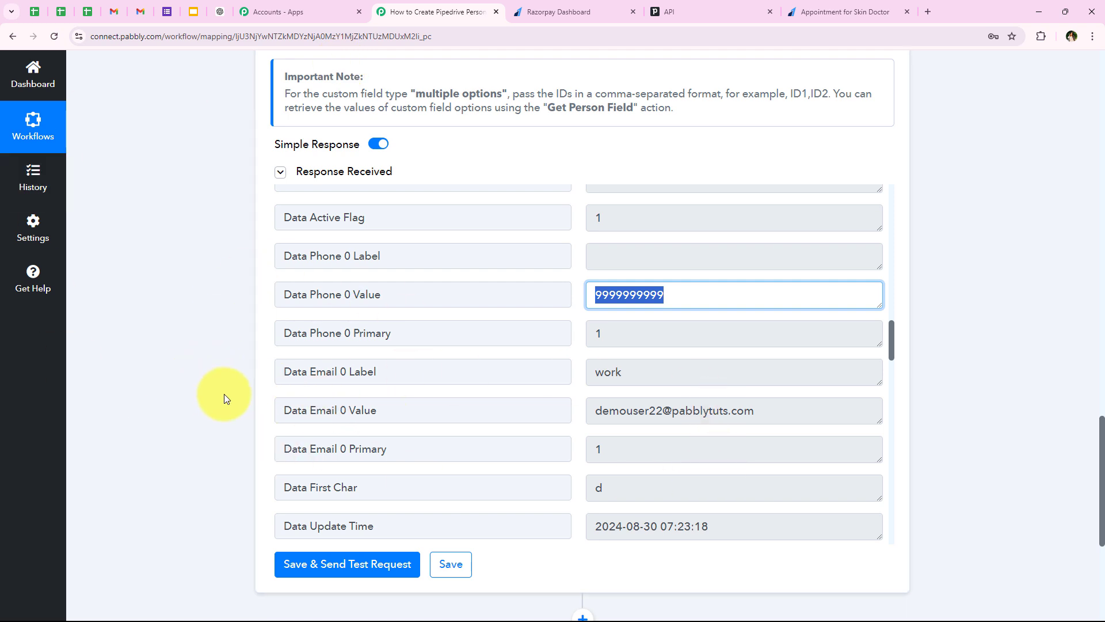
{"action": "middle_click", "coordinate": [207, 377]}
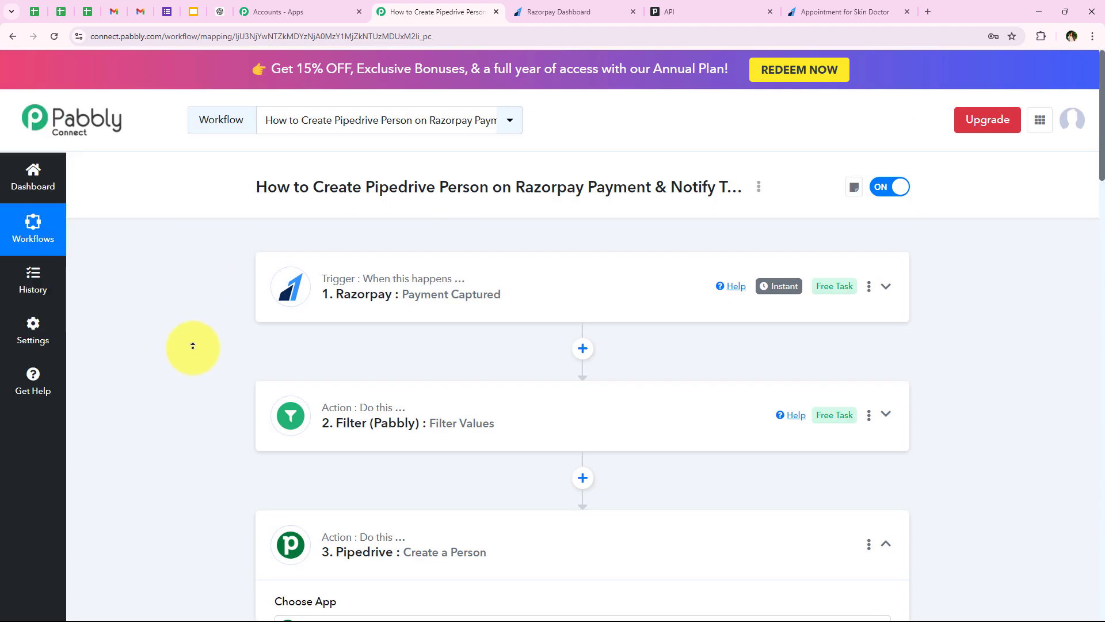
{"action": "left_click", "coordinate": [486, 522]}
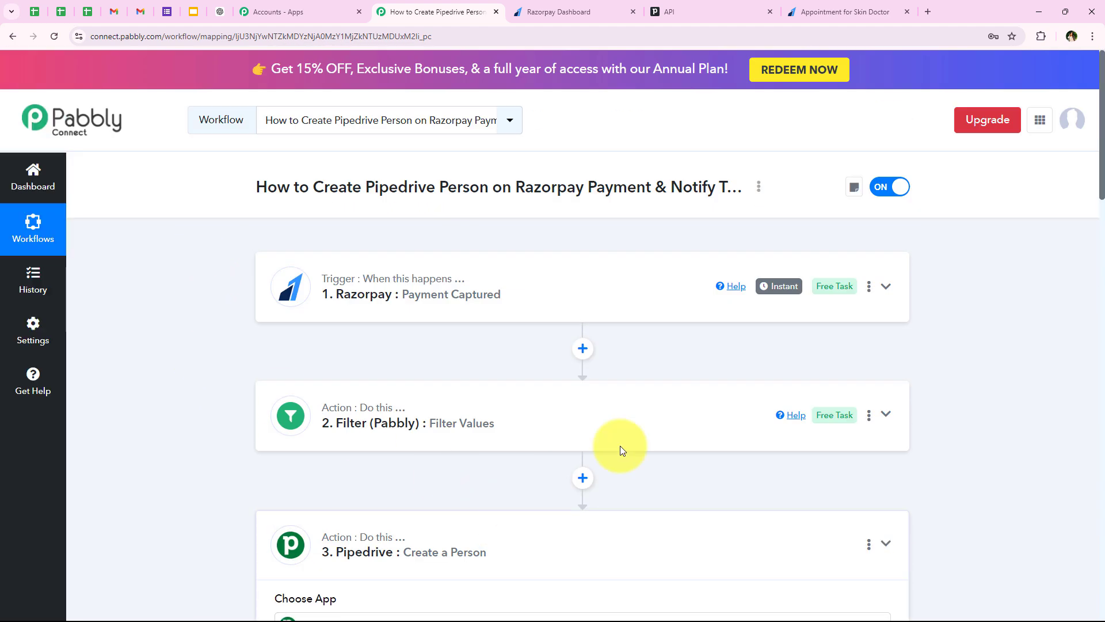
Find Demo User labelled Customer in Pipedrive's People list, close Bulk edit, and return to Pabbly.
{"action": "left_click", "coordinate": [667, 12]}
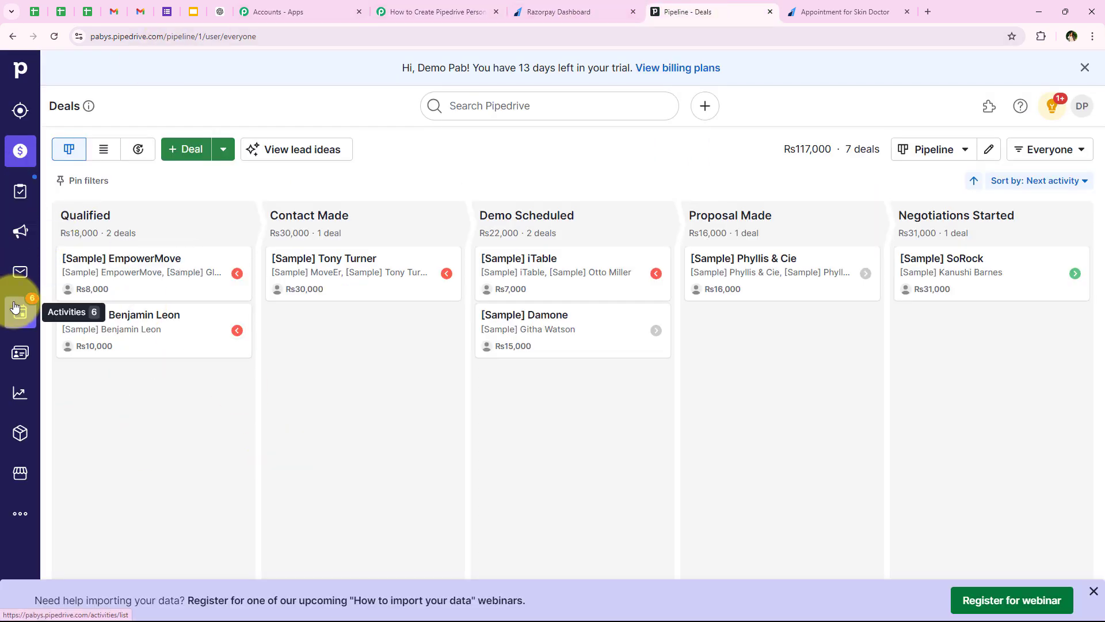
{"action": "left_click", "coordinate": [26, 353]}
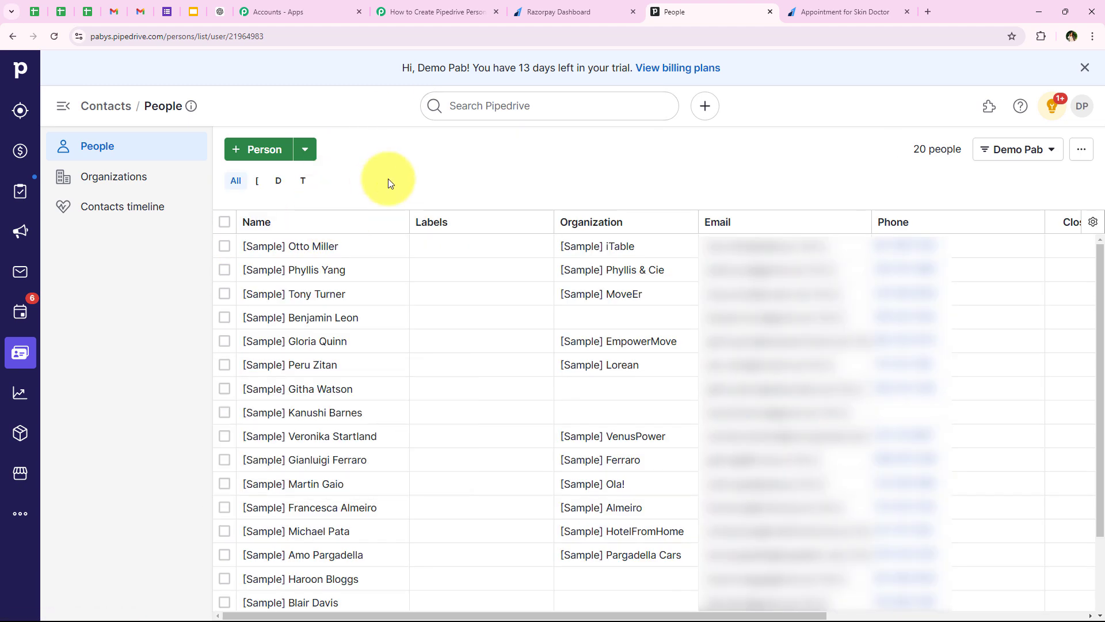
{"action": "scroll", "coordinate": [395, 323], "scroll_direction": "down", "scroll_amount": 2}
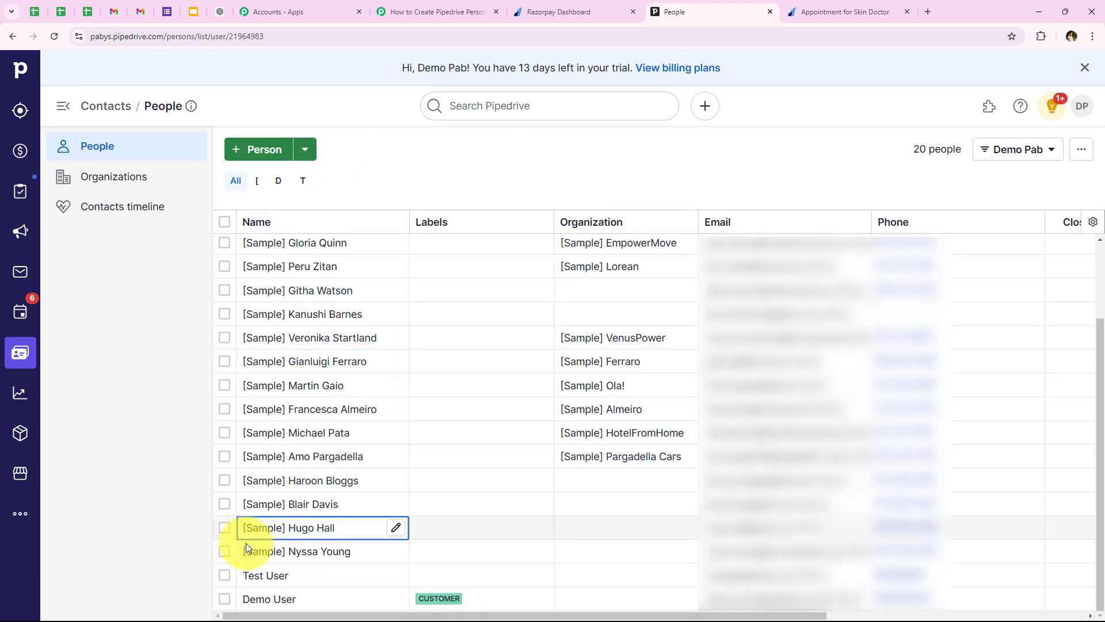
{"action": "left_click", "coordinate": [229, 600]}
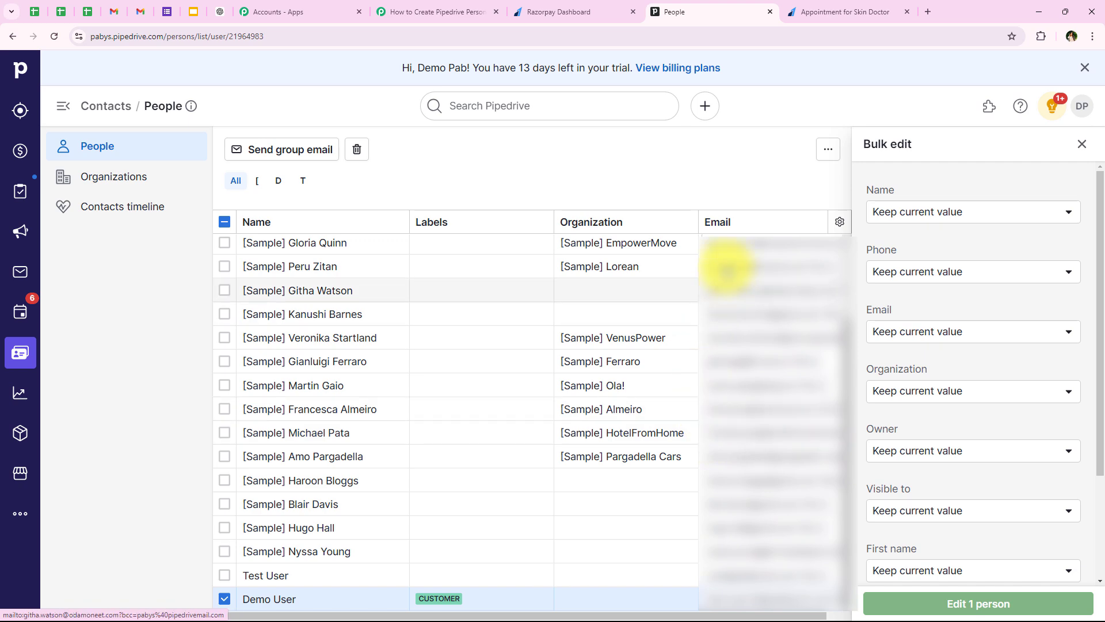
{"action": "left_click_drag", "start_coordinate": [774, 616], "coordinate": [271, 506]}
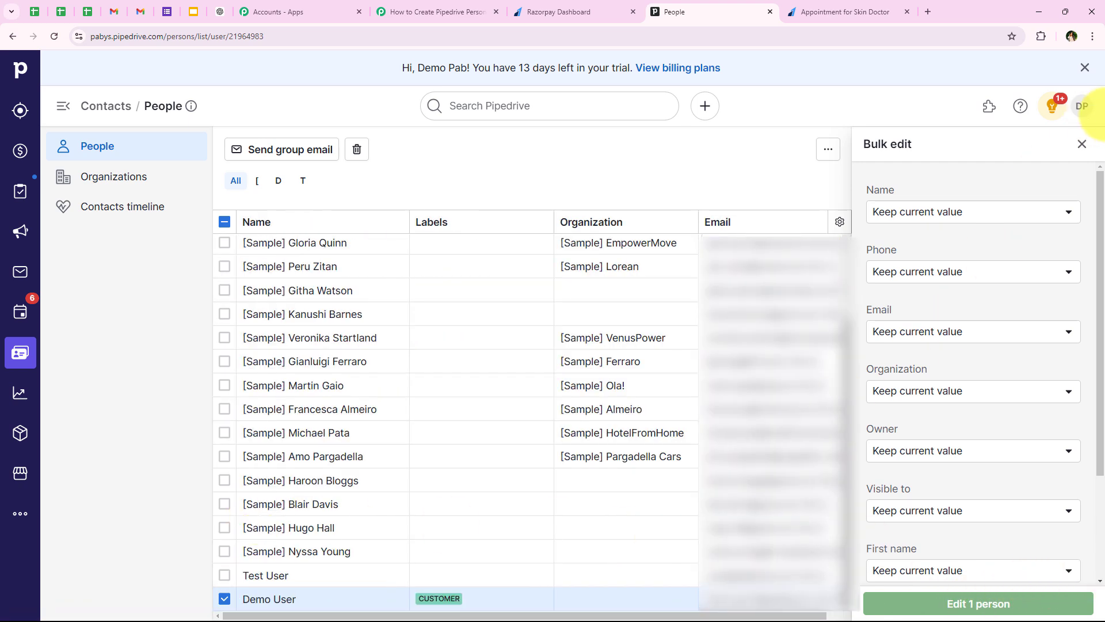
{"action": "left_click", "coordinate": [1081, 146]}
{"action": "left_click", "coordinate": [403, 11]}
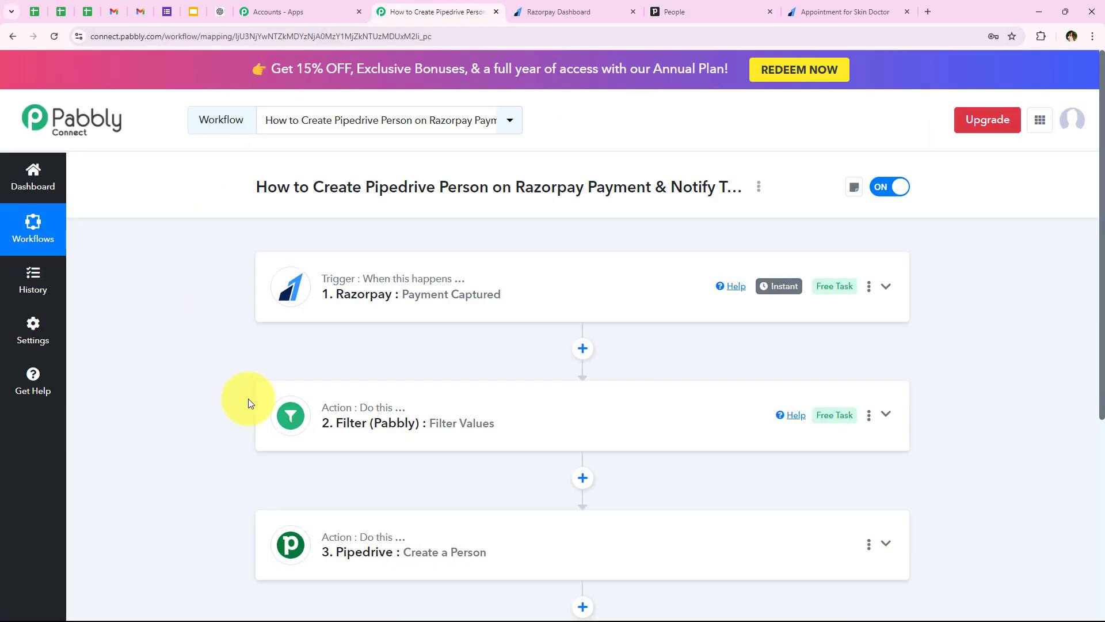
Add a Google Chat Hangout action step after Pipedrive with the Create Message event.
{"action": "scroll", "coordinate": [248, 400], "scroll_direction": "down", "scroll_amount": 5}
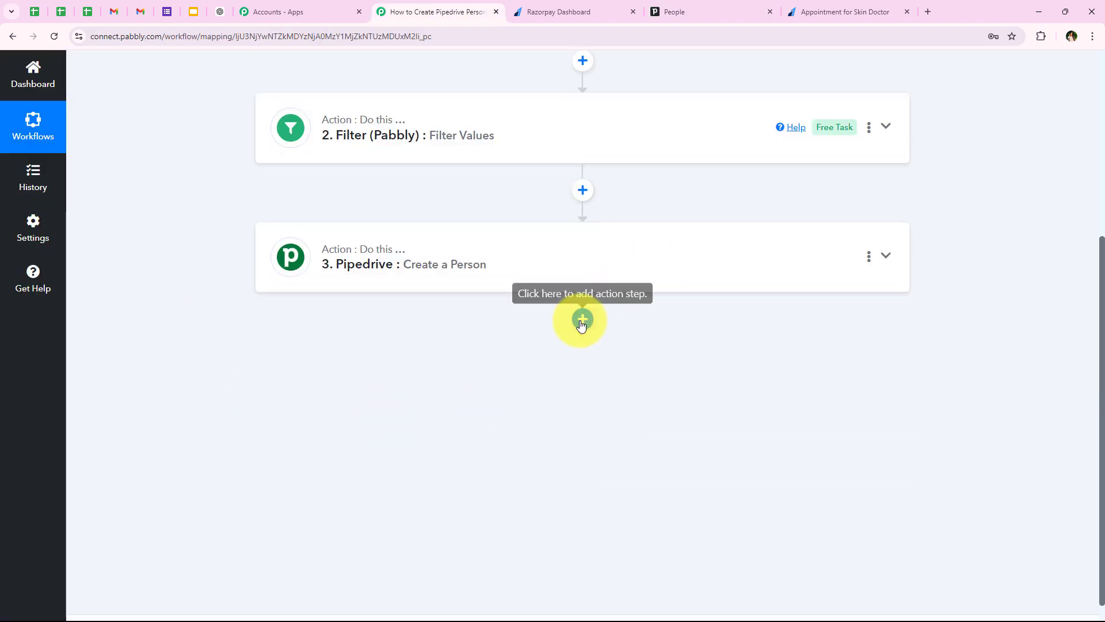
{"action": "left_click", "coordinate": [582, 317]}
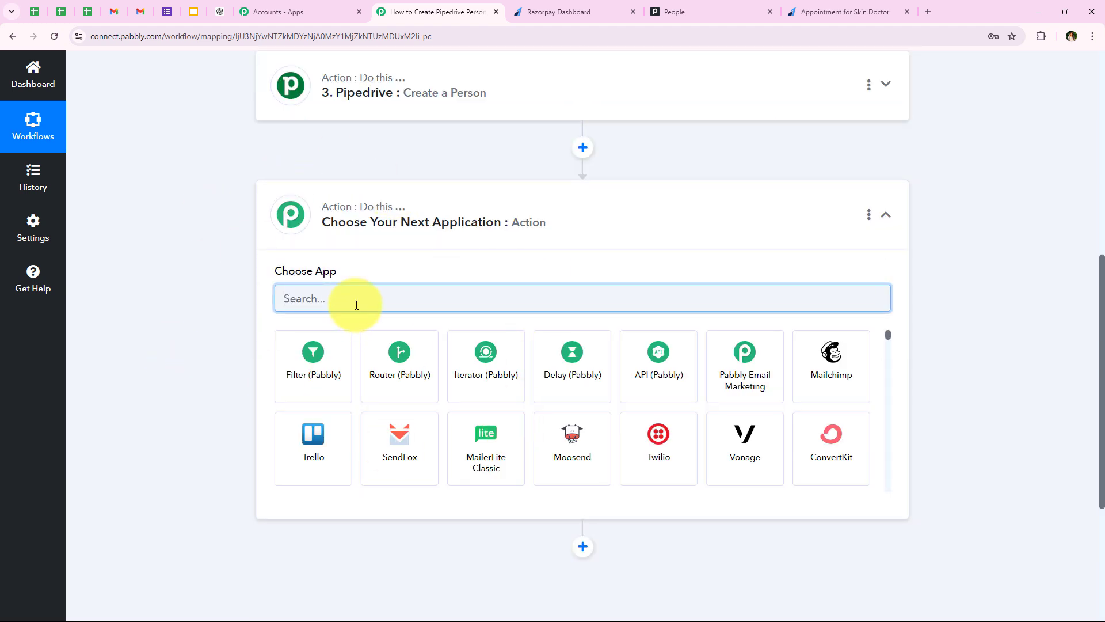
{"action": "type", "text": "Goo"}
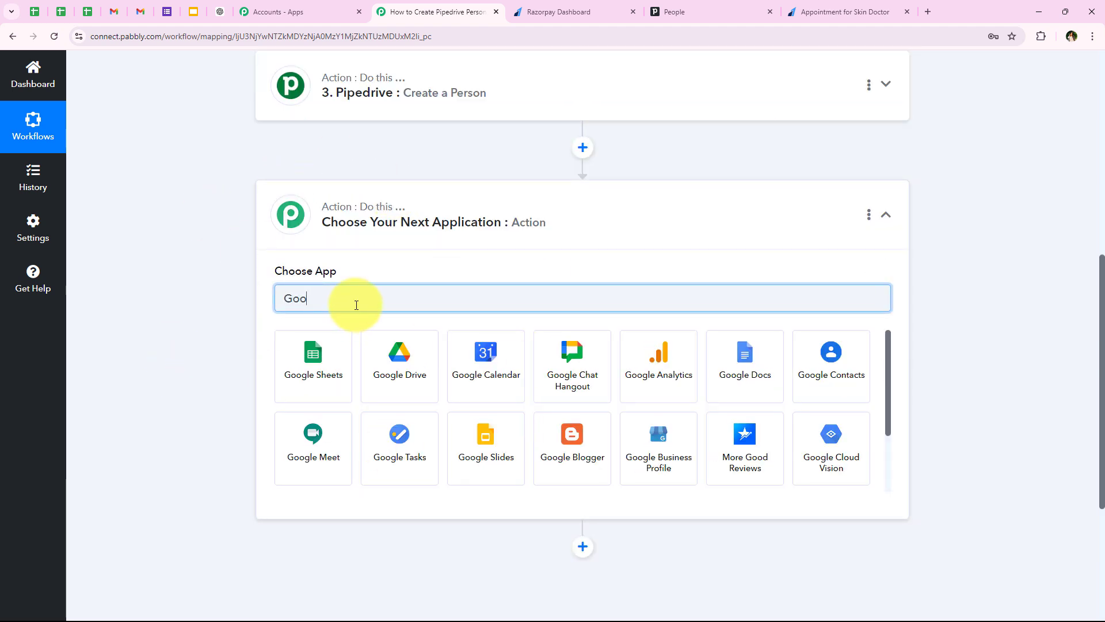
{"action": "type", "text": "gle Chat"}
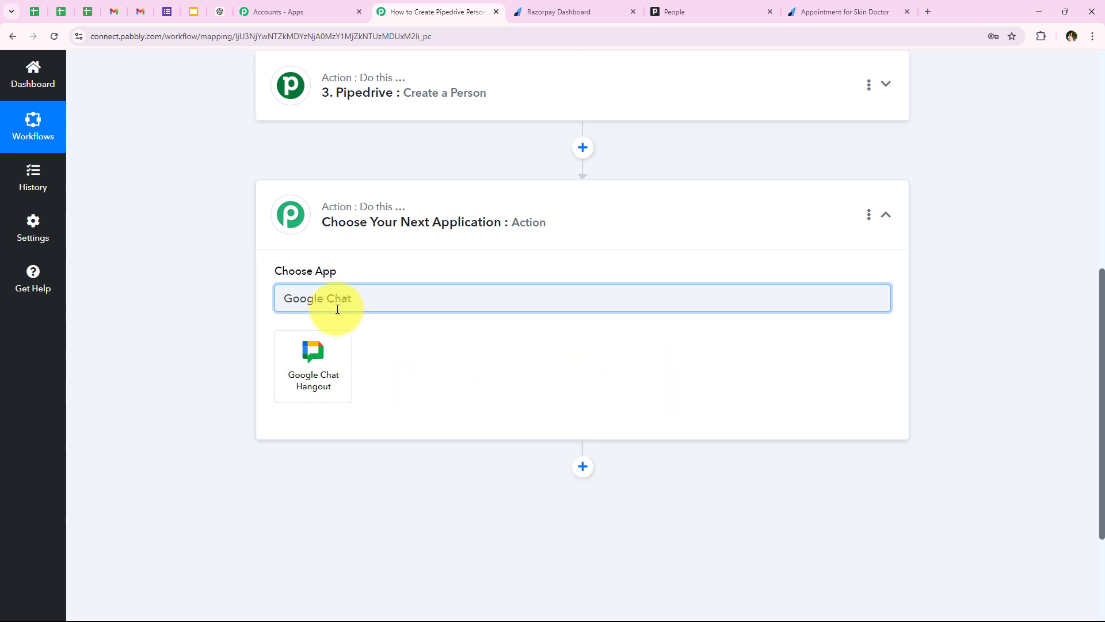
{"action": "left_click", "coordinate": [326, 339]}
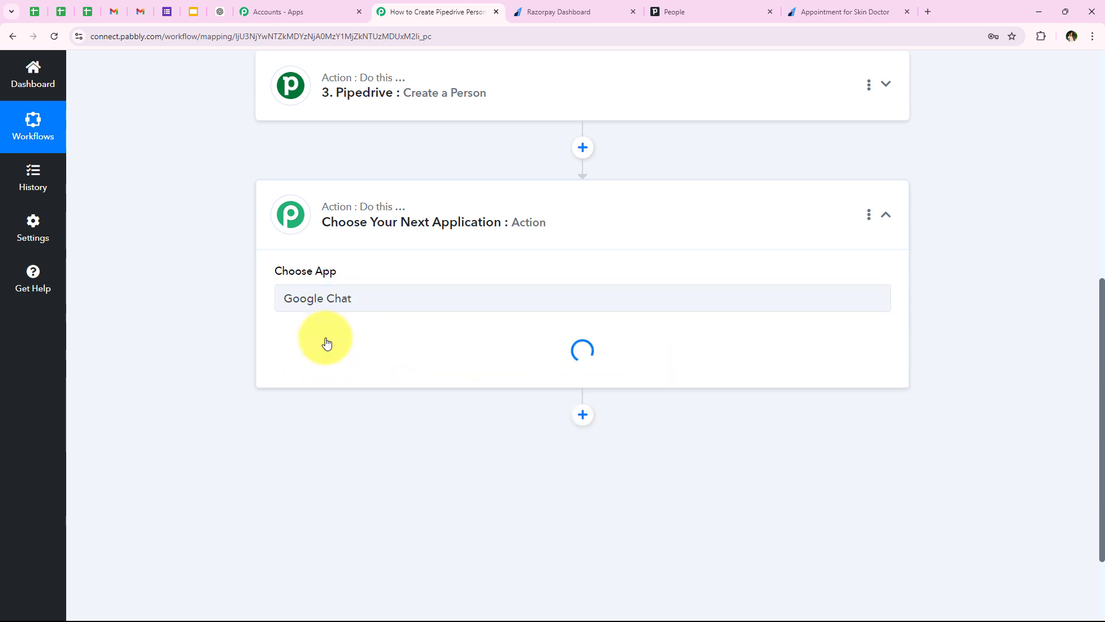
{"action": "left_click_drag", "start_coordinate": [275, 334], "coordinate": [336, 334]}
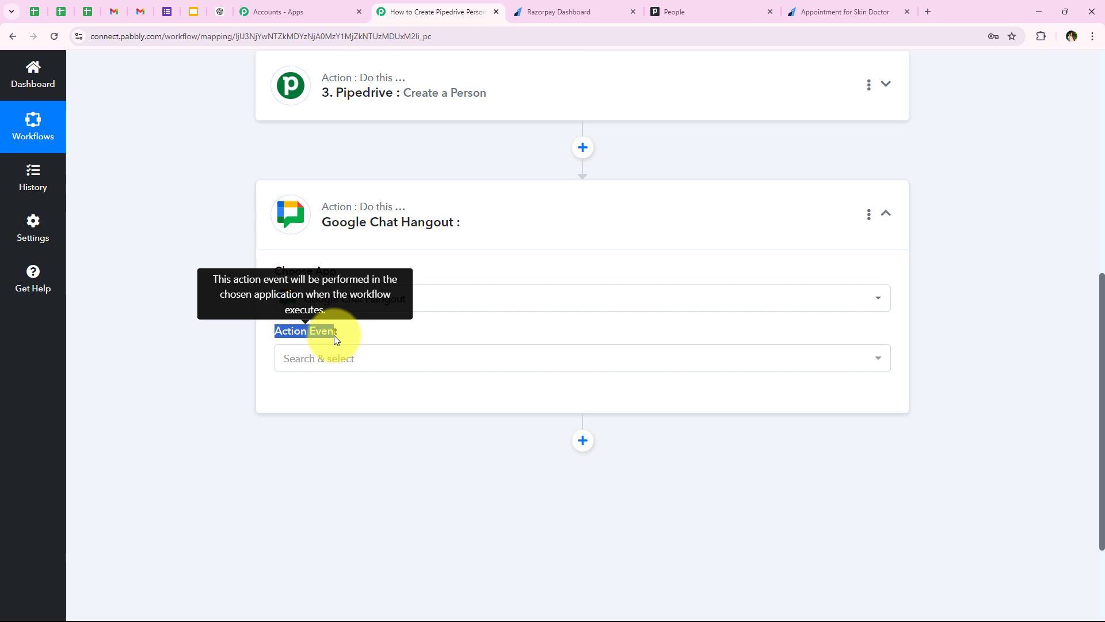
{"action": "left_click", "coordinate": [313, 358]}
{"action": "left_click", "coordinate": [297, 429]}
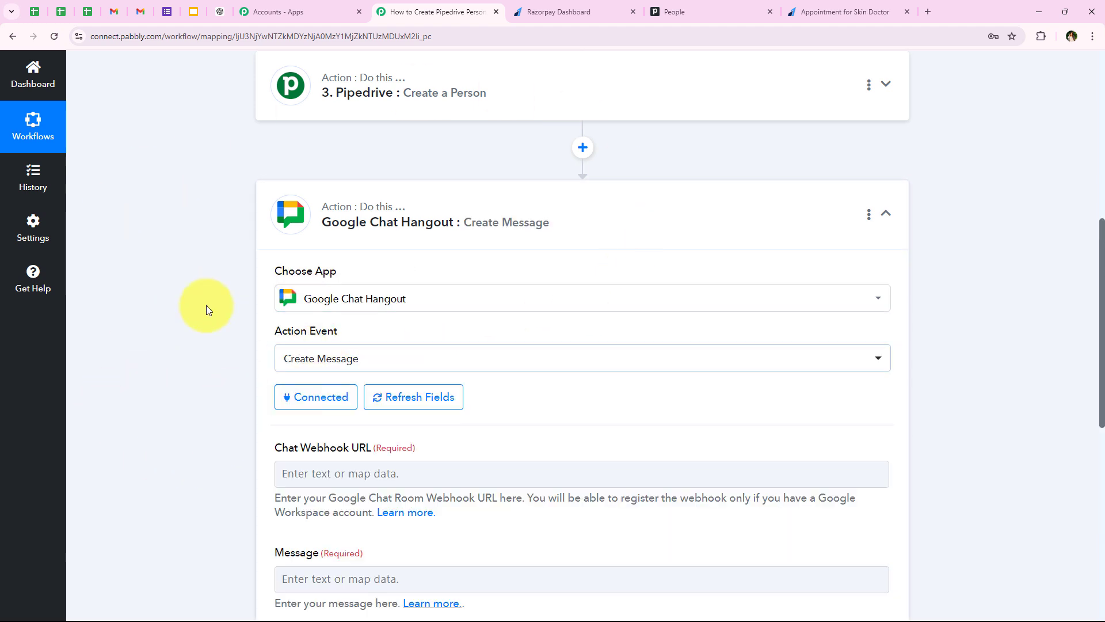
Review the Chat Webhook URL field's help text about the Google Chat Room and its Learn more link.
{"action": "scroll", "coordinate": [306, 380], "scroll_direction": "down", "scroll_amount": 2}
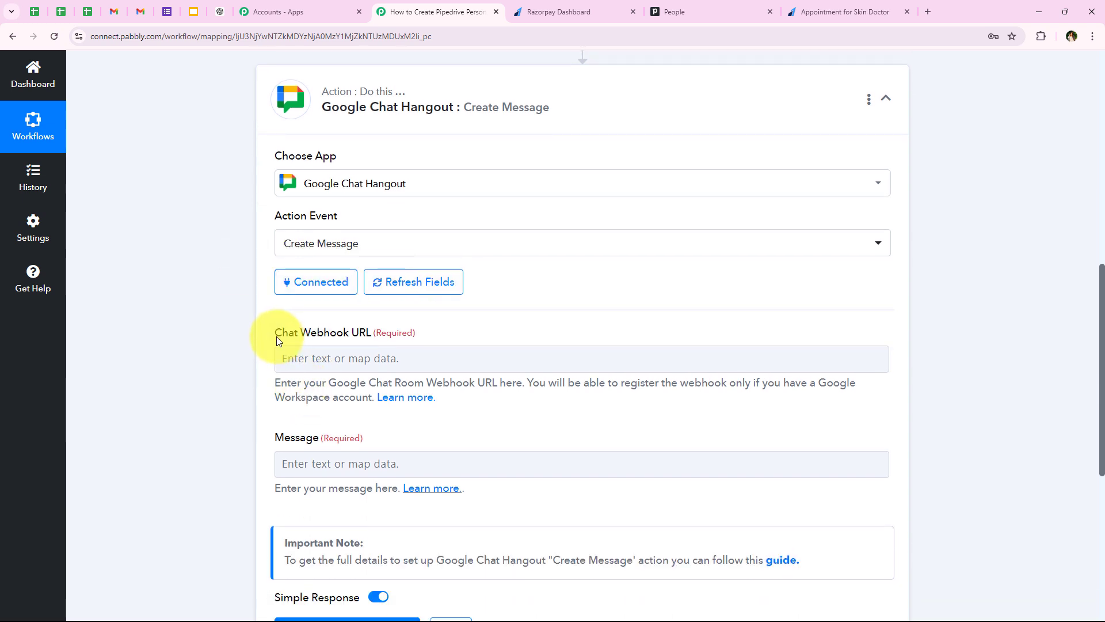
{"action": "left_click_drag", "start_coordinate": [276, 336], "coordinate": [364, 343]}
{"action": "left_click", "coordinate": [298, 443]}
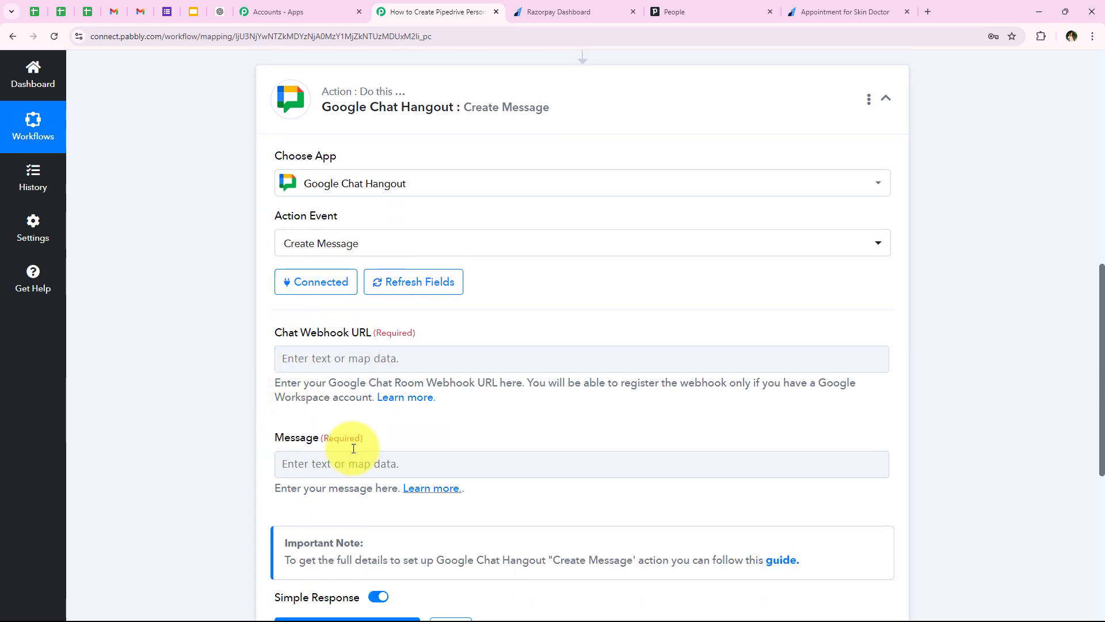
{"action": "left_click_drag", "start_coordinate": [258, 393], "coordinate": [381, 397]}
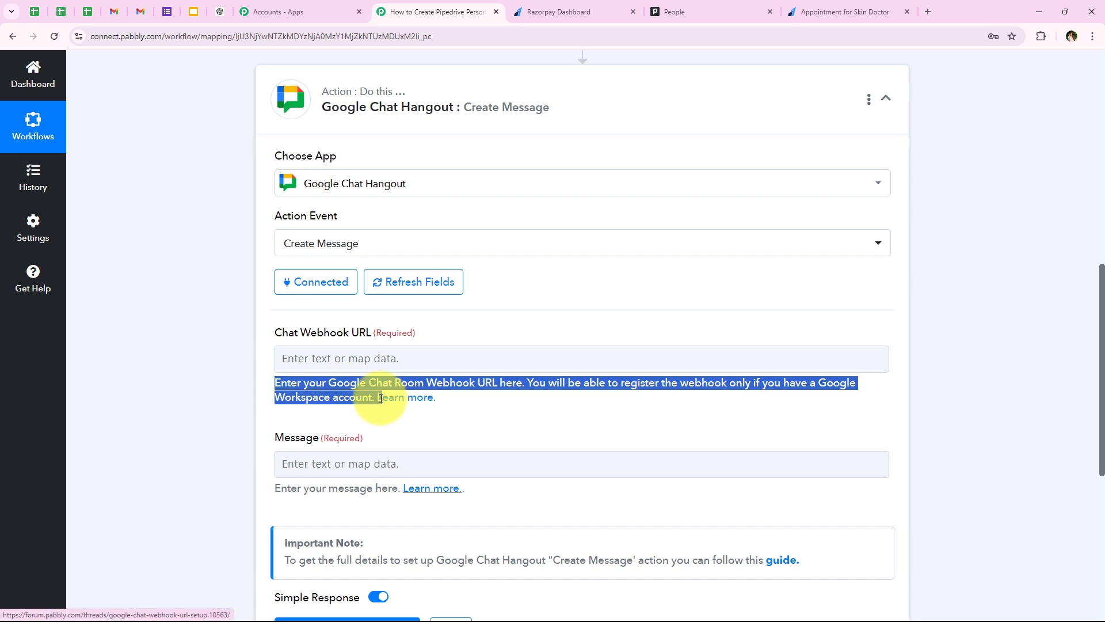
{"action": "left_click", "coordinate": [392, 437]}
{"action": "left_click_drag", "start_coordinate": [259, 382], "coordinate": [425, 383]}
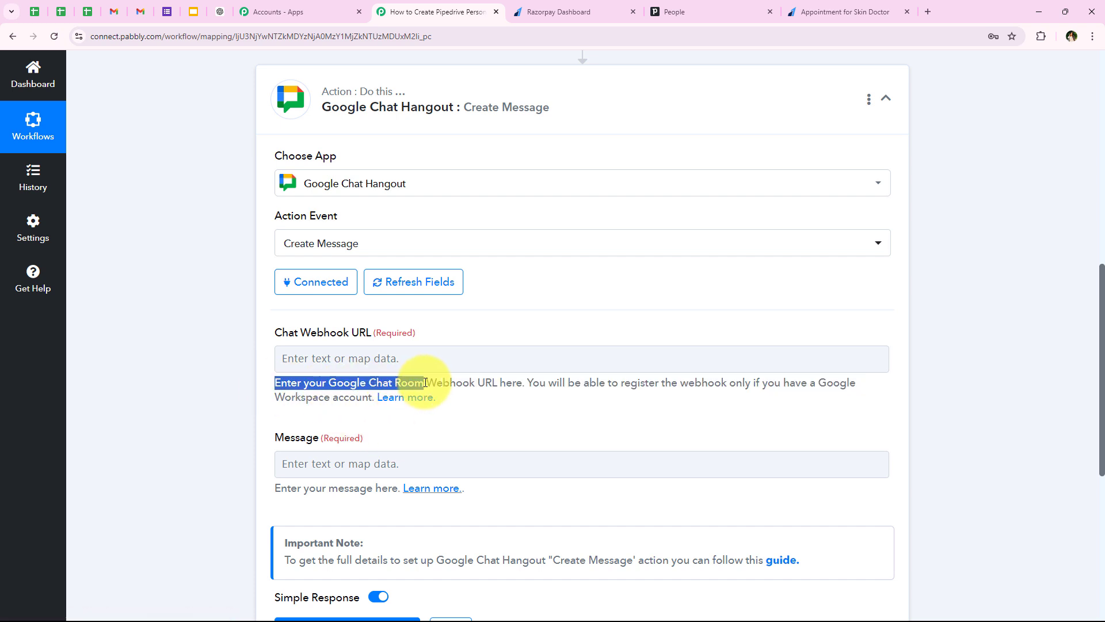
{"action": "left_click", "coordinate": [440, 383]}
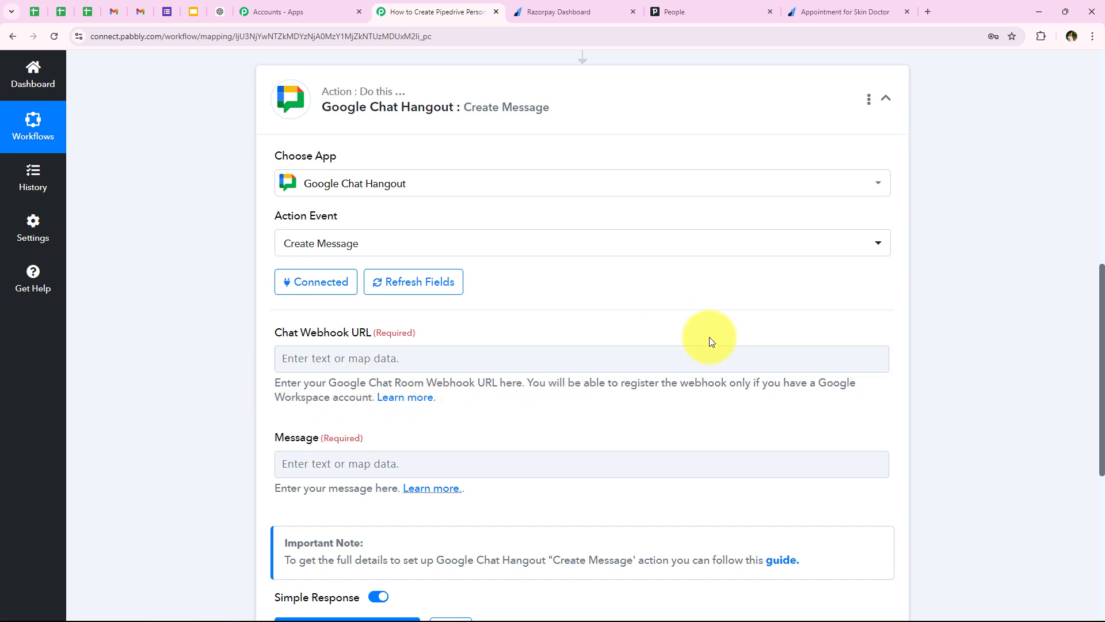
Open the Learn more forum guide and scroll to the nine incoming-webhook registration steps.
{"action": "left_click", "coordinate": [389, 403]}
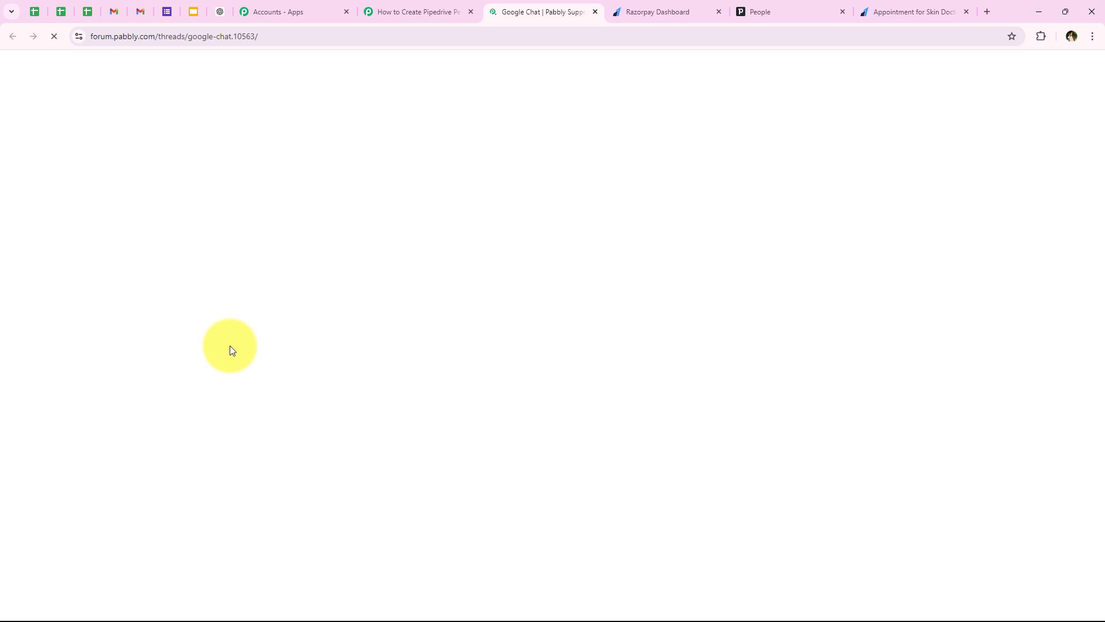
{"action": "scroll", "coordinate": [264, 183], "scroll_direction": "down", "scroll_amount": 10}
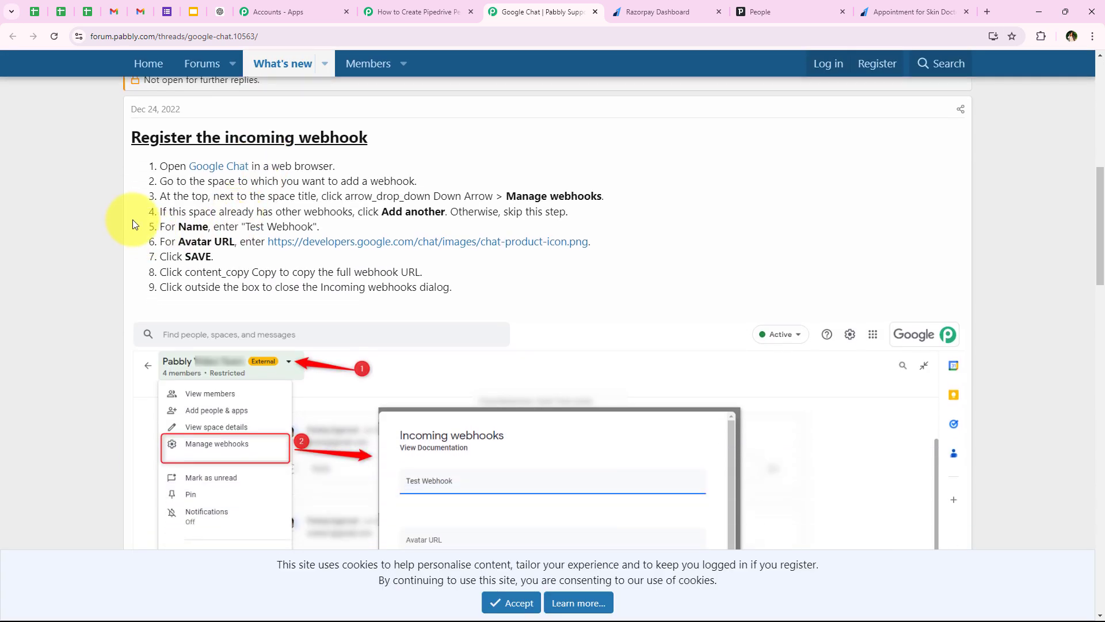
{"action": "left_click_drag", "start_coordinate": [157, 168], "coordinate": [478, 286]}
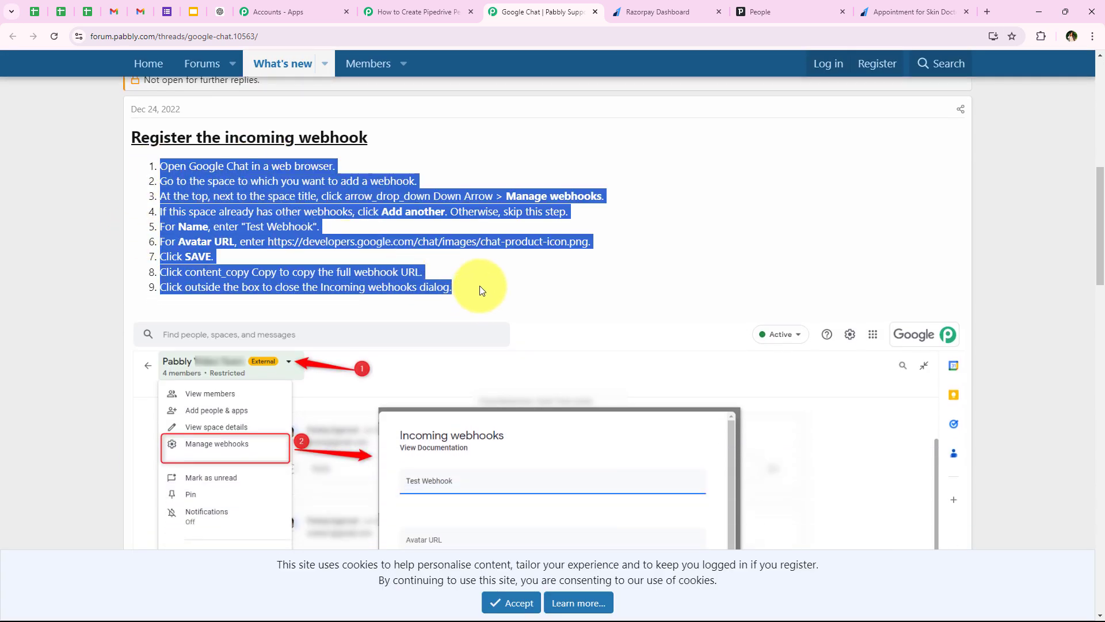
{"action": "left_click", "coordinate": [465, 244]}
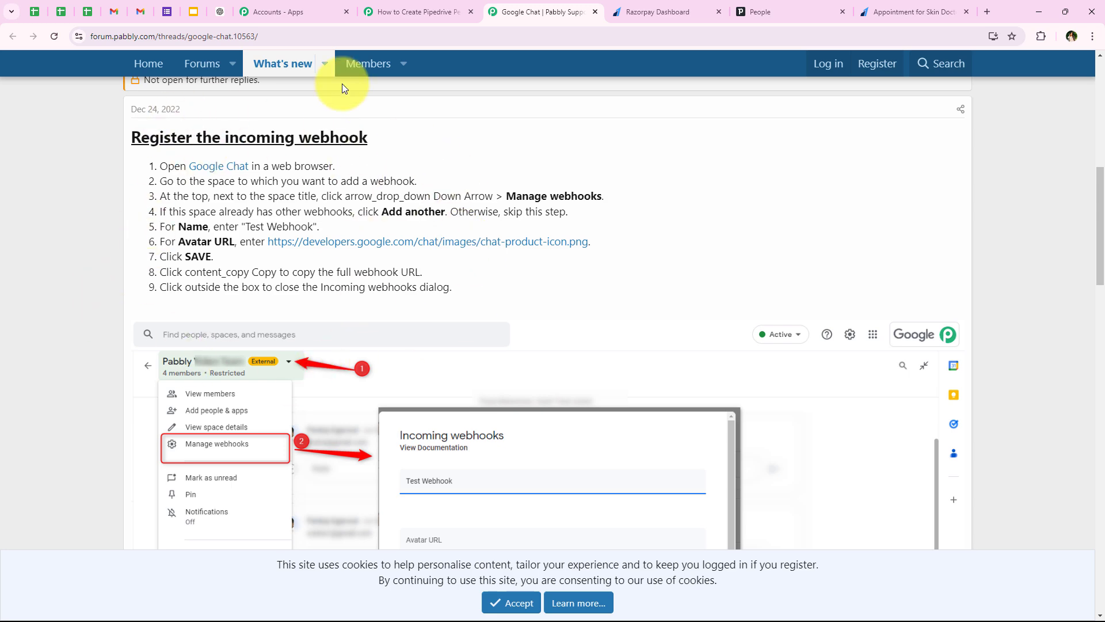
{"action": "left_click", "coordinate": [113, 11]}
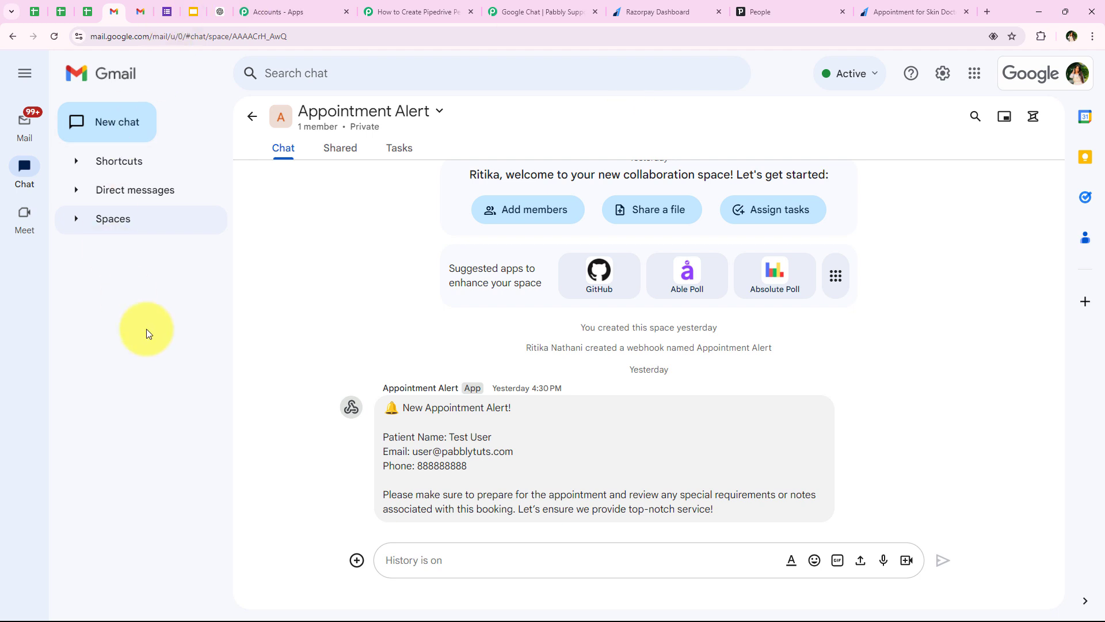
Open the Appointment Alert space's settings and go to Apps & integrations > Webhooks.
{"action": "left_click", "coordinate": [395, 117]}
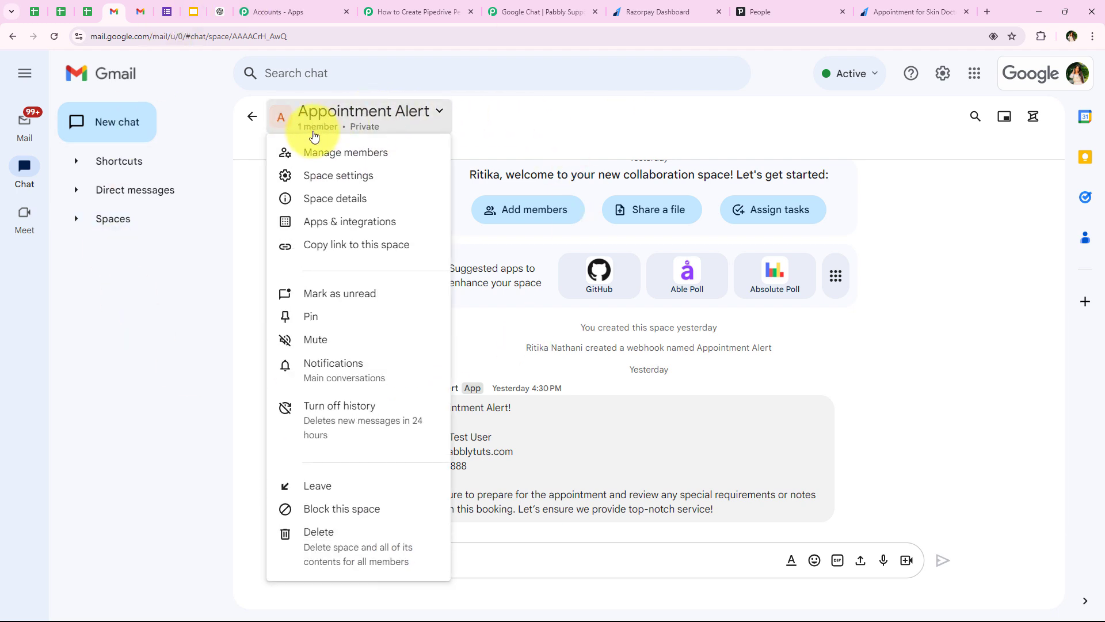
{"action": "left_click", "coordinate": [321, 175]}
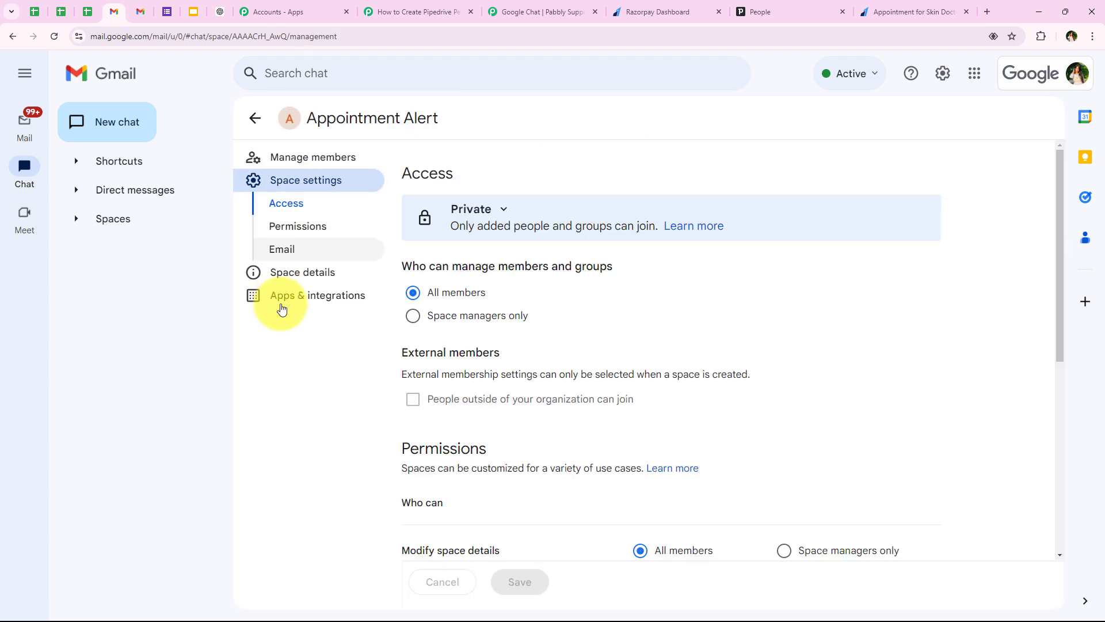
{"action": "left_click", "coordinate": [275, 296]}
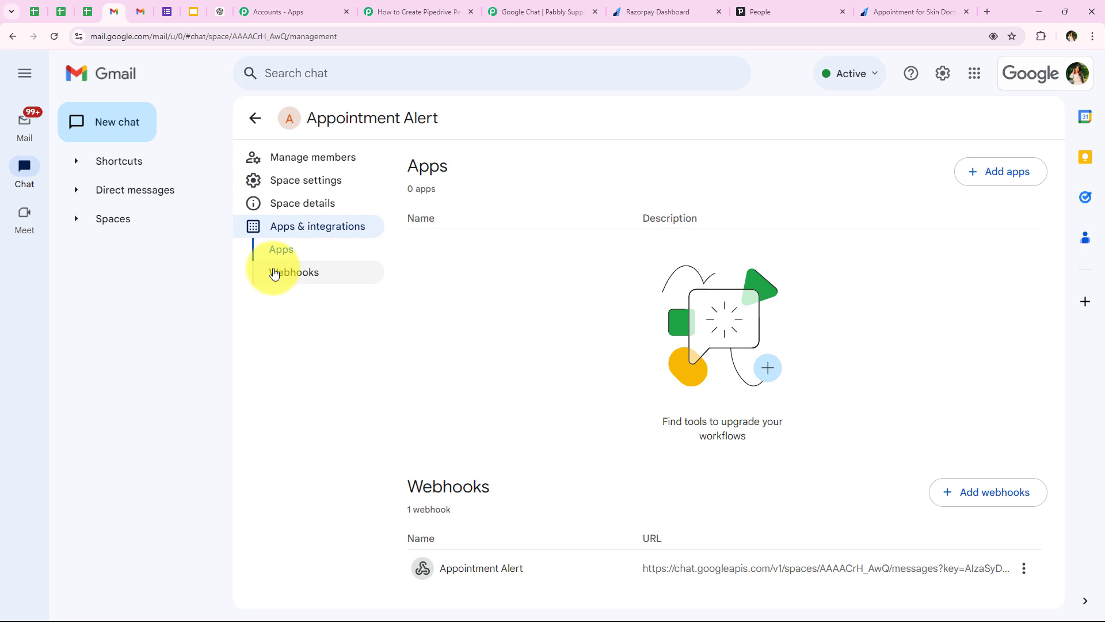
{"action": "left_click", "coordinate": [275, 274]}
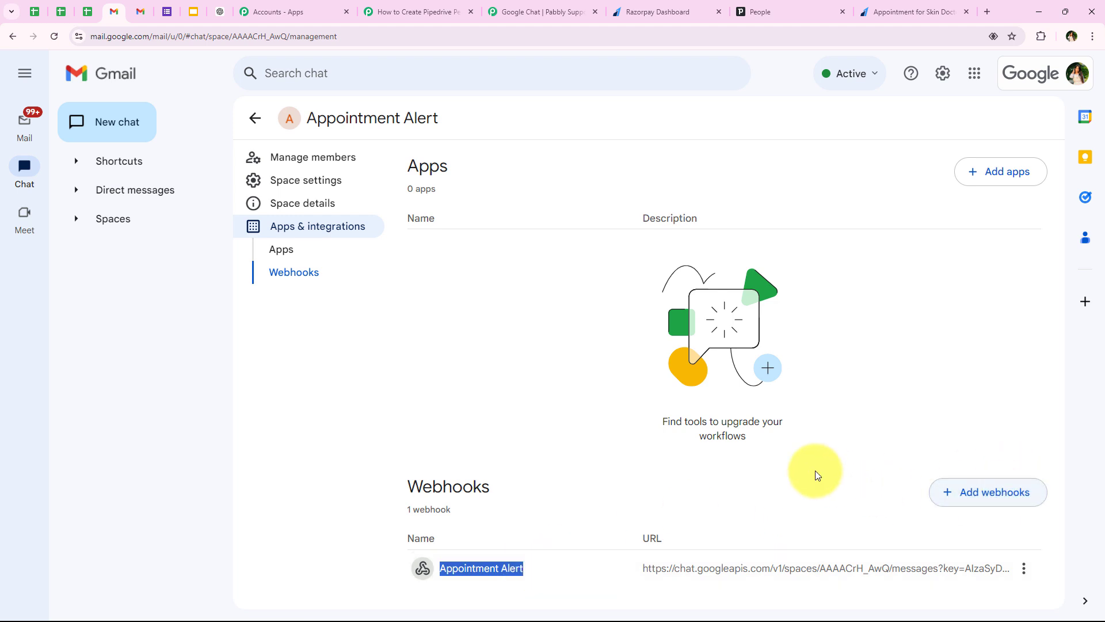
Create a new incoming webhook named Testing for the Appointment Alert space.
{"action": "left_click", "coordinate": [965, 496]}
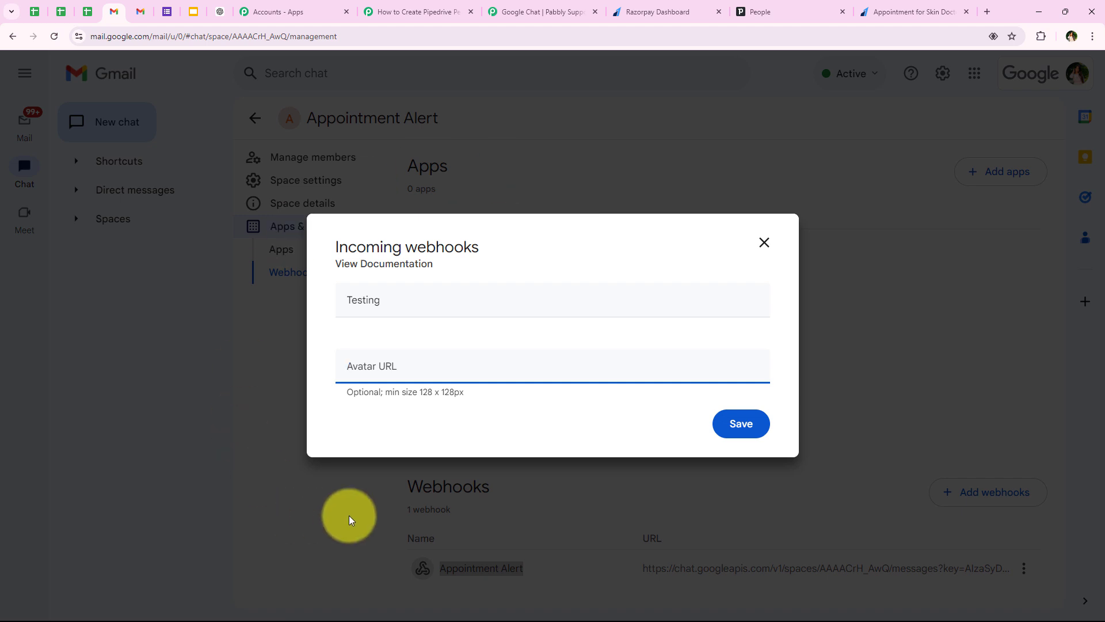
{"action": "left_click", "coordinate": [729, 432]}
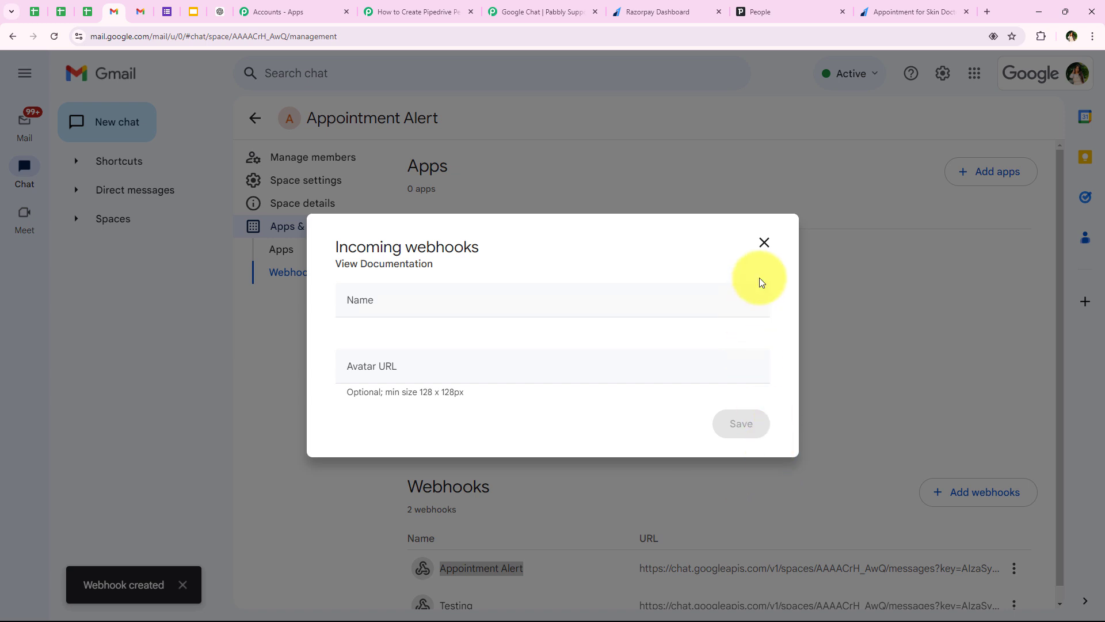
{"action": "left_click", "coordinate": [763, 243]}
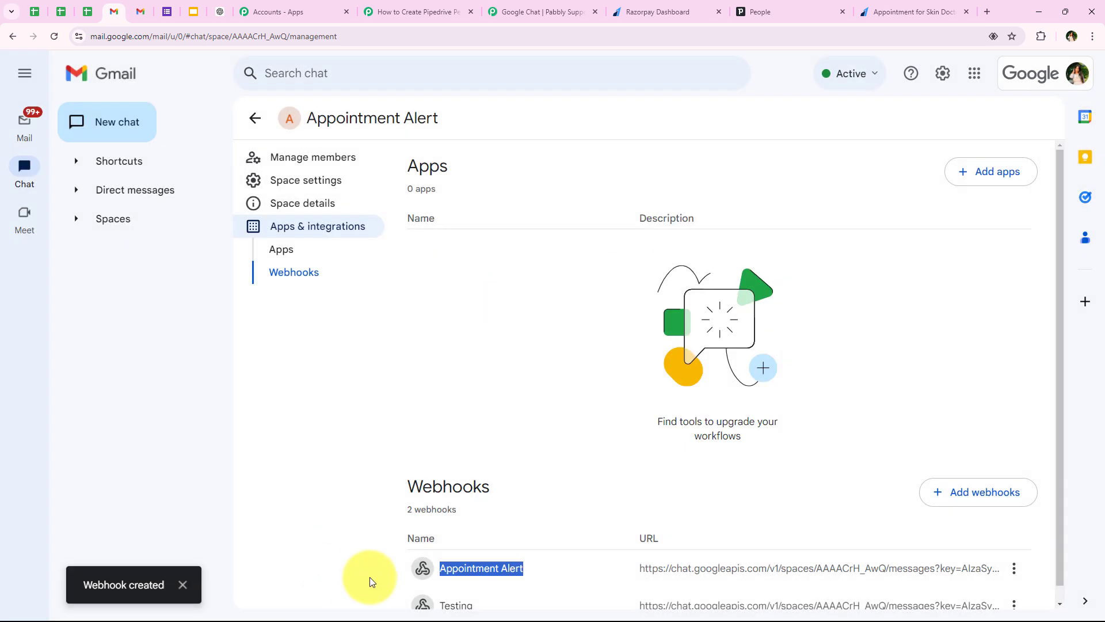
Copy the Testing webhook's link and go back to the Pabbly Chat Webhook URL field.
{"action": "scroll", "coordinate": [764, 431], "scroll_direction": "down", "scroll_amount": 1}
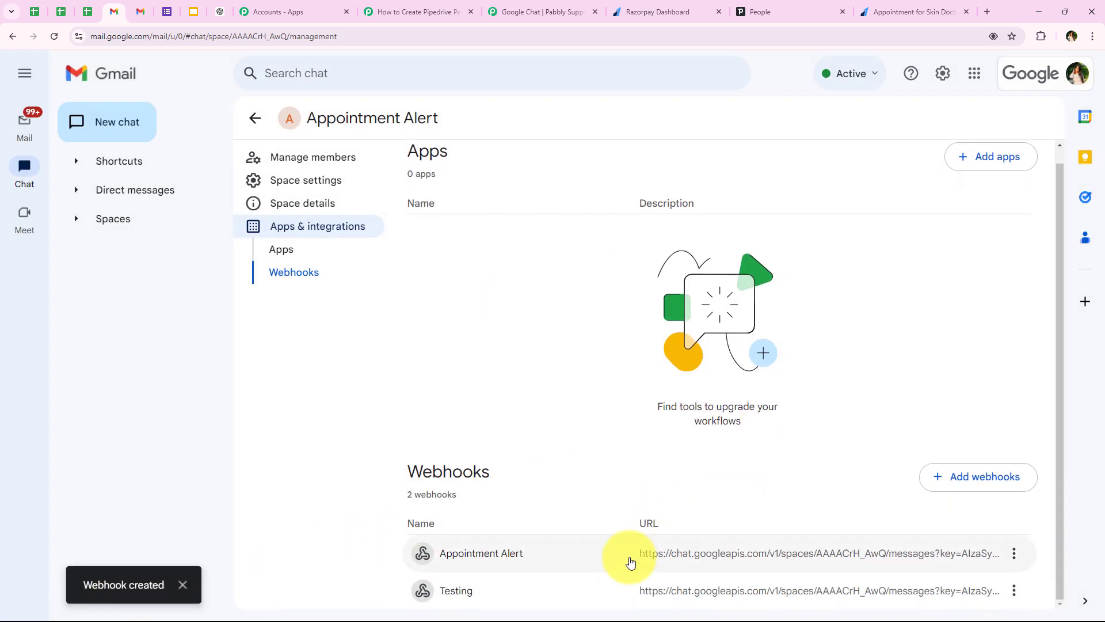
{"action": "left_click", "coordinate": [1013, 593]}
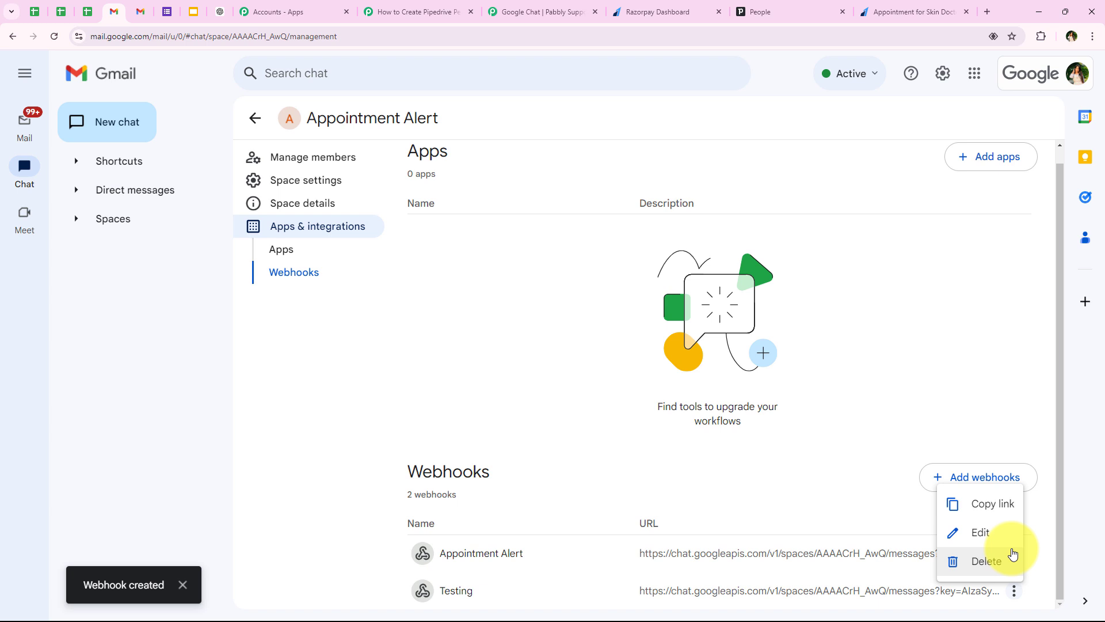
{"action": "left_click", "coordinate": [994, 506]}
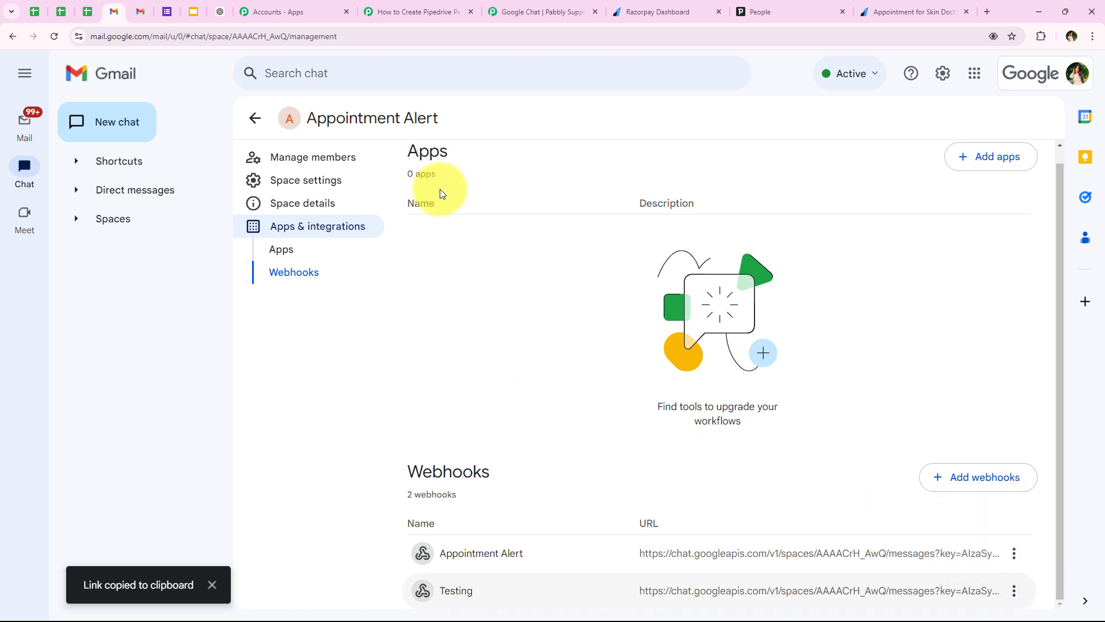
{"action": "left_click", "coordinate": [408, 11]}
{"action": "left_click", "coordinate": [319, 357]}
Paste the Testing webhook link into the Chat Webhook URL field.
{"action": "right_click", "coordinate": [319, 358]}
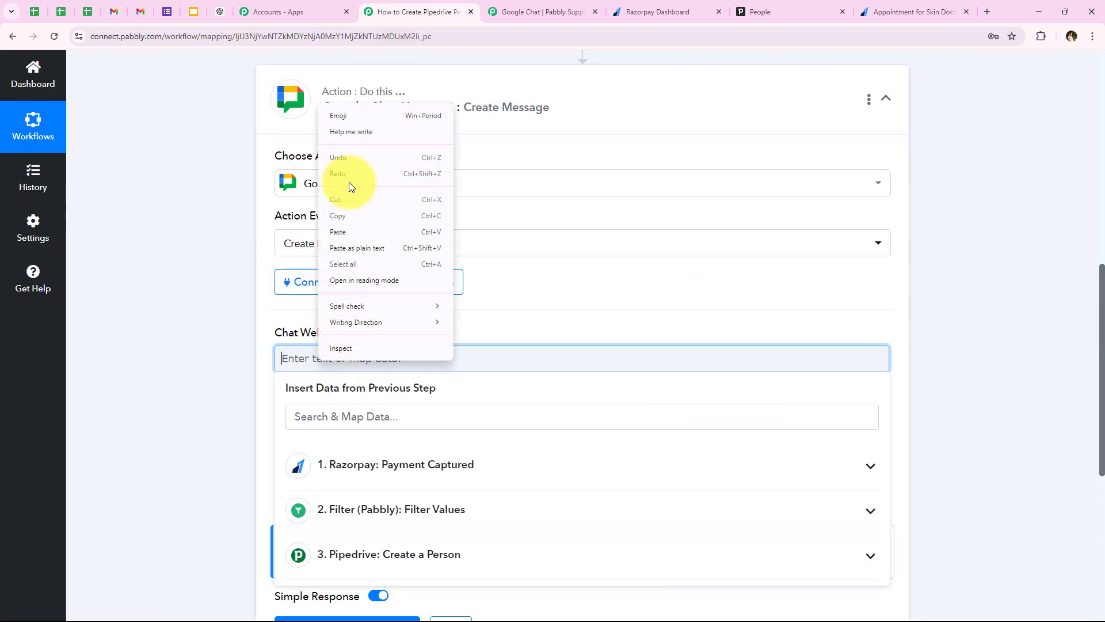
{"action": "left_click", "coordinate": [352, 231]}
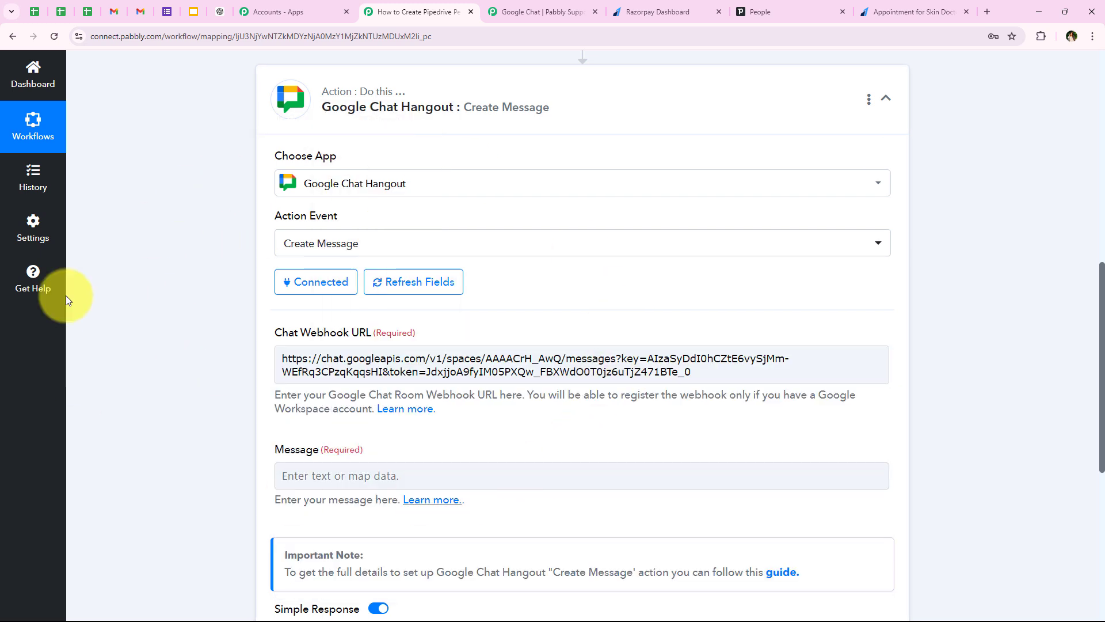
{"action": "scroll", "coordinate": [281, 347], "scroll_direction": "down", "scroll_amount": 2}
{"action": "scroll", "coordinate": [282, 347], "scroll_direction": "down", "scroll_amount": 1}
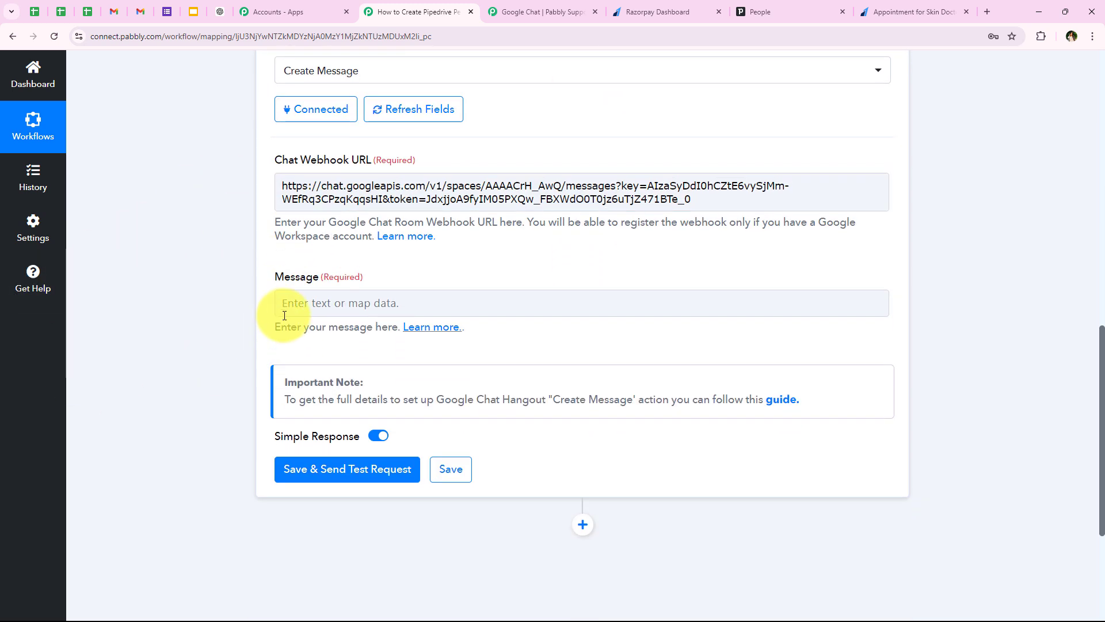
Paste the 'New Appointment Alert!' template into the Message field.
{"action": "left_click", "coordinate": [318, 297]}
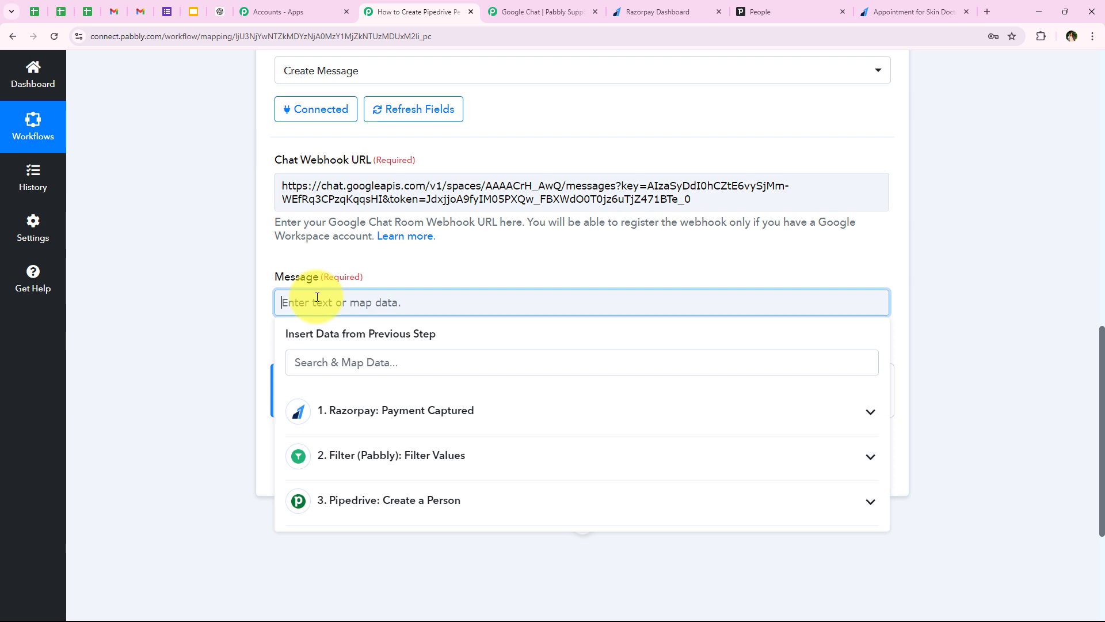
{"action": "key", "text": "ctrl+v"}
{"action": "left_click_drag", "start_coordinate": [297, 287], "coordinate": [421, 288]}
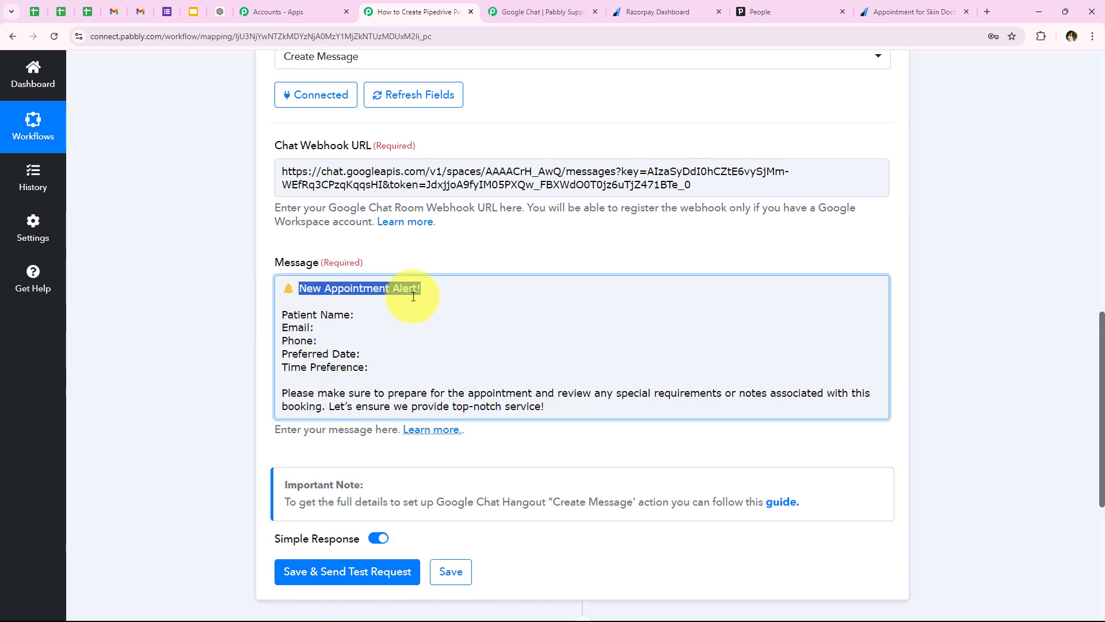
{"action": "left_click", "coordinate": [105, 355]}
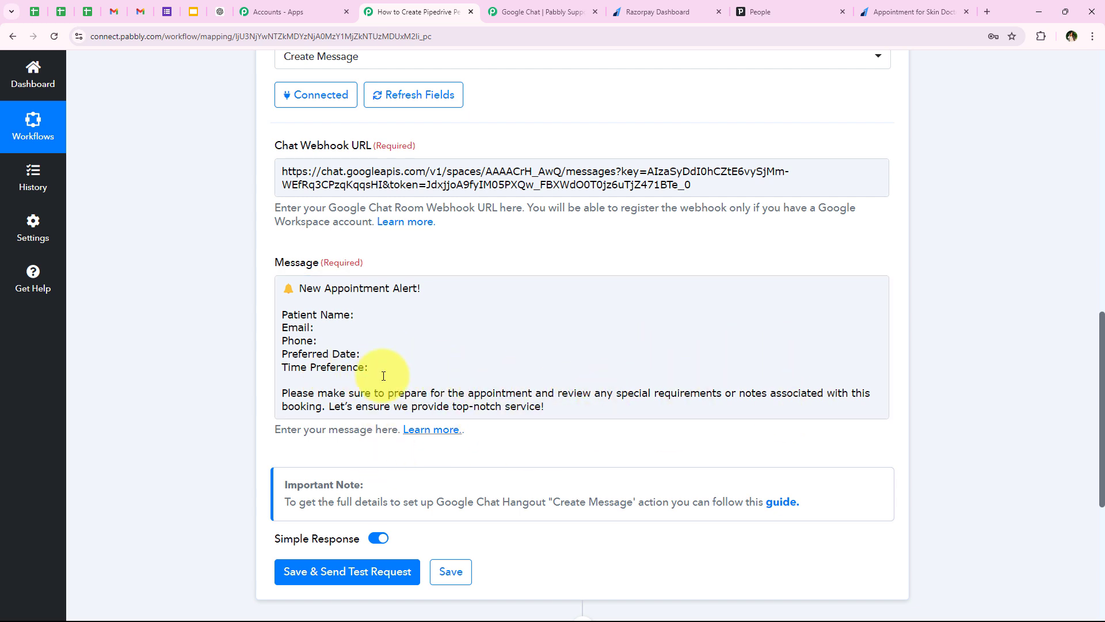
{"action": "left_click", "coordinate": [361, 322]}
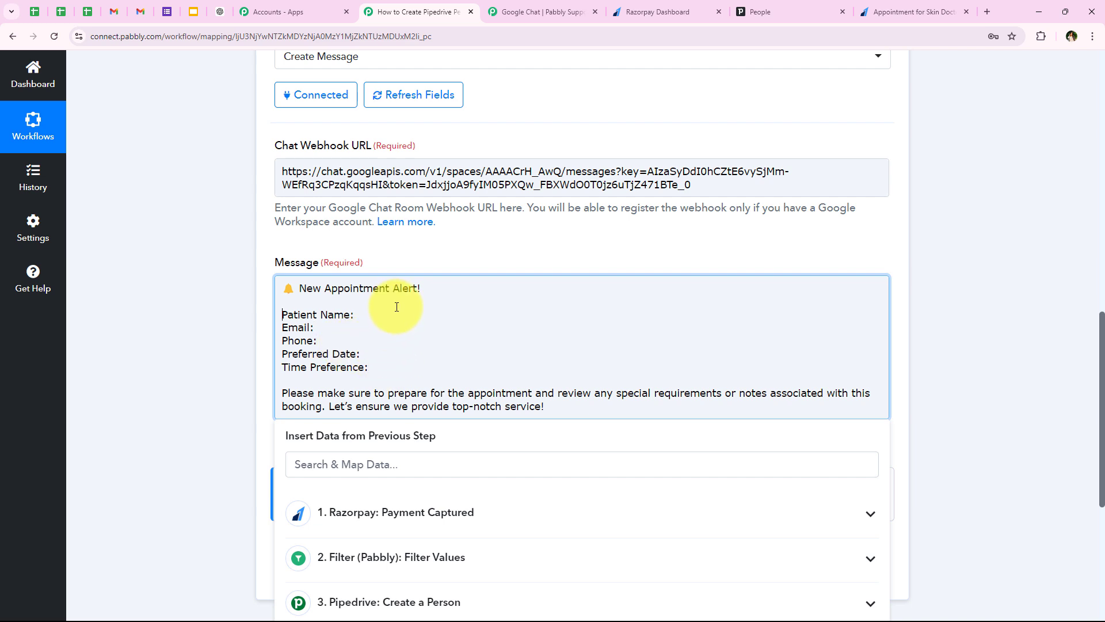
Map Razorpay first and last name after Patient Name, and the payment email after Email.
{"action": "left_click", "coordinate": [386, 460]}
{"action": "type", "text": "name"}
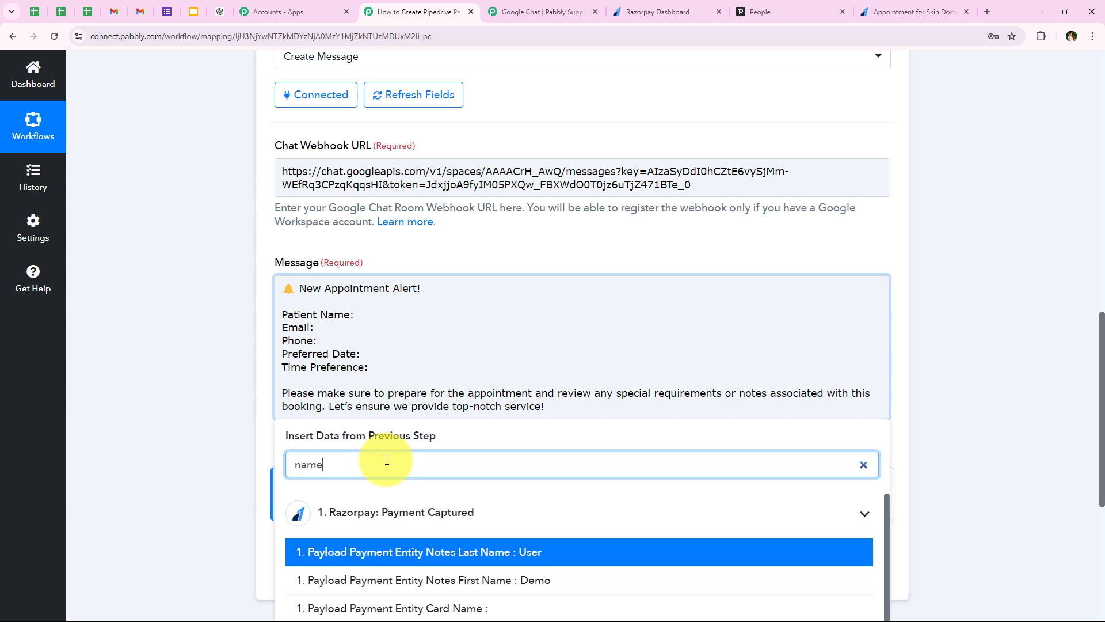
{"action": "left_click", "coordinate": [441, 579]}
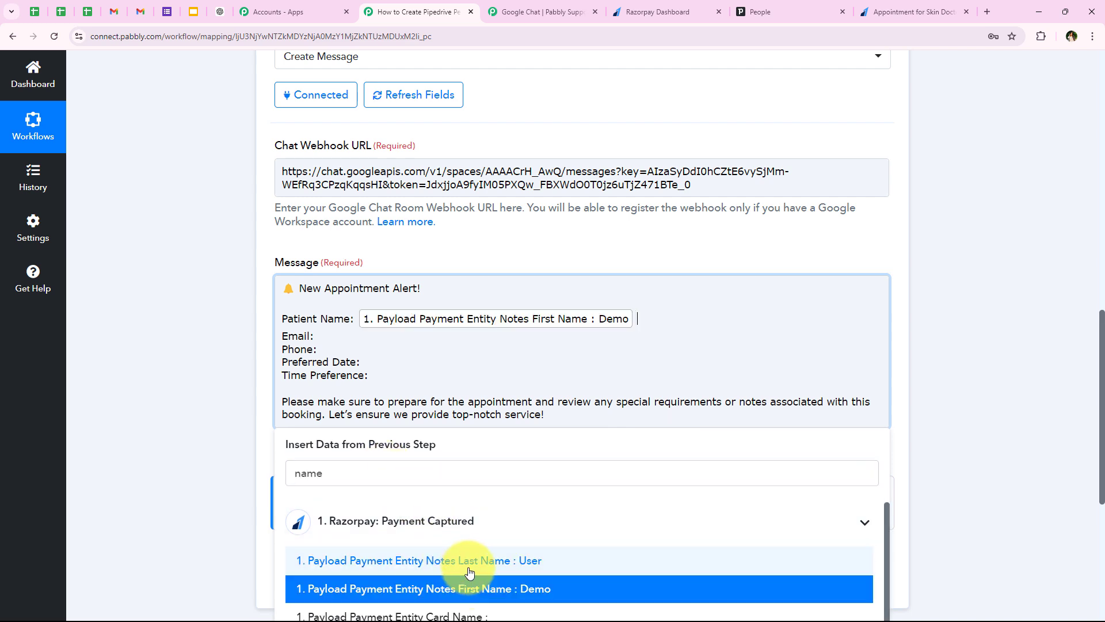
{"action": "left_click", "coordinate": [449, 561]}
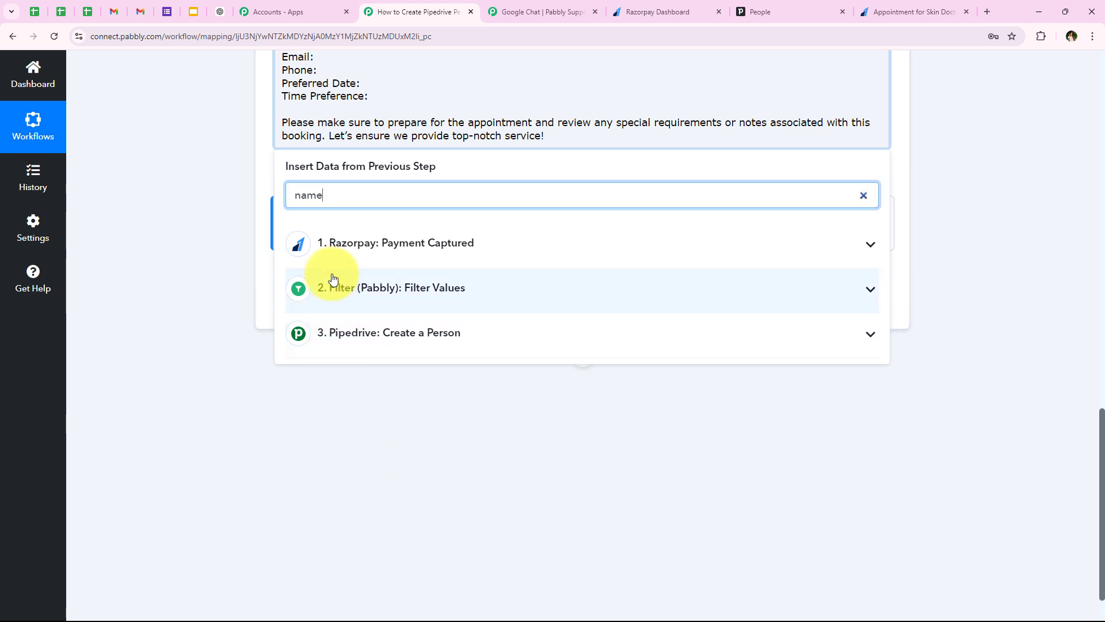
{"action": "scroll", "coordinate": [365, 234], "scroll_direction": "up", "scroll_amount": 3}
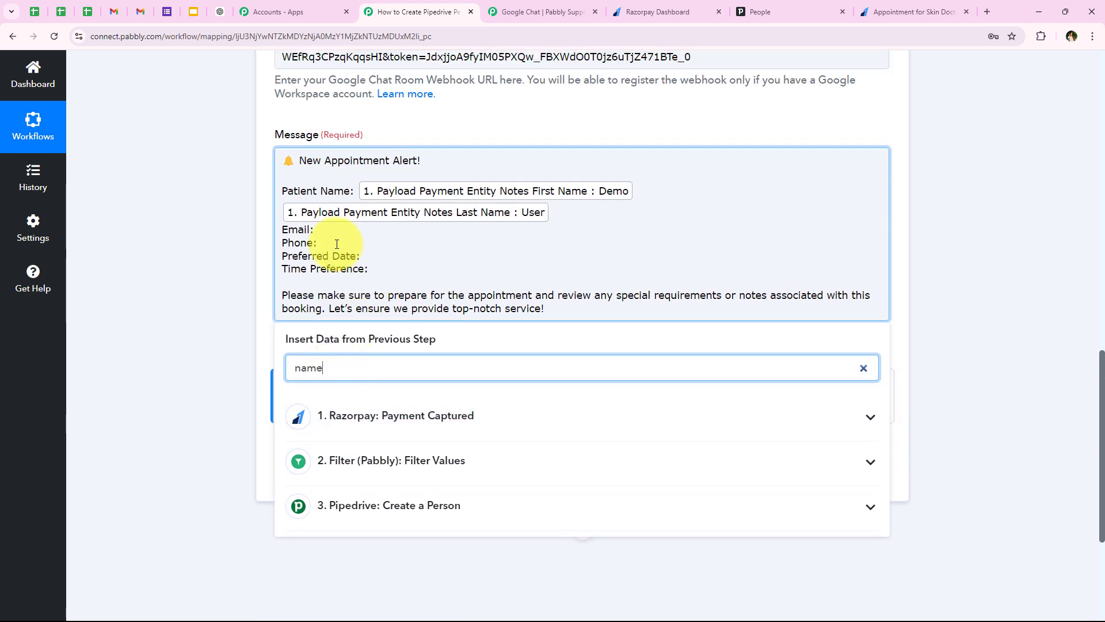
{"action": "double_click", "coordinate": [345, 367]}
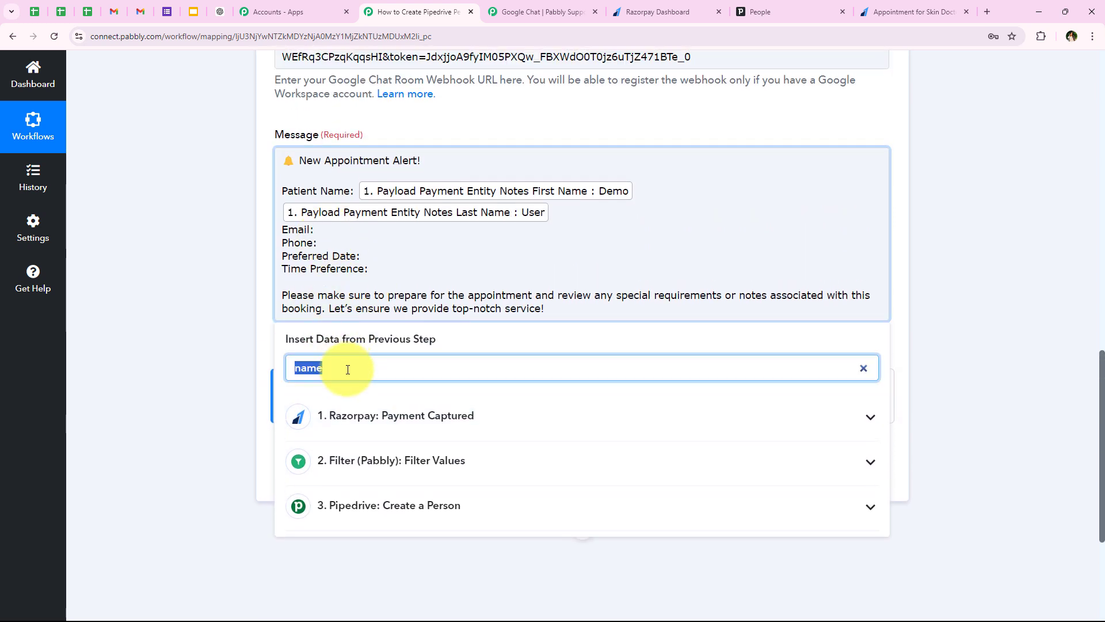
{"action": "type", "text": "ema"}
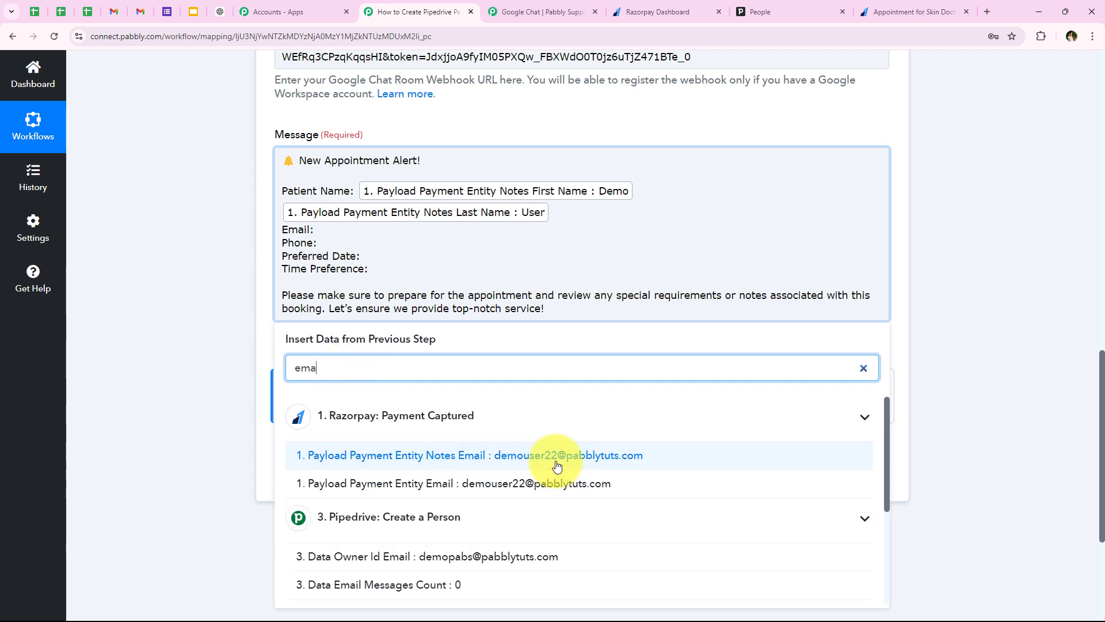
{"action": "left_click", "coordinate": [558, 463]}
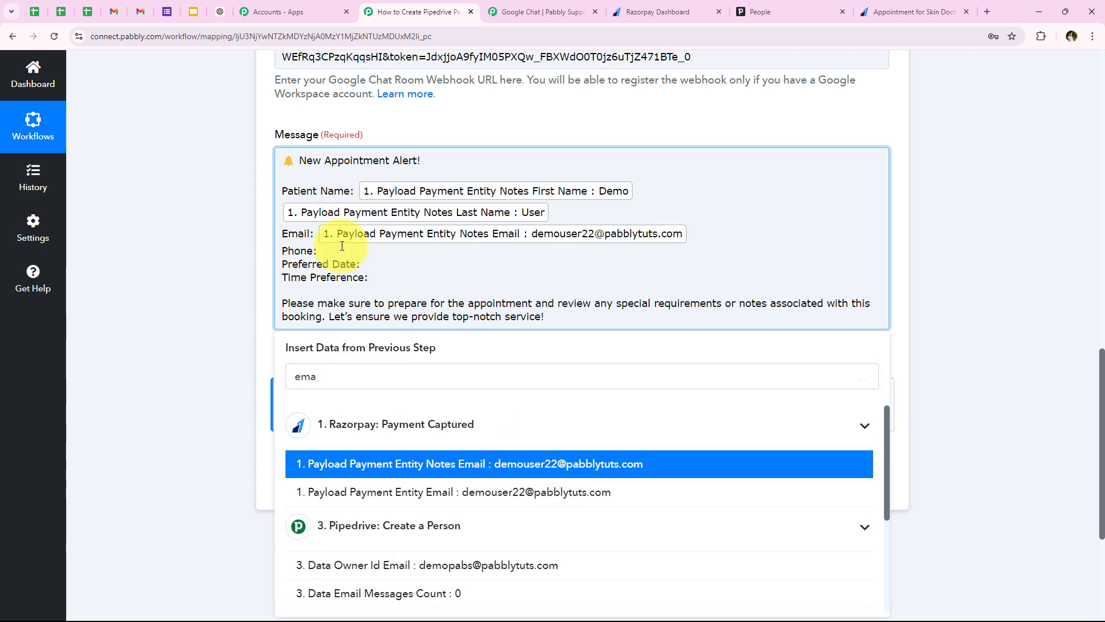
Map Razorpay phone, preferred date and consultation time preference after their message labels.
{"action": "double_click", "coordinate": [345, 375]}
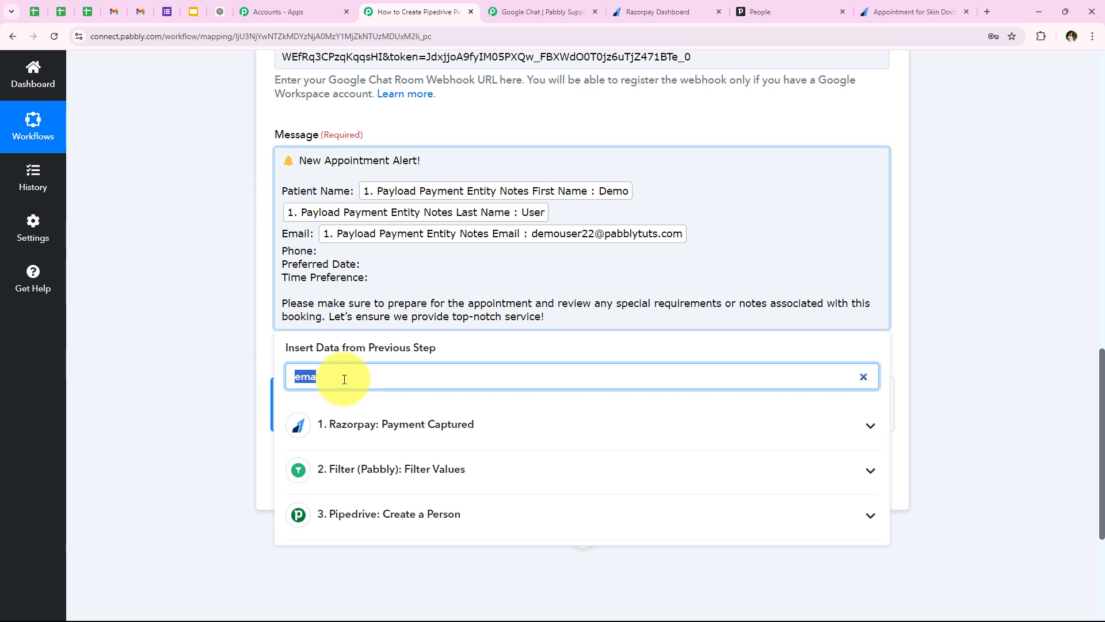
{"action": "type", "text": "pho"}
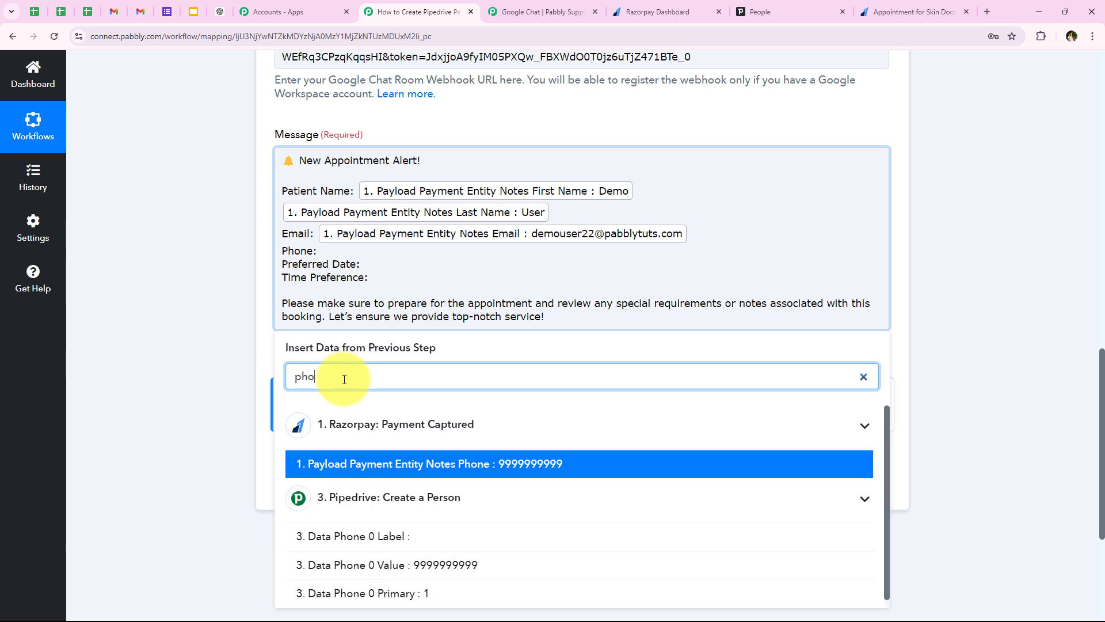
{"action": "left_click", "coordinate": [468, 463]}
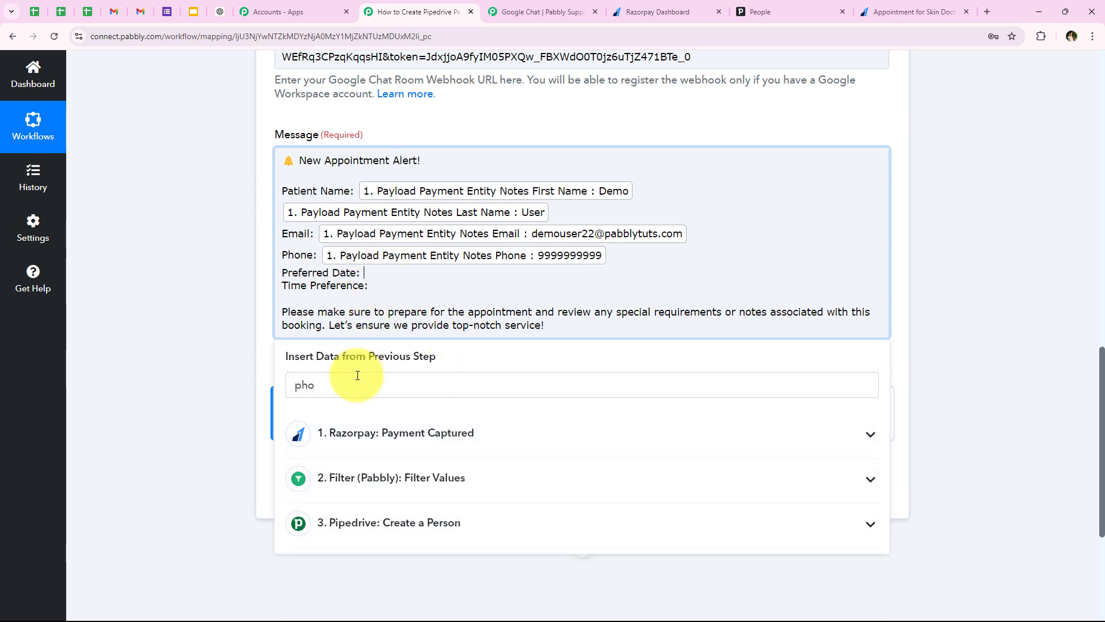
{"action": "double_click", "coordinate": [356, 377]}
{"action": "type", "text": "date"}
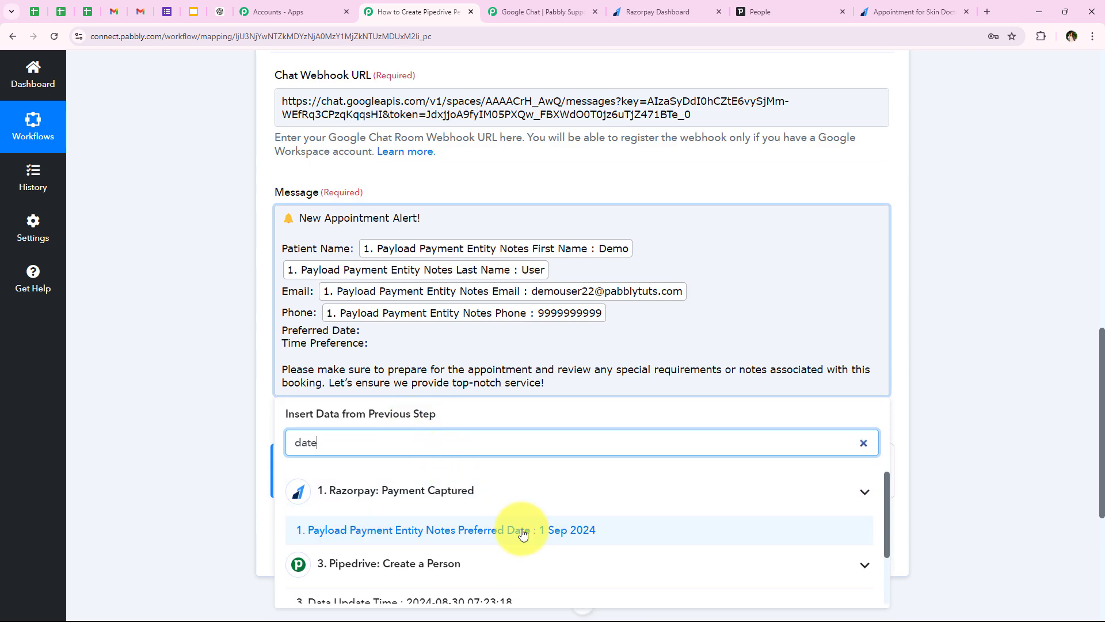
{"action": "left_click", "coordinate": [520, 472]}
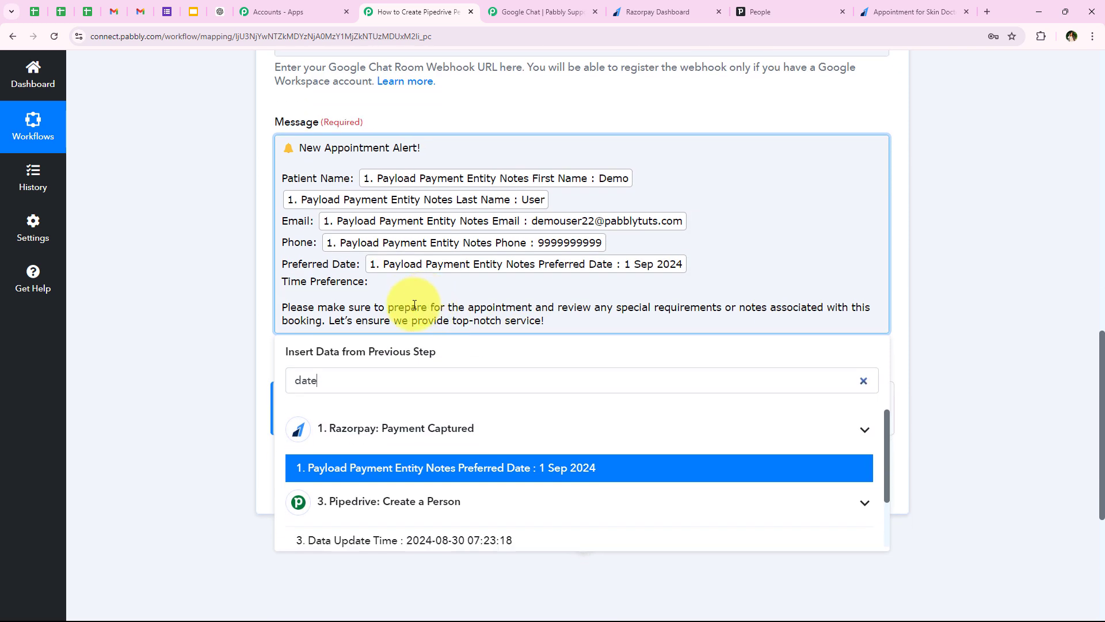
{"action": "double_click", "coordinate": [337, 384]}
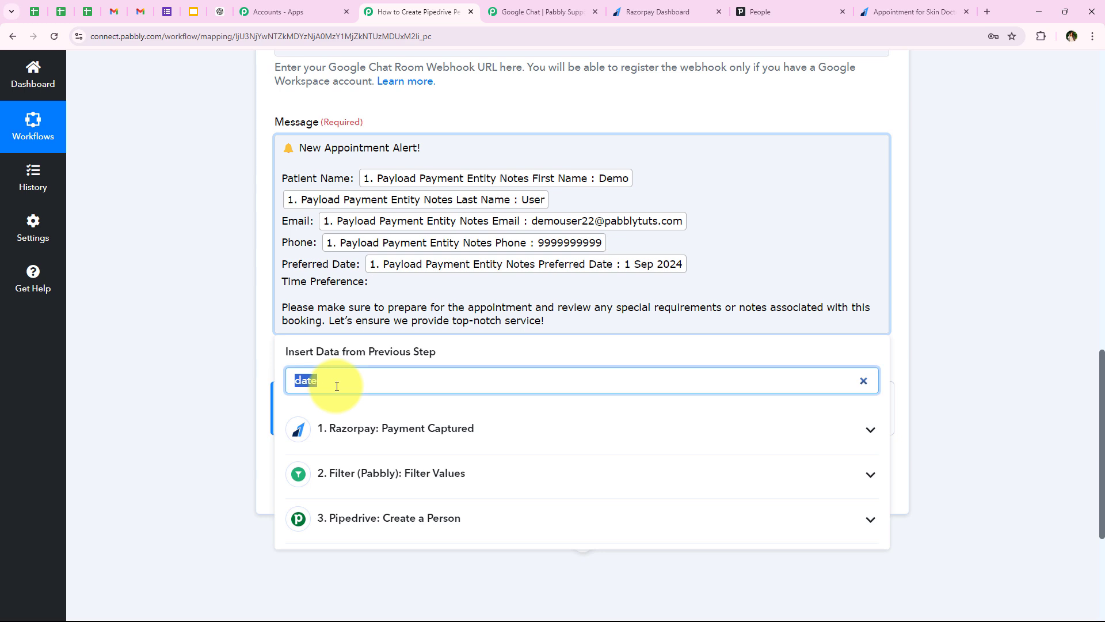
{"action": "type", "text": "tim"}
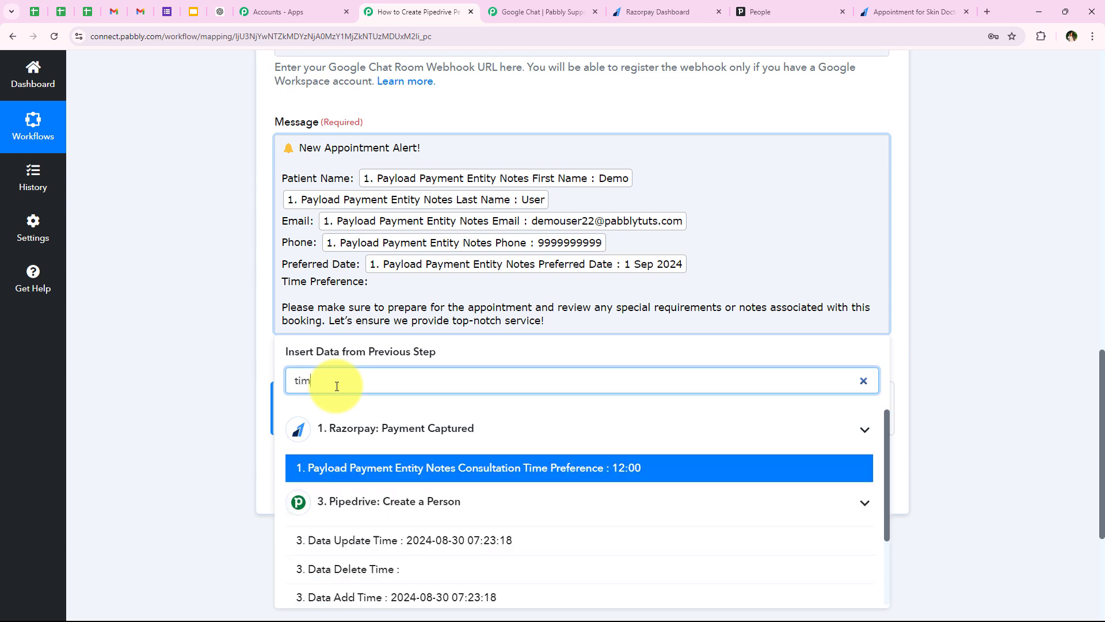
{"action": "left_click", "coordinate": [454, 467]}
{"action": "left_click", "coordinate": [239, 274]}
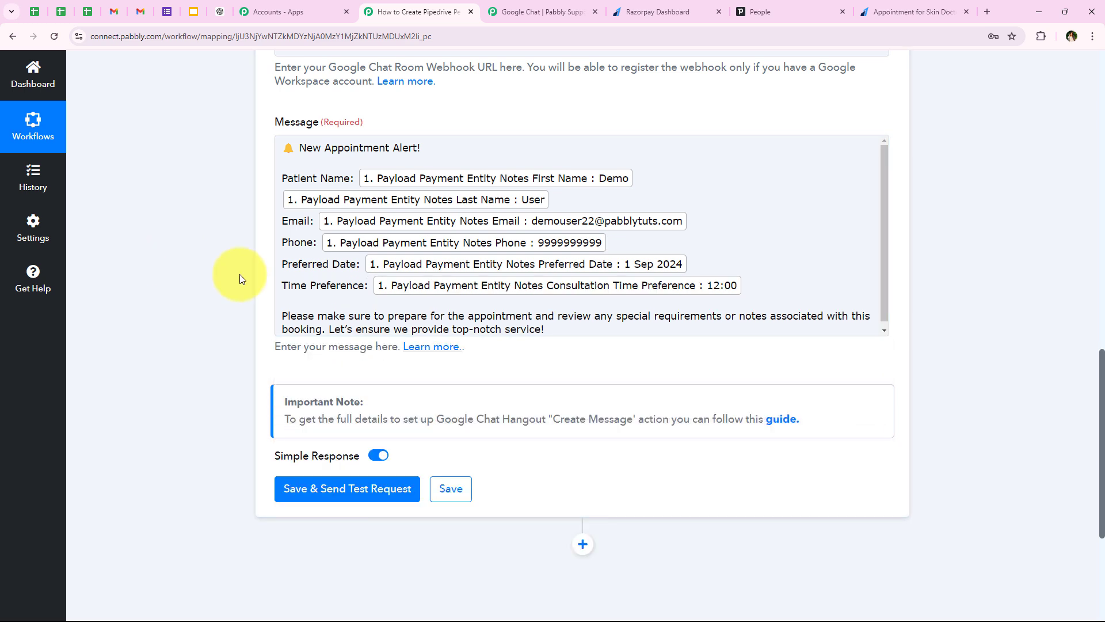
Save and test the Google Chat step, review the posted-message response, then collapse it.
{"action": "left_click", "coordinate": [320, 490]}
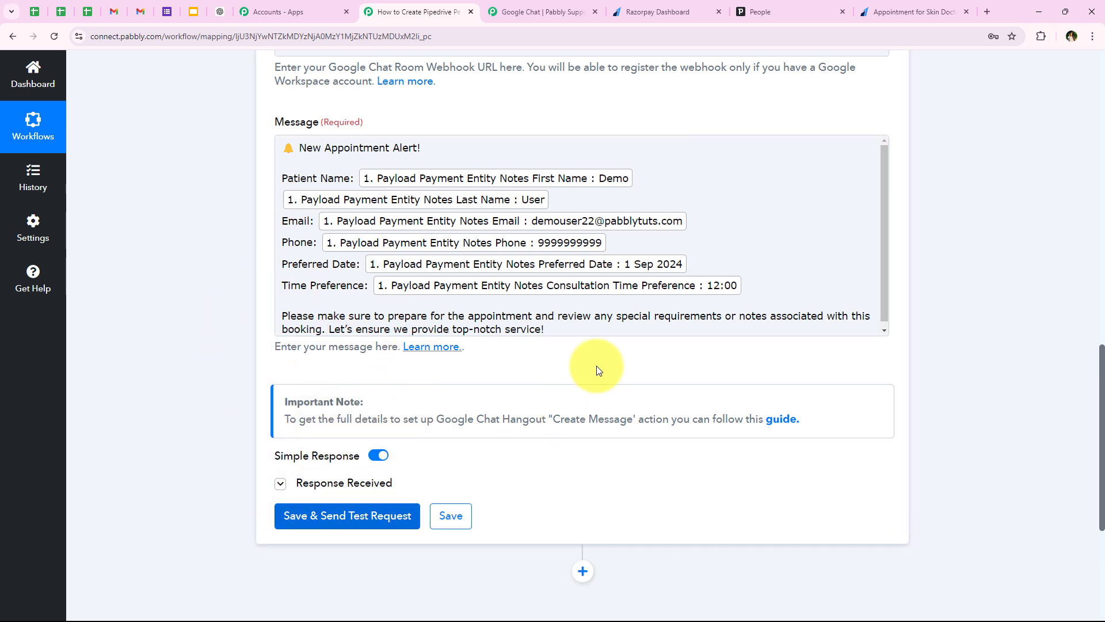
{"action": "scroll", "coordinate": [424, 420], "scroll_direction": "down", "scroll_amount": 5}
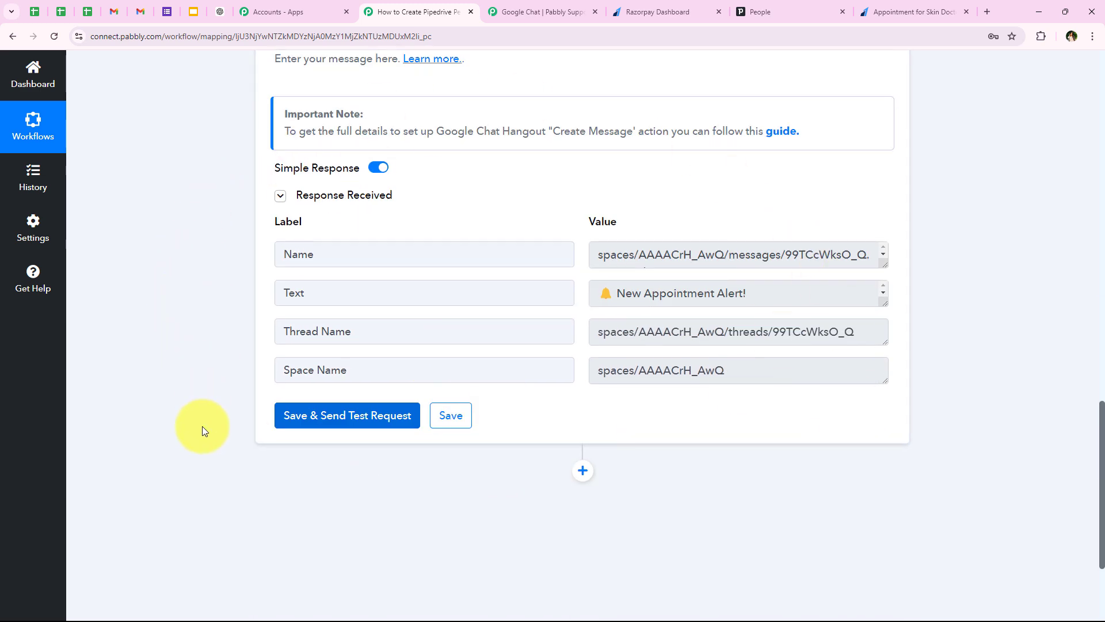
{"action": "scroll", "coordinate": [668, 284], "scroll_direction": "up", "scroll_amount": 1}
{"action": "middle_click", "coordinate": [183, 413]}
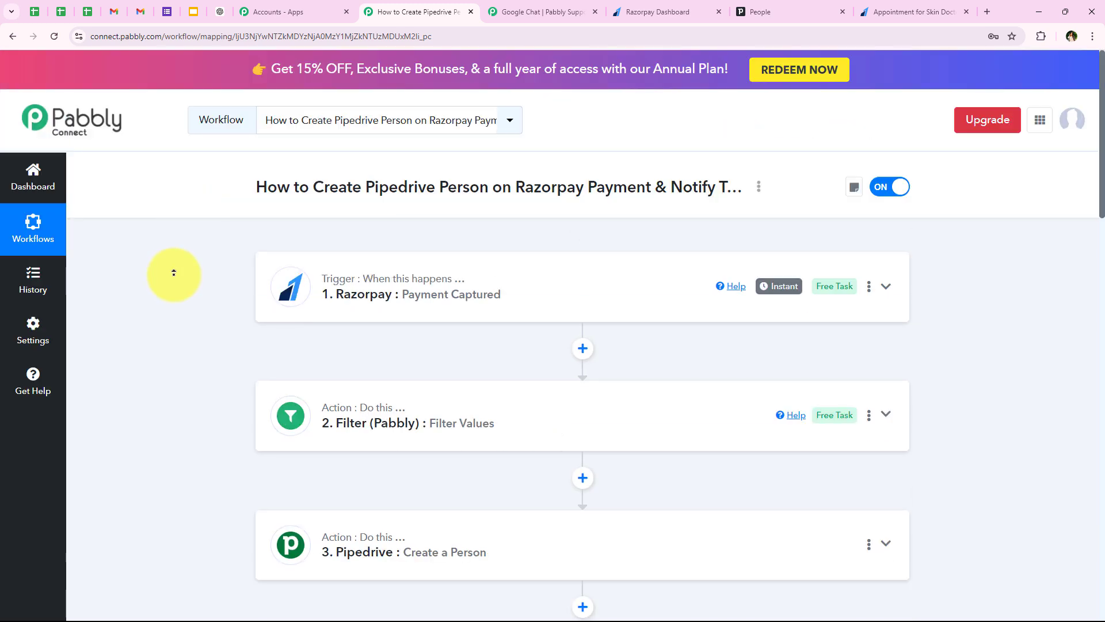
{"action": "middle_click", "coordinate": [208, 344]}
{"action": "scroll", "coordinate": [209, 344], "scroll_direction": "down", "scroll_amount": 2}
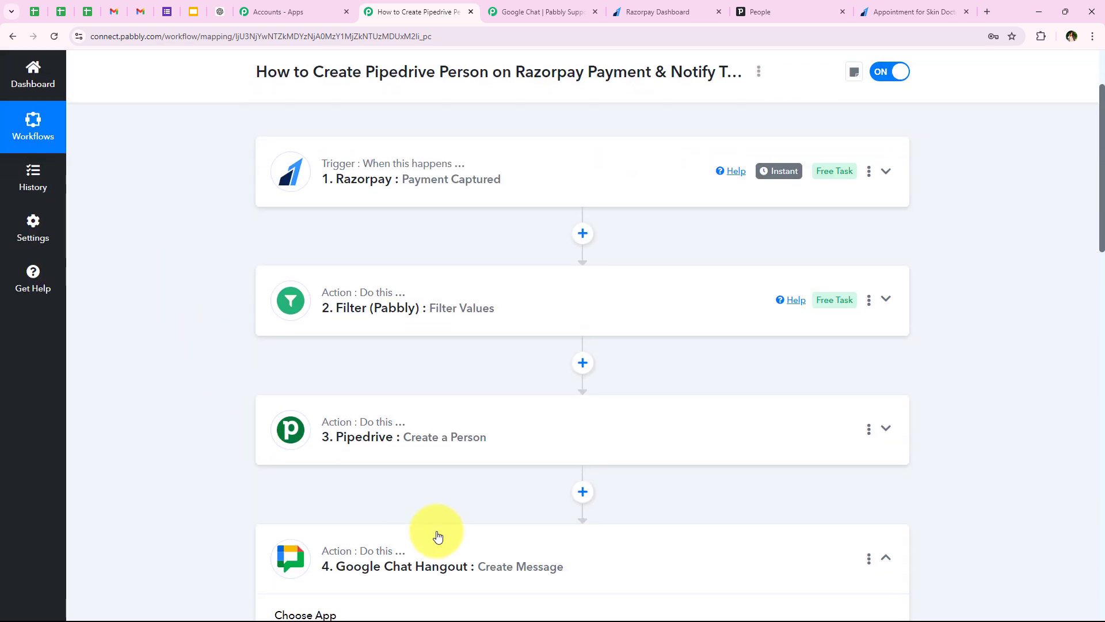
{"action": "left_click", "coordinate": [437, 541]}
{"action": "scroll", "coordinate": [316, 387], "scroll_direction": "up", "scroll_amount": 2}
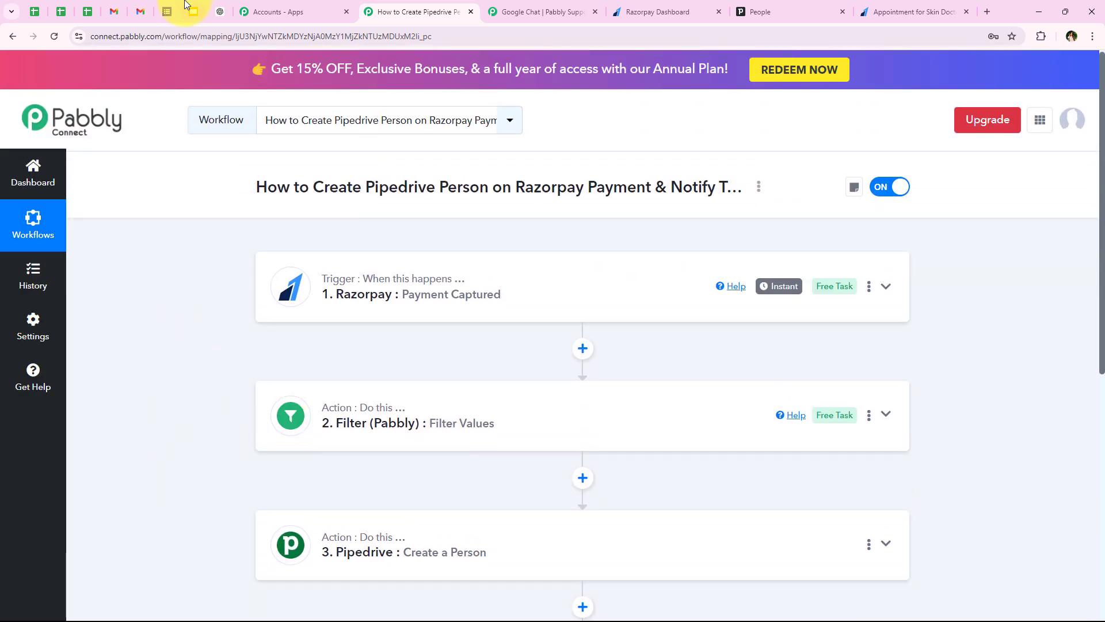
Check the newest Appointment Alert post for the patient name, email and phone.
{"action": "left_click", "coordinate": [118, 7]}
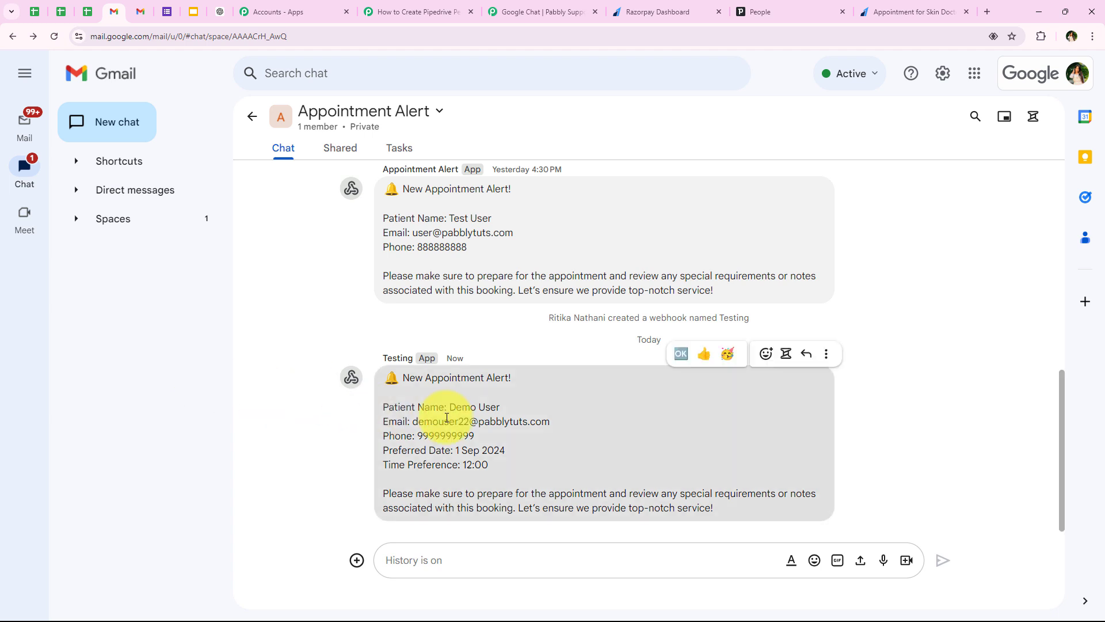
{"action": "left_click_drag", "start_coordinate": [448, 412], "coordinate": [599, 414]}
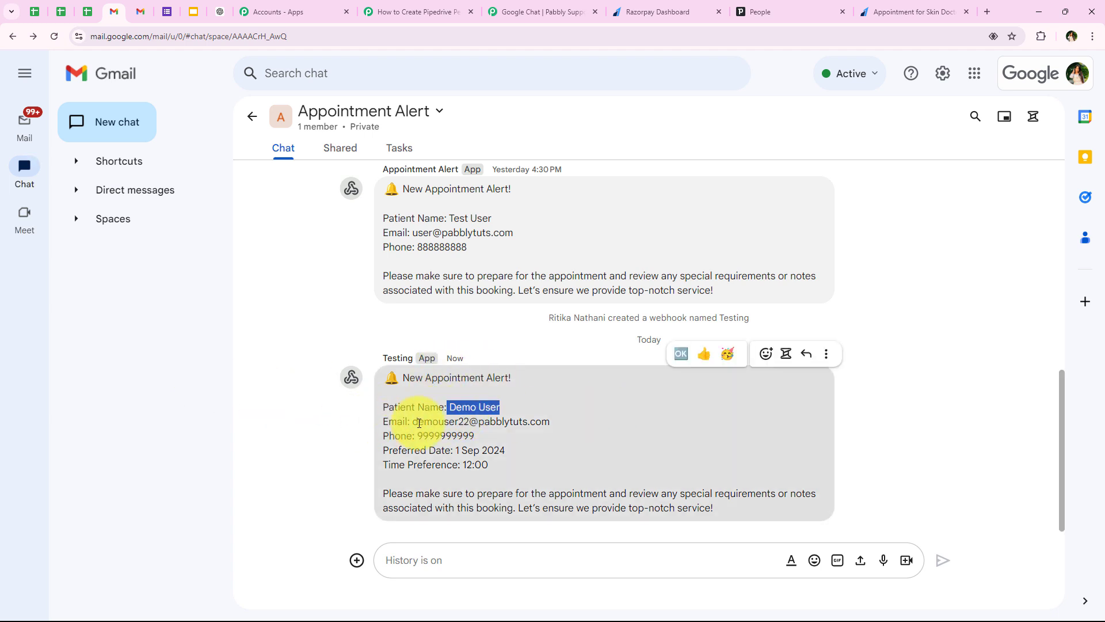
{"action": "left_click_drag", "start_coordinate": [413, 421], "coordinate": [750, 444]}
{"action": "left_click", "coordinate": [512, 464]}
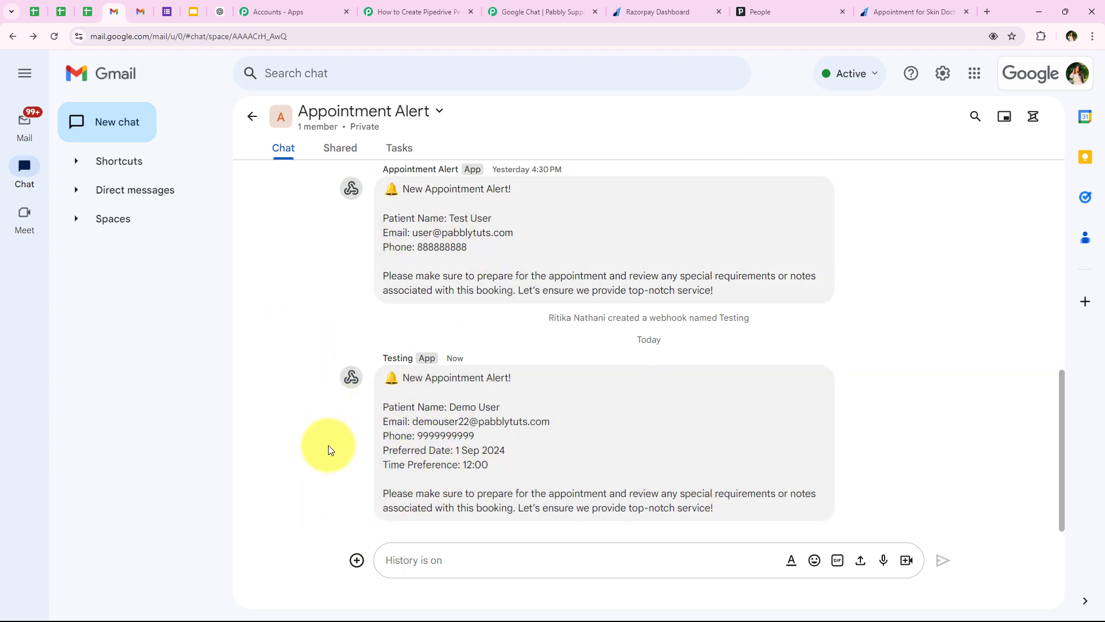
Return to the Pabbly workflow with the Razorpay trigger shown at the top.
{"action": "left_click", "coordinate": [371, 11]}
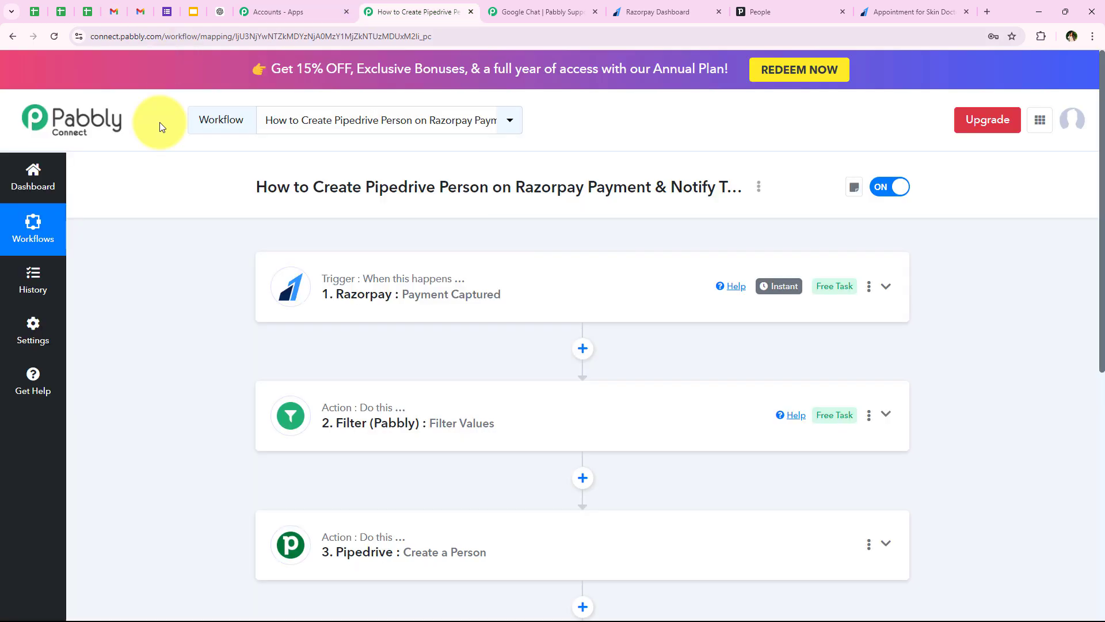
{"action": "scroll", "coordinate": [213, 313], "scroll_direction": "down", "scroll_amount": 3}
{"action": "scroll", "coordinate": [213, 314], "scroll_direction": "up", "scroll_amount": 3}
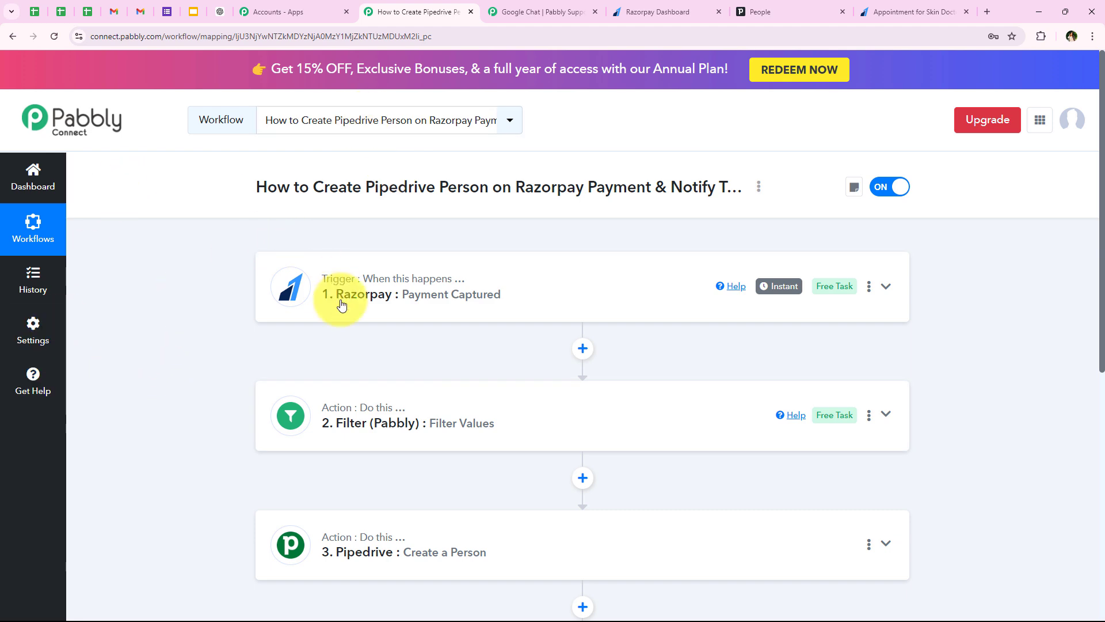
Autofill the skin-doctor payment form with saved test details and tweak the email and phone.
{"action": "left_click", "coordinate": [932, 7]}
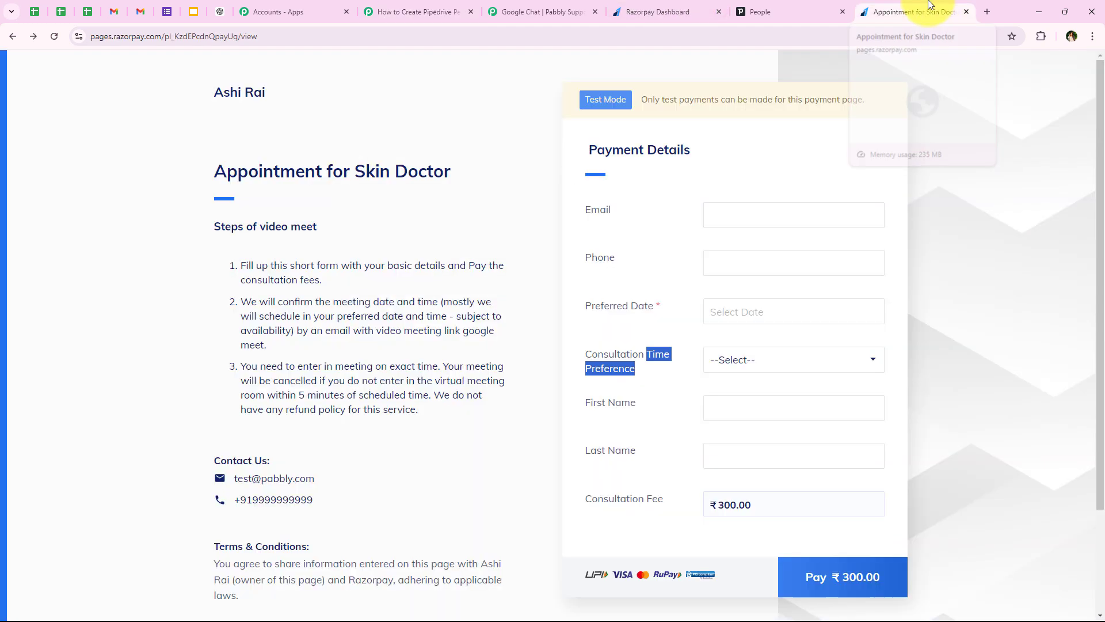
{"action": "left_click", "coordinate": [529, 409]}
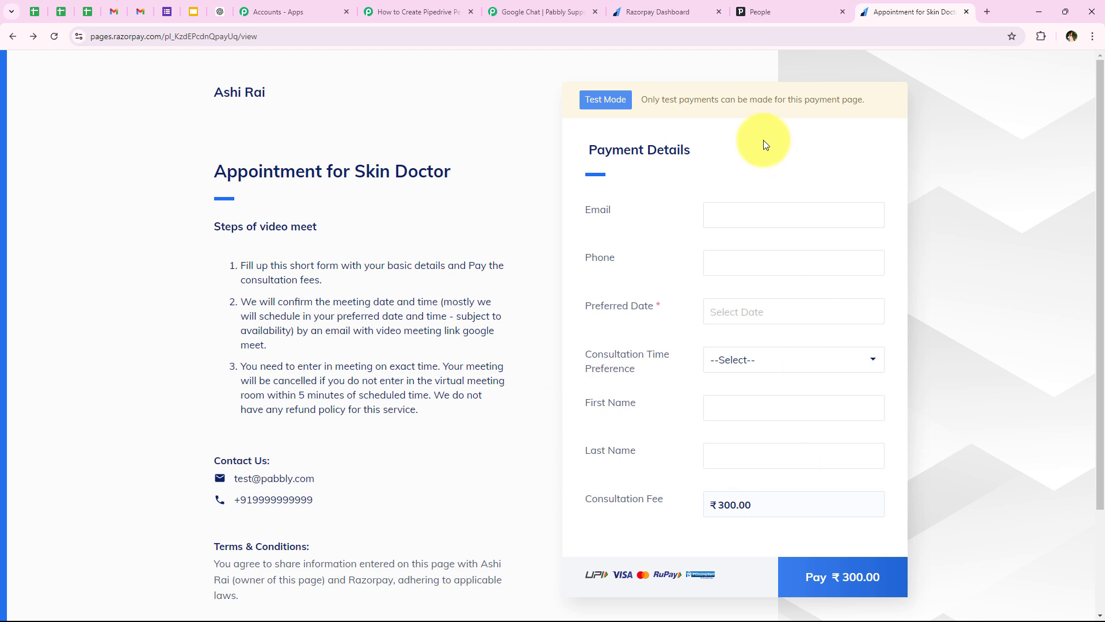
{"action": "left_click", "coordinate": [721, 213]}
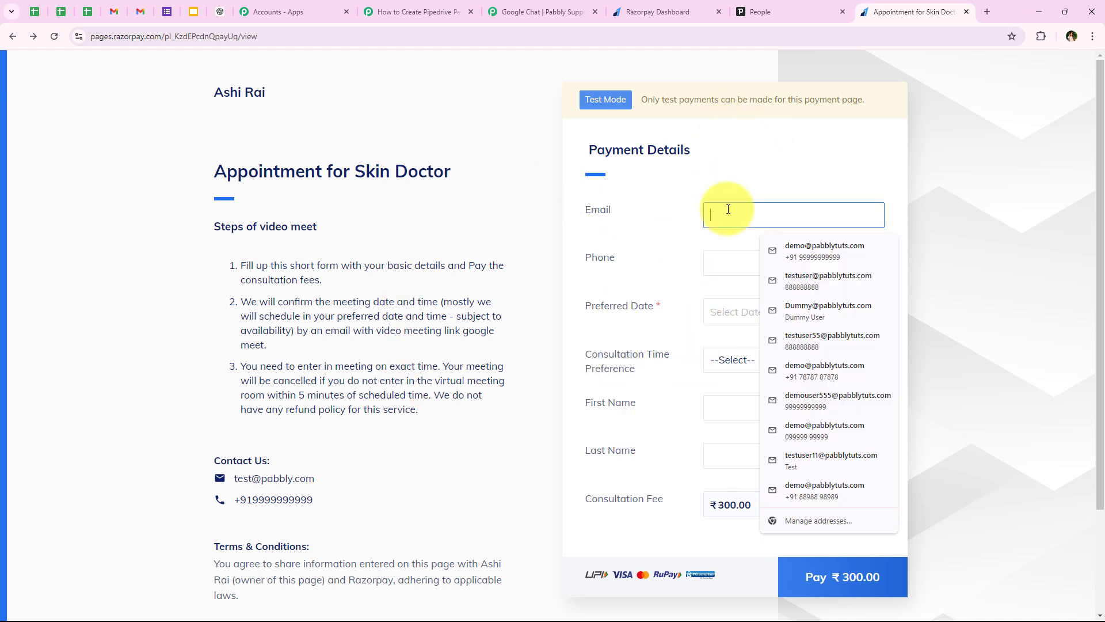
{"action": "left_click", "coordinate": [838, 269]}
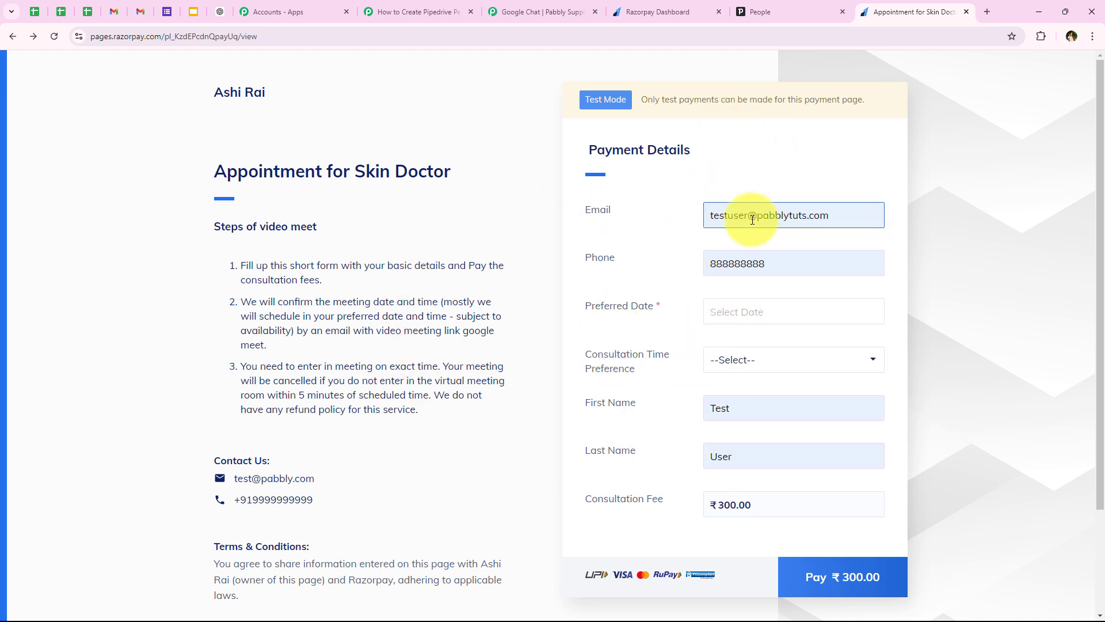
{"action": "left_click", "coordinate": [752, 219]}
{"action": "type", "text": "22"}
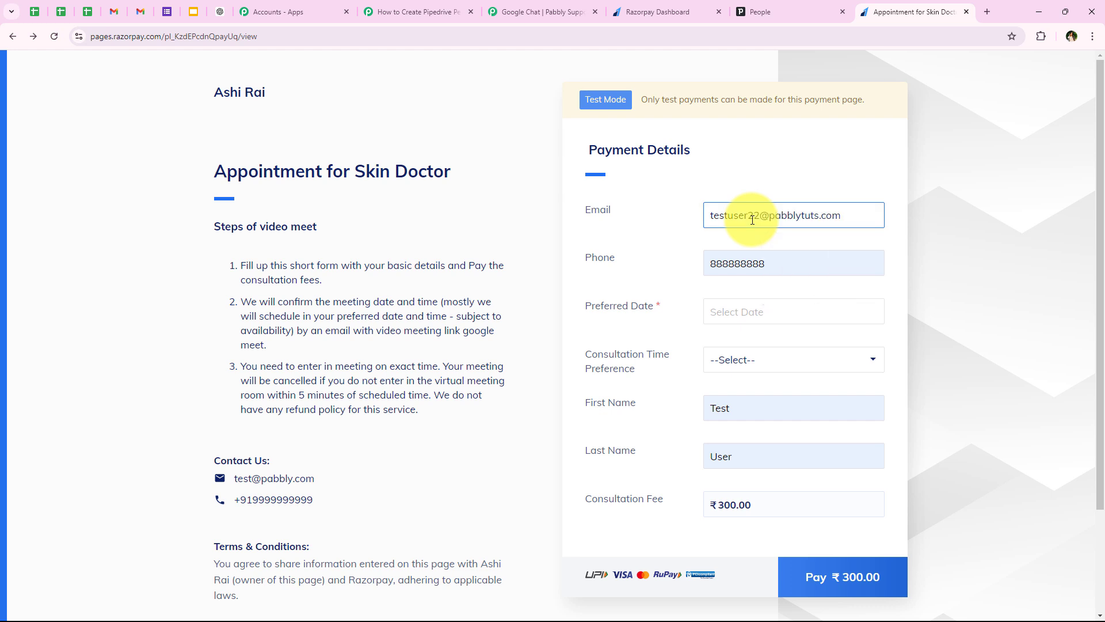
{"action": "left_click", "coordinate": [779, 261]}
{"action": "type", "text": "8"}
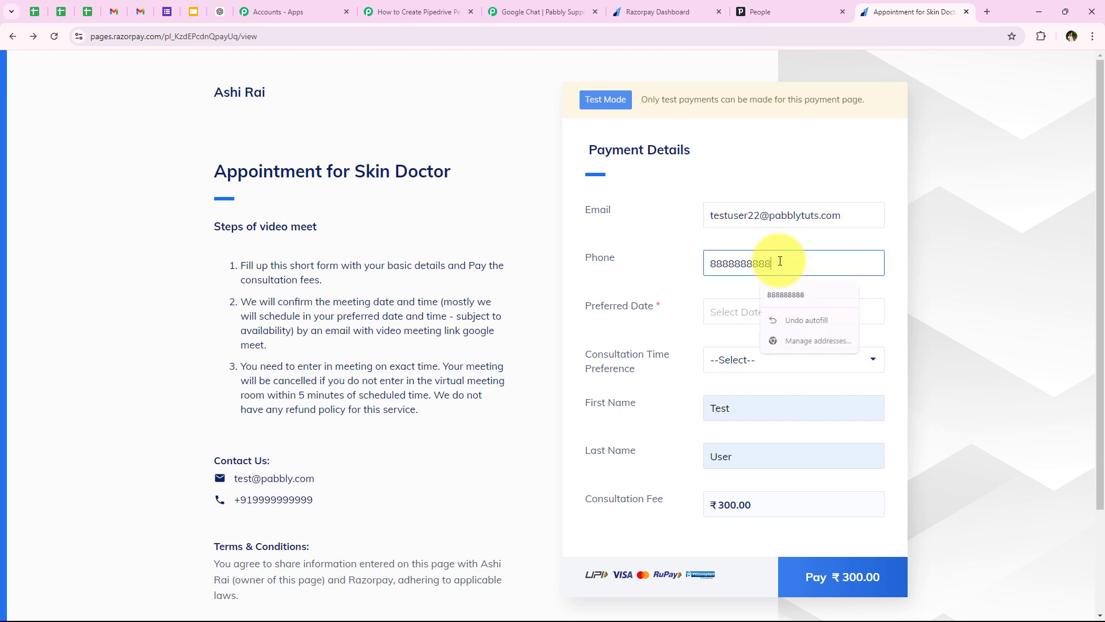
Set the preferred date to 5 Sep 2024 and the consultation time to 11:00.
{"action": "left_click", "coordinate": [732, 309]}
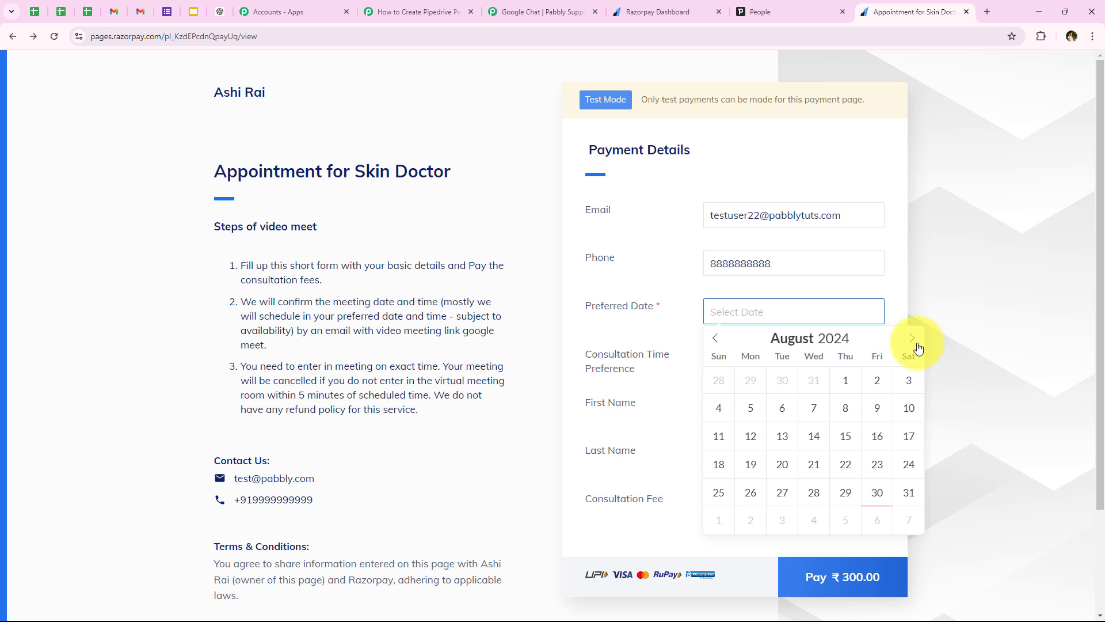
{"action": "left_click", "coordinate": [918, 346]}
{"action": "left_click", "coordinate": [845, 379]}
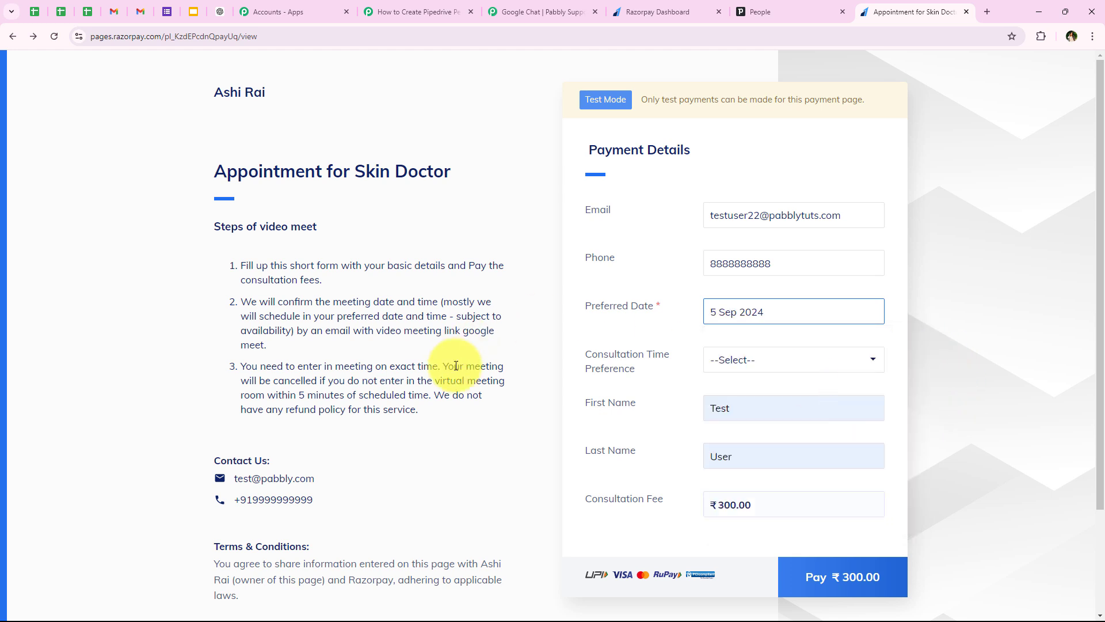
{"action": "left_click", "coordinate": [740, 359]}
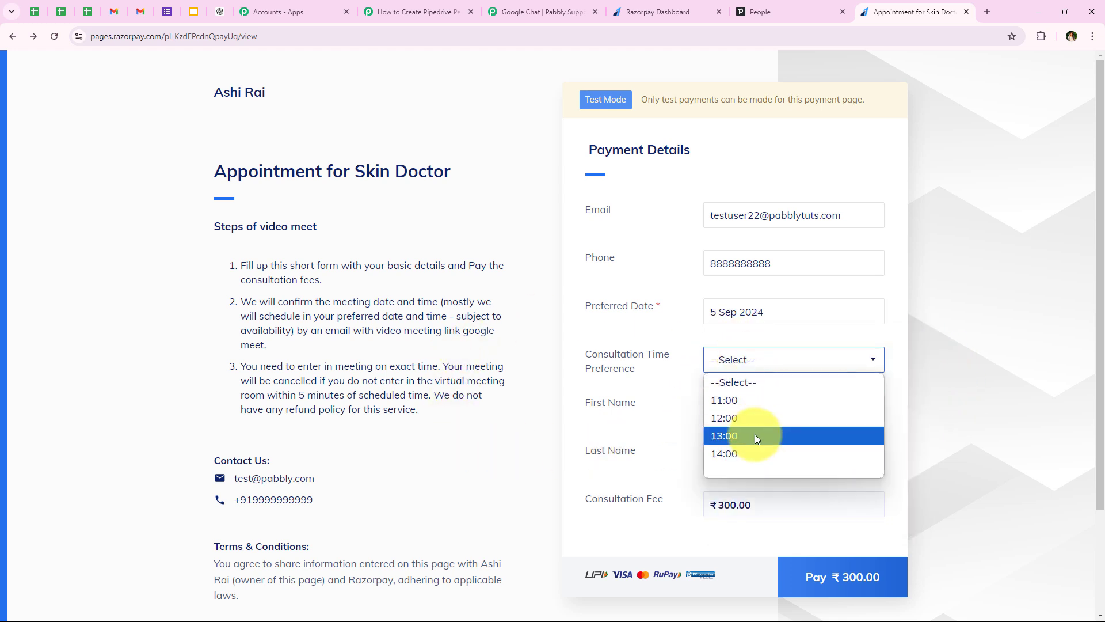
{"action": "left_click", "coordinate": [745, 400]}
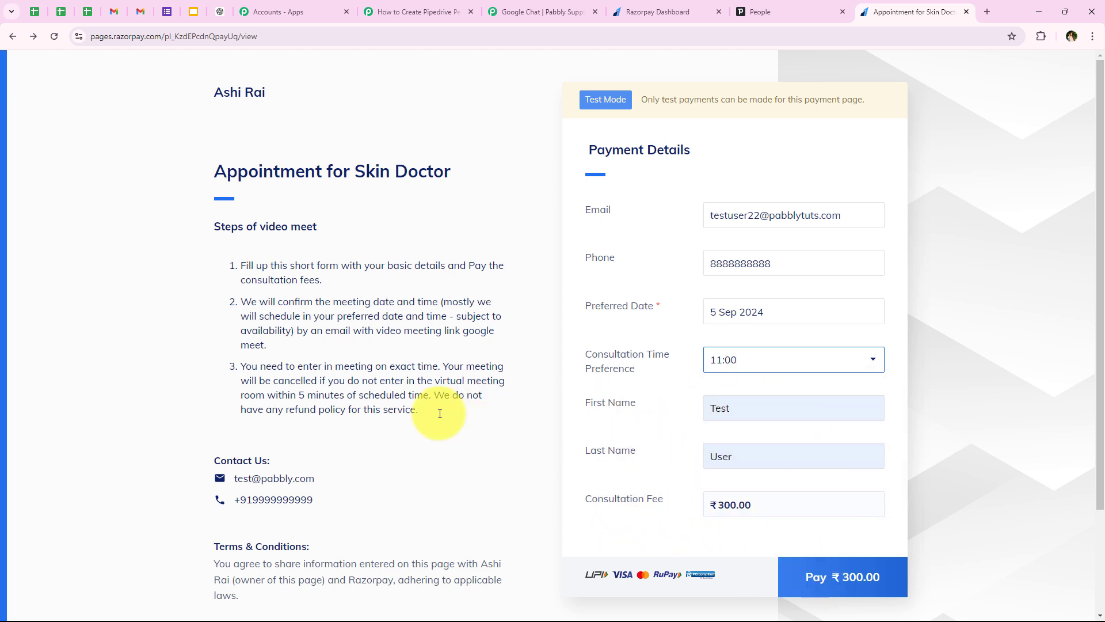
Pay the ₹300.00 fee by card with the autofilled test card, skip saving it, and confirm with the test OTP.
{"action": "left_click", "coordinate": [838, 574]}
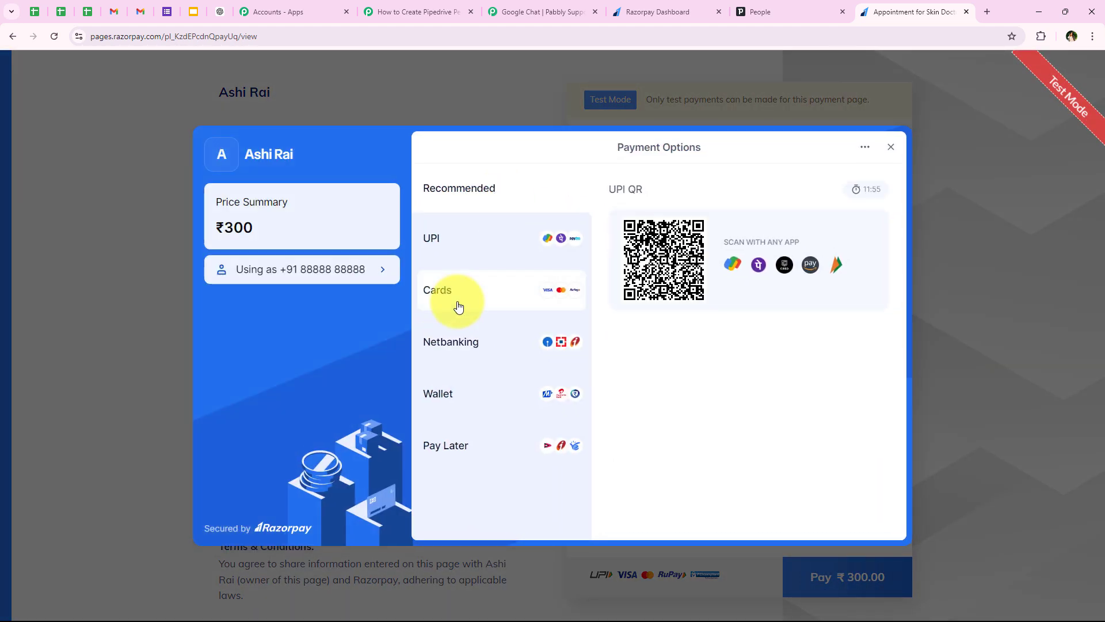
{"action": "left_click", "coordinate": [458, 306]}
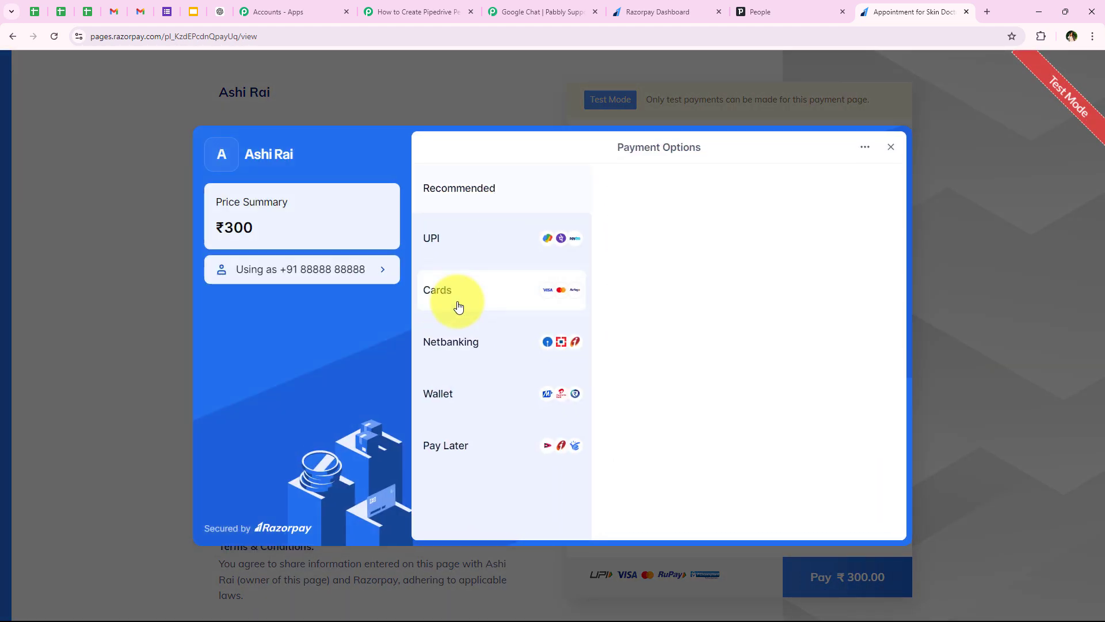
{"action": "left_click", "coordinate": [735, 226]}
{"action": "left_click", "coordinate": [718, 261]}
{"action": "left_click", "coordinate": [807, 262]}
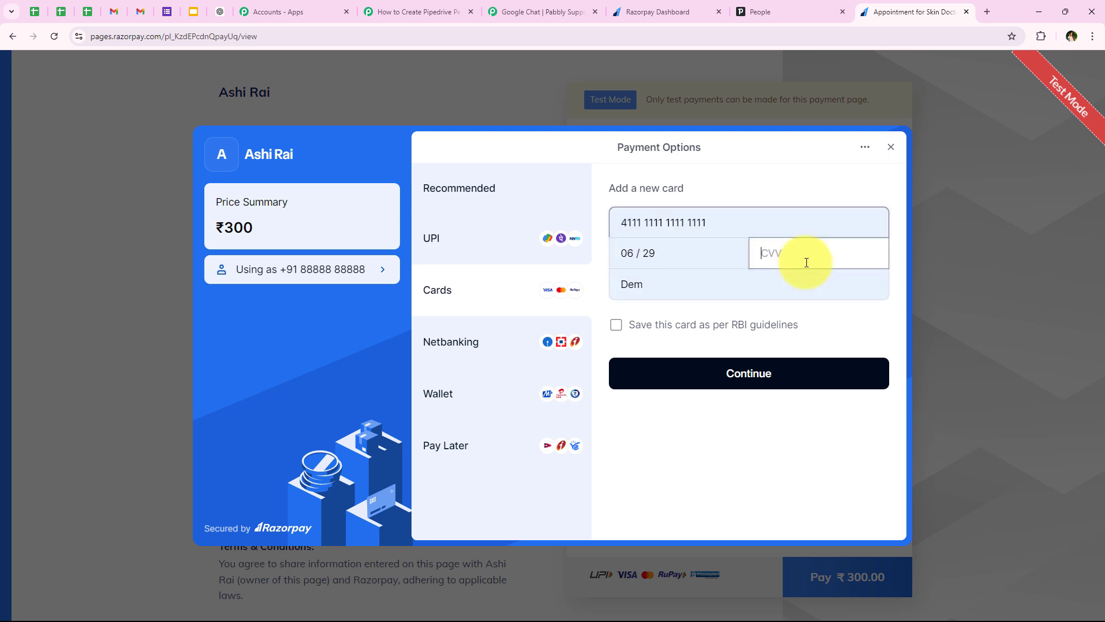
{"action": "left_click", "coordinate": [744, 375]}
{"action": "left_click", "coordinate": [558, 471]}
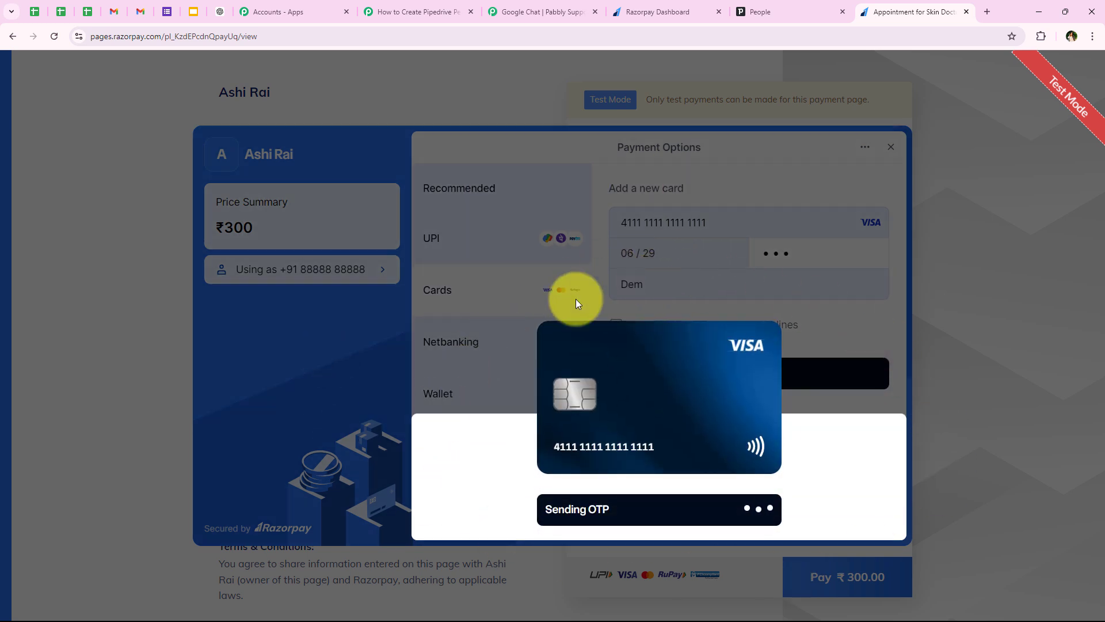
{"action": "type", "text": "2222"}
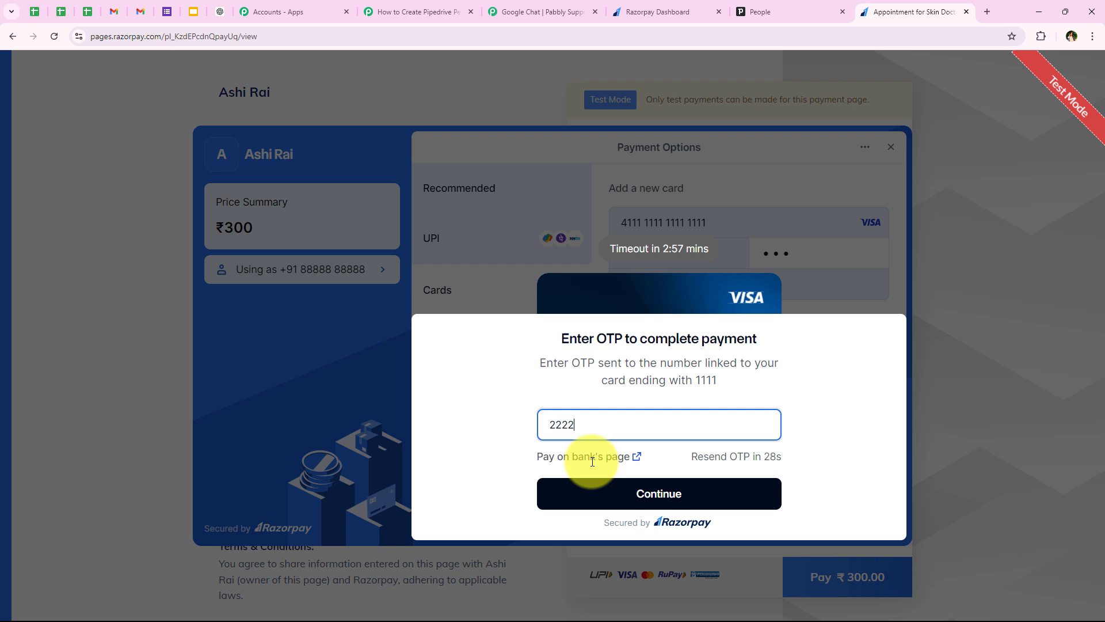
{"action": "left_click", "coordinate": [625, 488]}
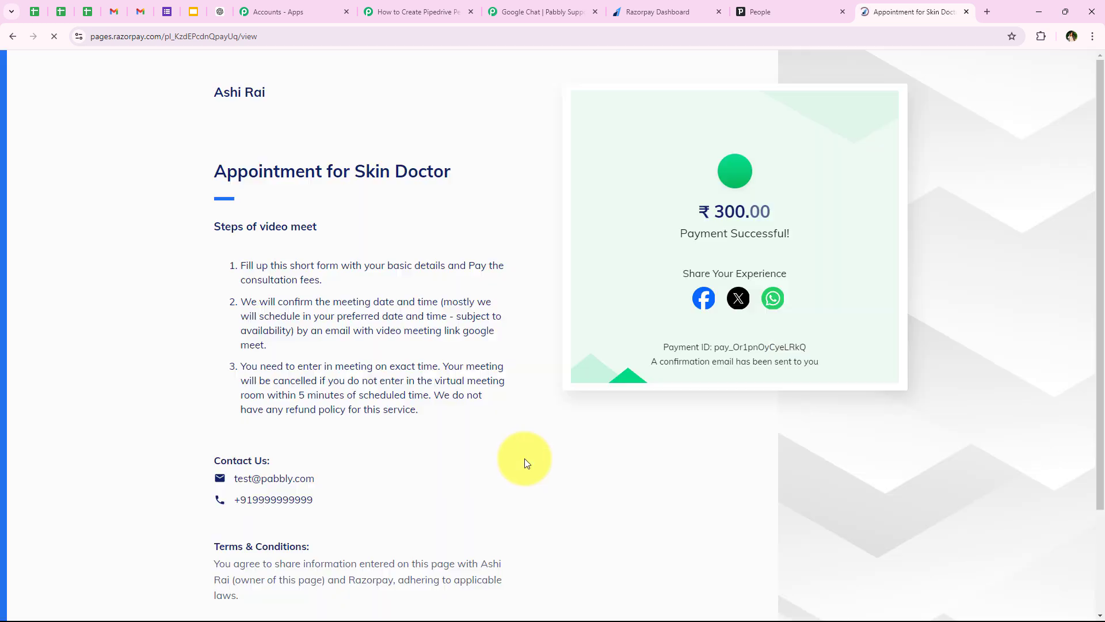
{"action": "left_click_drag", "start_coordinate": [682, 232], "coordinate": [849, 236]}
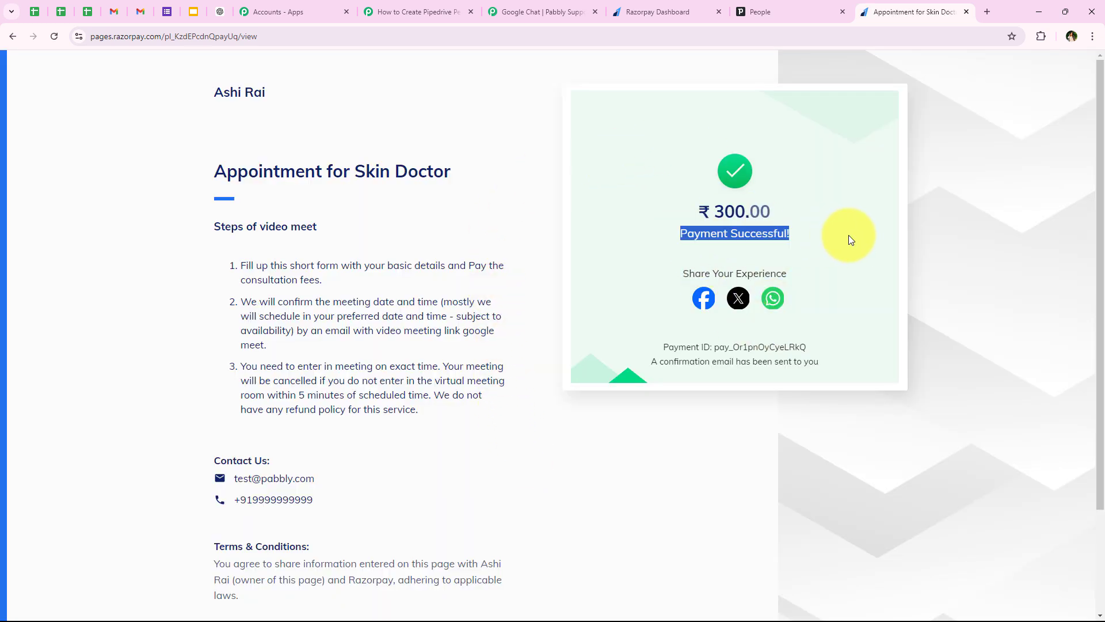
{"action": "left_click", "coordinate": [843, 334]}
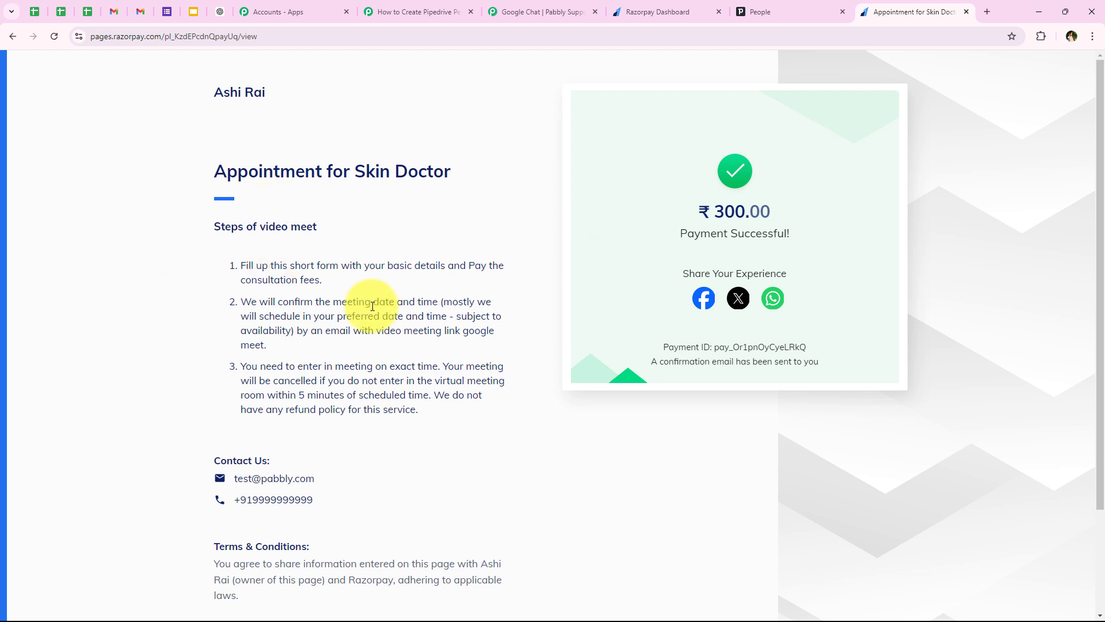
Find and briefly select the new Customer-labelled Test User in Pipedrive People, then go to the Appointment Alert chat.
{"action": "left_click", "coordinate": [754, 12]}
{"action": "scroll", "coordinate": [357, 444], "scroll_direction": "down", "scroll_amount": 1}
{"action": "scroll", "coordinate": [305, 448], "scroll_direction": "up", "scroll_amount": 1}
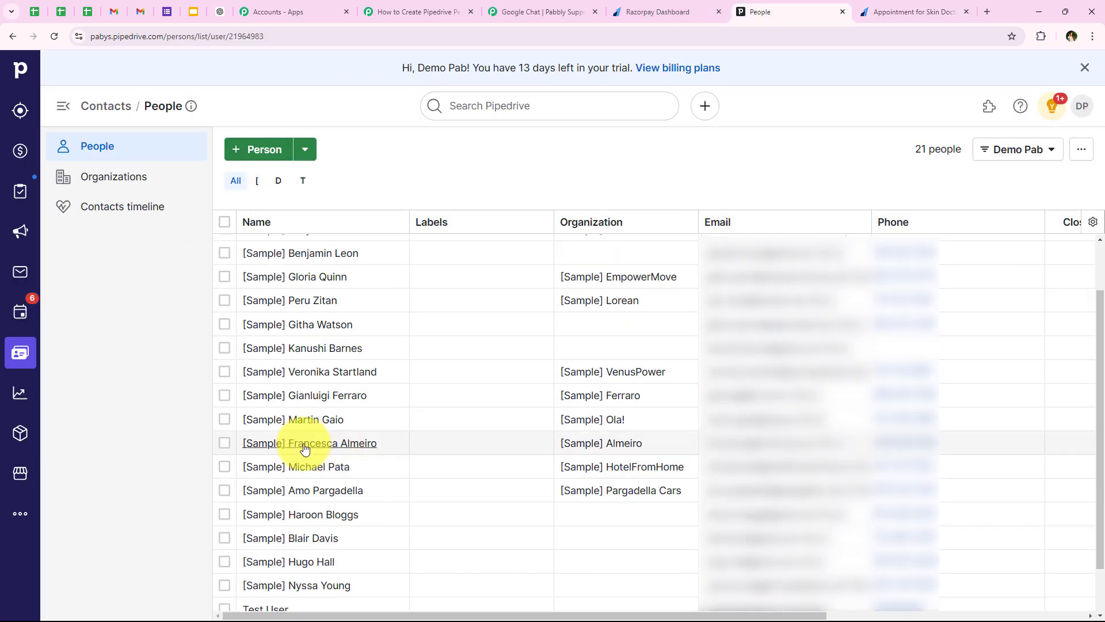
{"action": "scroll", "coordinate": [288, 445], "scroll_direction": "down", "scroll_amount": 1}
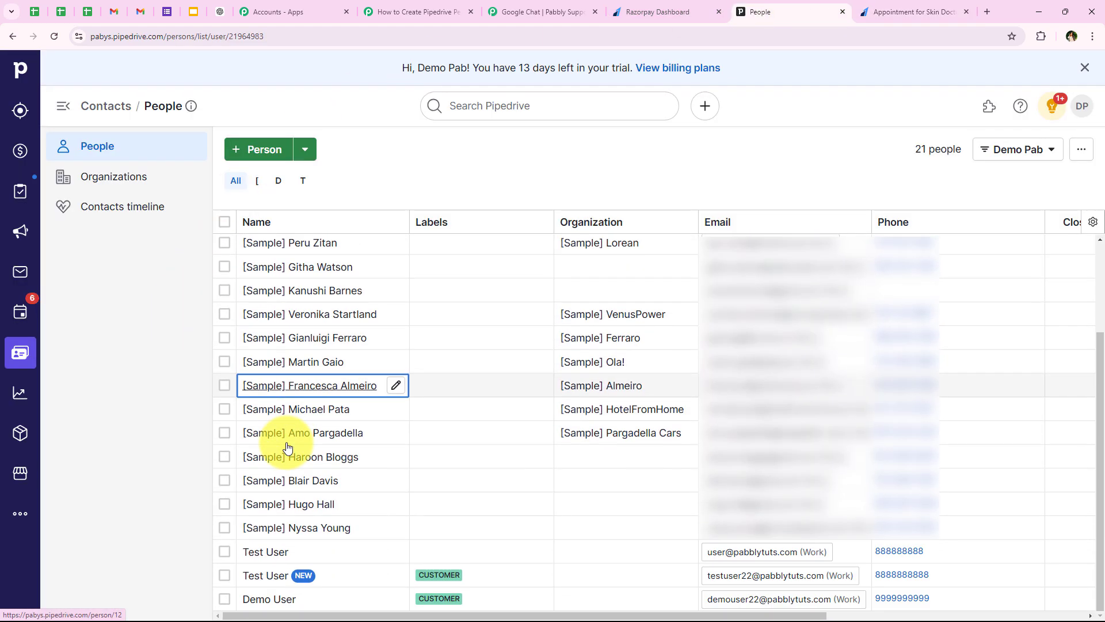
{"action": "left_click", "coordinate": [224, 575]}
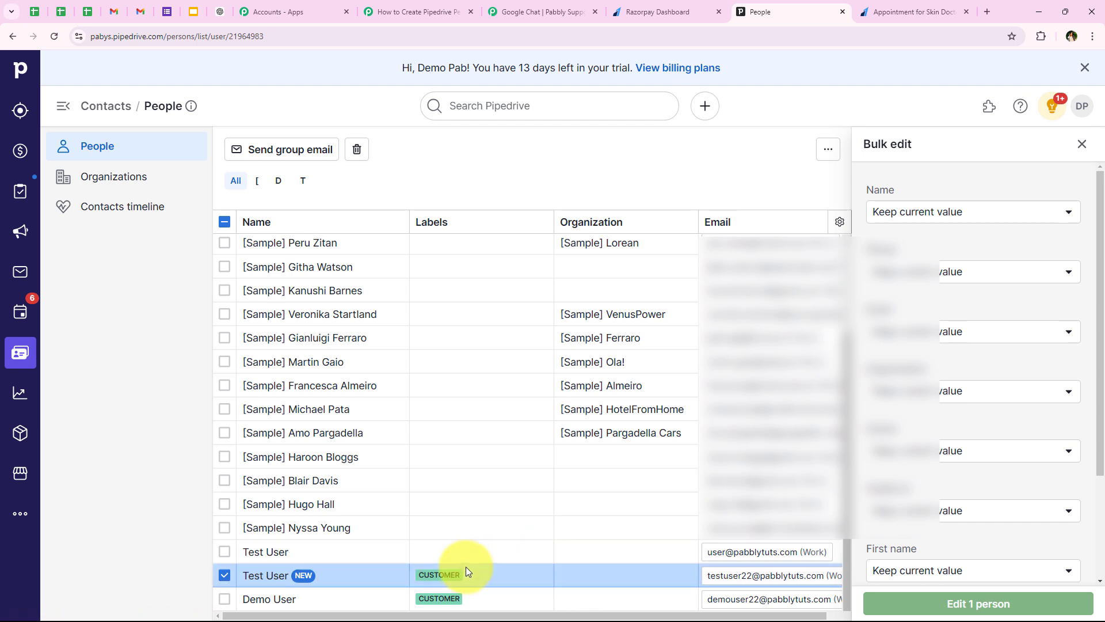
{"action": "left_click", "coordinate": [1082, 144]}
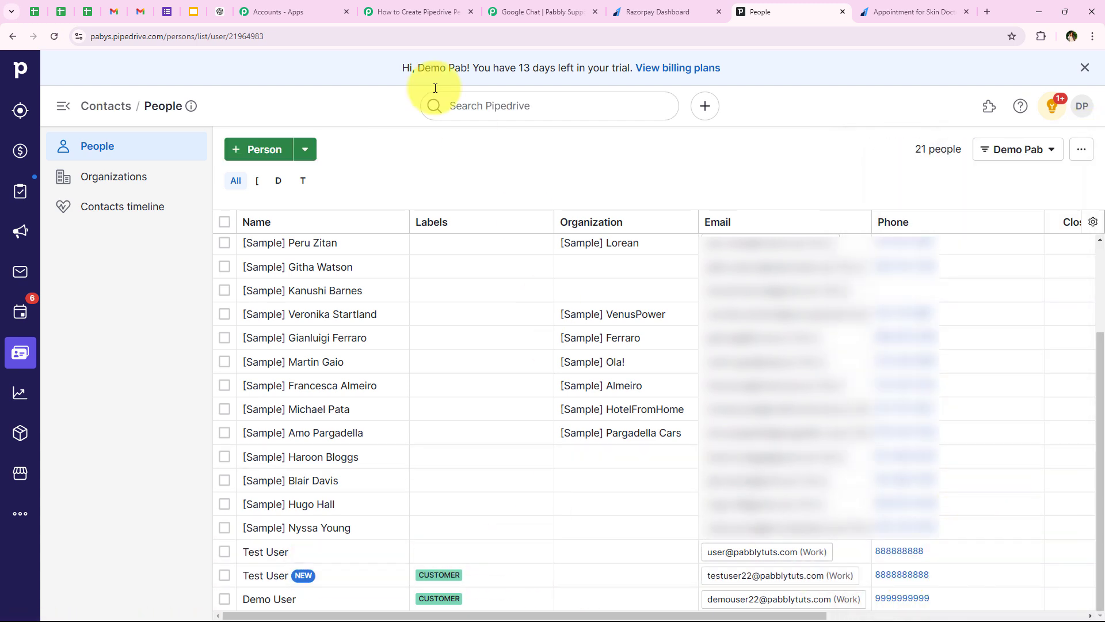
{"action": "left_click", "coordinate": [113, 11]}
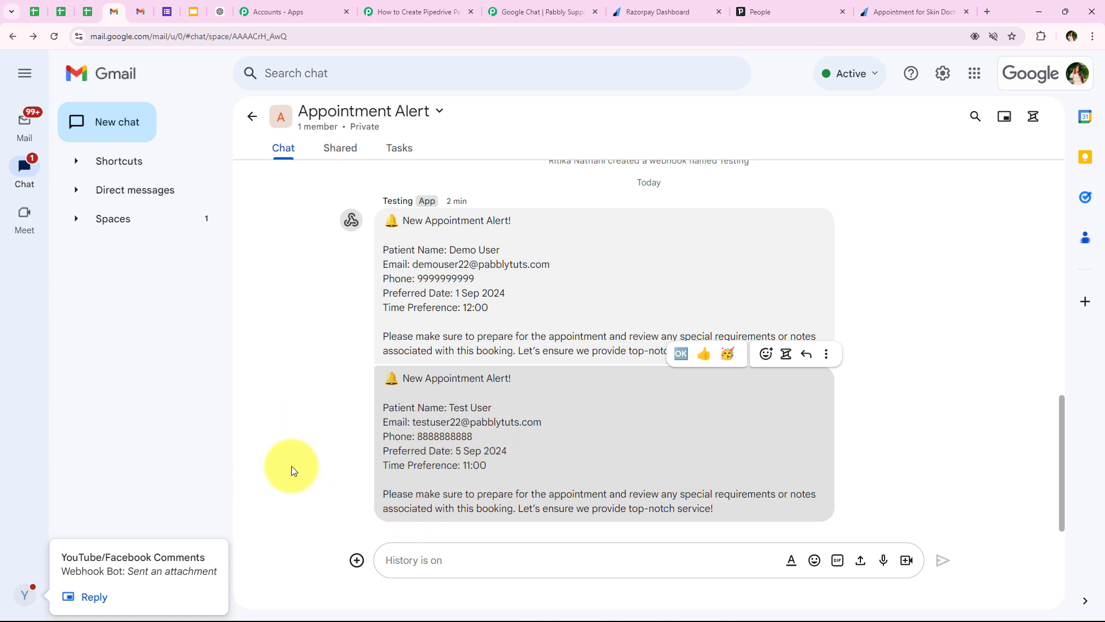
Highlight the patient details in the new 5 Sep 2024, 11:00 alert, then clear the selection.
{"action": "left_click_drag", "start_coordinate": [451, 407], "coordinate": [495, 464]}
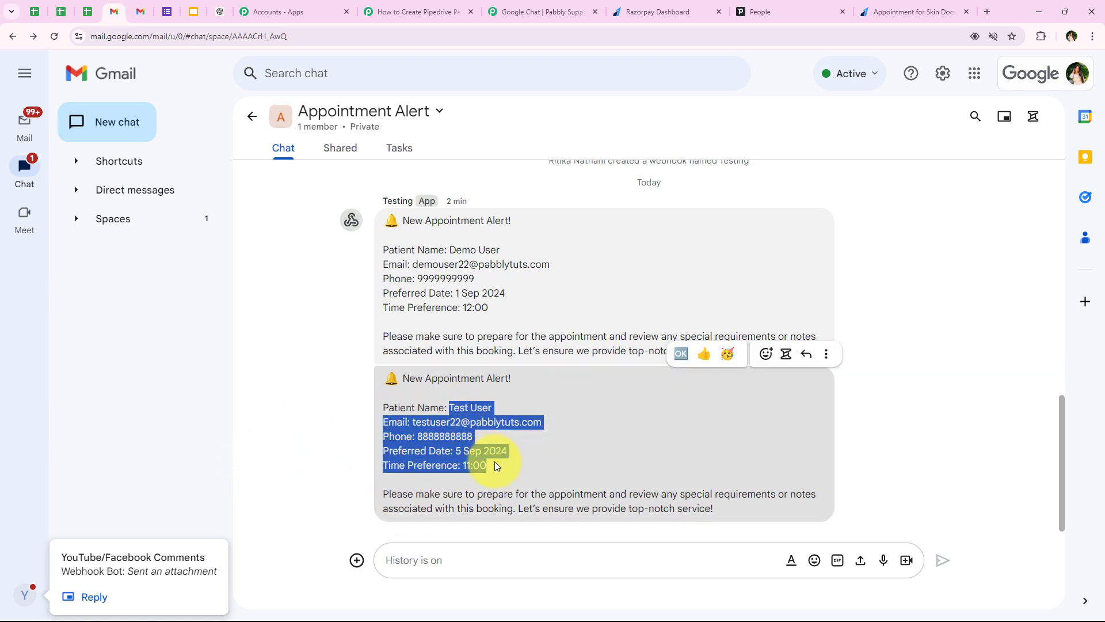
{"action": "left_click", "coordinate": [305, 466]}
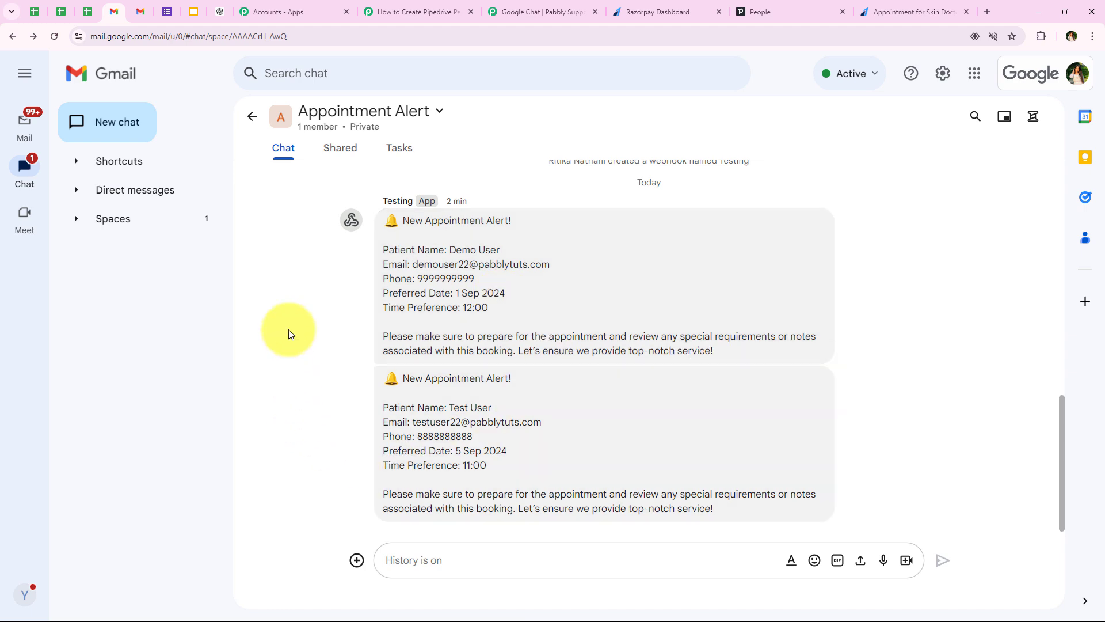
{"action": "left_click", "coordinate": [427, 6]}
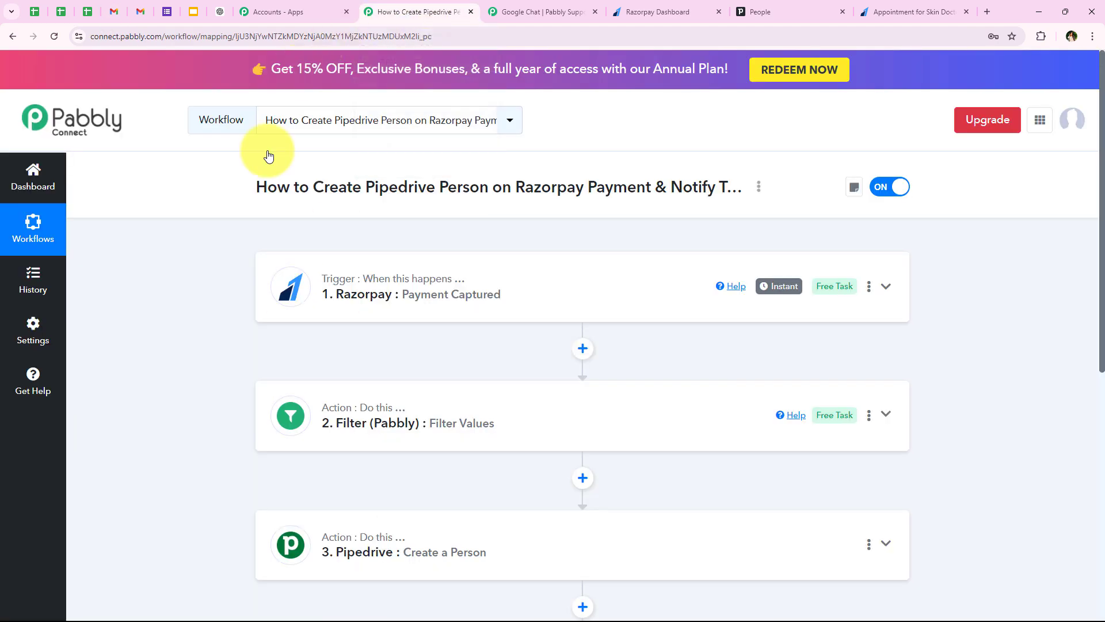
{"action": "scroll", "coordinate": [219, 348], "scroll_direction": "down", "scroll_amount": 3}
{"action": "scroll", "coordinate": [215, 355], "scroll_direction": "up", "scroll_amount": 3}
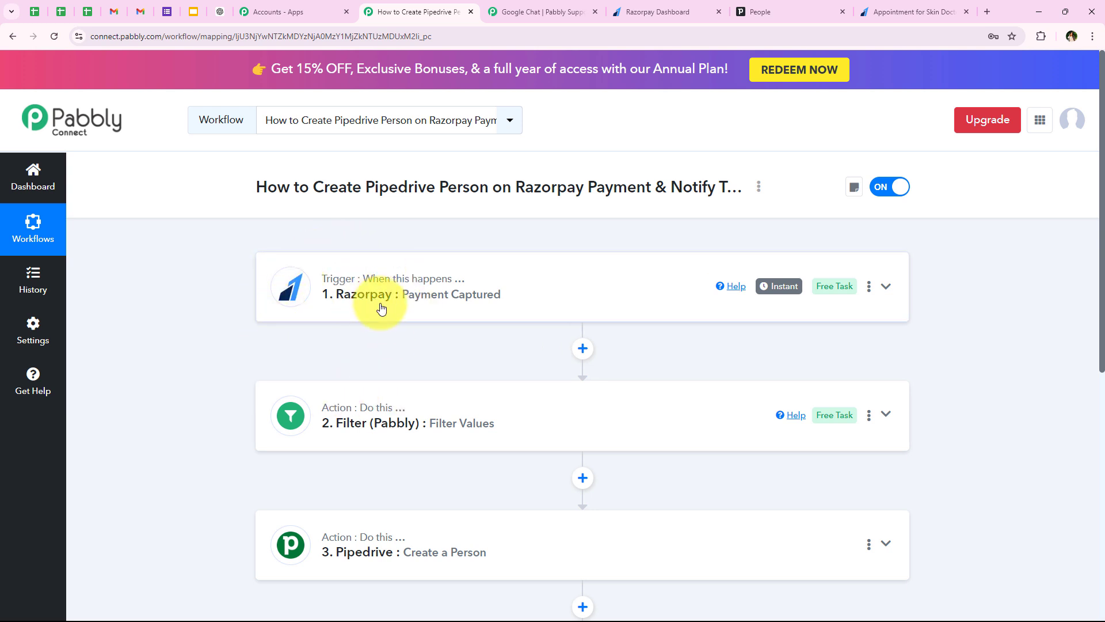
{"action": "scroll", "coordinate": [467, 310], "scroll_direction": "down", "scroll_amount": 1}
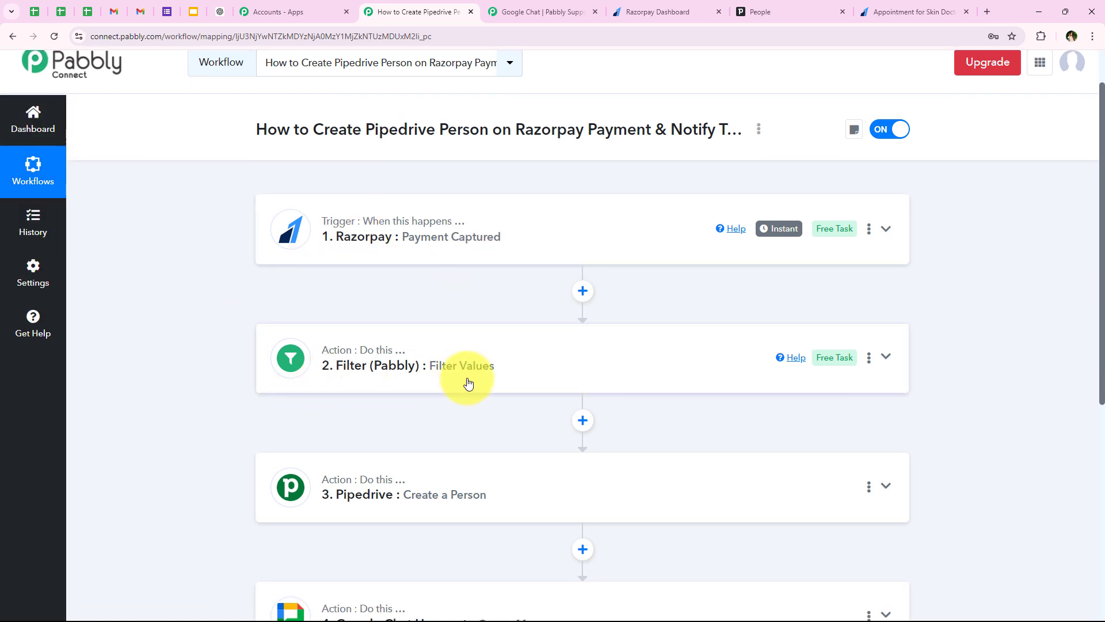
{"action": "scroll", "coordinate": [222, 412], "scroll_direction": "down", "scroll_amount": 1}
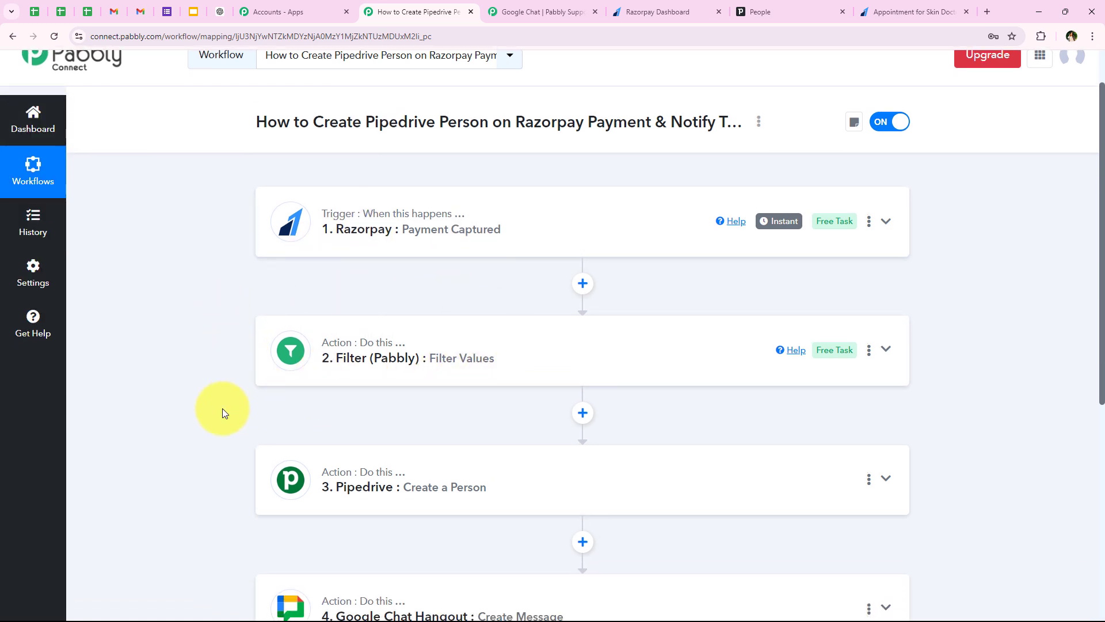
{"action": "scroll", "coordinate": [222, 412], "scroll_direction": "down", "scroll_amount": 1}
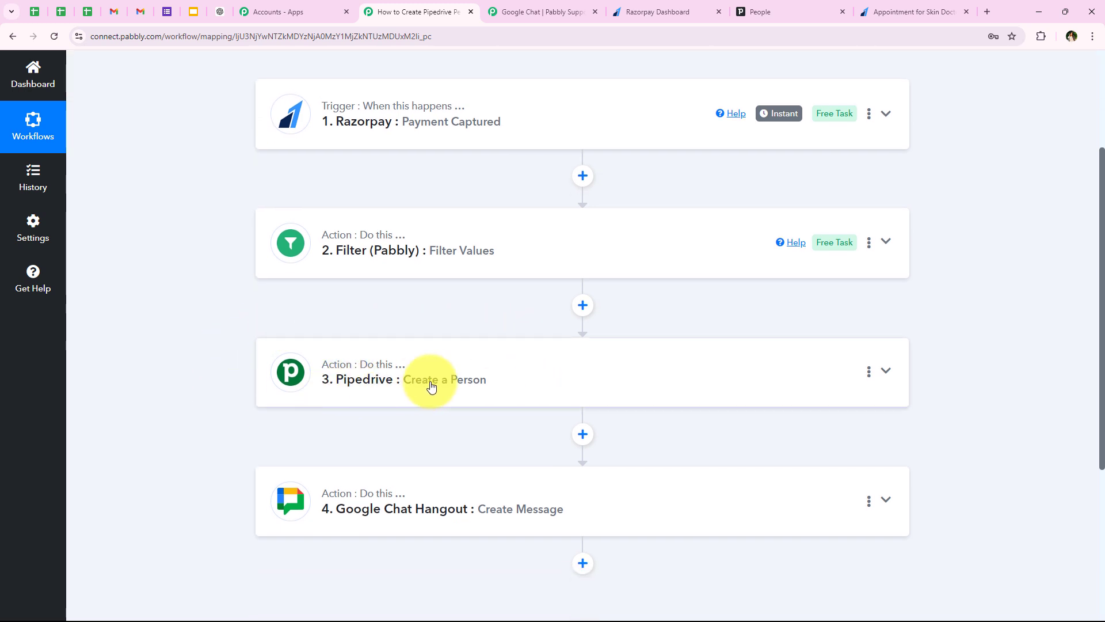
{"action": "scroll", "coordinate": [219, 377], "scroll_direction": "up", "scroll_amount": 3}
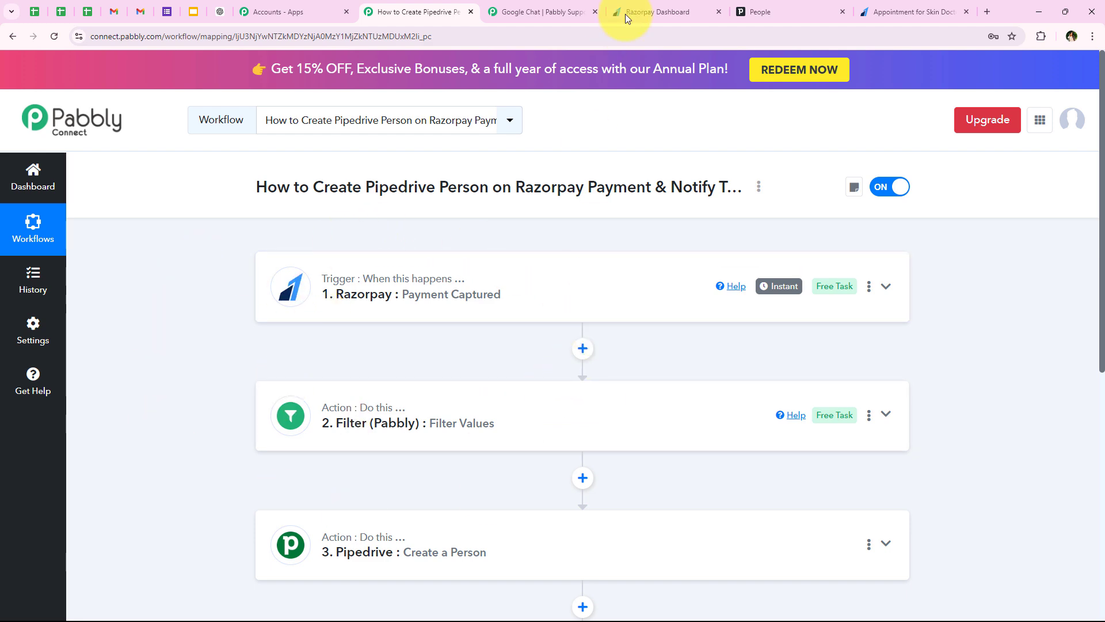
{"action": "left_click", "coordinate": [797, 5]}
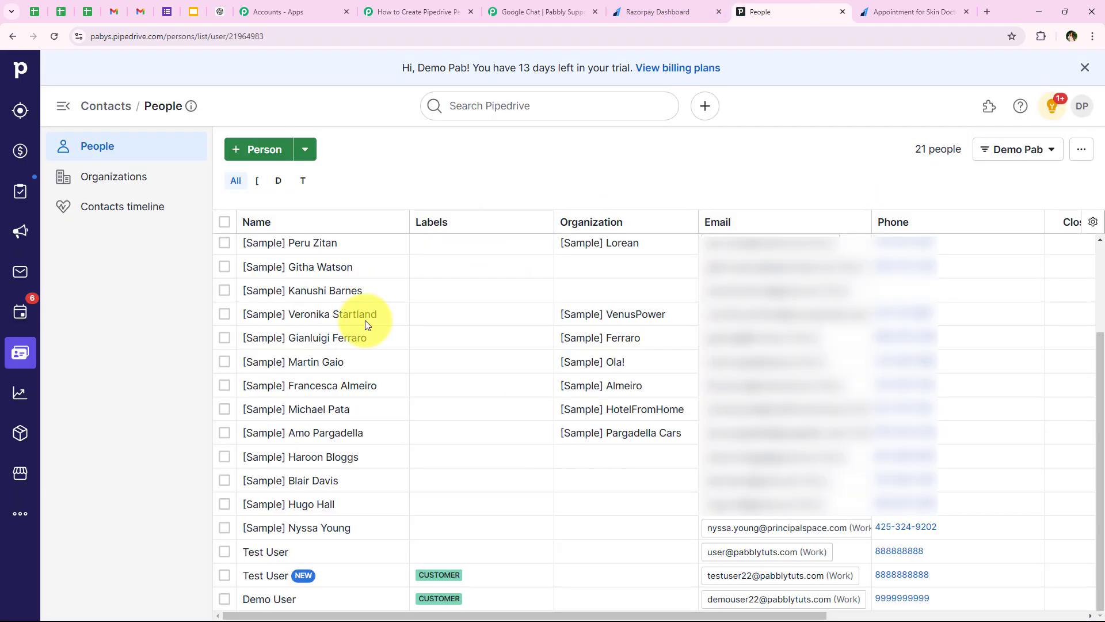
{"action": "left_click", "coordinate": [225, 575]}
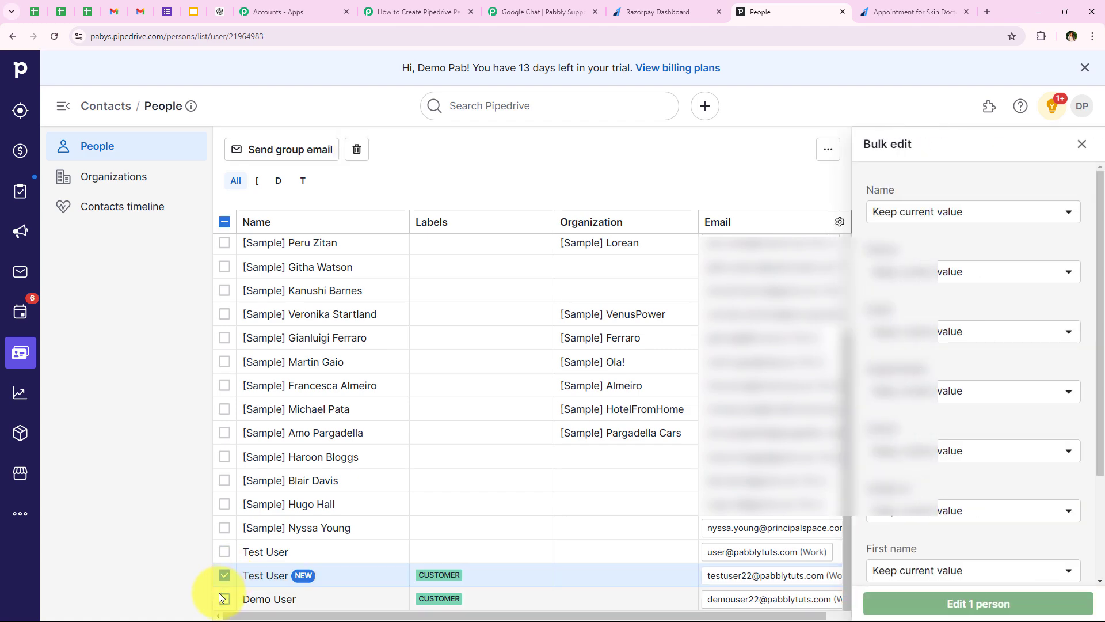
{"action": "left_click", "coordinate": [224, 599]}
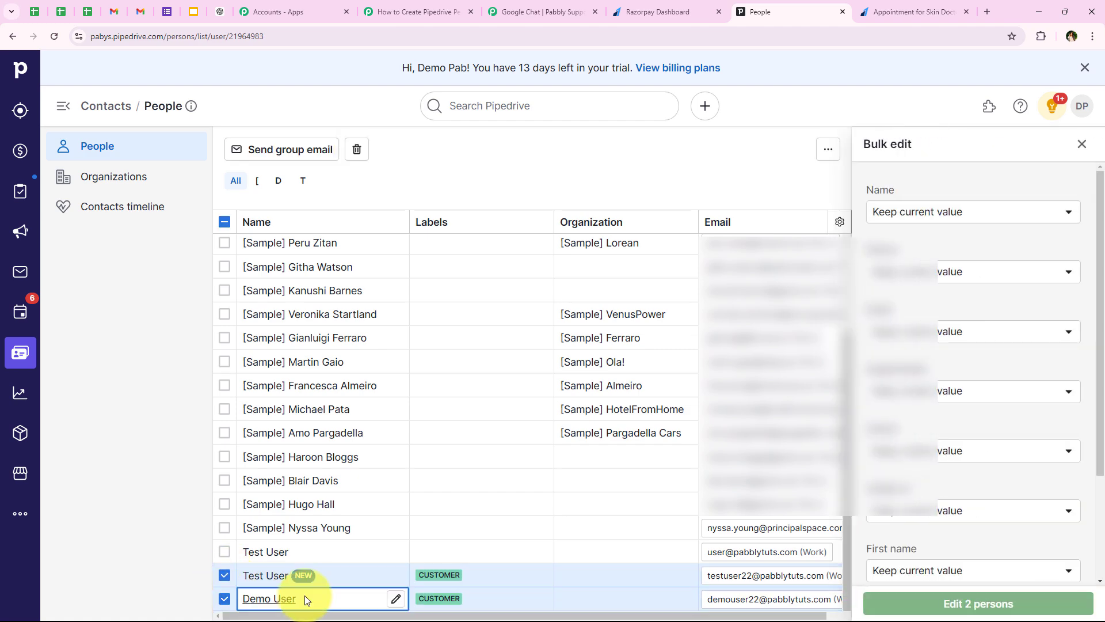
{"action": "left_click", "coordinate": [125, 7]}
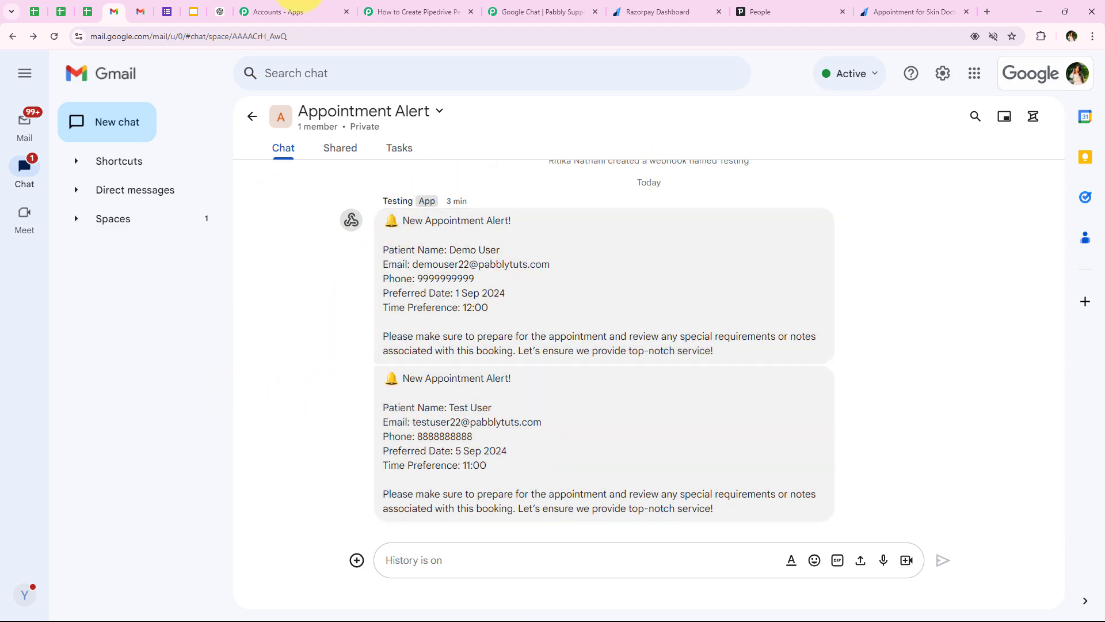
{"action": "left_click", "coordinate": [421, 11]}
{"action": "scroll", "coordinate": [408, 396], "scroll_direction": "down", "scroll_amount": 2}
{"action": "scroll", "coordinate": [241, 428], "scroll_direction": "down", "scroll_amount": 3}
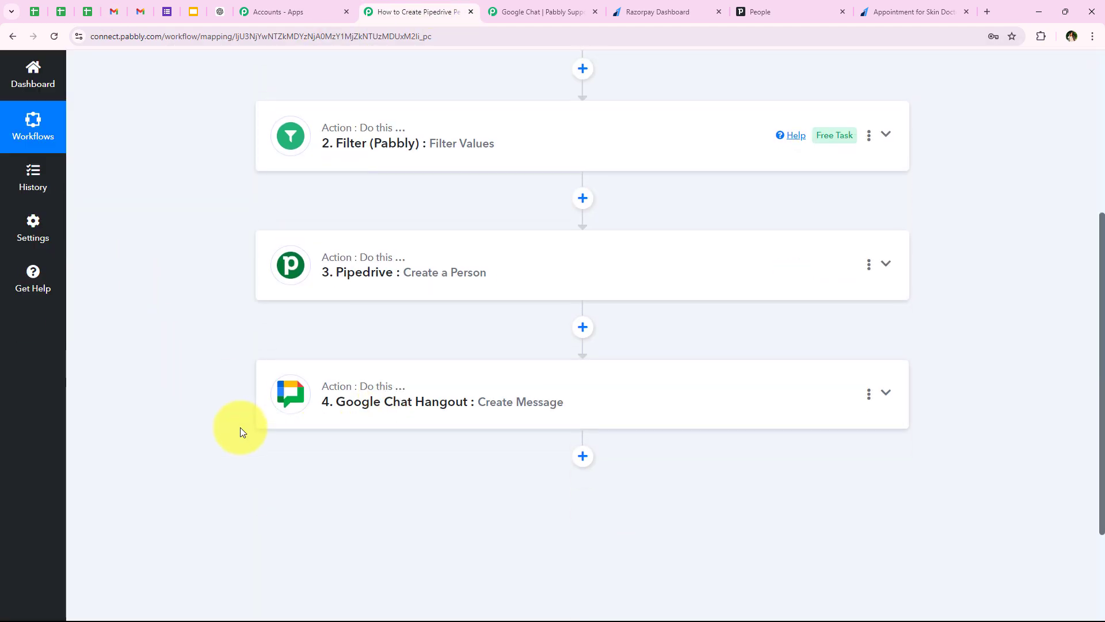
{"action": "scroll", "coordinate": [241, 429], "scroll_direction": "up", "scroll_amount": 5}
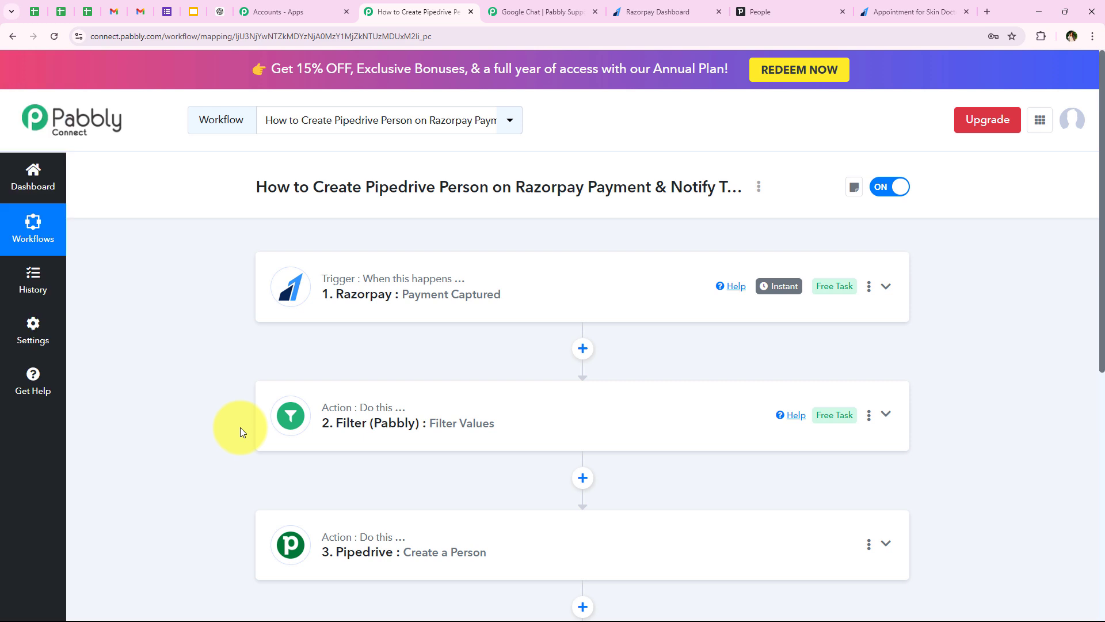